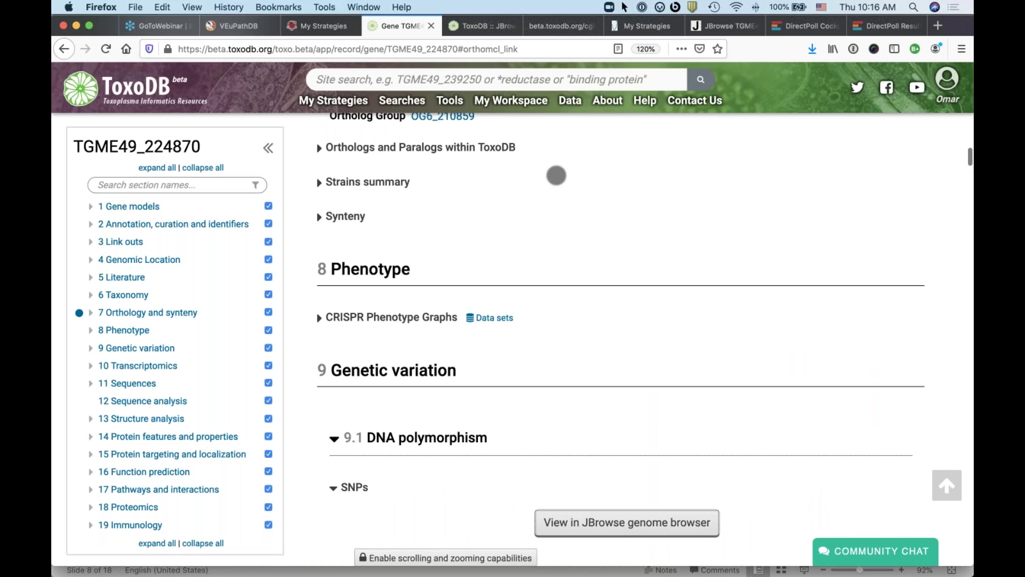
Return to the ToxoDB home page and filter the list of available searches by "snp".
click(136, 88)
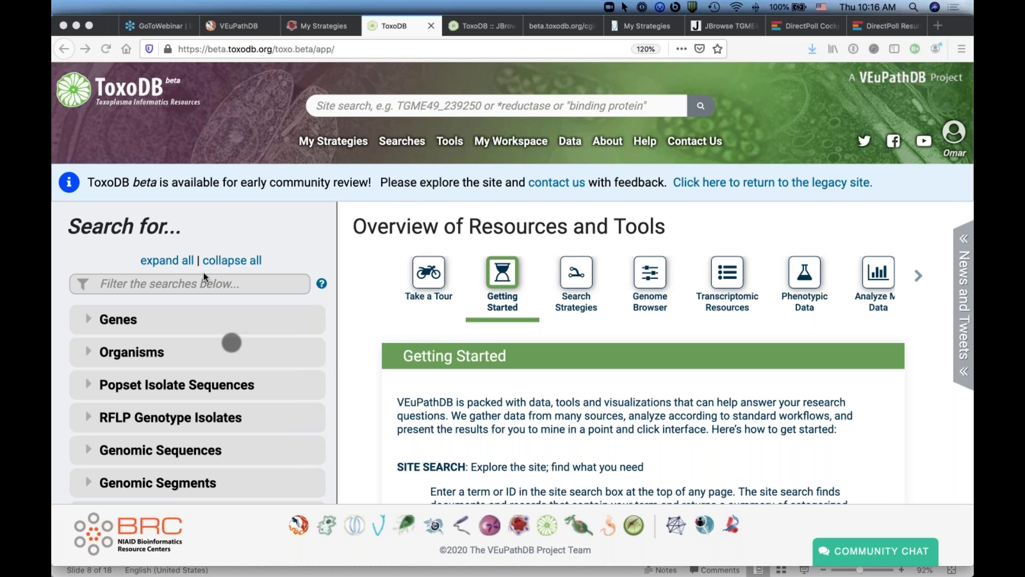
scroll(291, 353, down, 1)
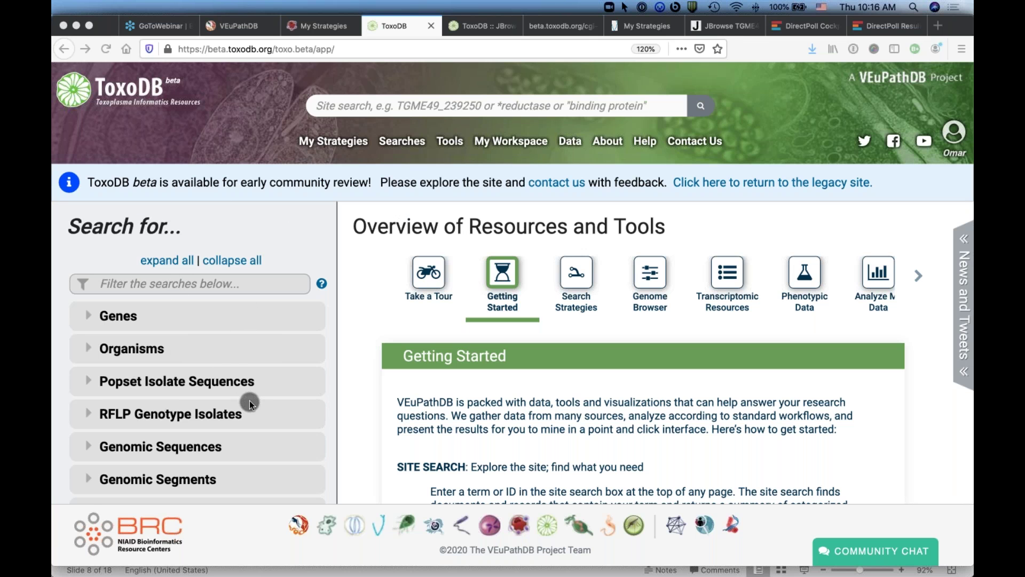
scroll(249, 400, down, 3)
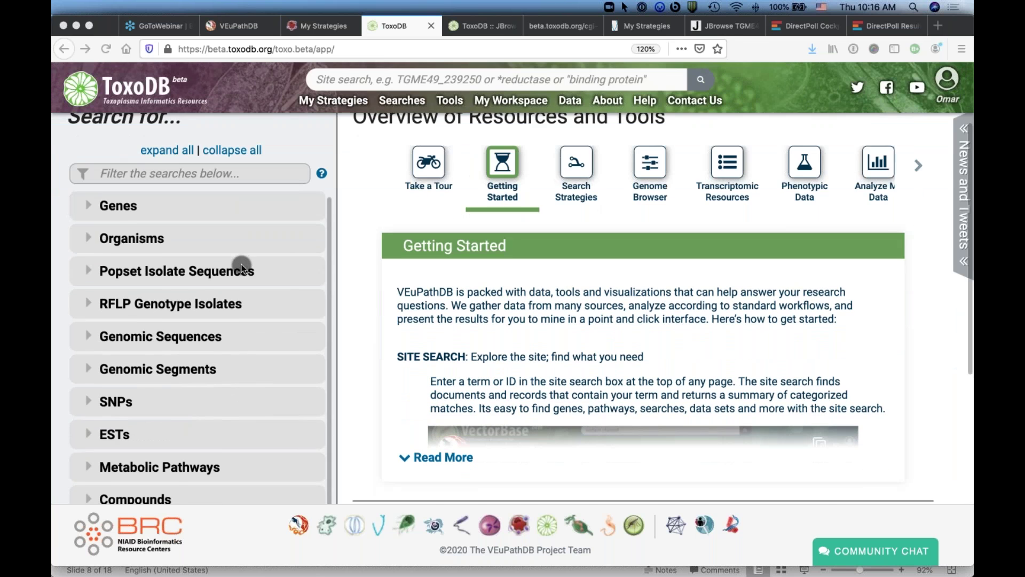
scroll(220, 220, up, 1)
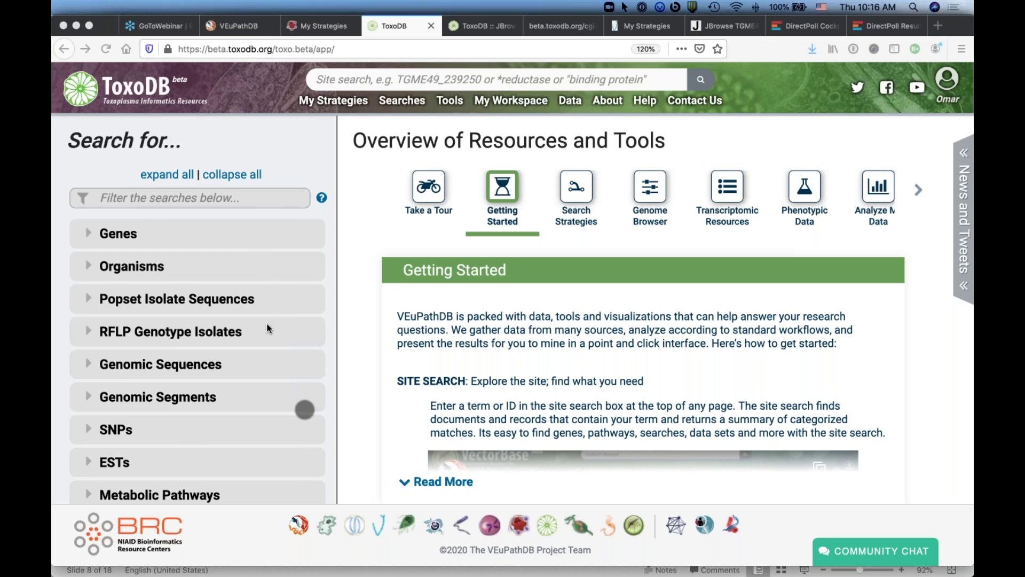
click(141, 200)
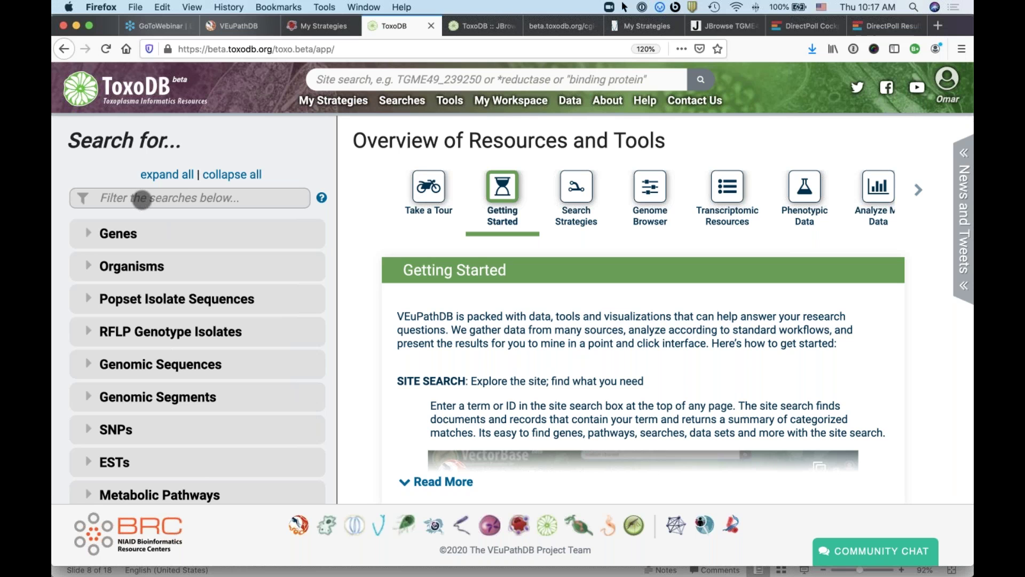
click(127, 197)
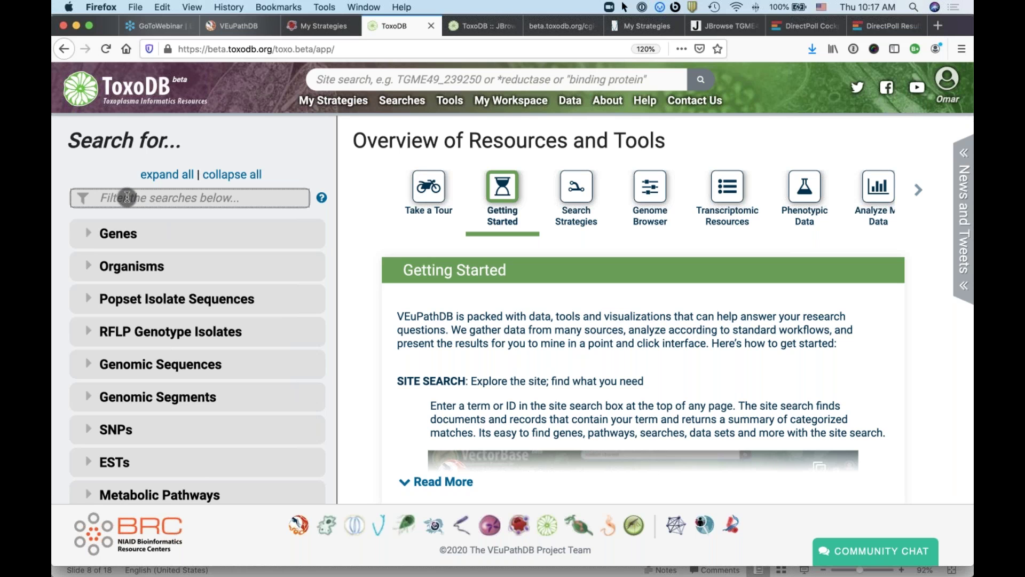
text(snp)
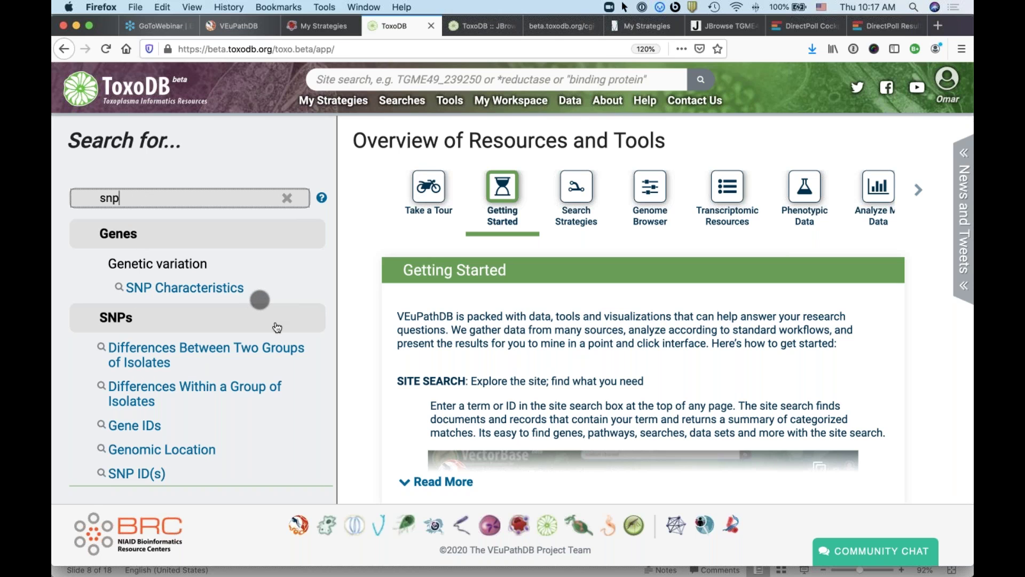
Open the SNP Characteristics search listed under Genes, Genetic variation.
scroll(276, 324, down, 2)
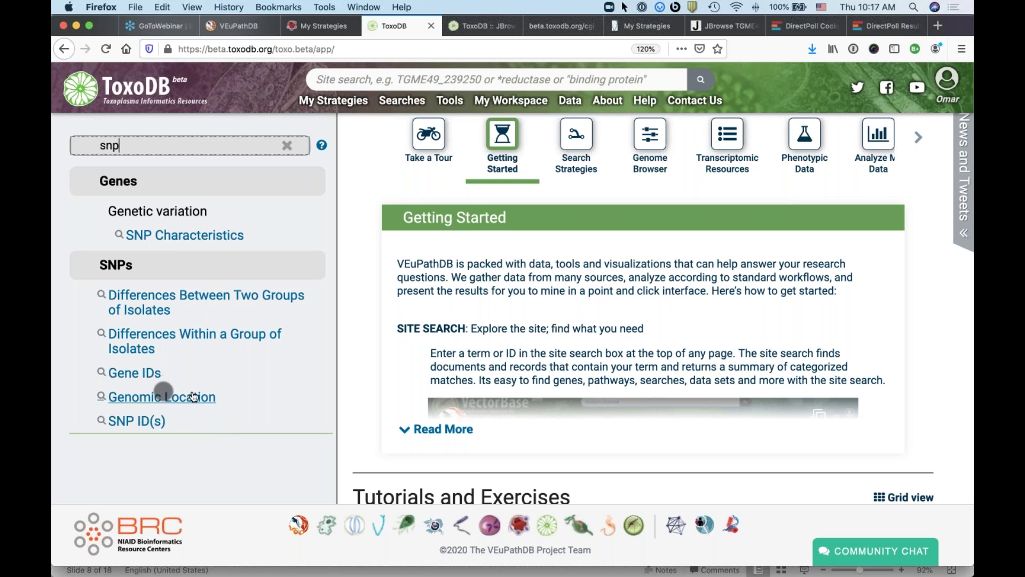
mouse_move(191, 401)
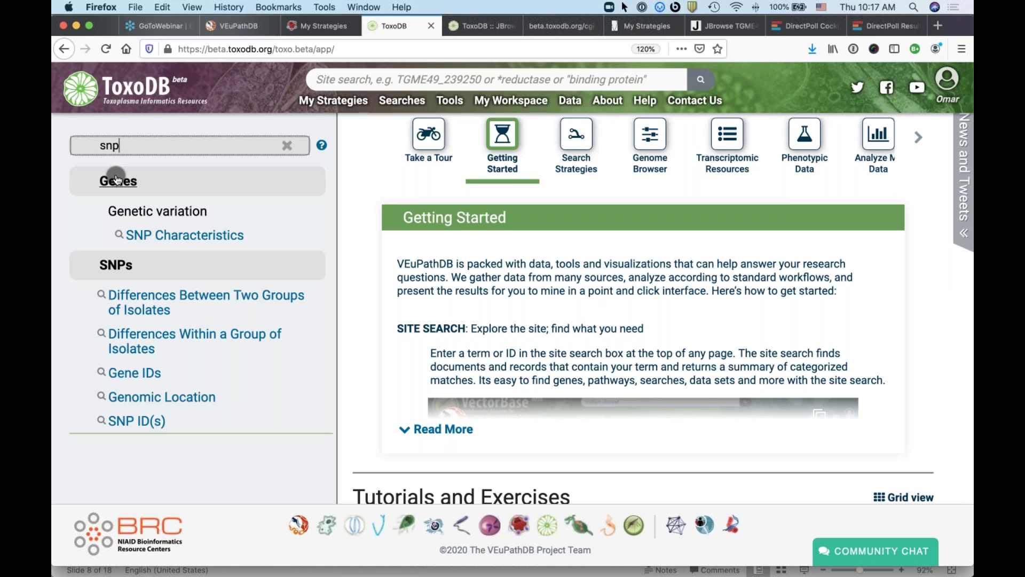
mouse_move(170, 241)
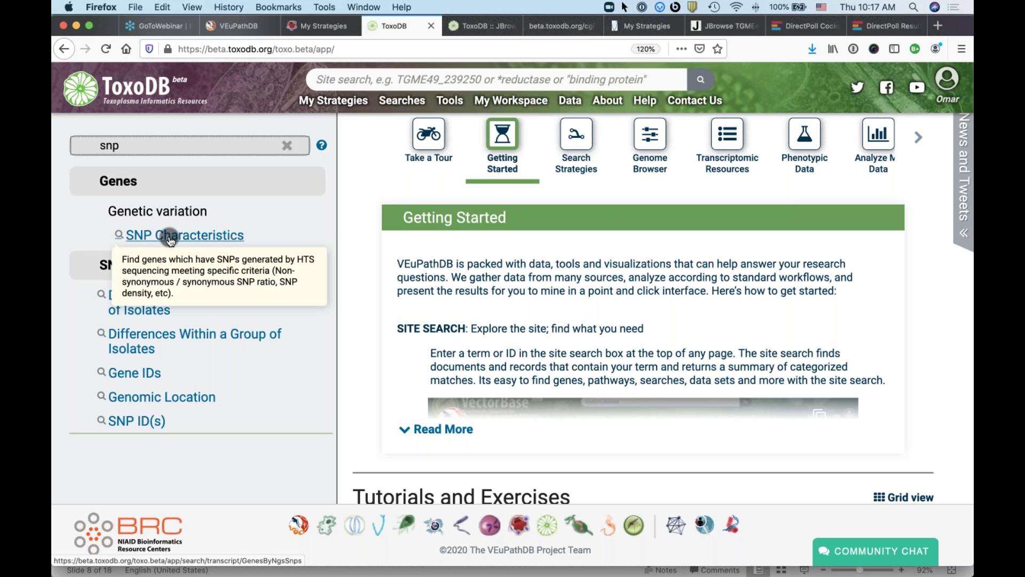
click(169, 238)
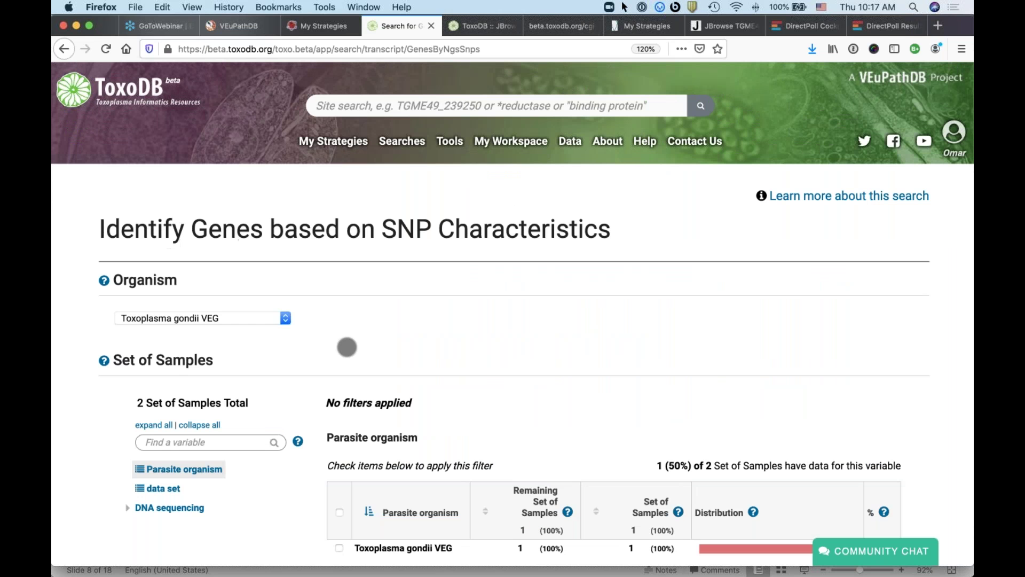
Set the search organism to Toxoplasma gondii ME49.
scroll(347, 347, down, 5)
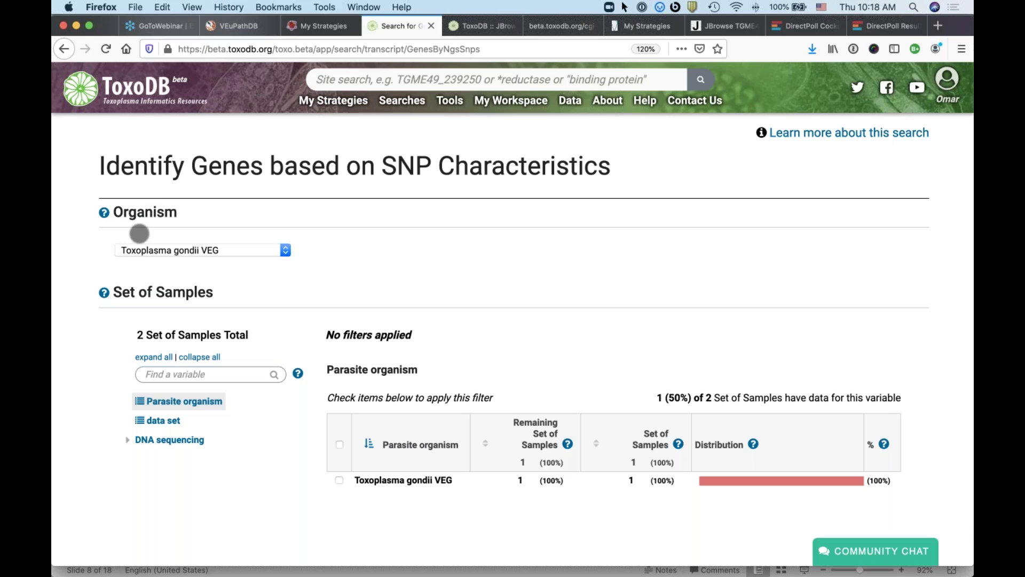
click(284, 250)
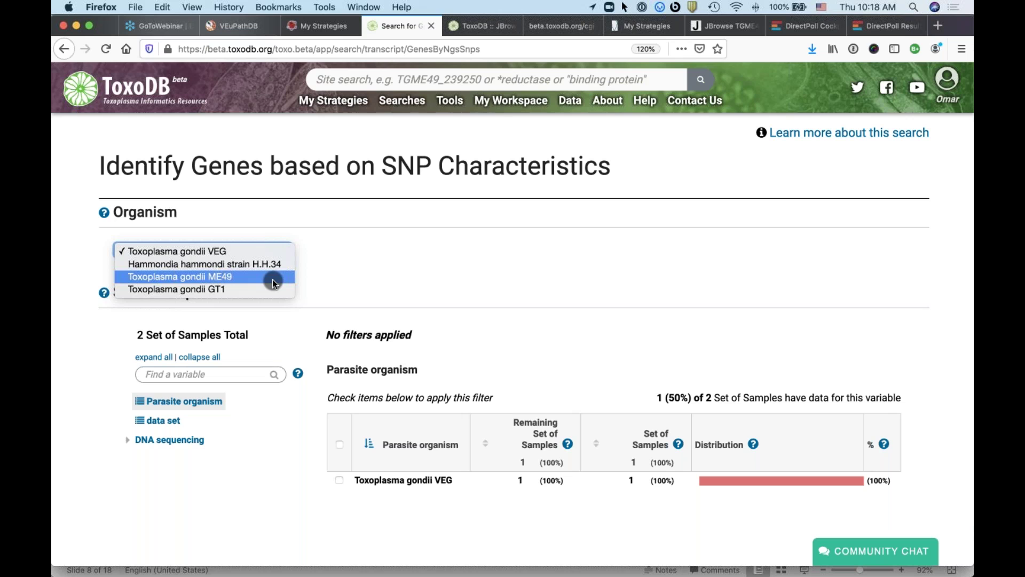
click(236, 278)
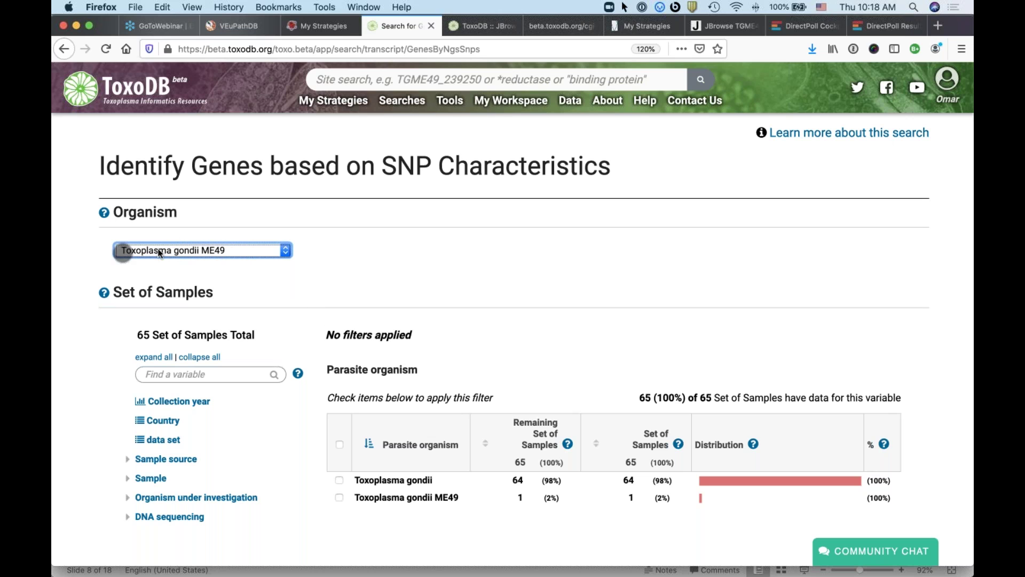
Filter the set of samples by haplogroup, selecting haplogroups 1 and 2.
scroll(251, 391, down, 3)
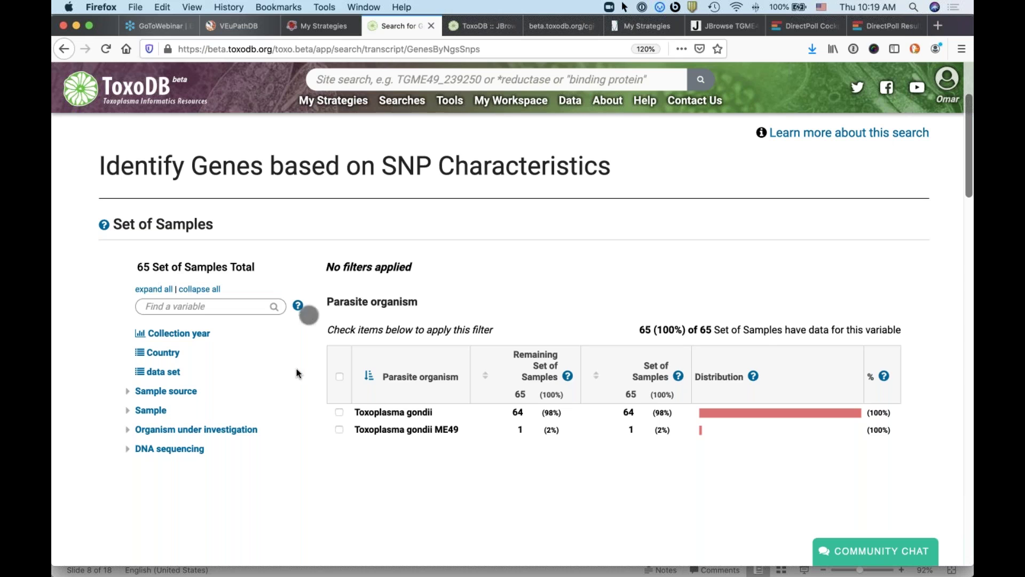
scroll(296, 369, down, 1)
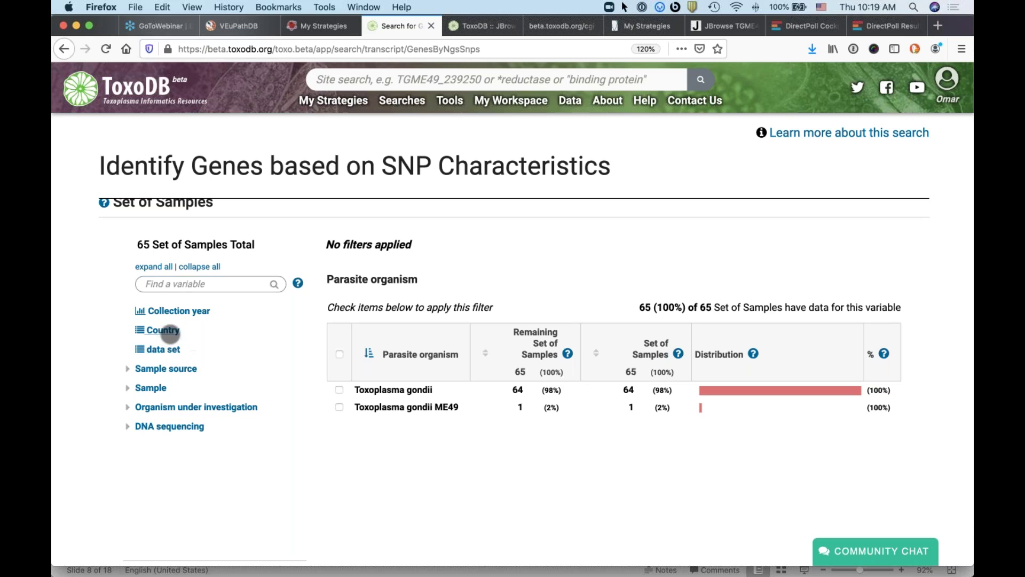
click(149, 408)
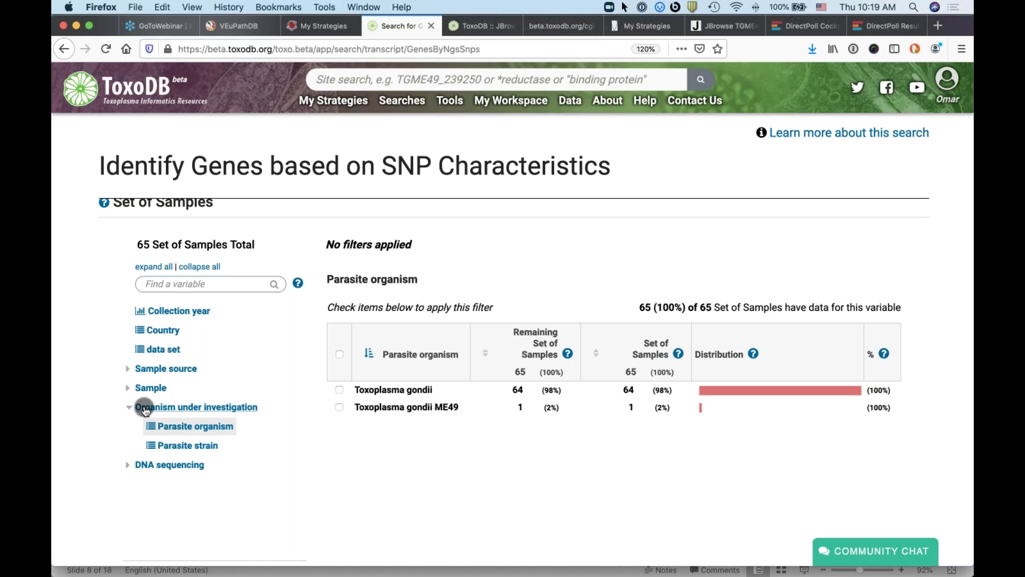
click(155, 388)
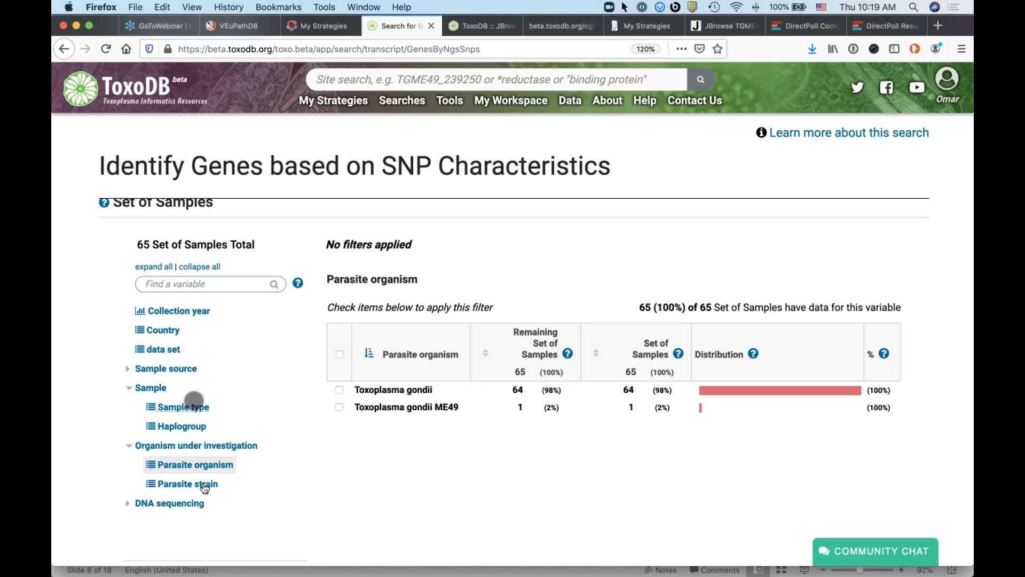
click(184, 427)
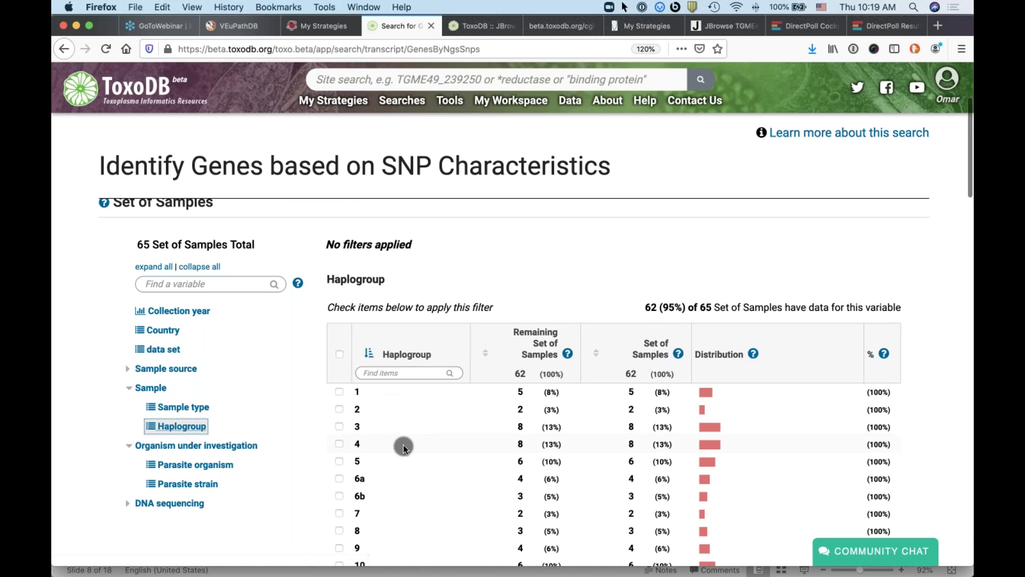
scroll(402, 445, down, 3)
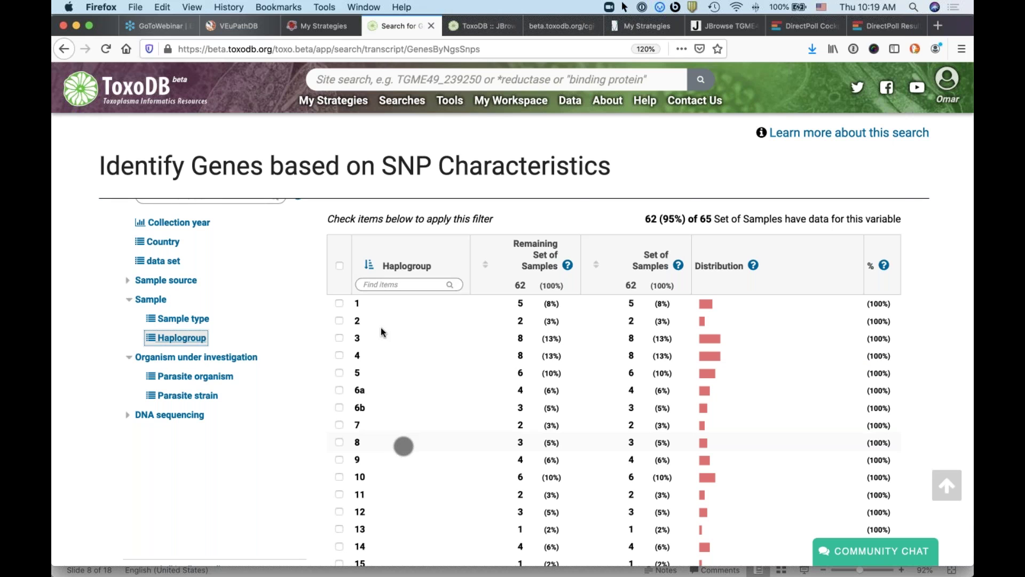
scroll(411, 507, down, 1)
scroll(411, 506, down, 1)
scroll(411, 504, up, 1)
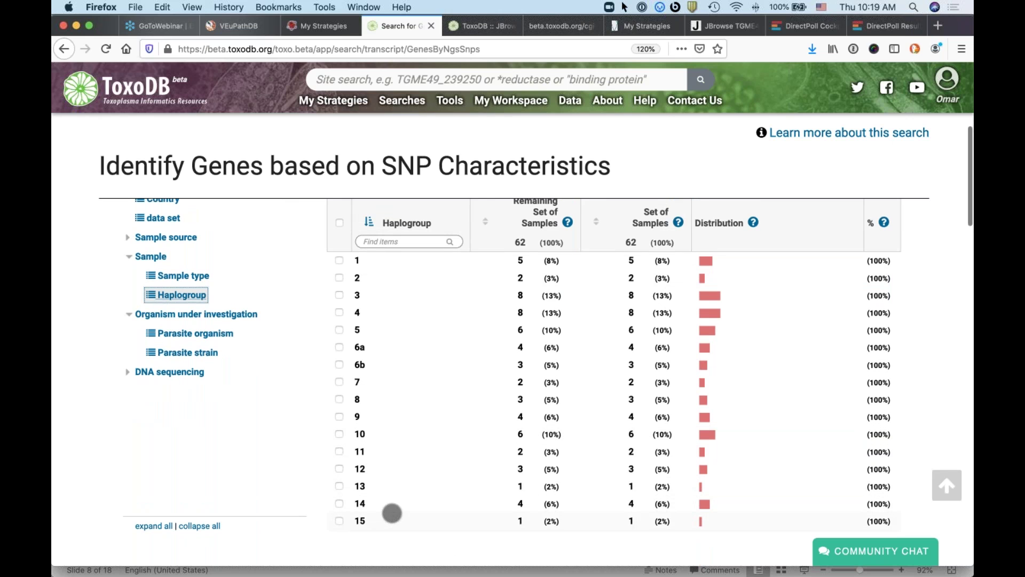
click(340, 262)
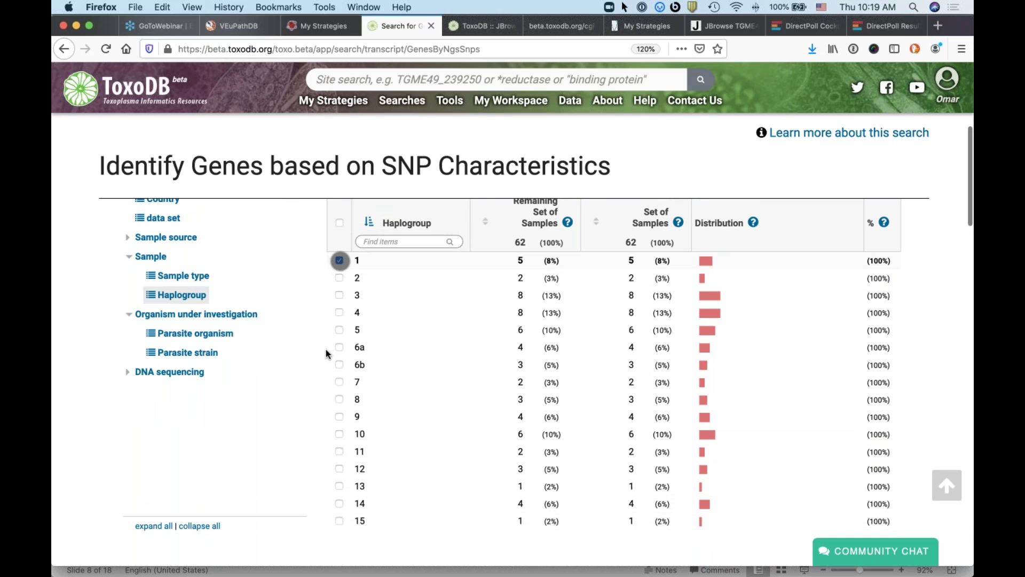
click(340, 278)
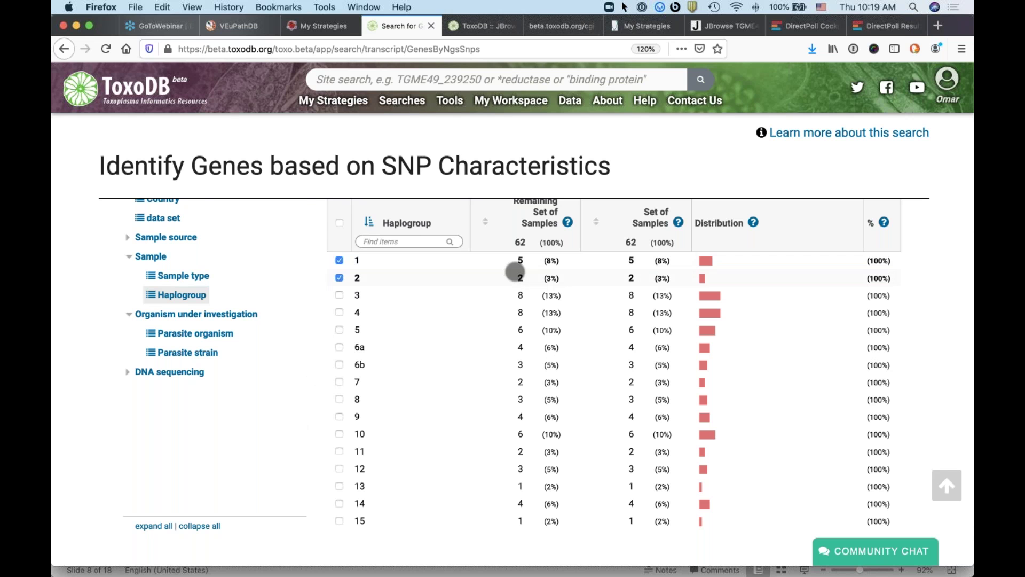
View the Country distribution of the samples matching the haplogroup filter.
scroll(458, 319, up, 4)
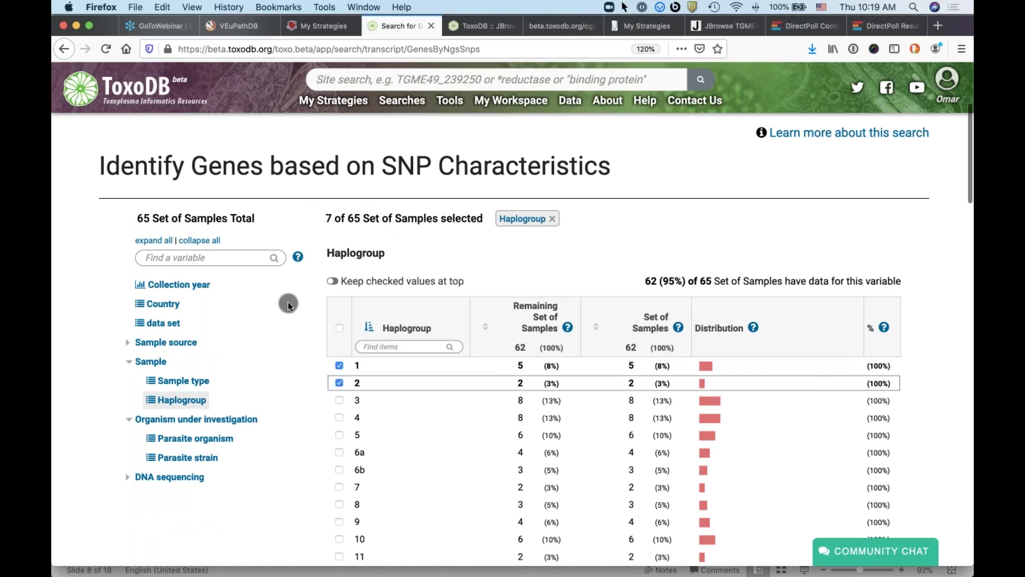
click(163, 306)
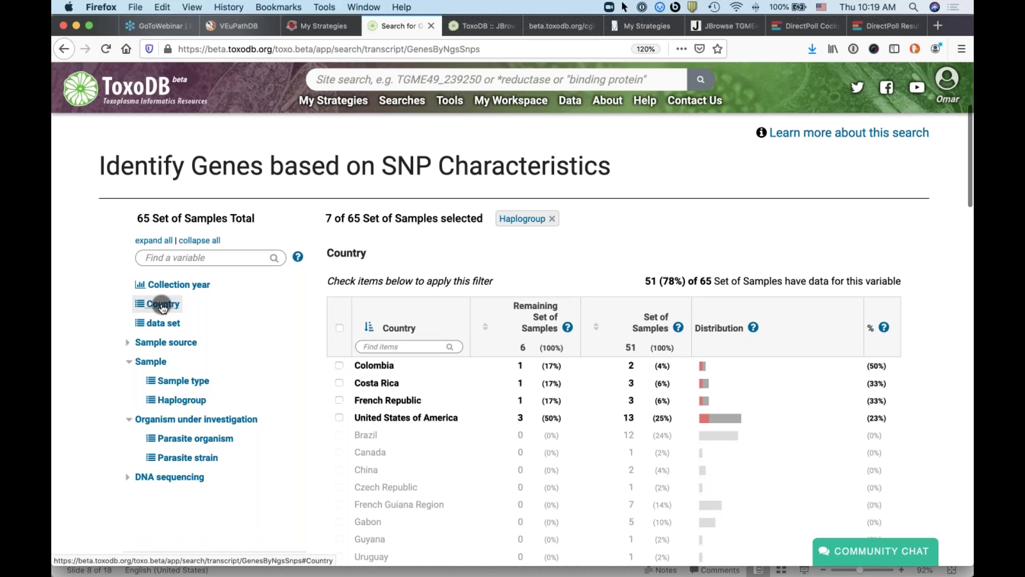
scroll(368, 526, down, 1)
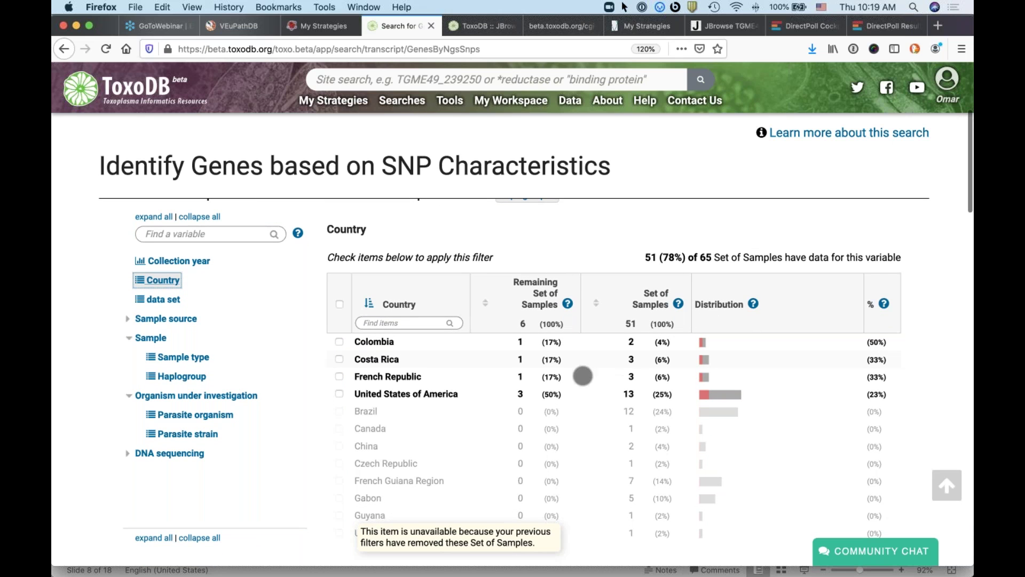
click(140, 284)
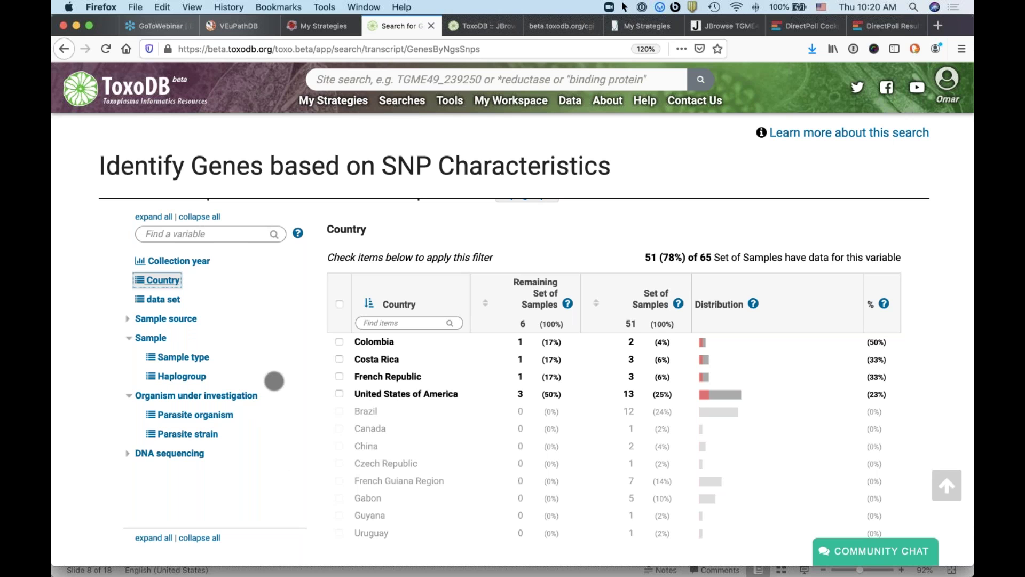
Remove the Haplogroup filter and select all items of the data set variable for the sample set.
scroll(274, 381, up, 3)
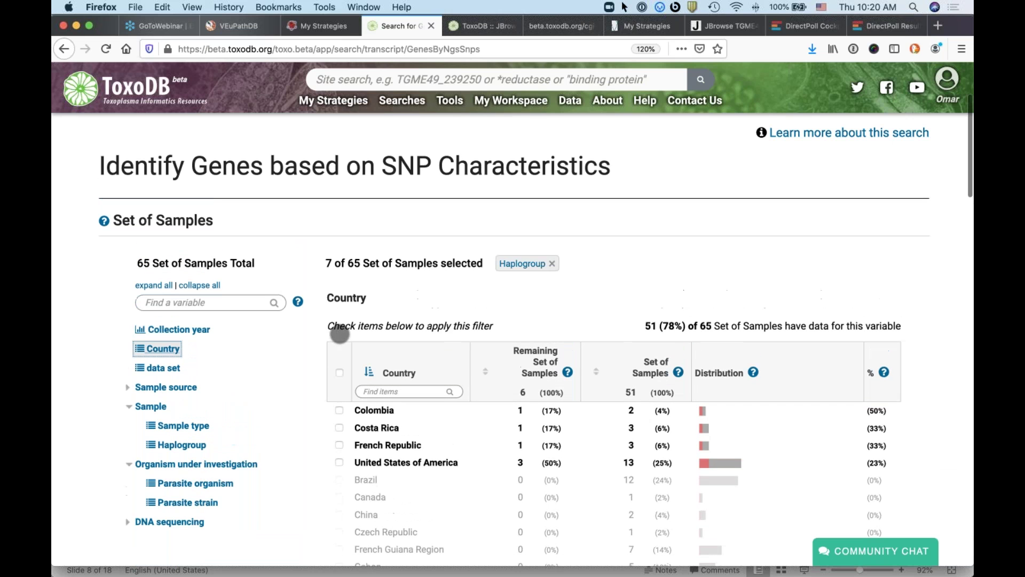
click(555, 274)
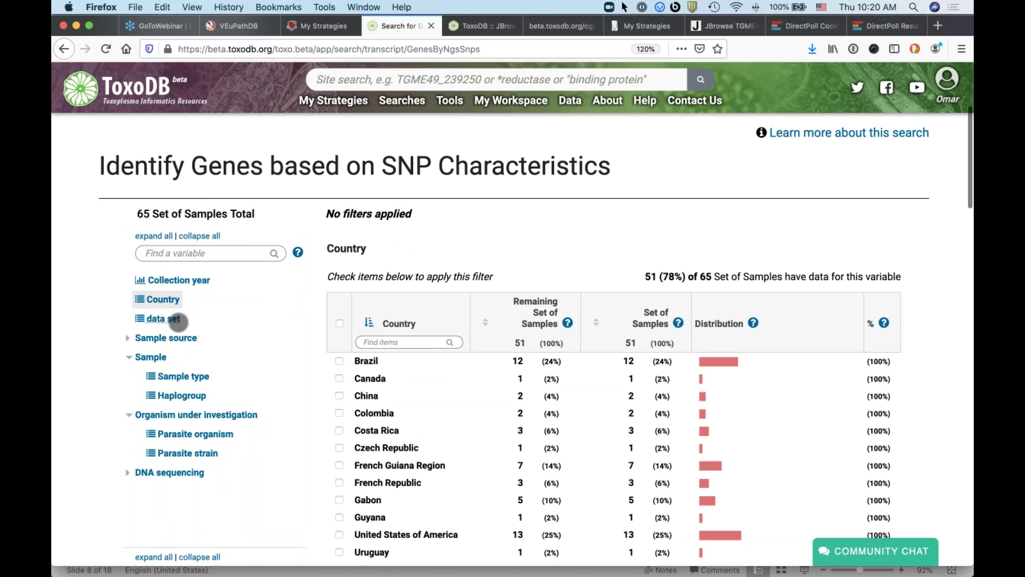
click(170, 319)
click(340, 323)
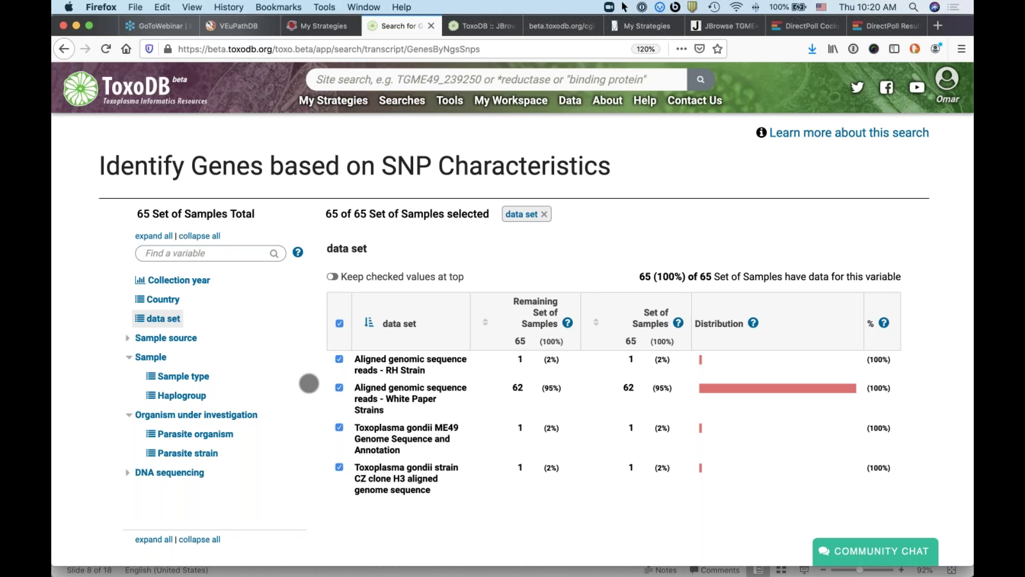
Locate the read frequency threshold parameter and switch to PowerPoint to view the "Isolate X aligned sequencing reads" slide.
scroll(309, 384, down, 5)
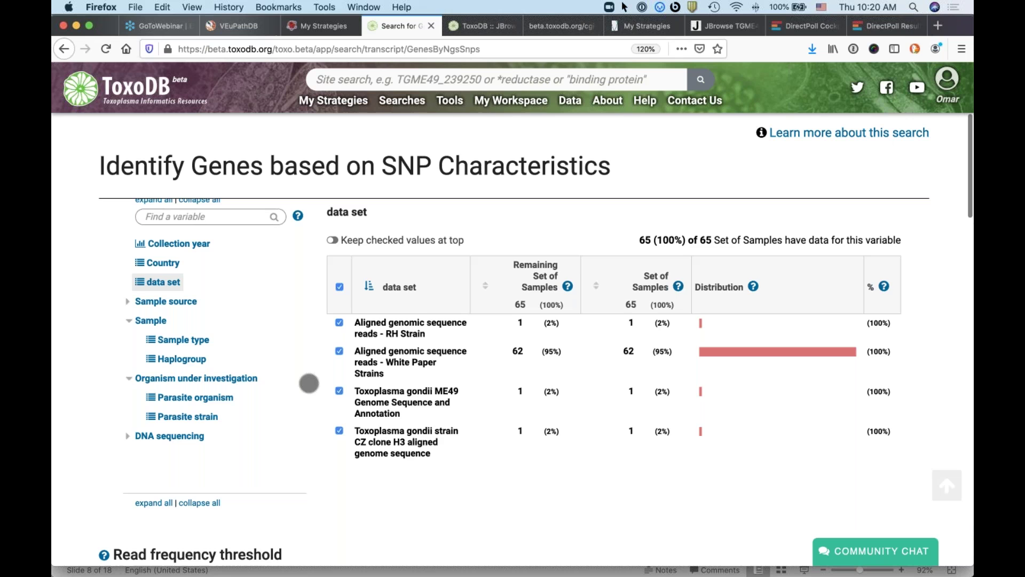
scroll(309, 384, down, 1)
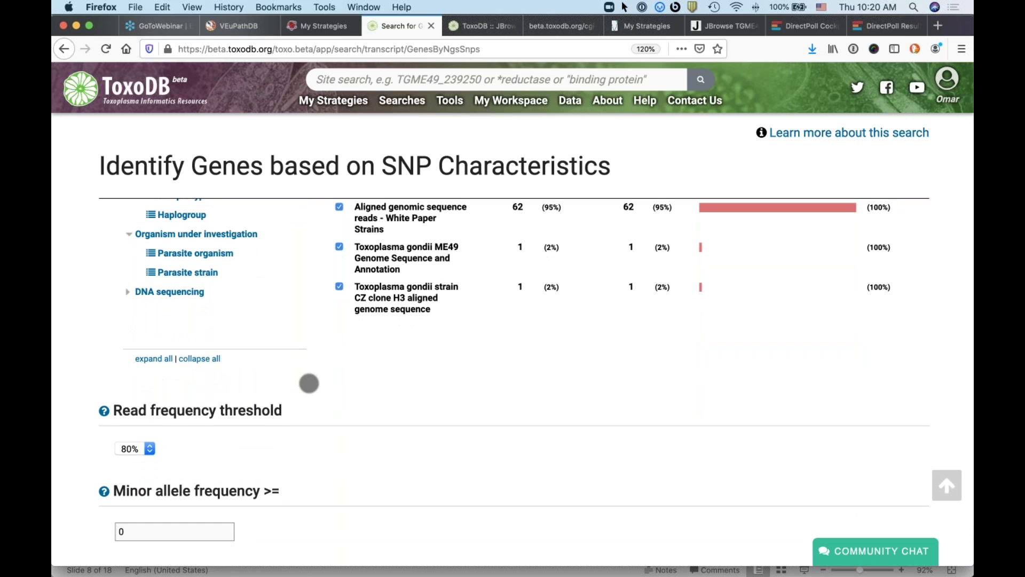
scroll(308, 383, down, 2)
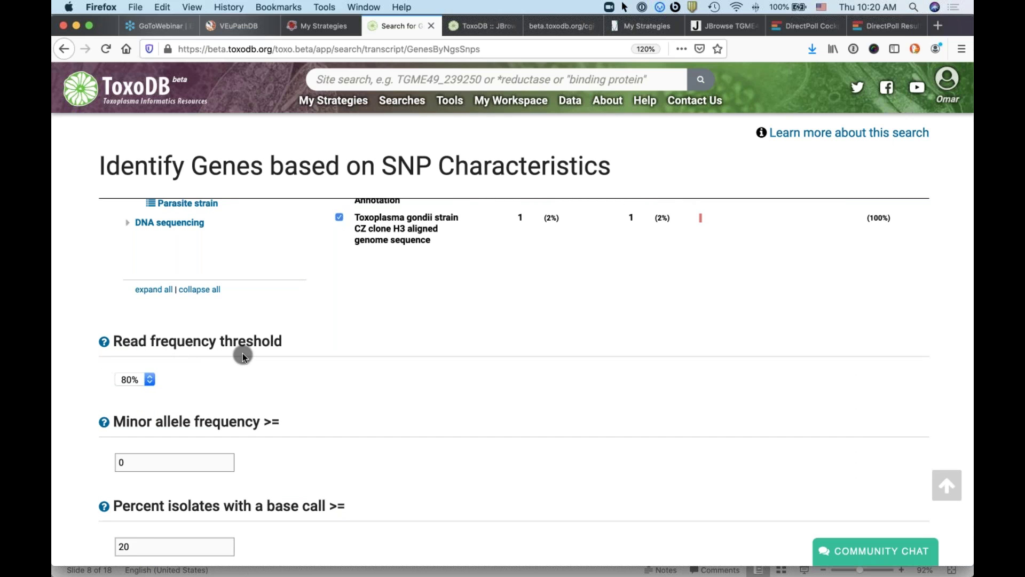
key(super+Tab)
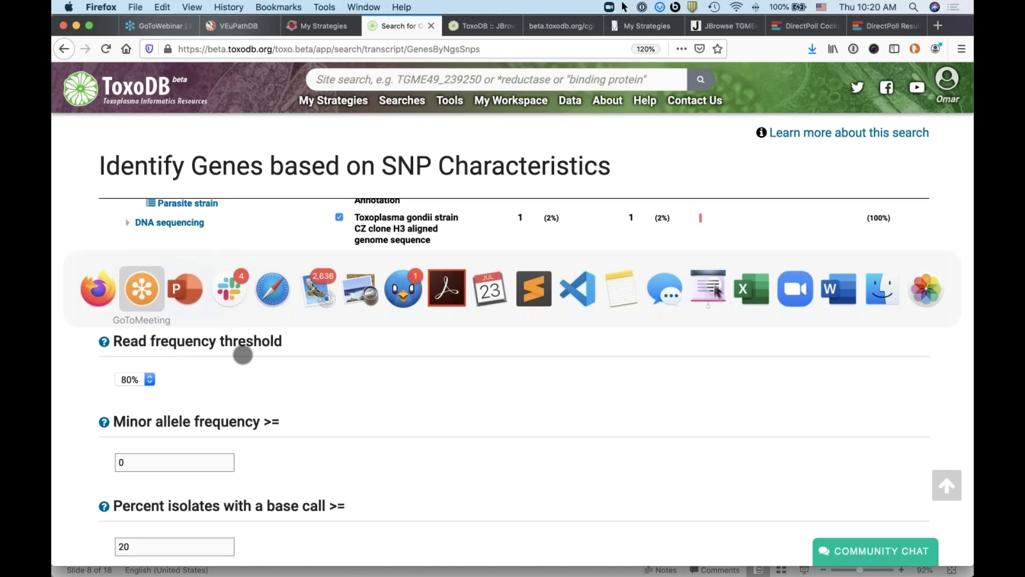
key(super+Tab)
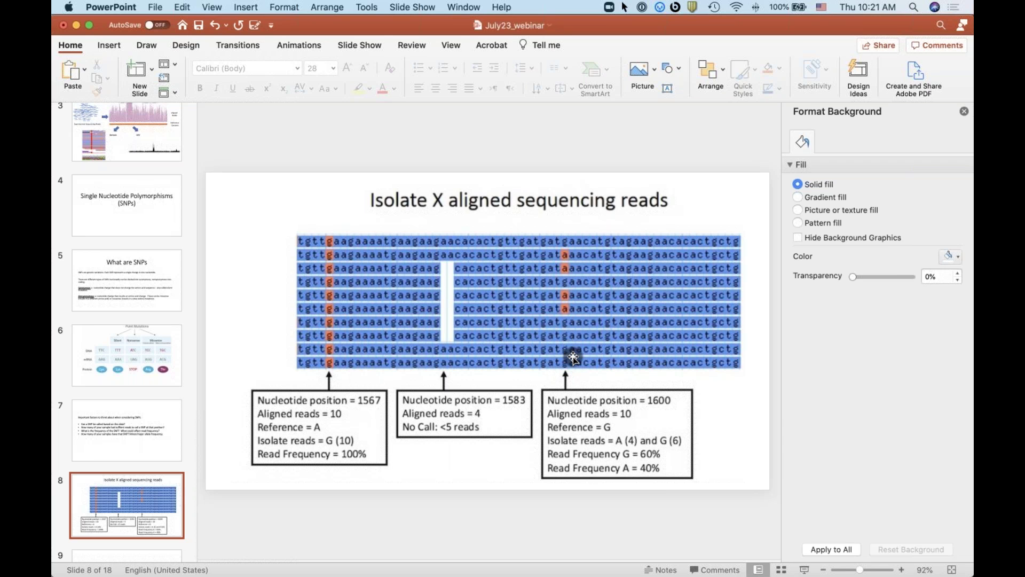
Switch back to Firefox and examine the read frequency threshold, minor allele frequency and percent isolates with a base call parameters against the selected samples.
key(super+Tab)
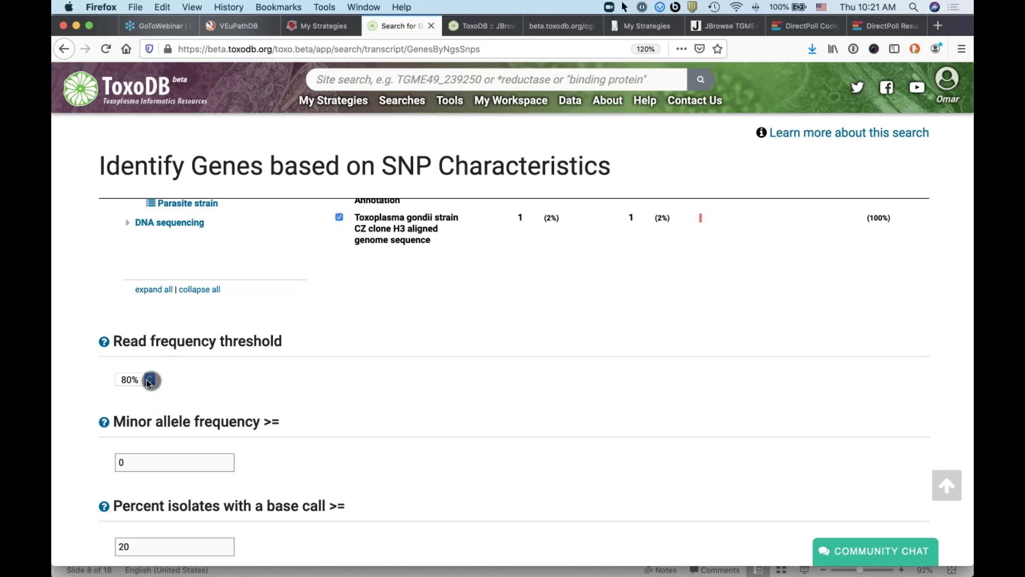
scroll(313, 395, down, 2)
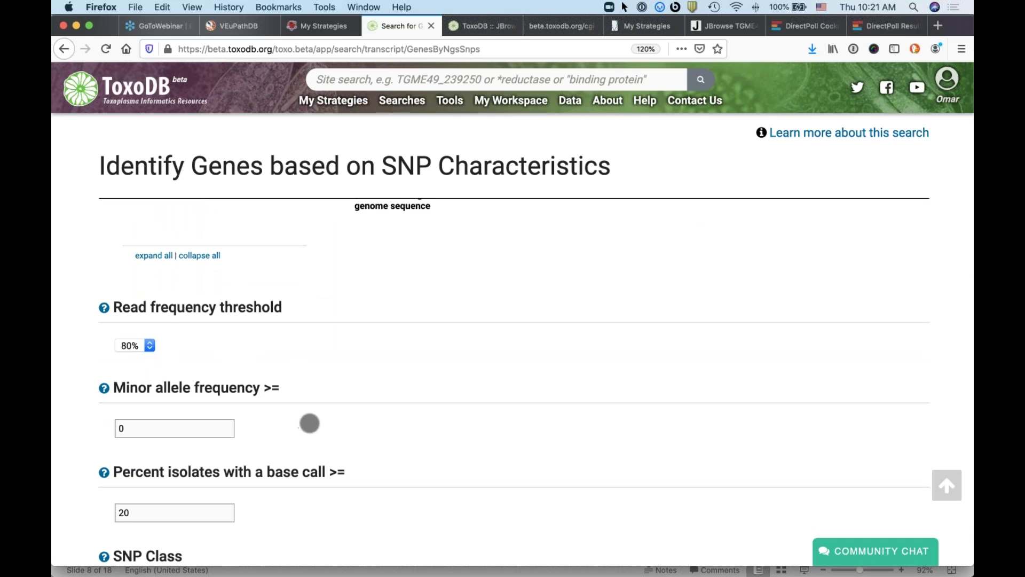
scroll(323, 422, down, 2)
scroll(310, 423, down, 3)
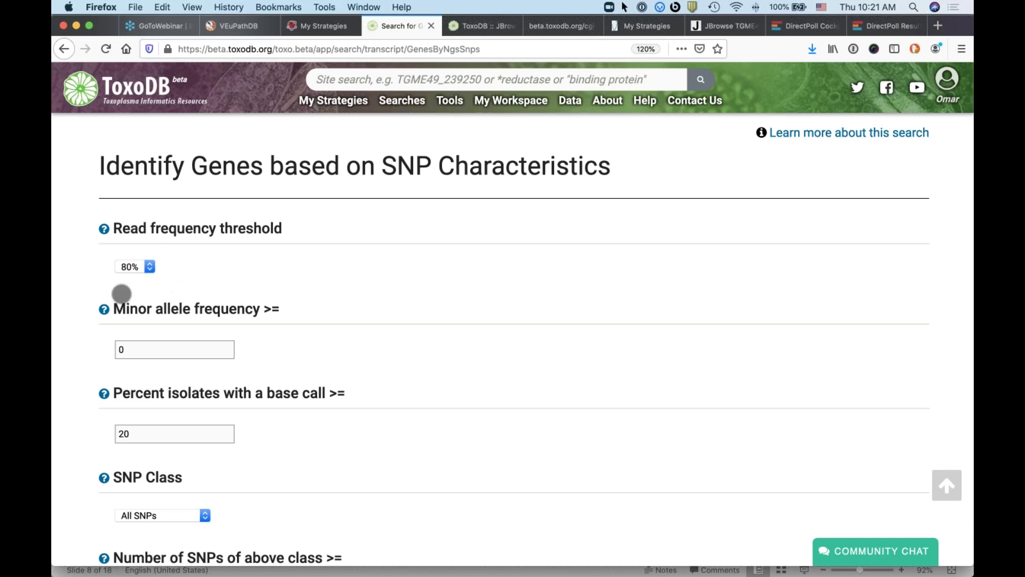
scroll(280, 382, down, 5)
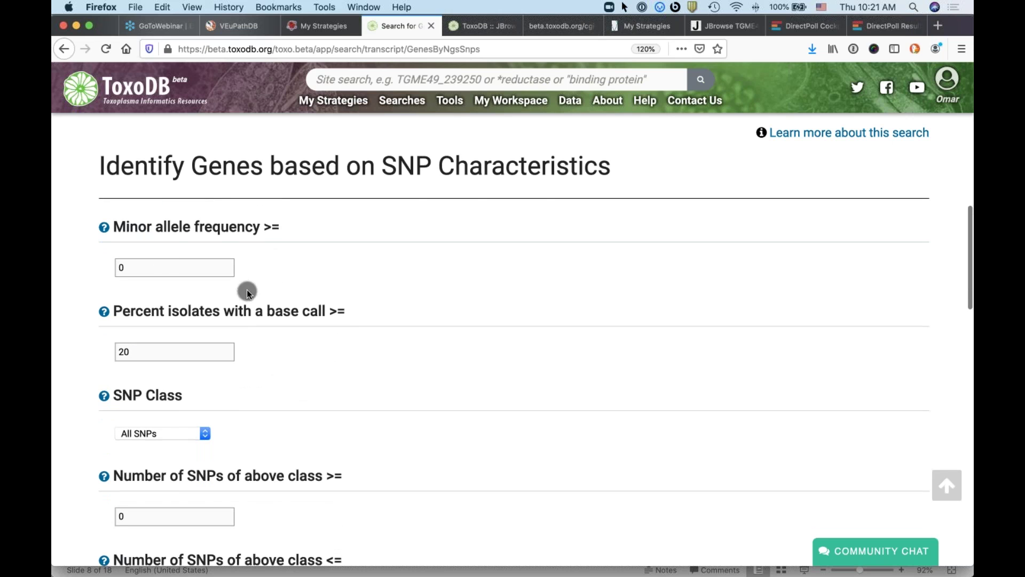
scroll(247, 290, up, 4)
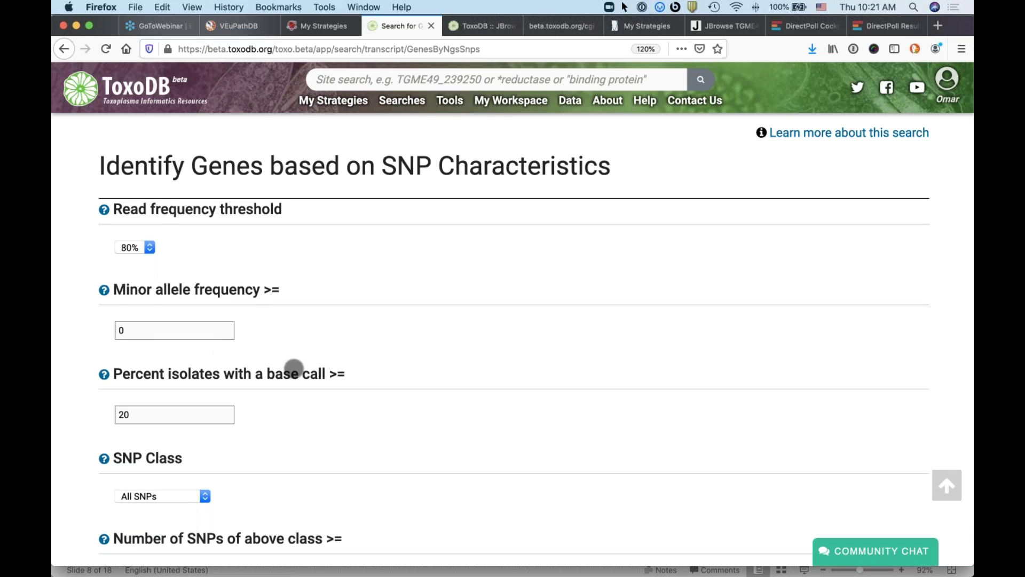
scroll(265, 405, down, 3)
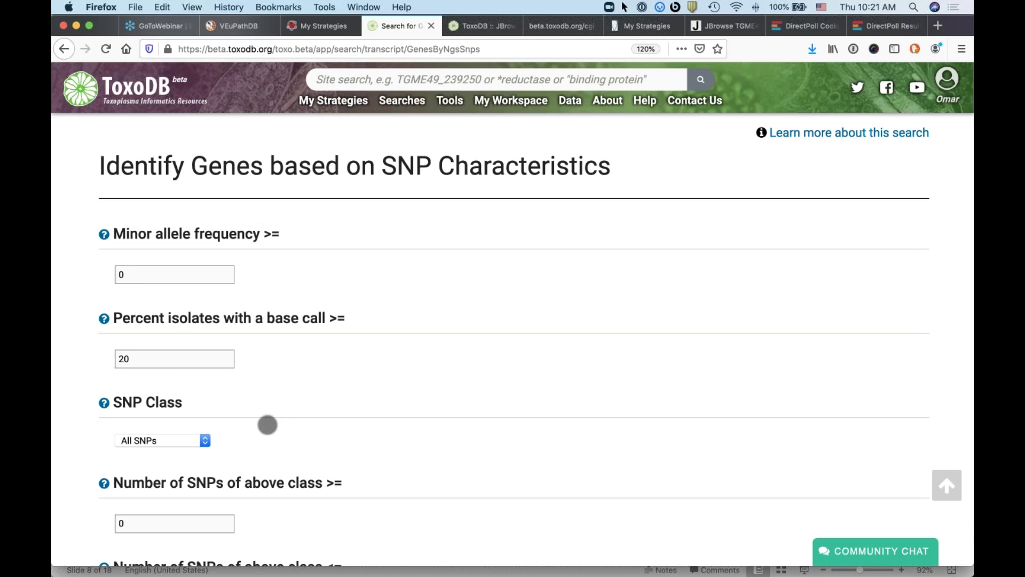
scroll(268, 424, down, 1)
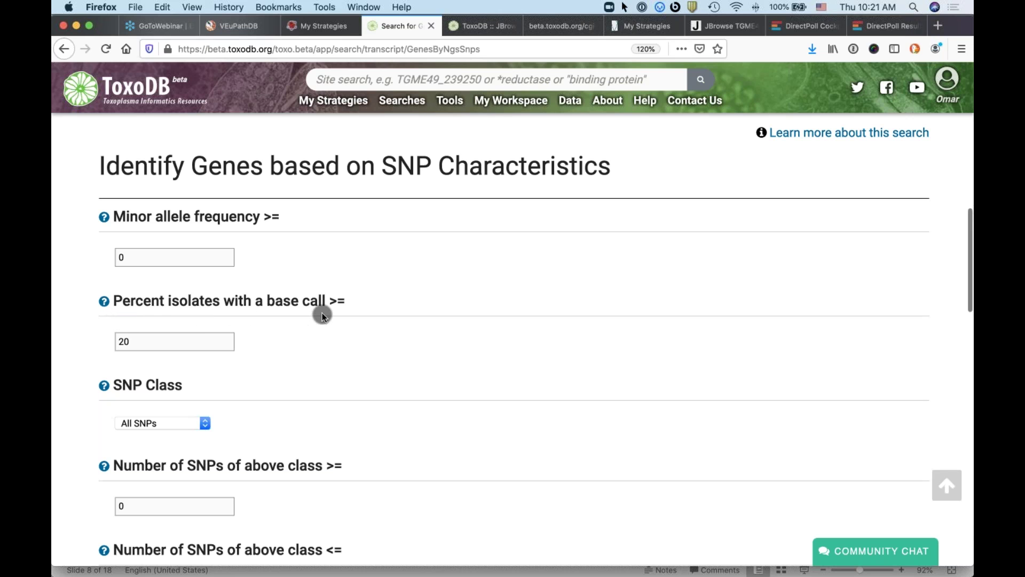
scroll(322, 314, up, 10)
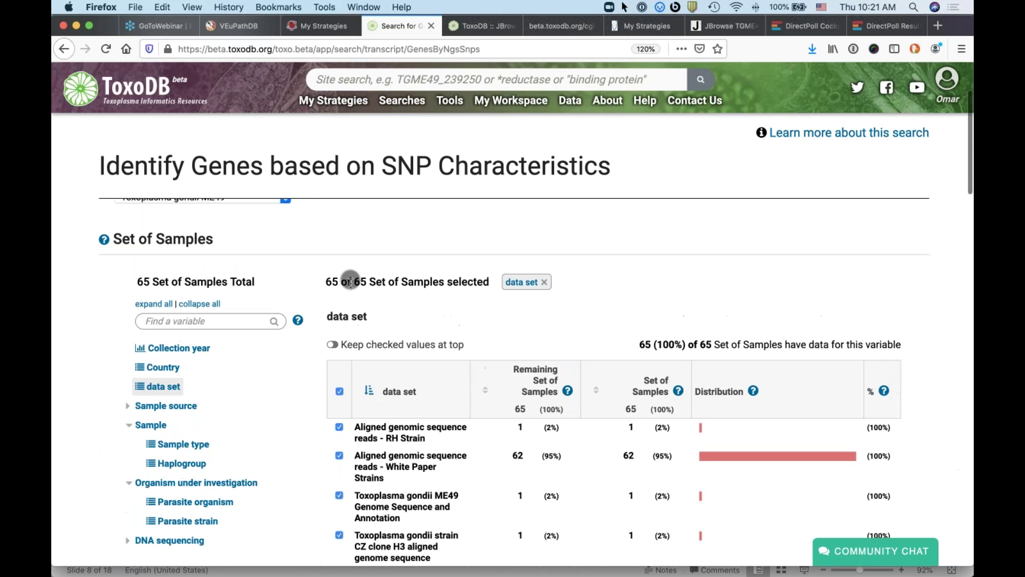
scroll(313, 403, down, 1)
scroll(313, 403, down, 10)
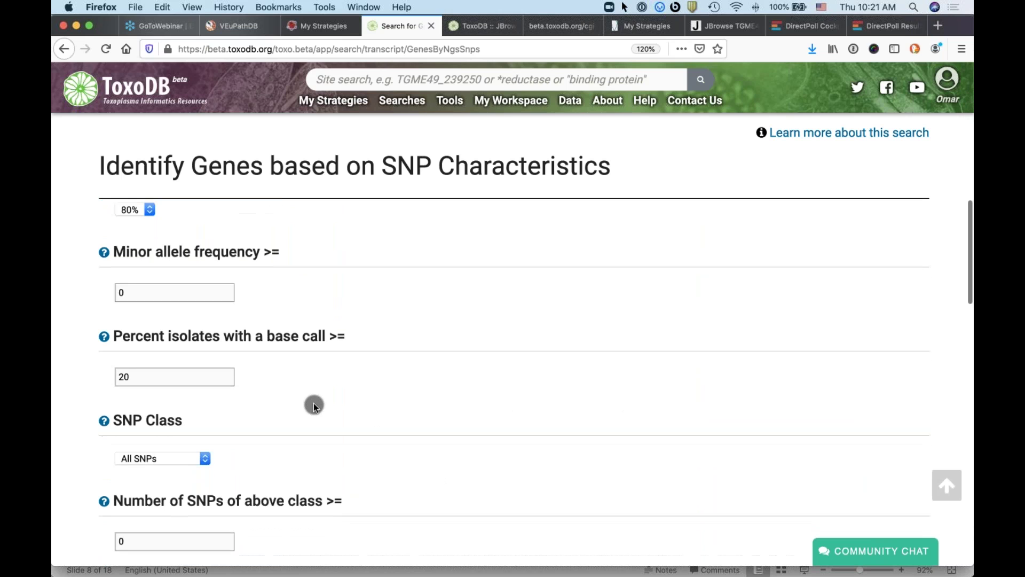
Set the minimum percent isolates with a base call to 100.
scroll(313, 403, up, 1)
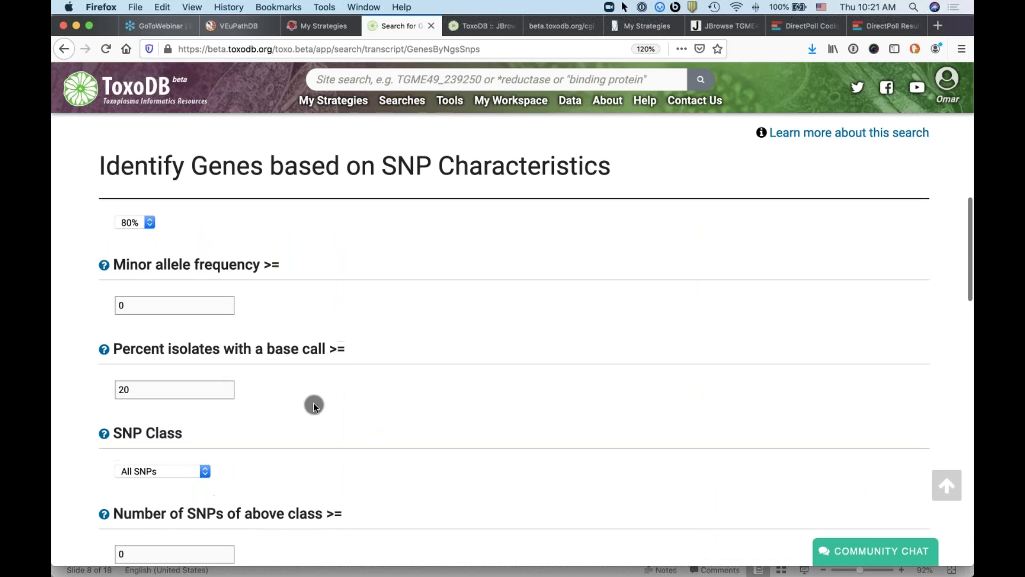
click(138, 389)
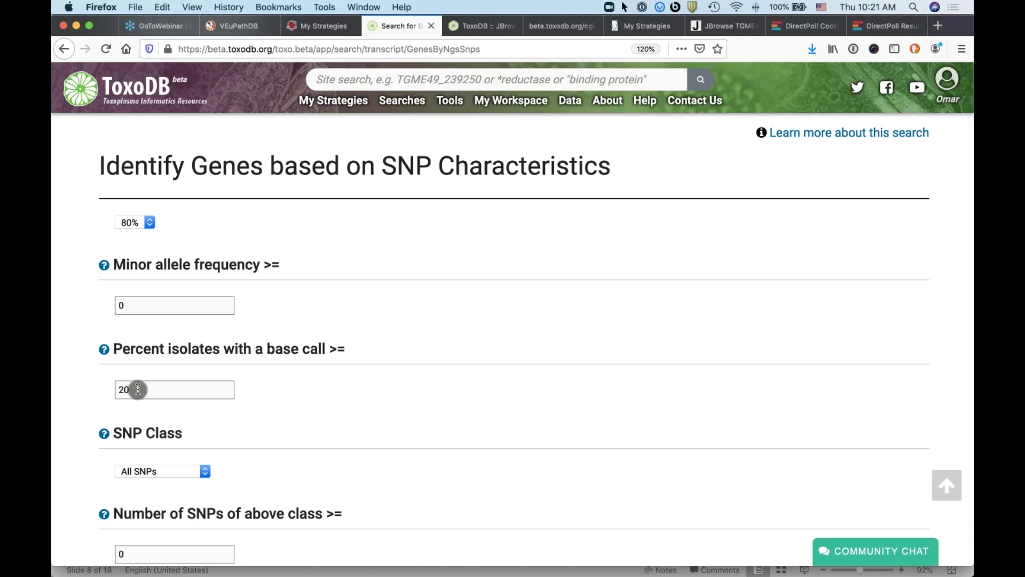
double_click(137, 390)
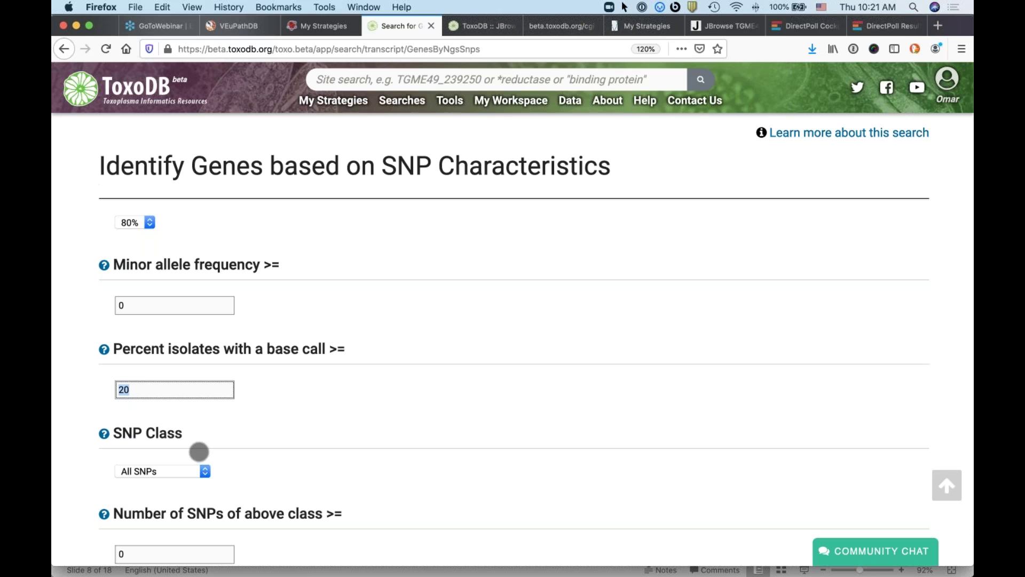
text(2100)
key(BackSpace)
key(BackSpace)
key(BackSpace)
text(00)
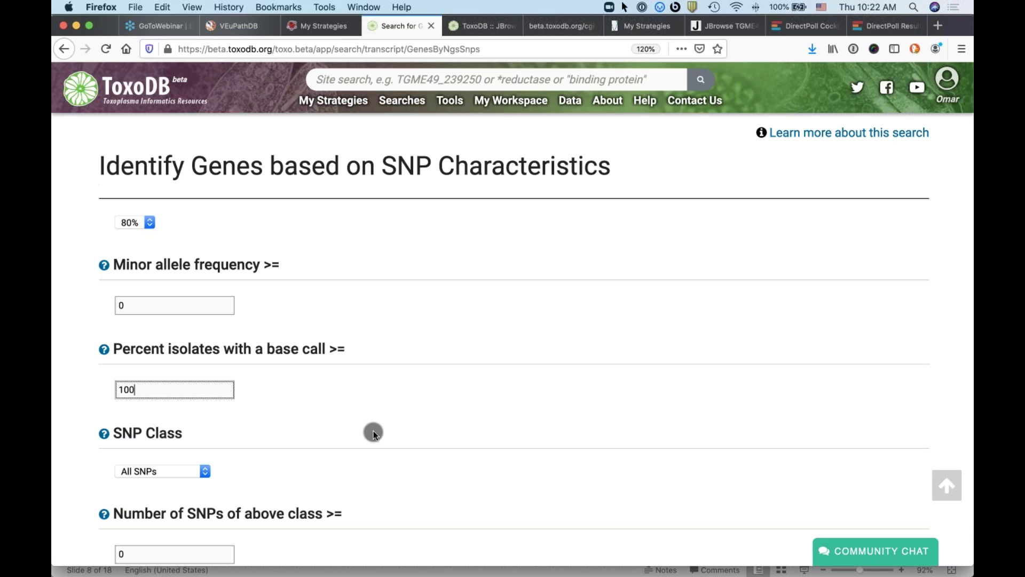
Set the SNP class of the search to Non-Synonymous.
scroll(373, 431, down, 3)
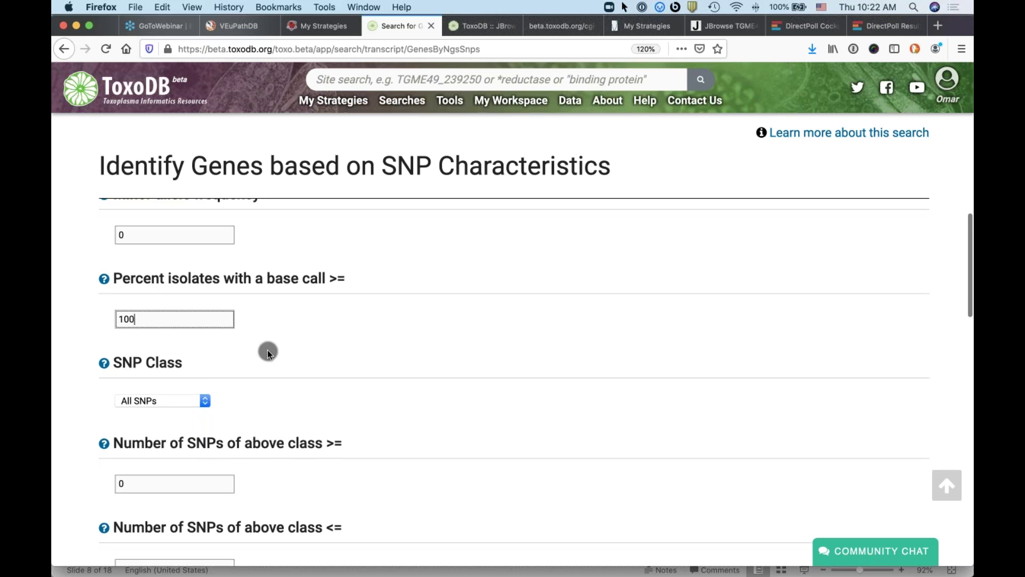
scroll(267, 352, down, 3)
scroll(268, 350, down, 2)
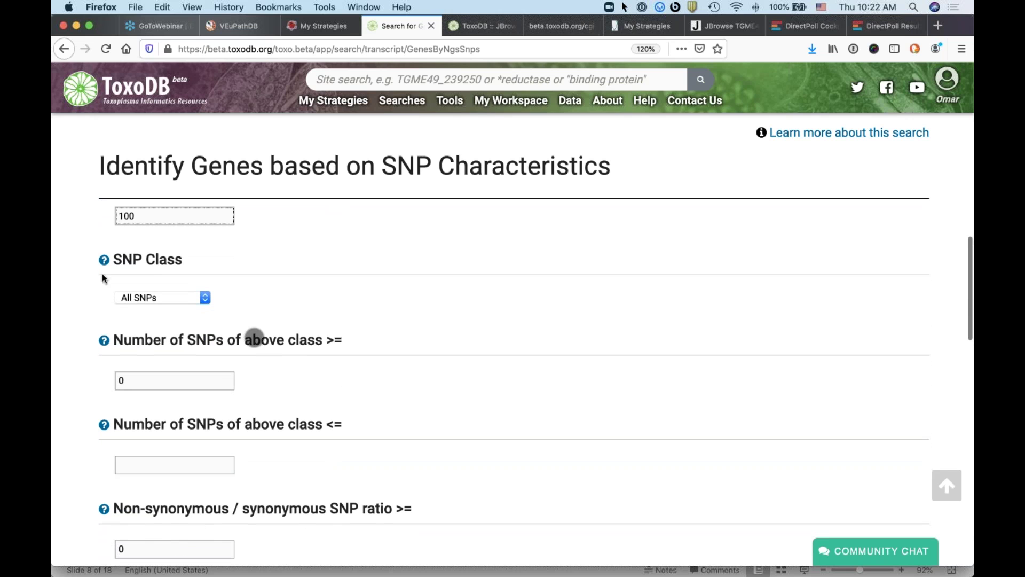
click(205, 303)
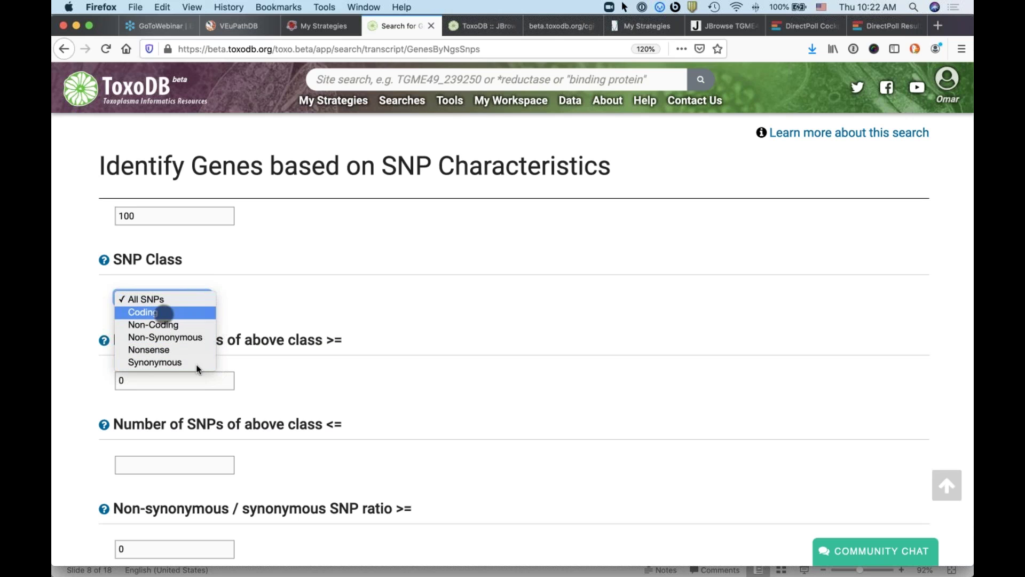
click(182, 339)
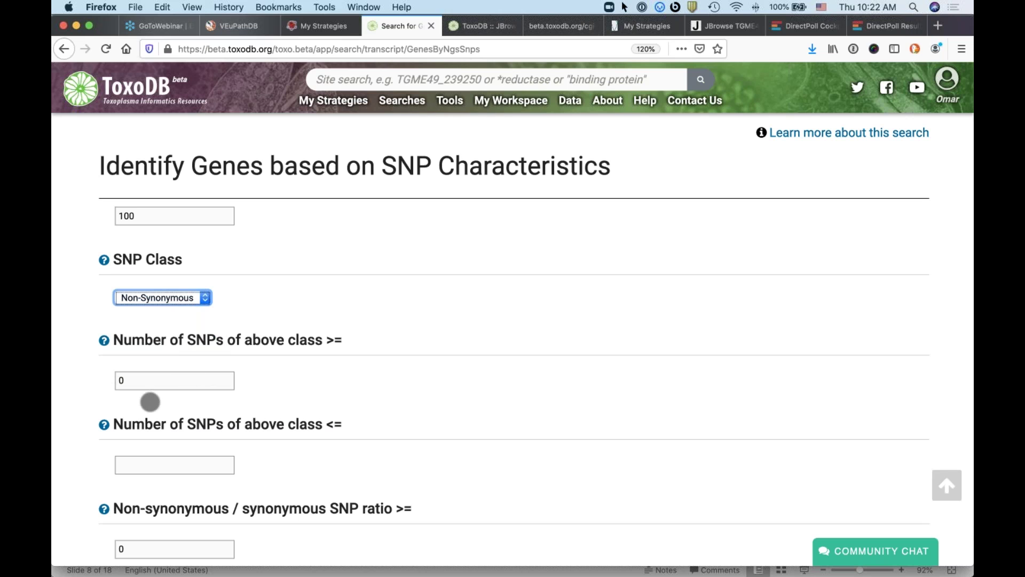
Set the minimum number of SNPs of the above class to 100.
double_click(144, 383)
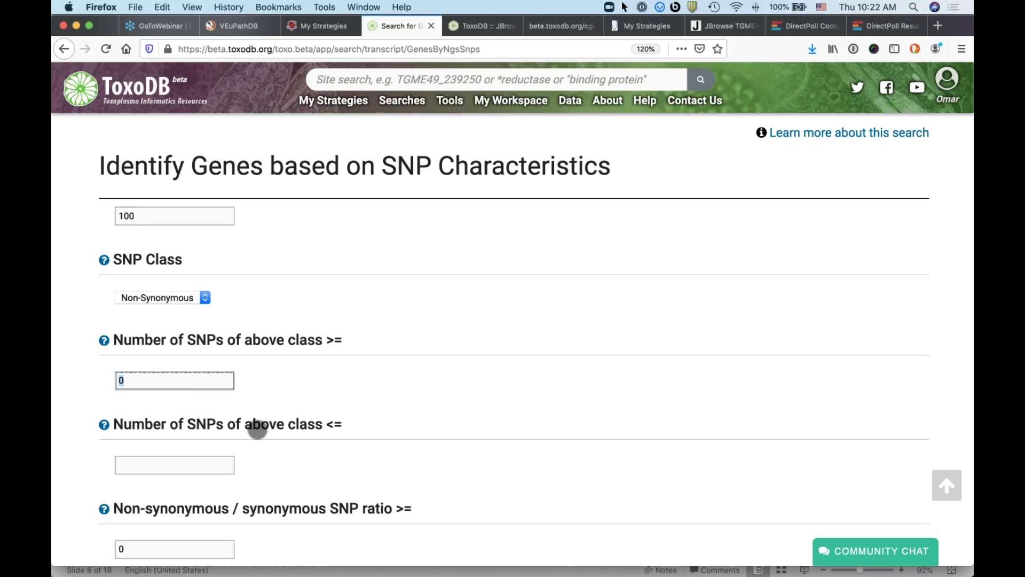
scroll(257, 430, down, 2)
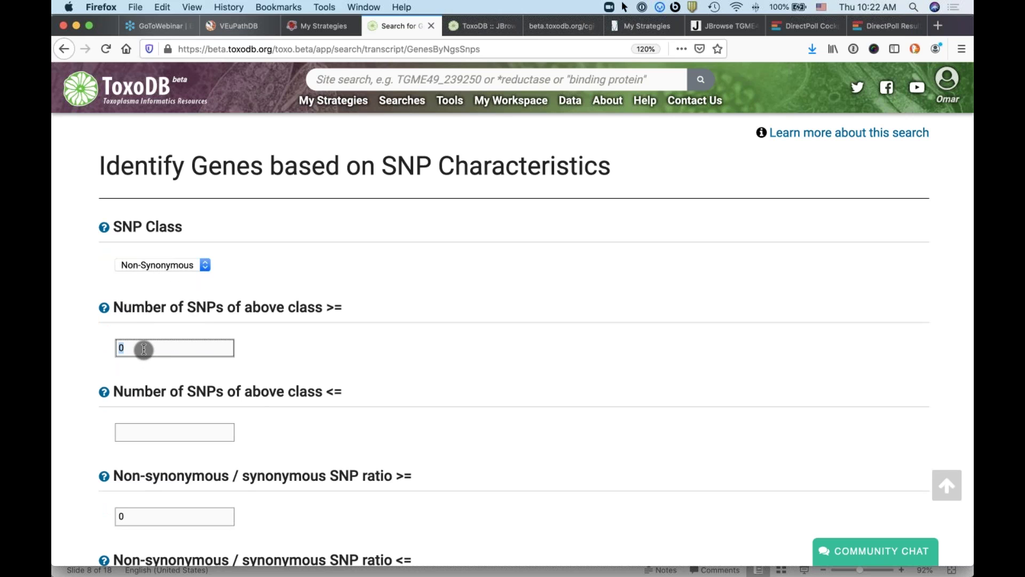
text(100)
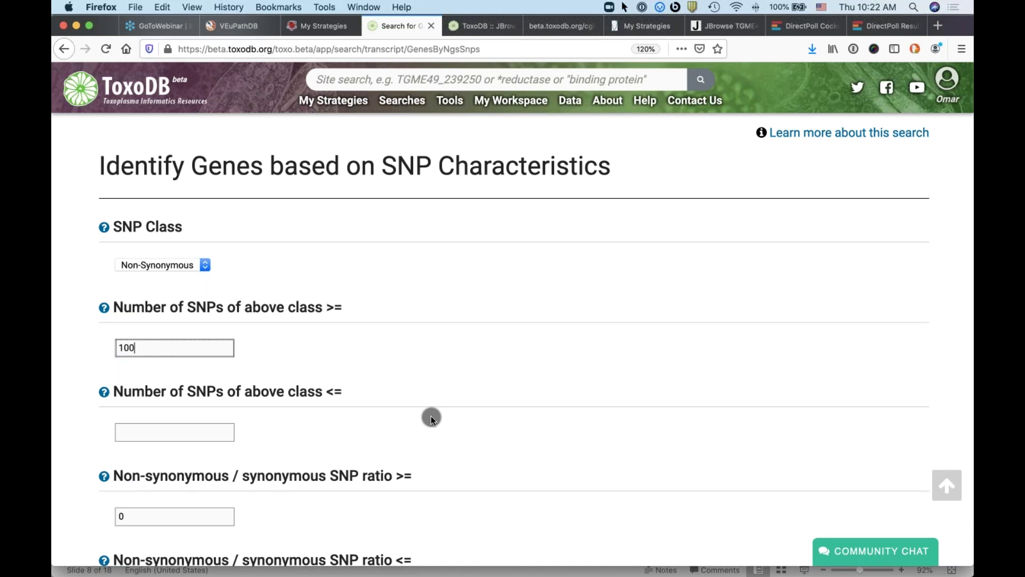
Review the remaining SNP number, SNP ratio and SNPs per KB (CDS) parameters and run the SNP characteristics search.
scroll(493, 418, down, 3)
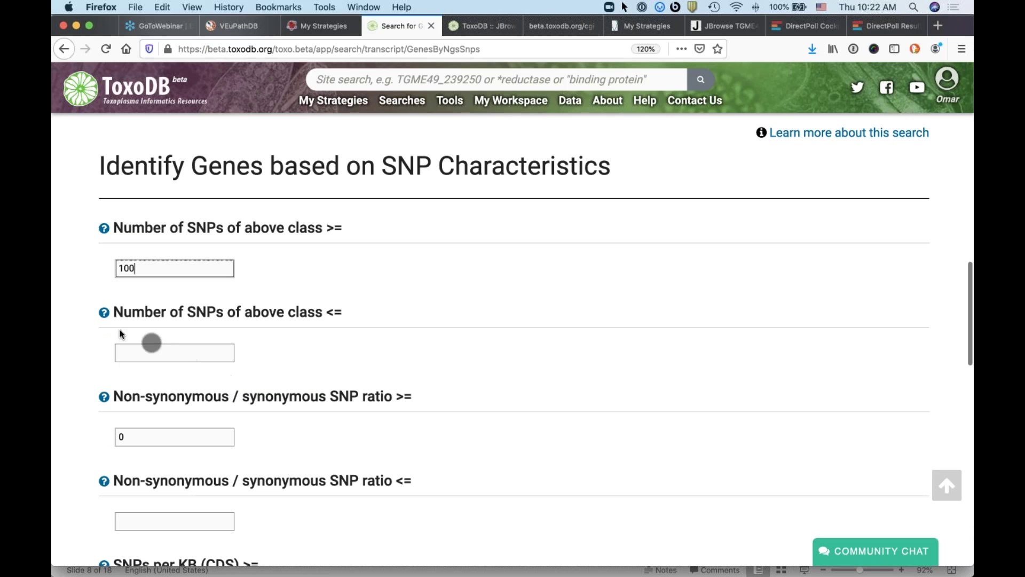
click(104, 313)
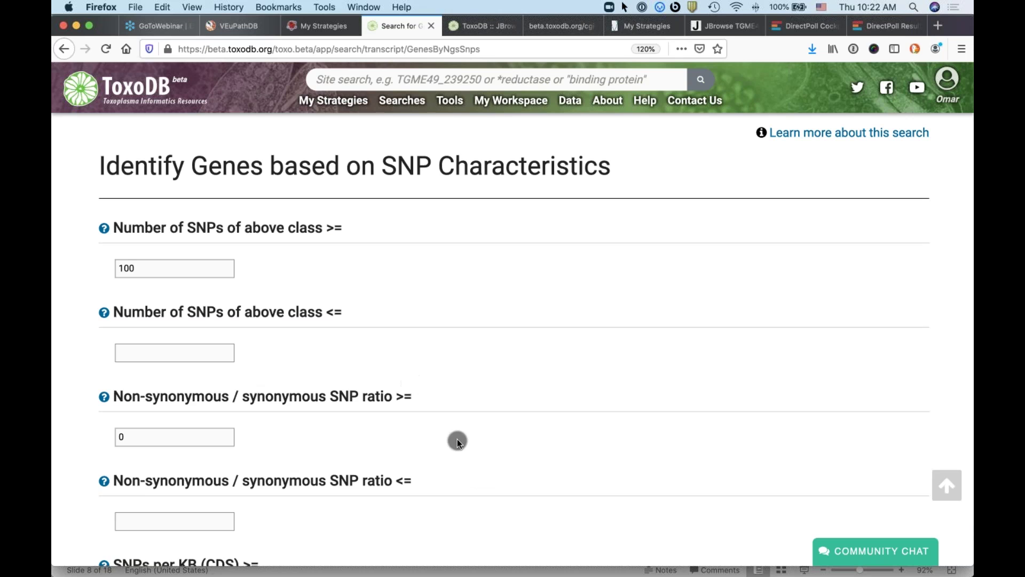
scroll(457, 439, down, 2)
scroll(458, 439, down, 5)
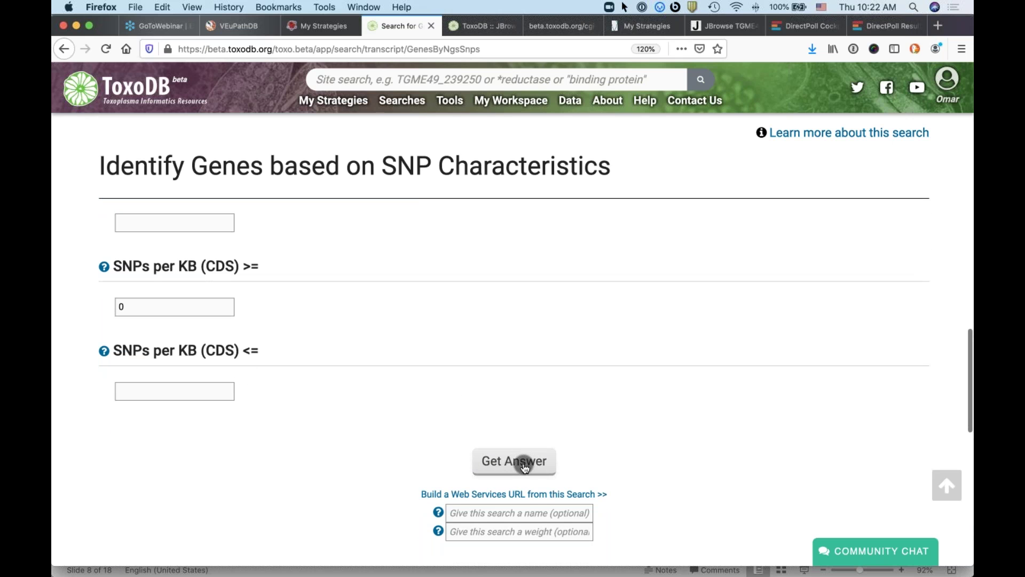
click(525, 465)
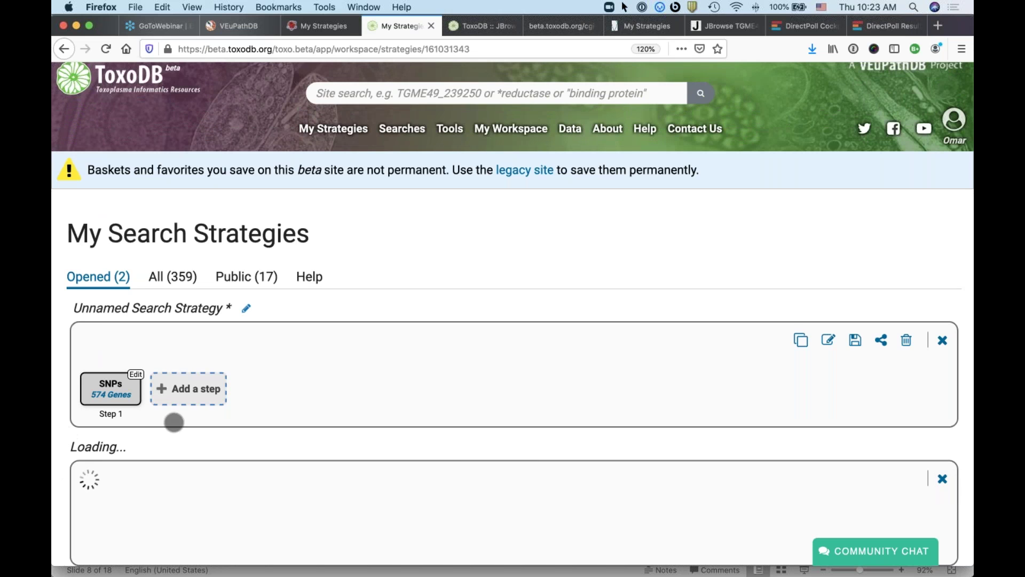
Display the gene results of the SNPs step in the second search strategy listed under My Search Strategies.
mouse_move(129, 412)
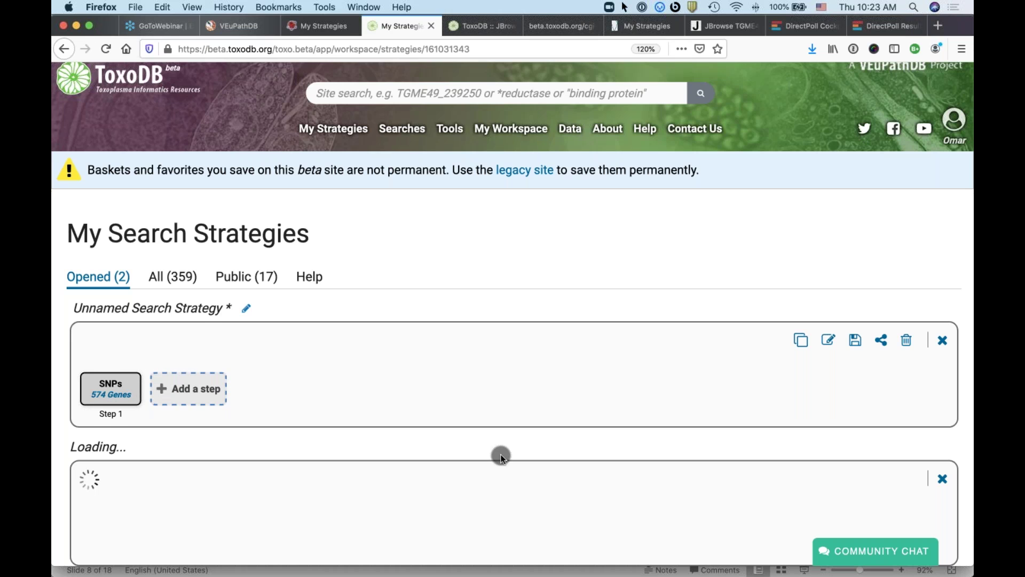
scroll(501, 454, down, 3)
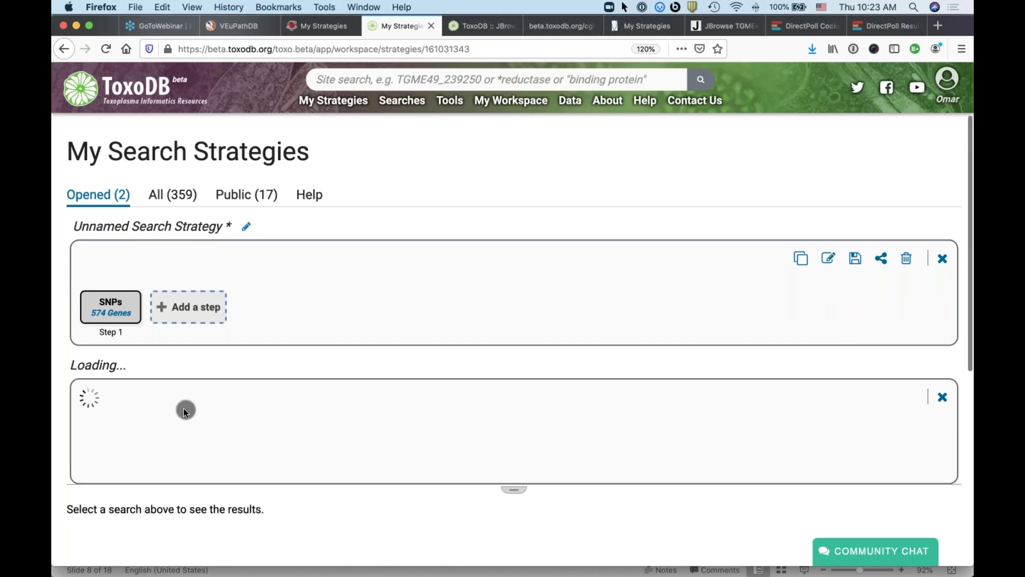
mouse_move(132, 291)
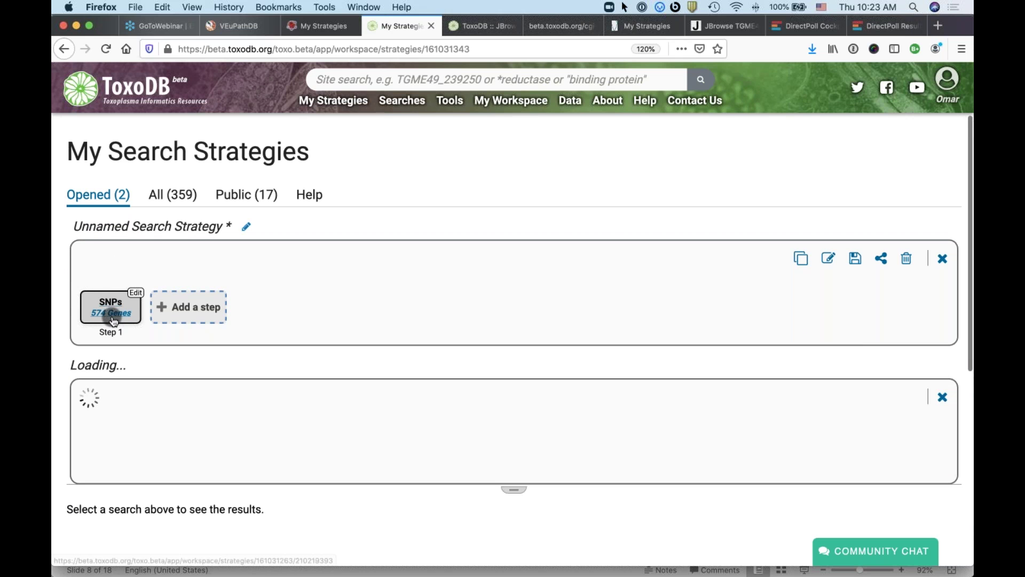
click(119, 316)
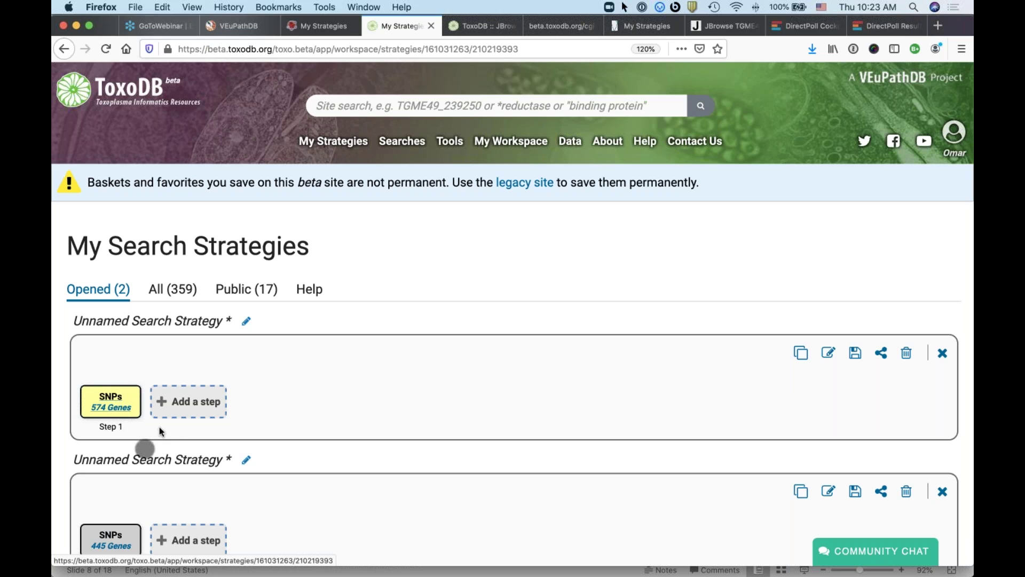
click(111, 549)
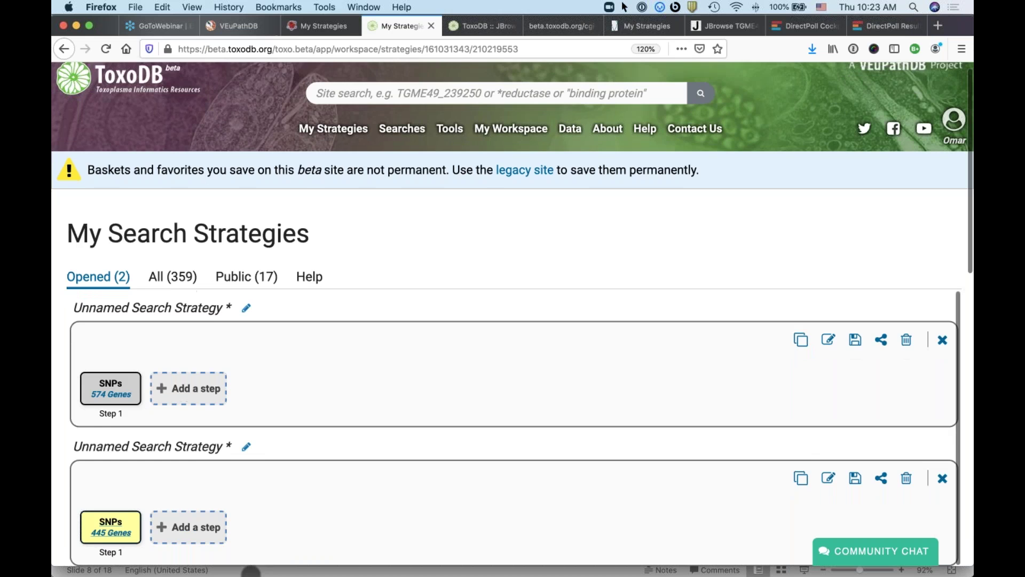
scroll(297, 550, down, 5)
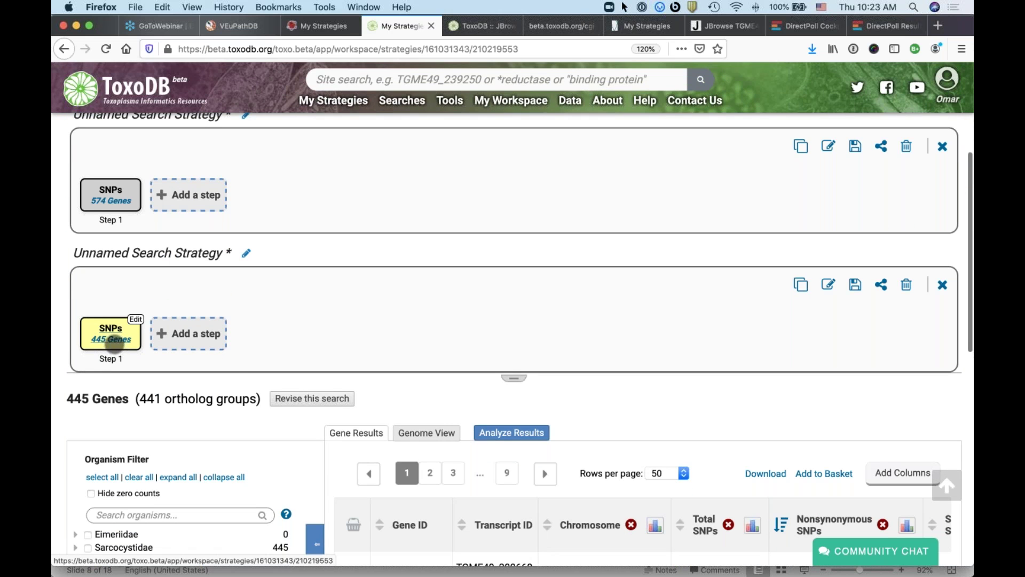
Hide the organism filter and examine the gene table's SNP count columns through the Nonsyn/syn SNP ratio.
scroll(229, 382, down, 4)
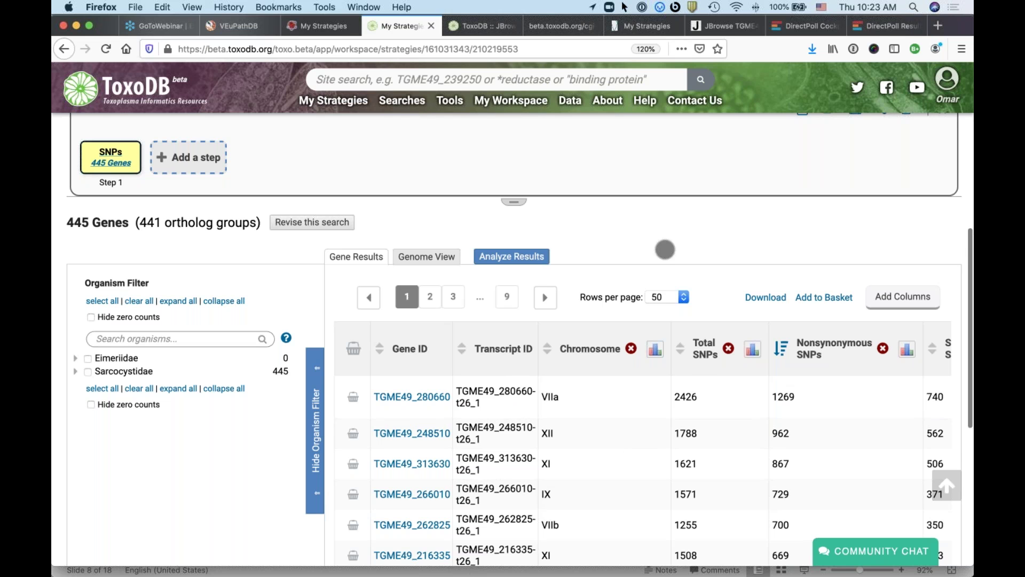
scroll(665, 250, down, 3)
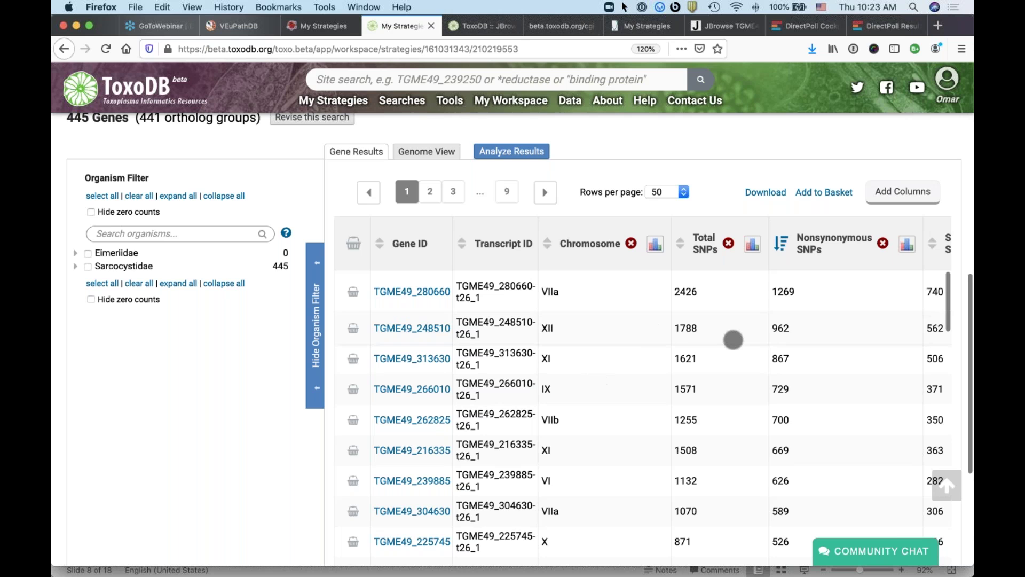
scroll(734, 340, right, 1)
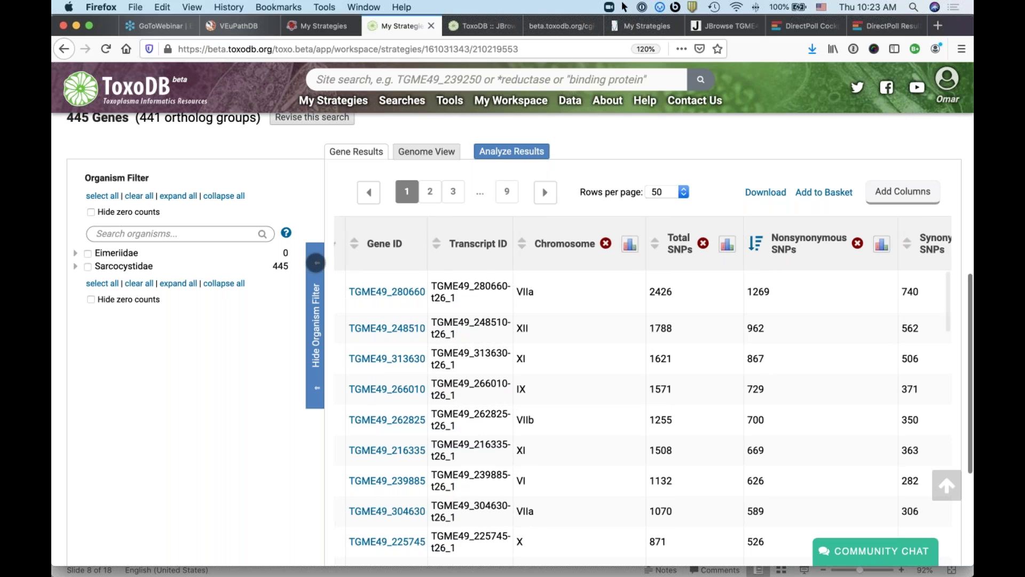
click(316, 262)
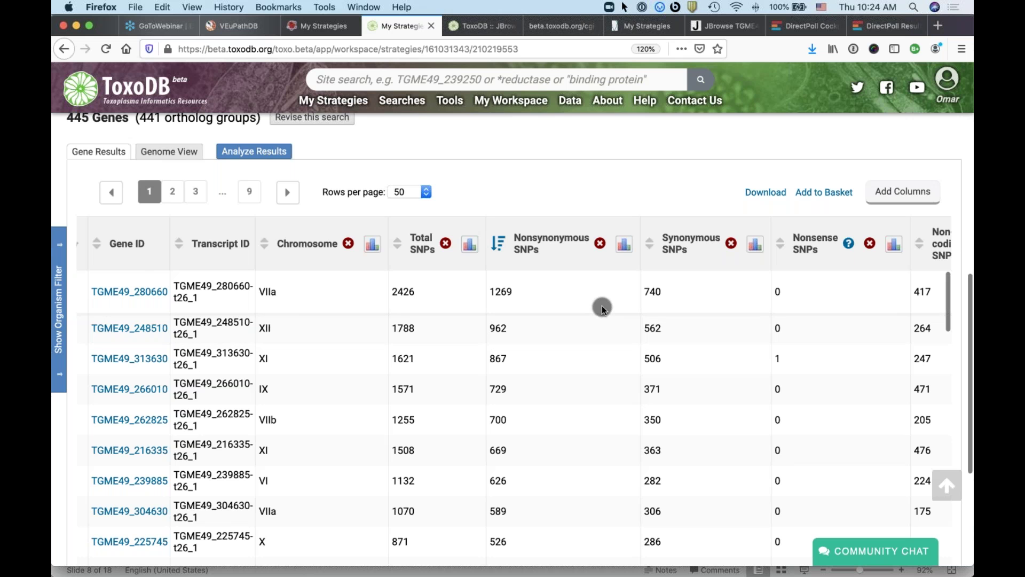
scroll(601, 305, right, 5)
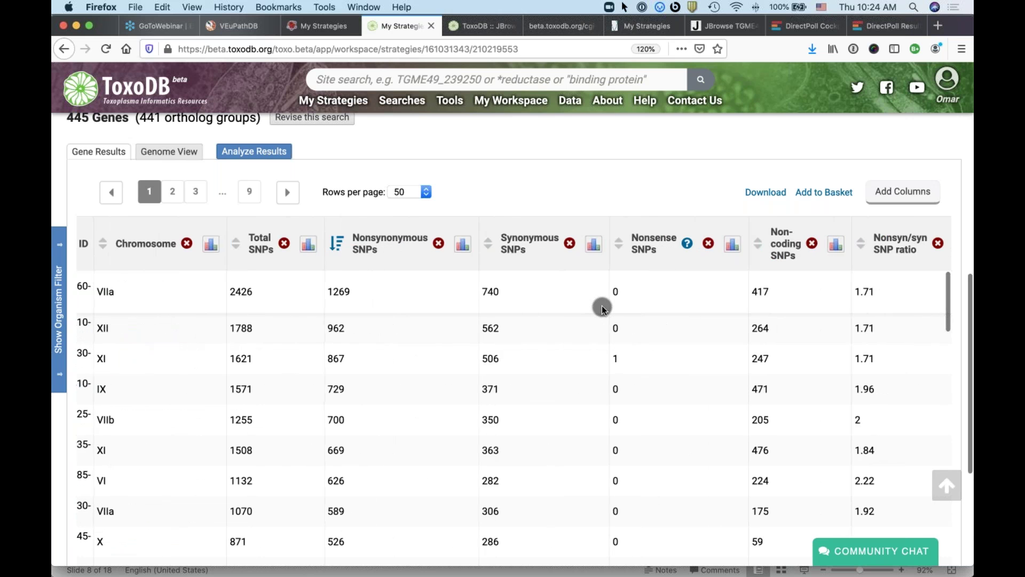
Sort the gene results by SNPs per Kb (CDS) from highest to lowest.
scroll(601, 305, right, 8)
scroll(601, 306, right, 1)
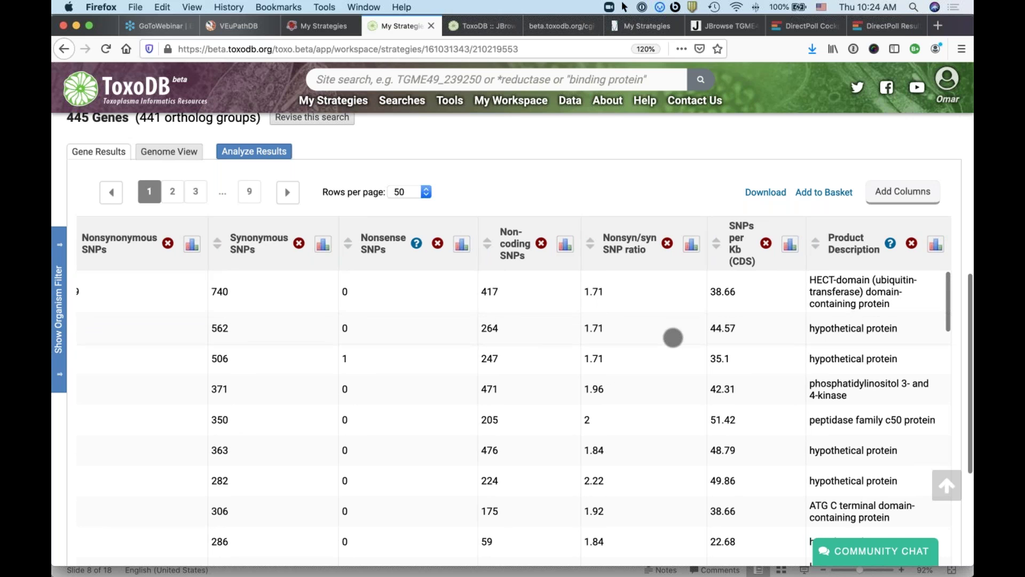
scroll(673, 338, down, 1)
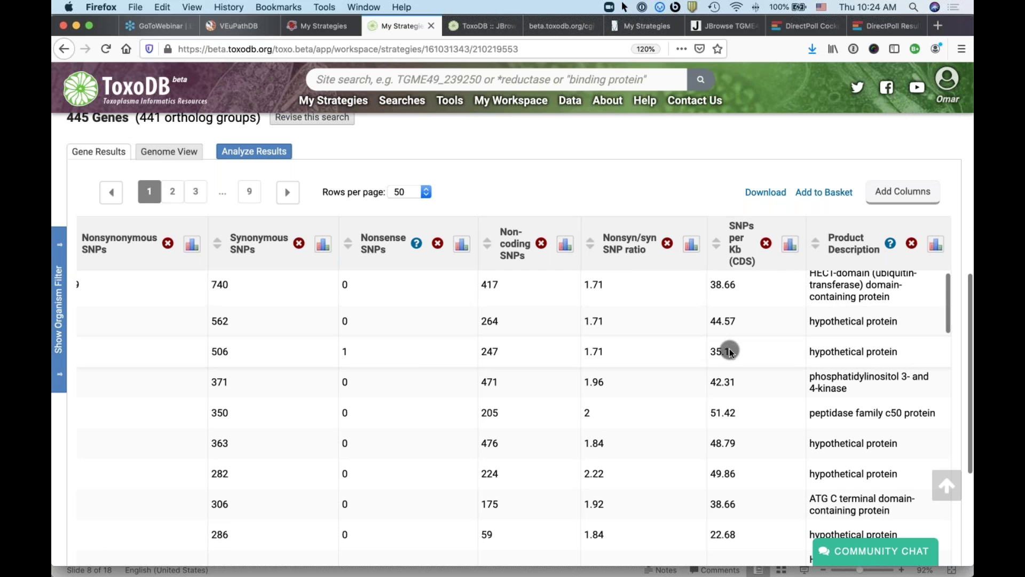
scroll(730, 348, up, 1)
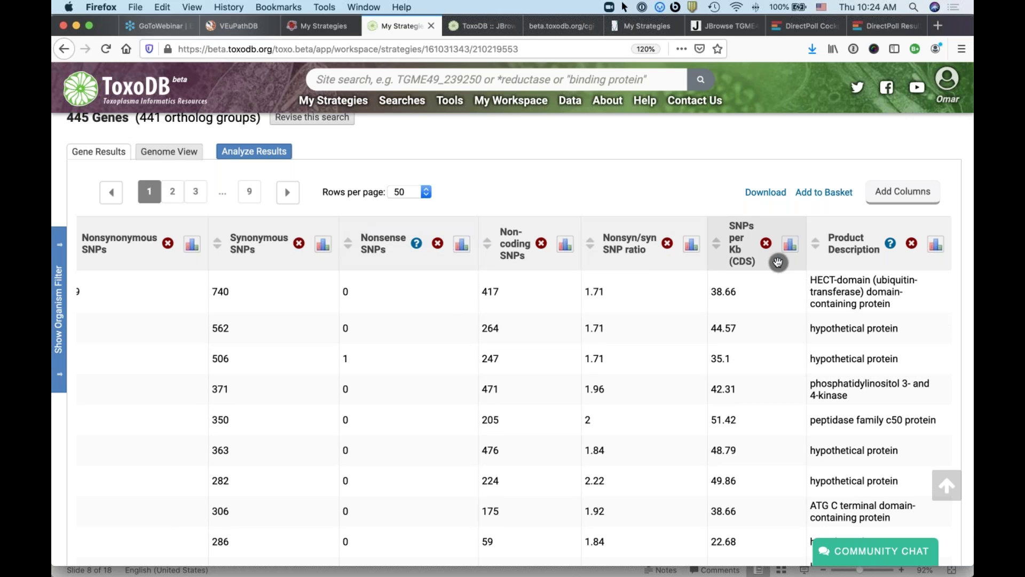
click(716, 247)
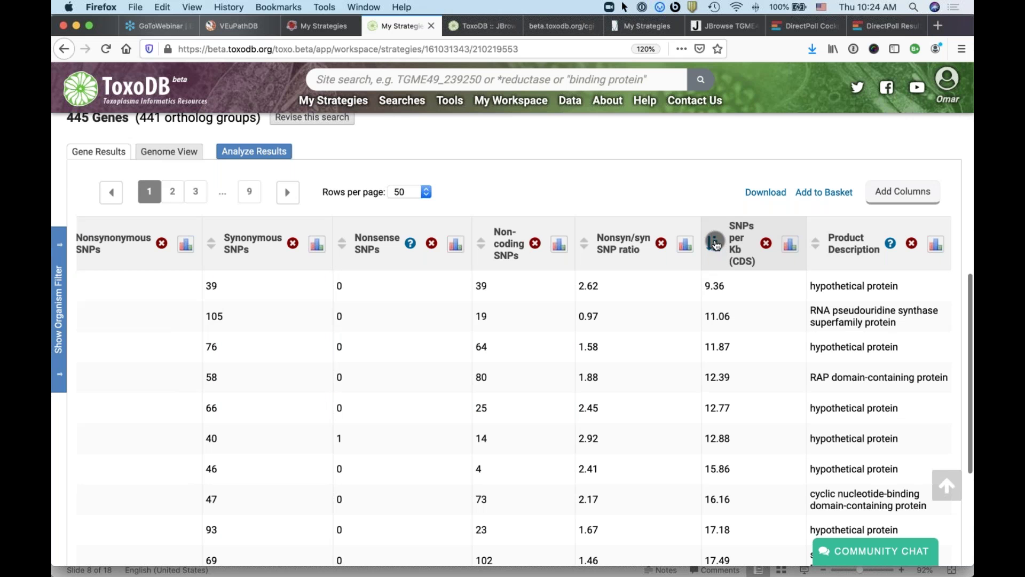
click(717, 245)
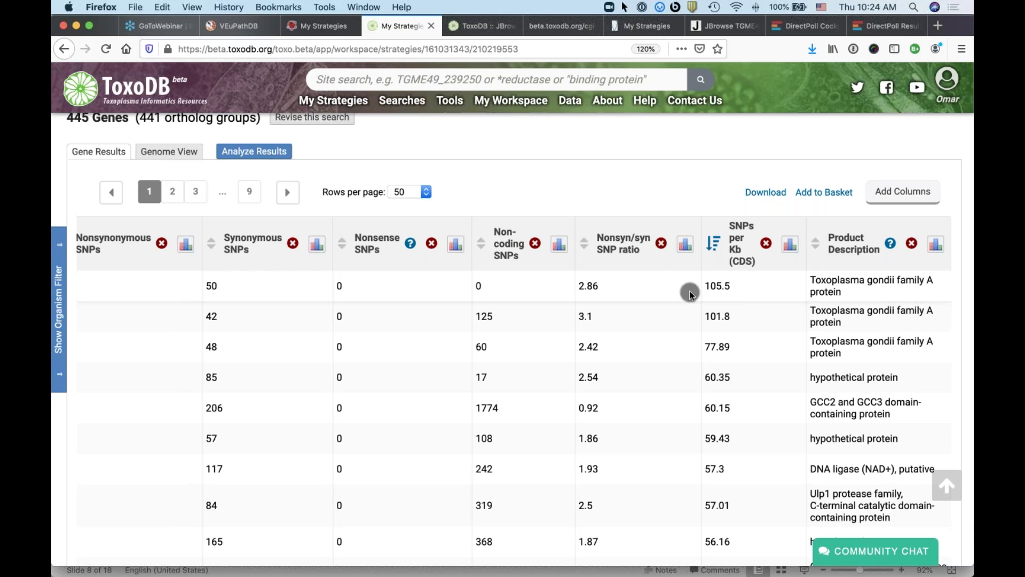
Compare the SNP columns of the top-ranked genes and open the record page of gene TGME49_278360.
scroll(690, 293, left, 3)
scroll(361, 300, left, 2)
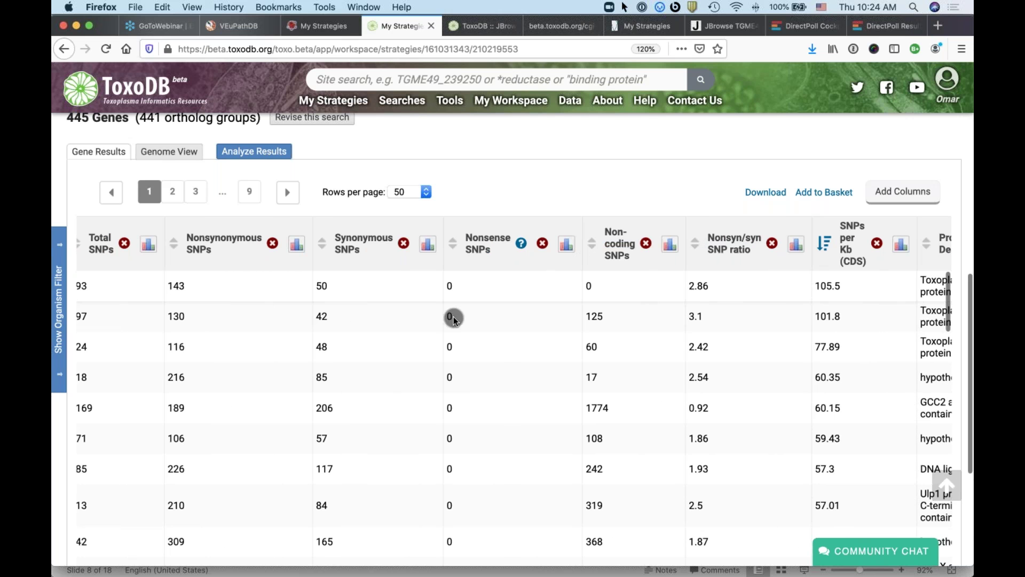
scroll(454, 316, right, 5)
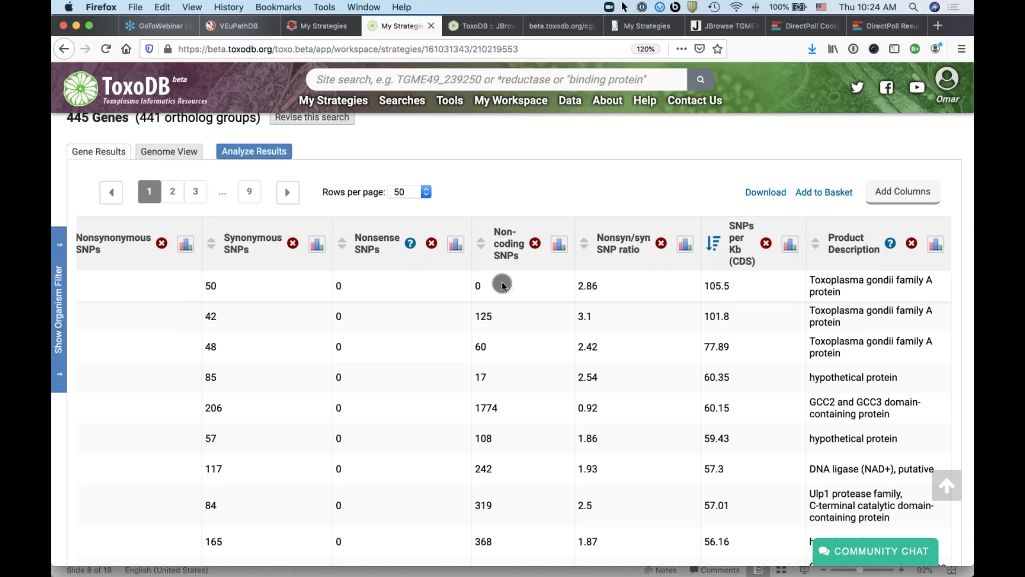
scroll(309, 335, left, 15)
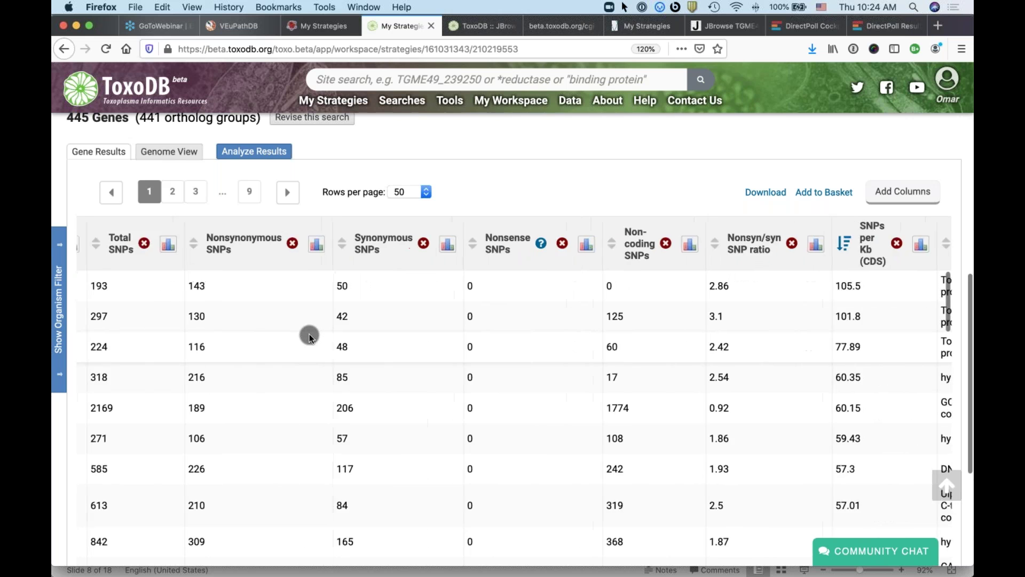
scroll(310, 335, left, 5)
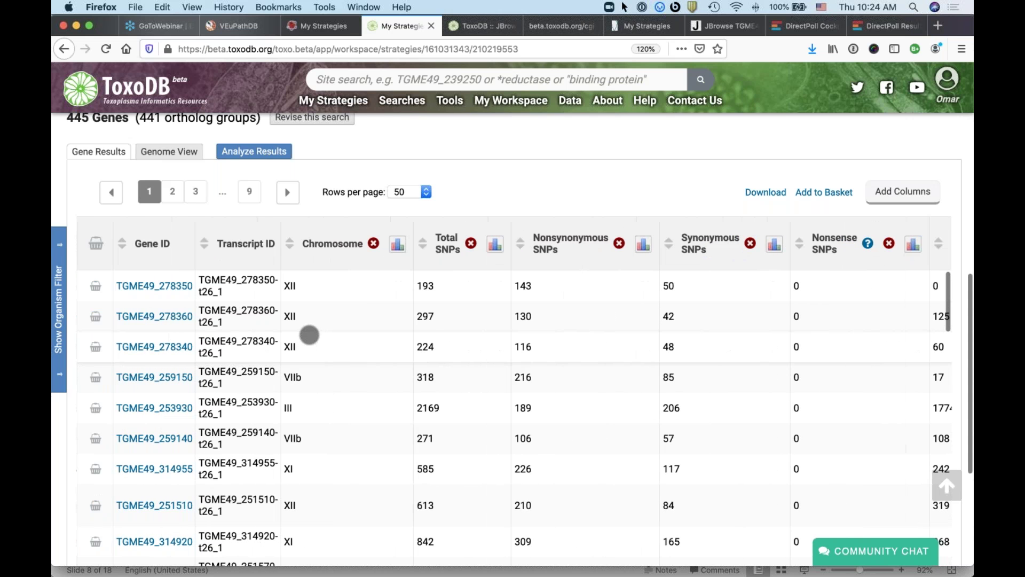
click(167, 316)
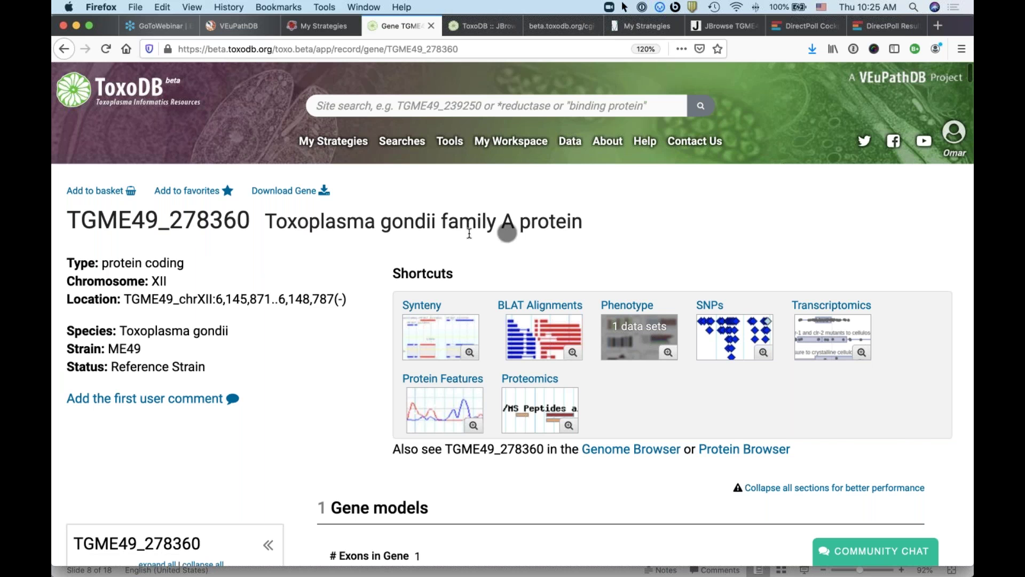
key(super+r)
Go to the gene record's Genetic variation section, inspect its SNPs track and open it in the JBrowse genome browser.
scroll(307, 388, down, 5)
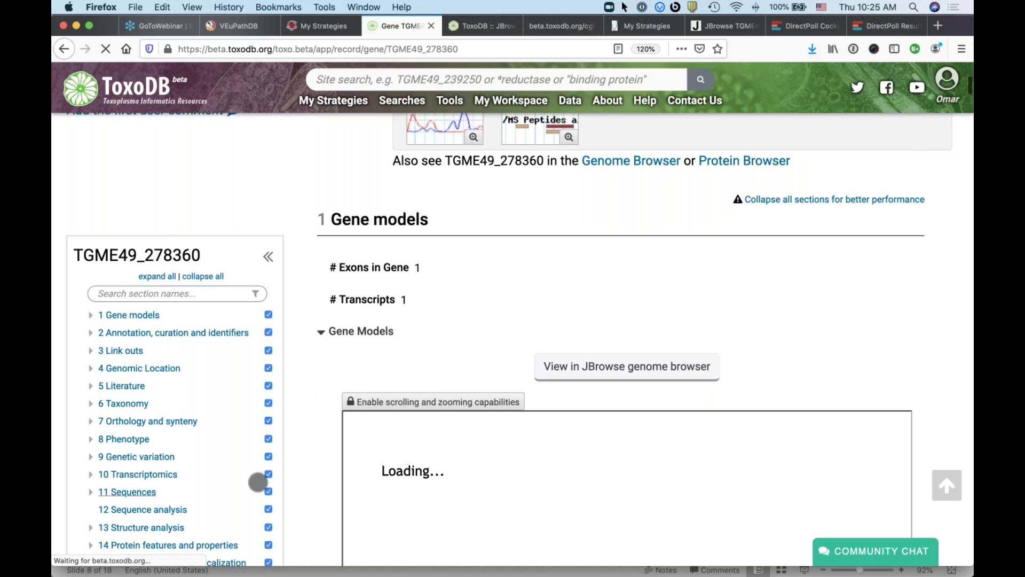
scroll(422, 384, down, 2)
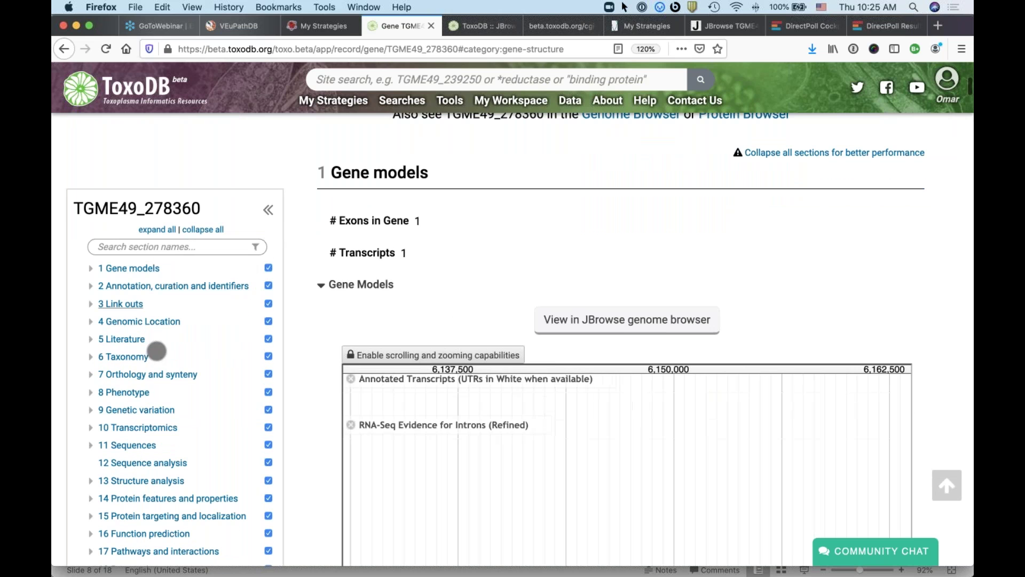
click(161, 409)
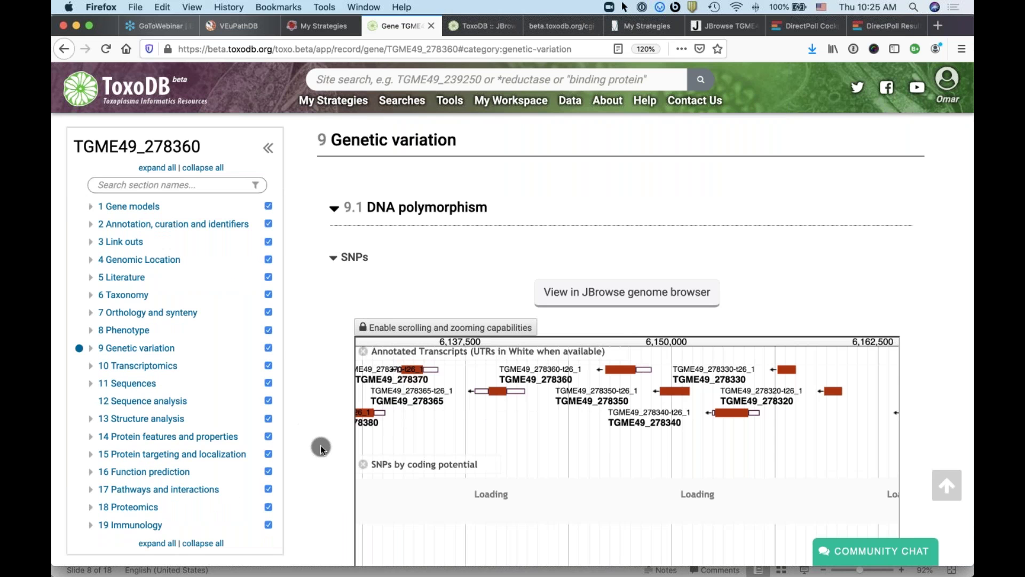
scroll(321, 448, down, 1)
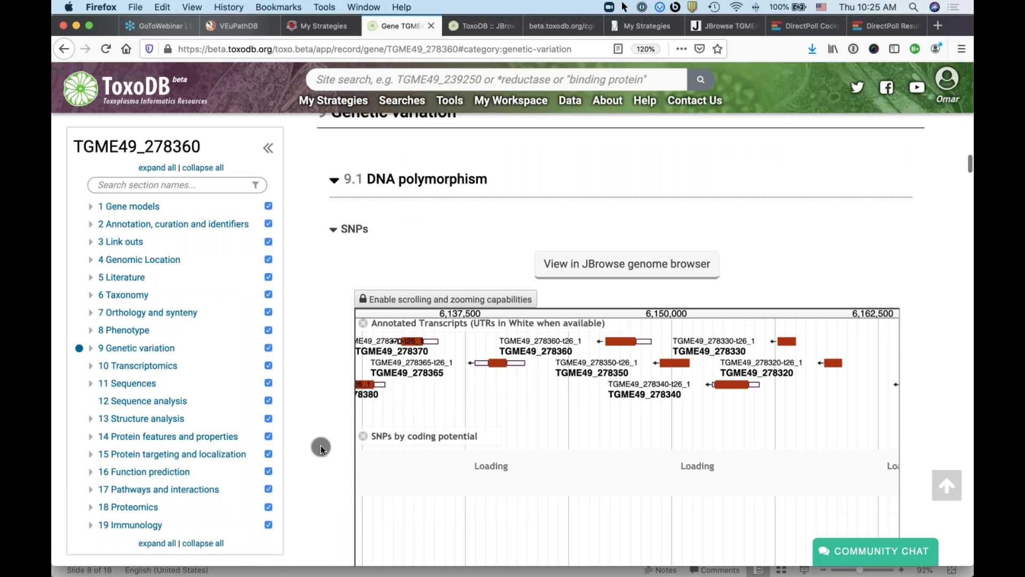
scroll(321, 448, down, 3)
mouse_move(628, 236)
mouse_move(623, 256)
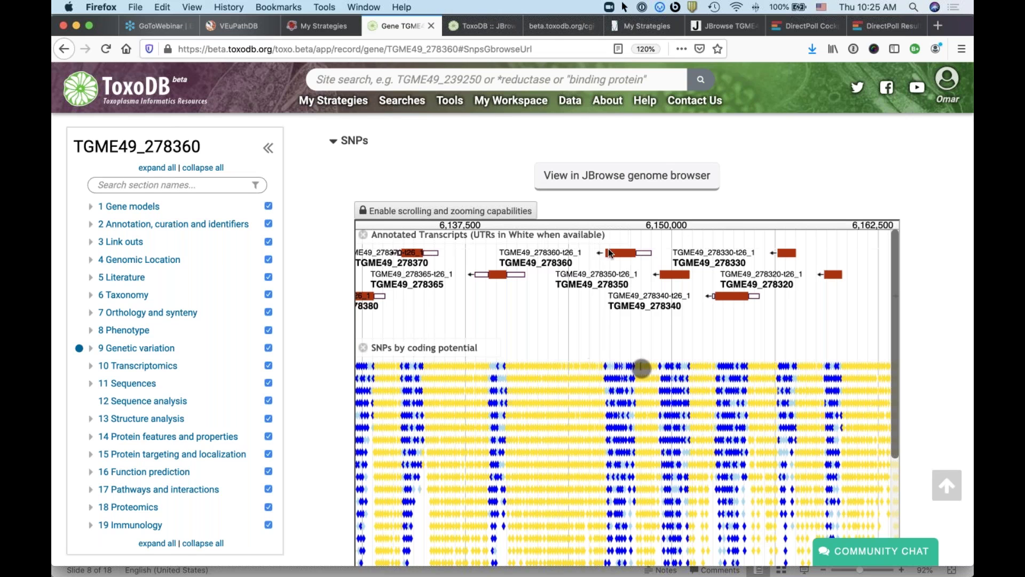
click(626, 182)
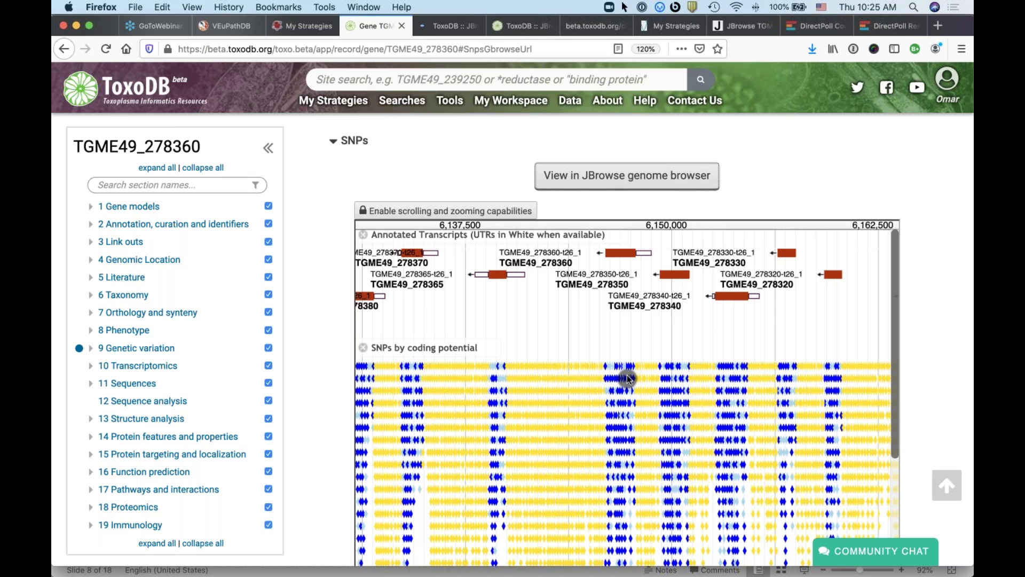
Review the SNP summary for all strains and the region, output and strain options under Isolate Alignments in this Gene Region.
scroll(938, 428, down, 8)
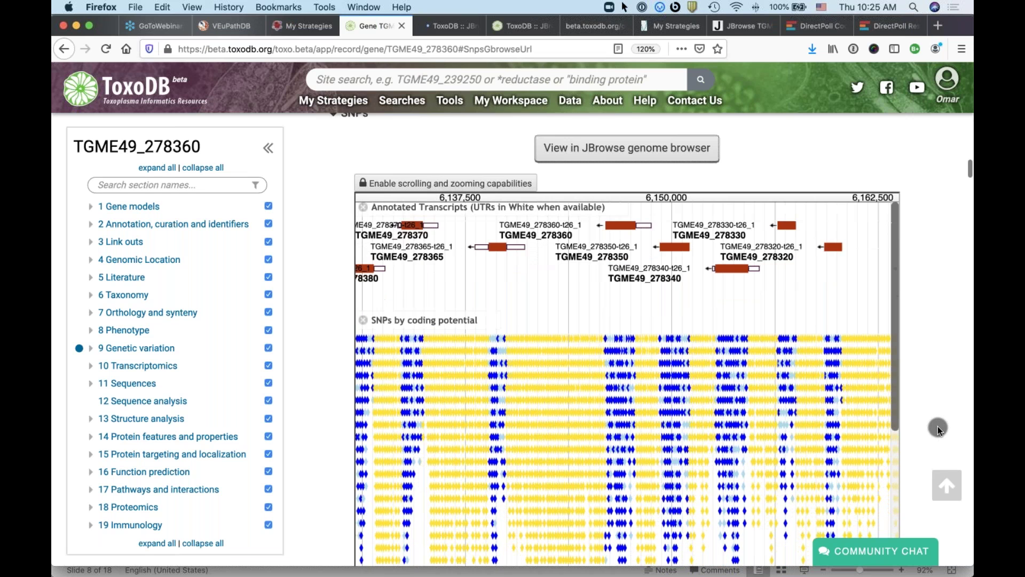
scroll(938, 428, down, 2)
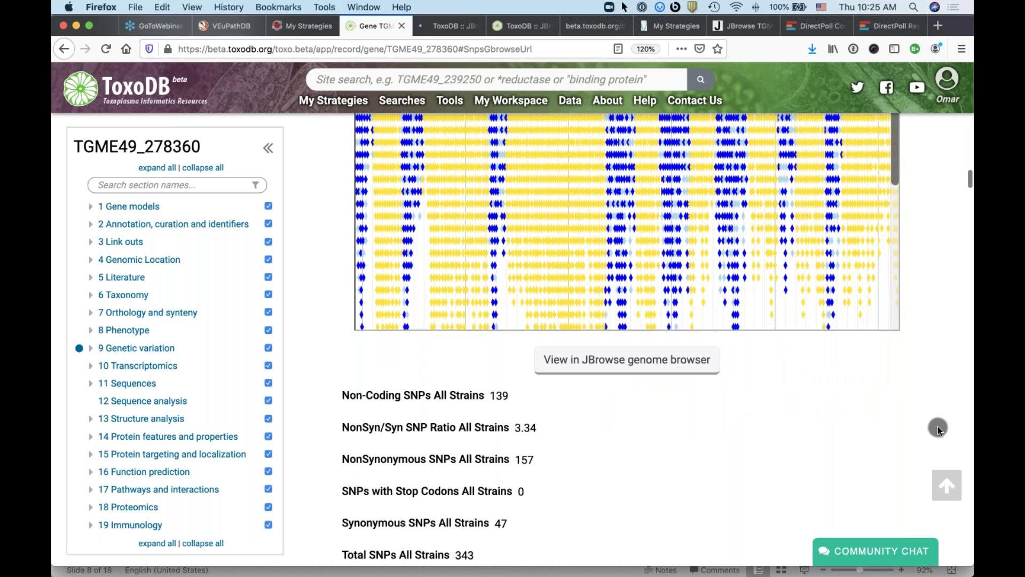
scroll(518, 306, down, 3)
scroll(614, 435, down, 7)
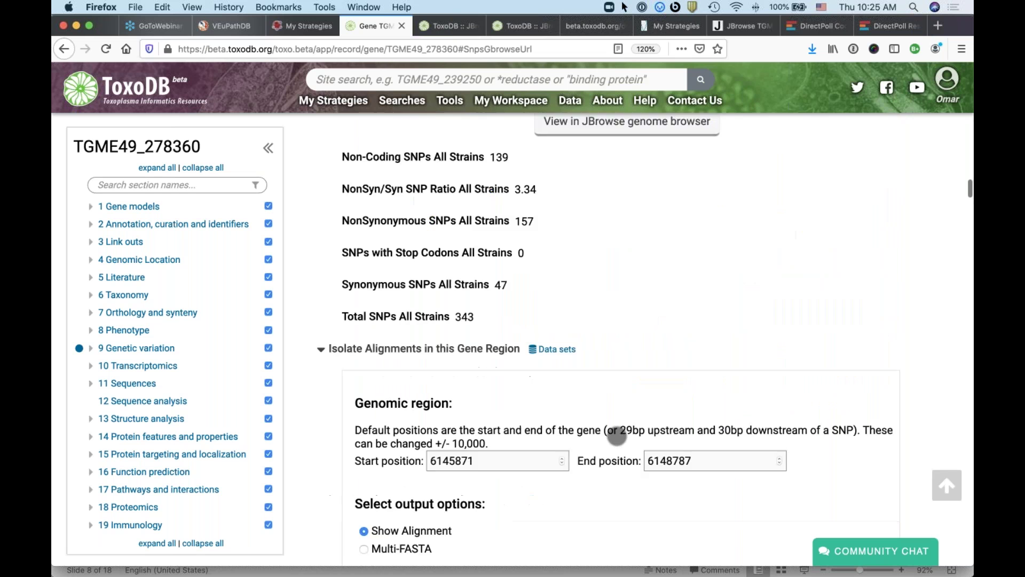
scroll(617, 436, down, 5)
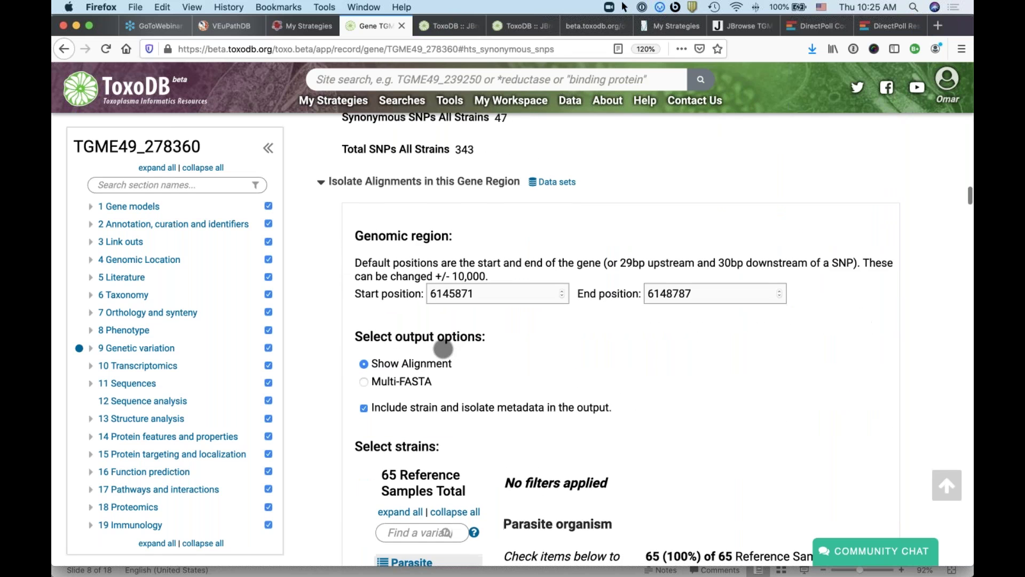
scroll(443, 349, down, 8)
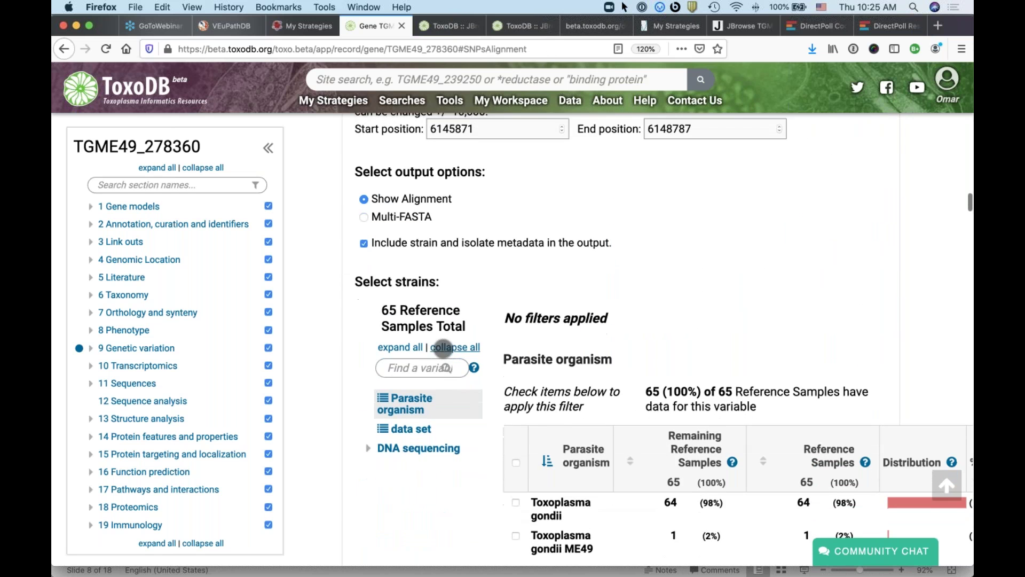
scroll(443, 349, down, 1)
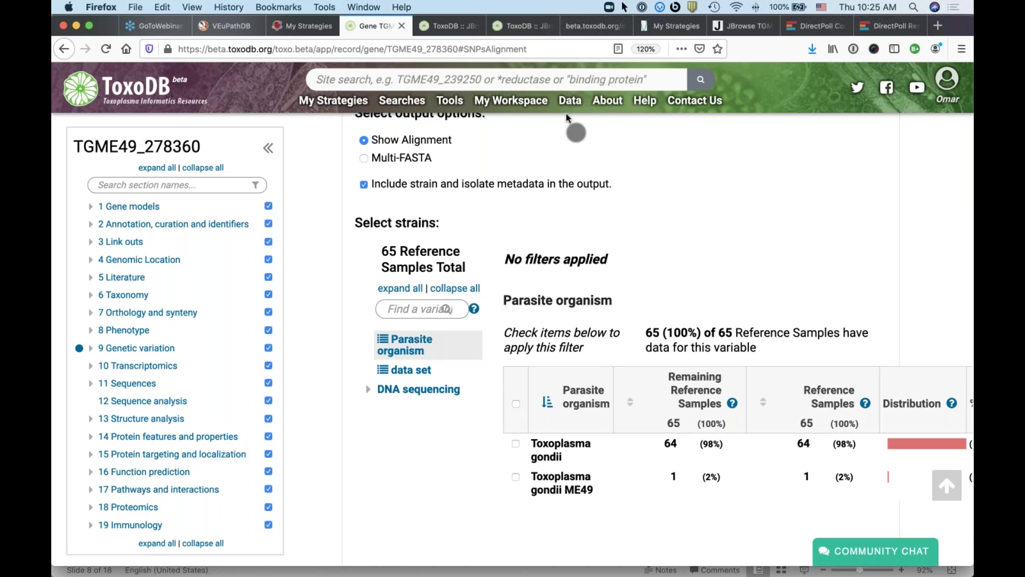
Switch to the existing isolate alignment output and read through the strain metadata to the start of the sequence alignment.
click(588, 31)
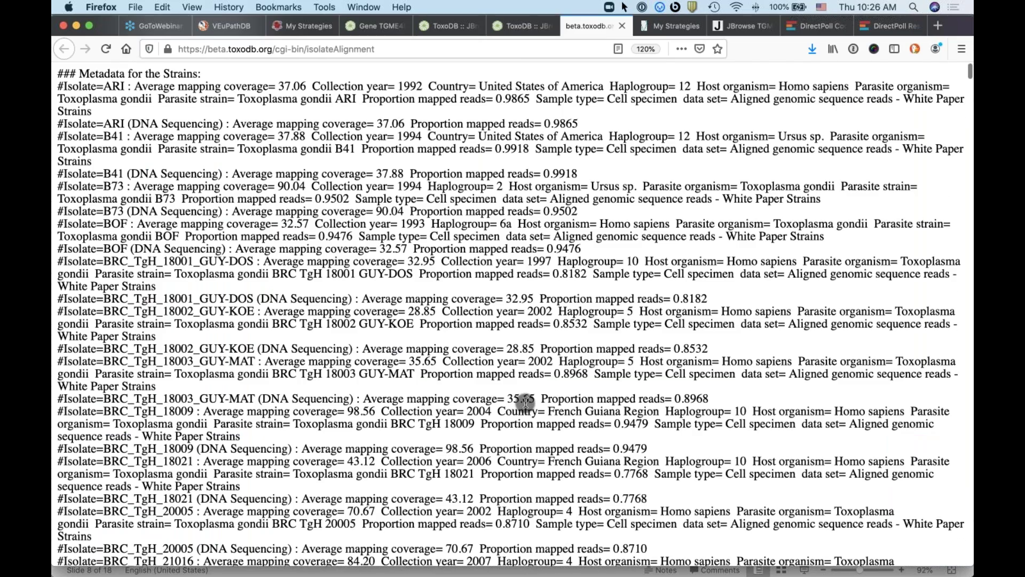
scroll(526, 403, down, 10)
scroll(526, 404, up, 10)
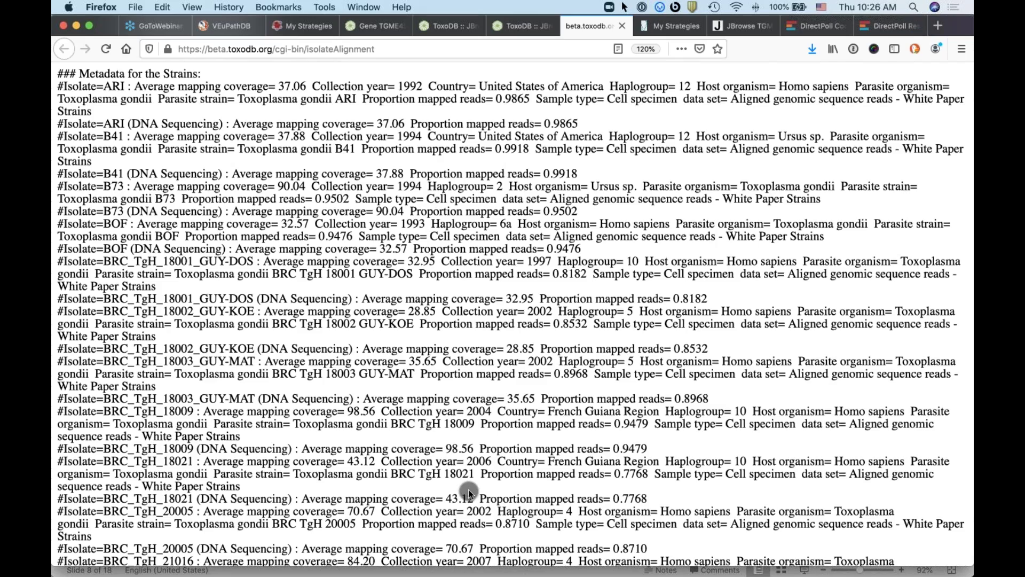
scroll(469, 490, down, 3)
scroll(469, 489, down, 4)
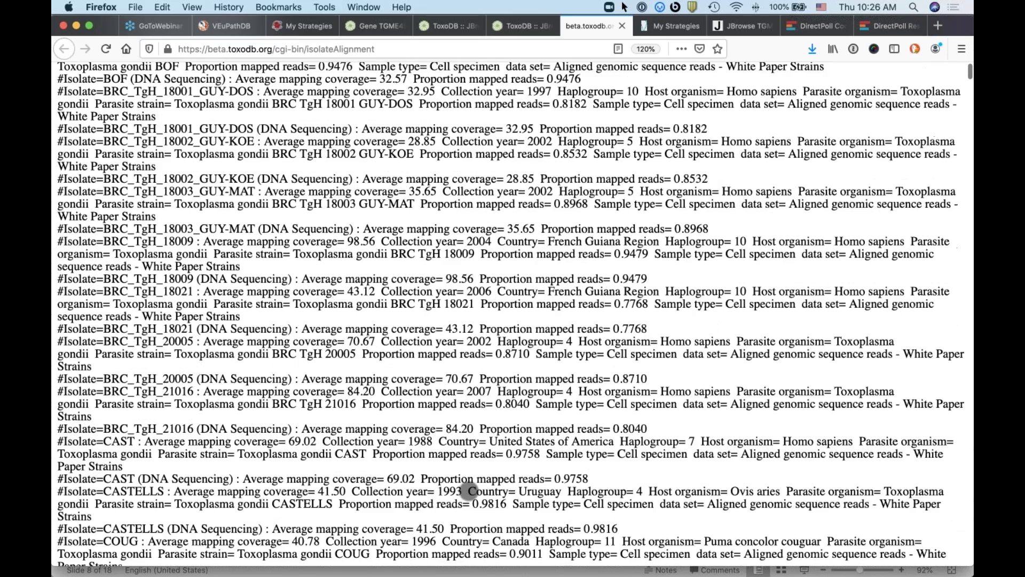
scroll(469, 490, down, 10)
scroll(469, 490, down, 15)
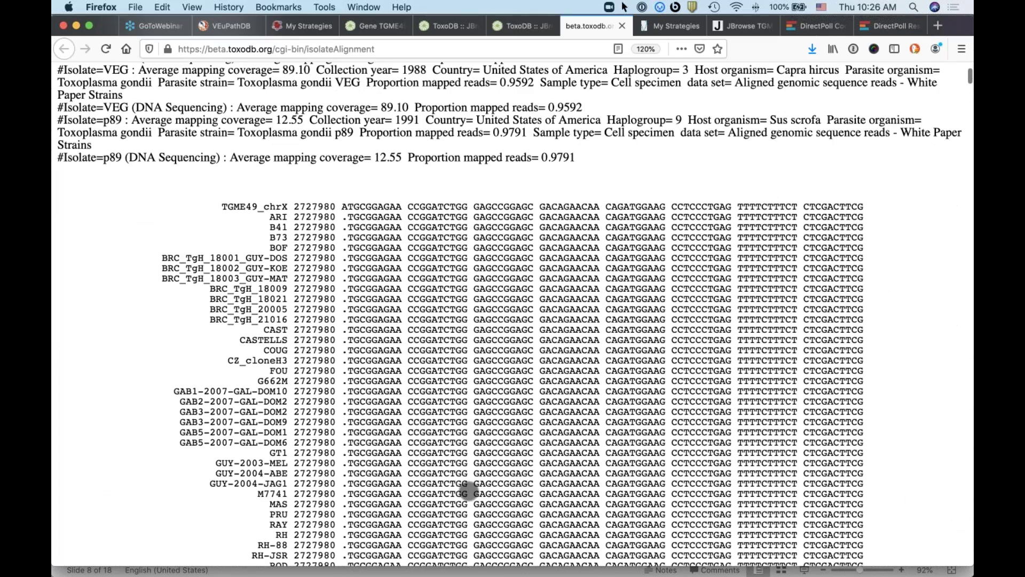
Examine the aligned strain sequences for highlighted variant positions and go back to the strain metadata.
scroll(469, 490, down, 20)
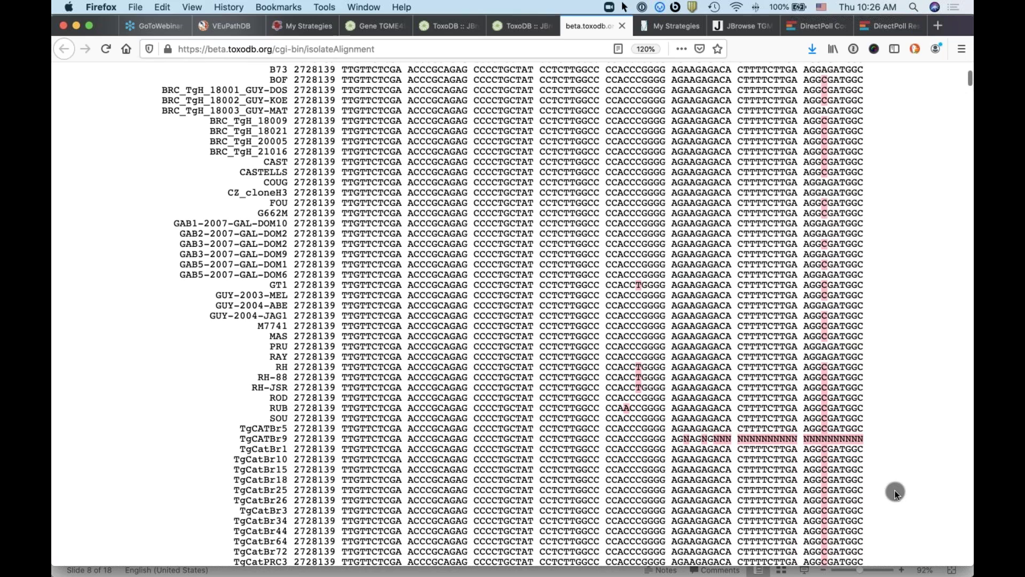
scroll(896, 492, down, 1)
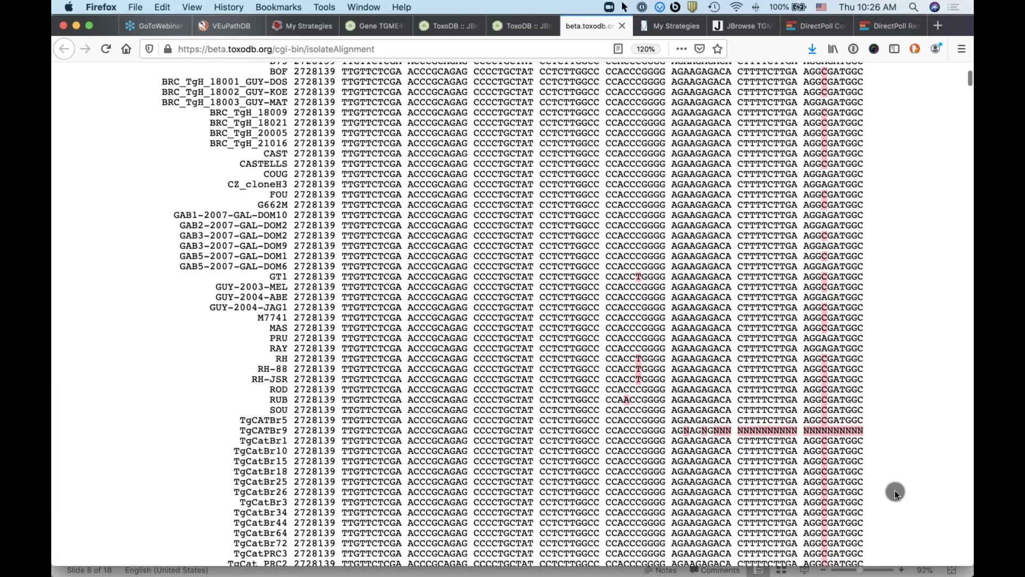
scroll(896, 492, down, 2)
scroll(896, 492, down, 10)
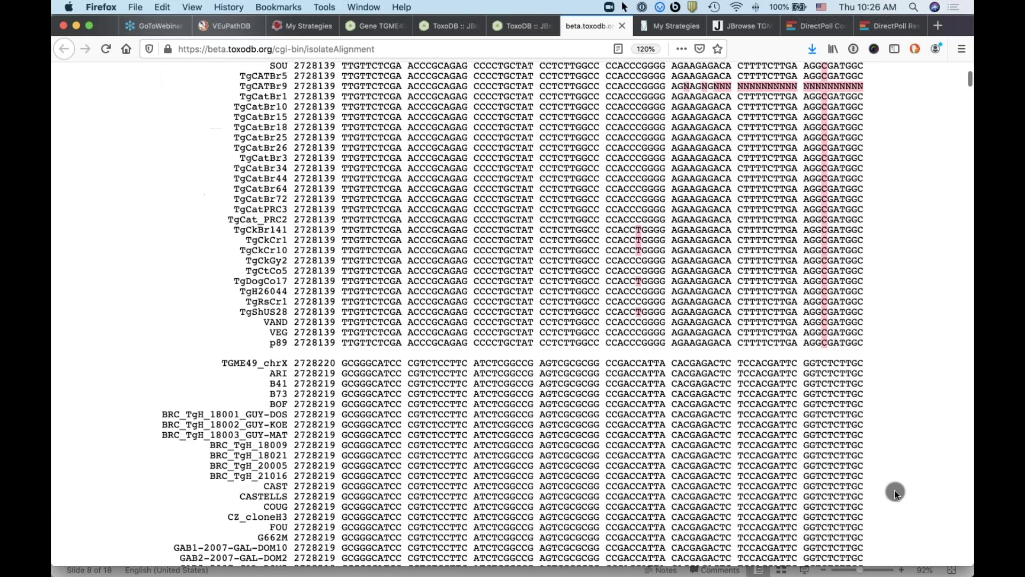
scroll(896, 493, down, 20)
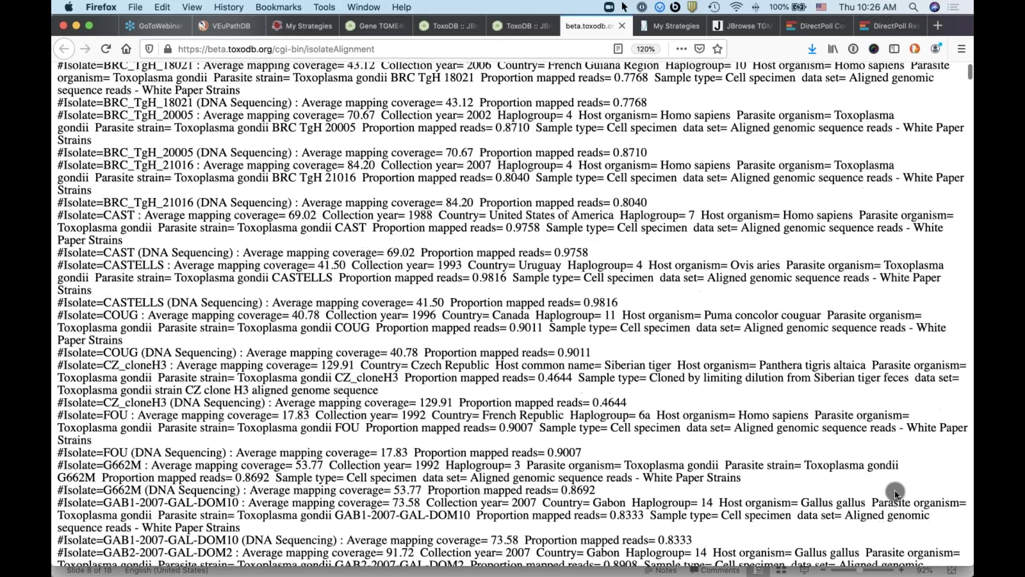
scroll(895, 490, up, 1)
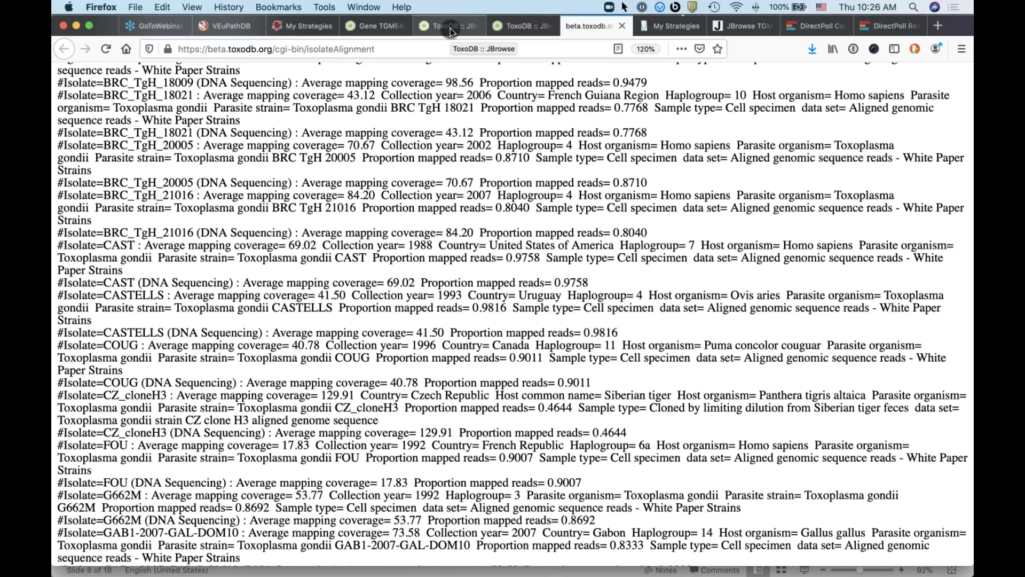
Return to the TGME49_278360 record page and go back up to its SNPs by coding potential track.
click(386, 24)
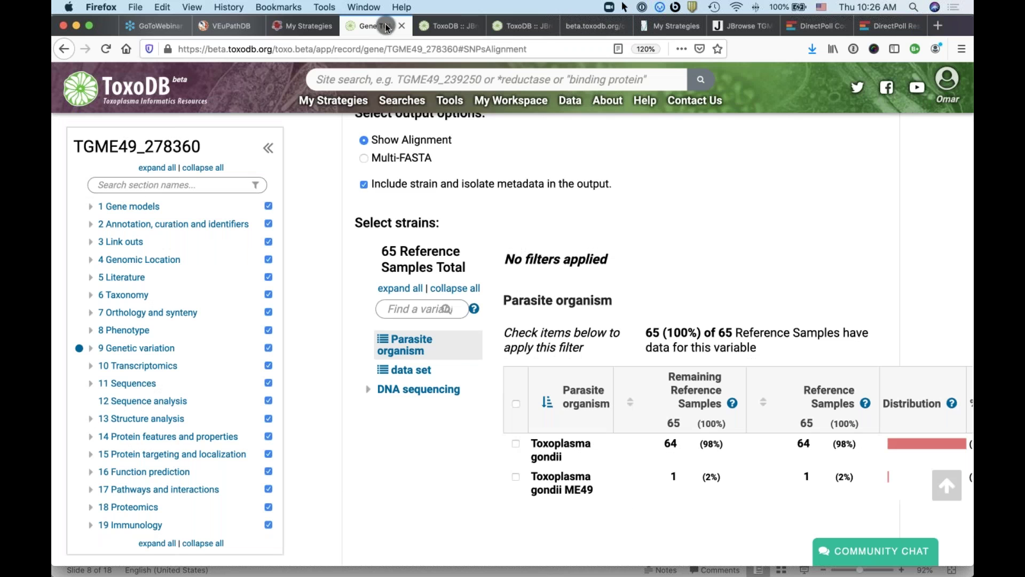
scroll(377, 359, up, 3)
click(319, 363)
scroll(320, 364, up, 7)
scroll(319, 364, up, 4)
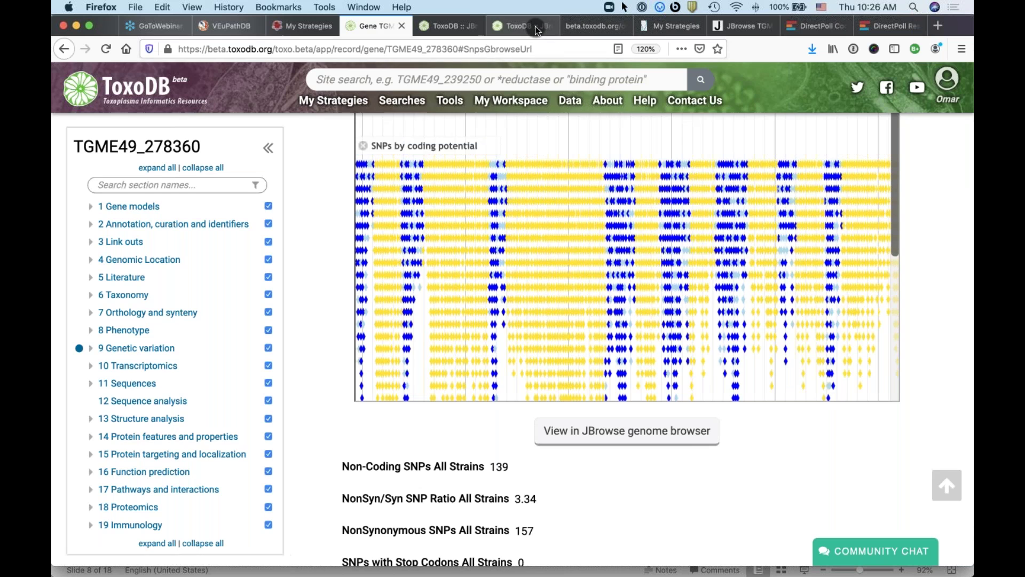
Switch to the opened JBrowse view and zoom in on gene TGME49_278360, about 6,145,257 to 6,149,153 on TGME49_chrXII.
click(454, 26)
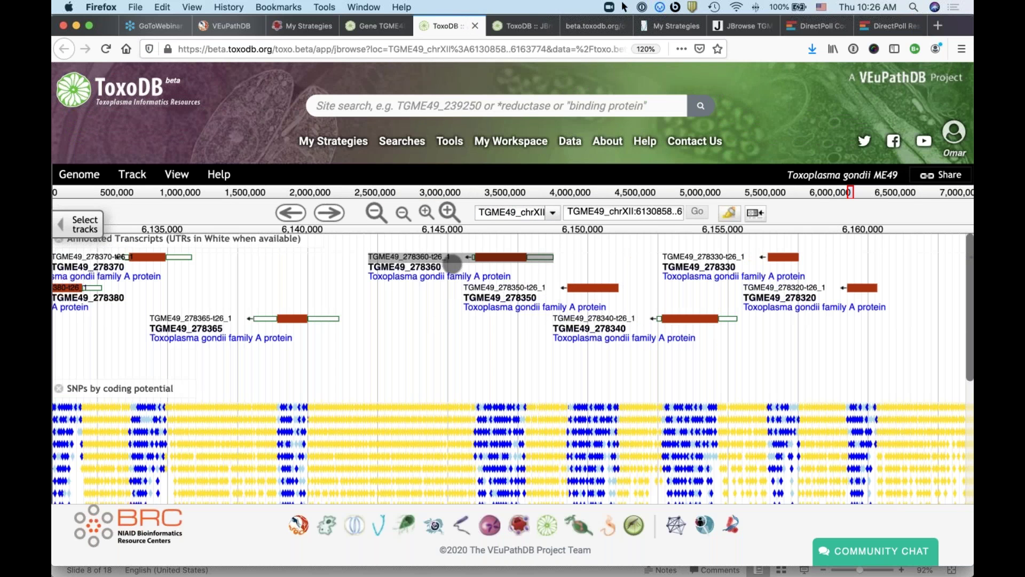
drag(456, 230, 565, 234)
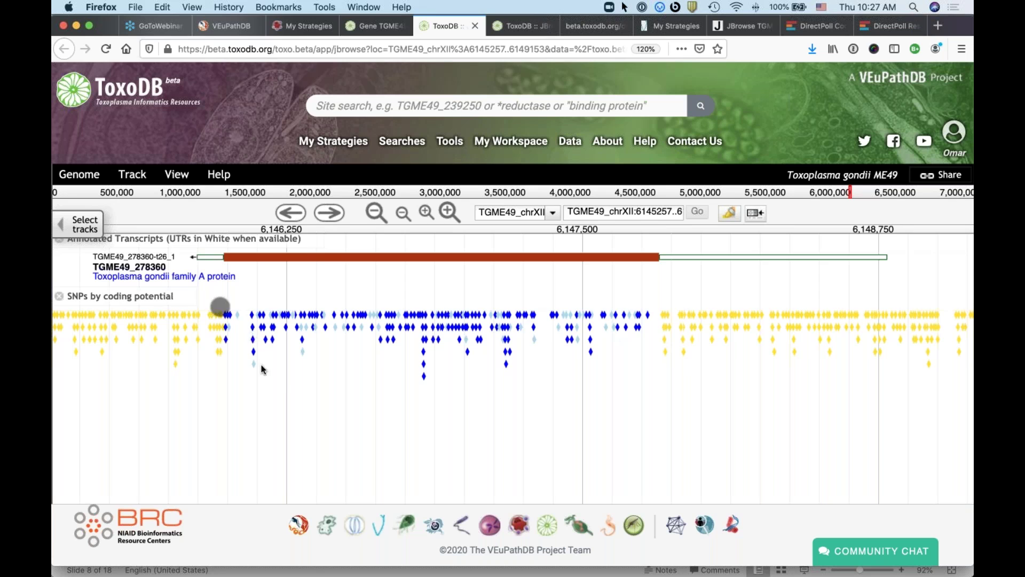
Inspect the details of a dark blue and a light blue coding SNP in TGME49_278360, and zoom out to the neighbouring genes.
click(268, 391)
click(273, 317)
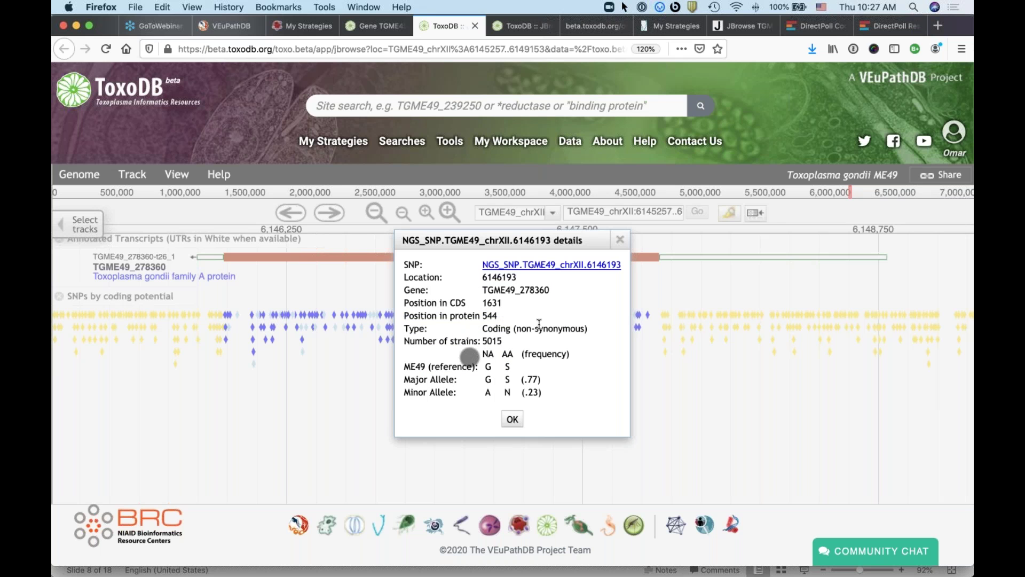
drag(583, 329, 524, 329)
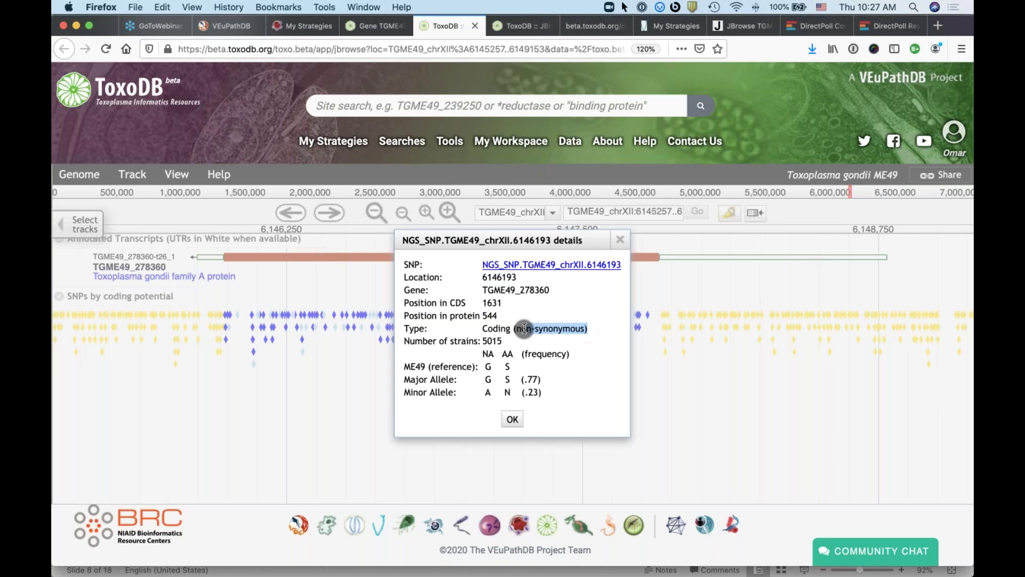
click(620, 240)
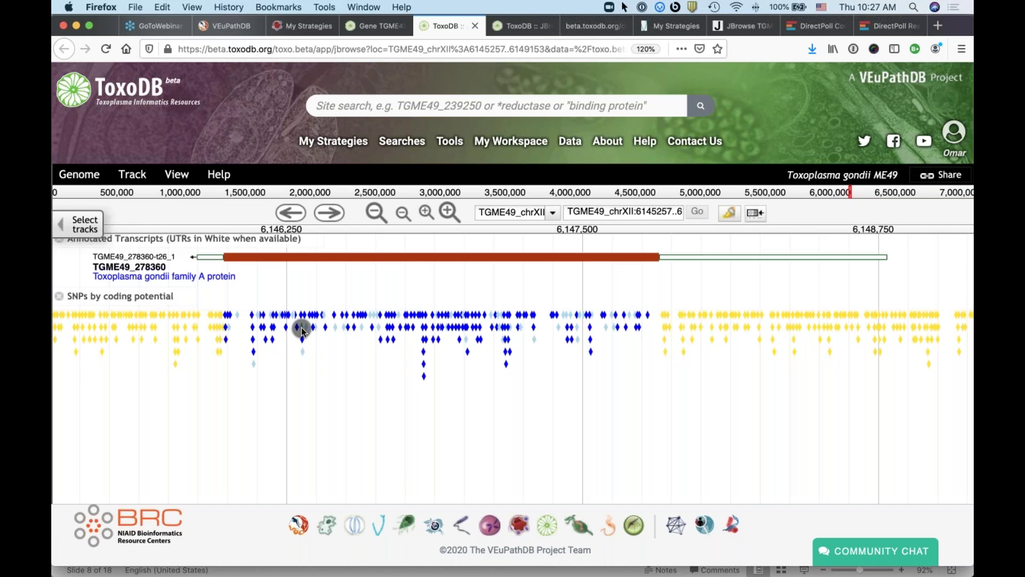
click(301, 329)
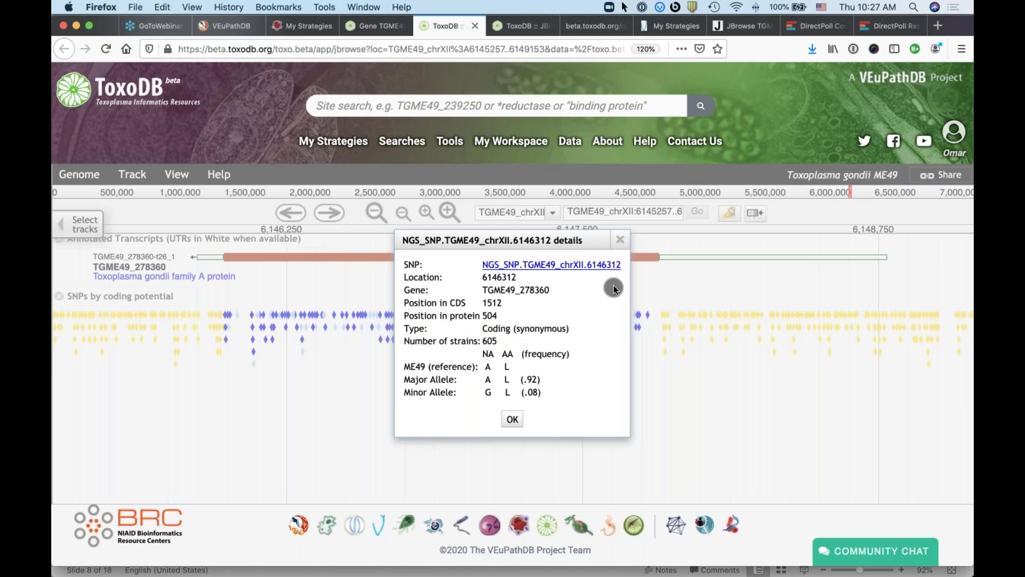
click(622, 241)
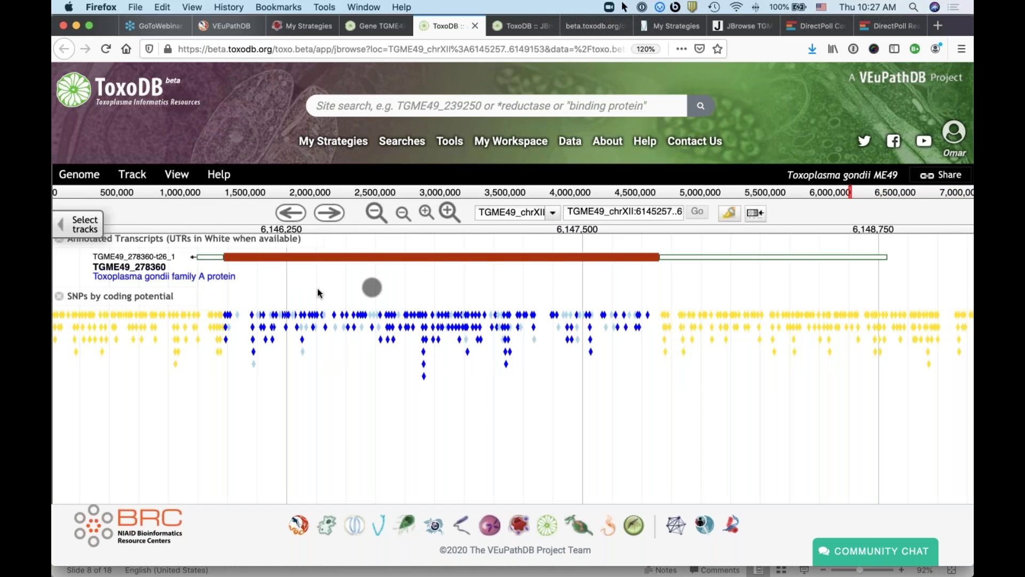
click(376, 212)
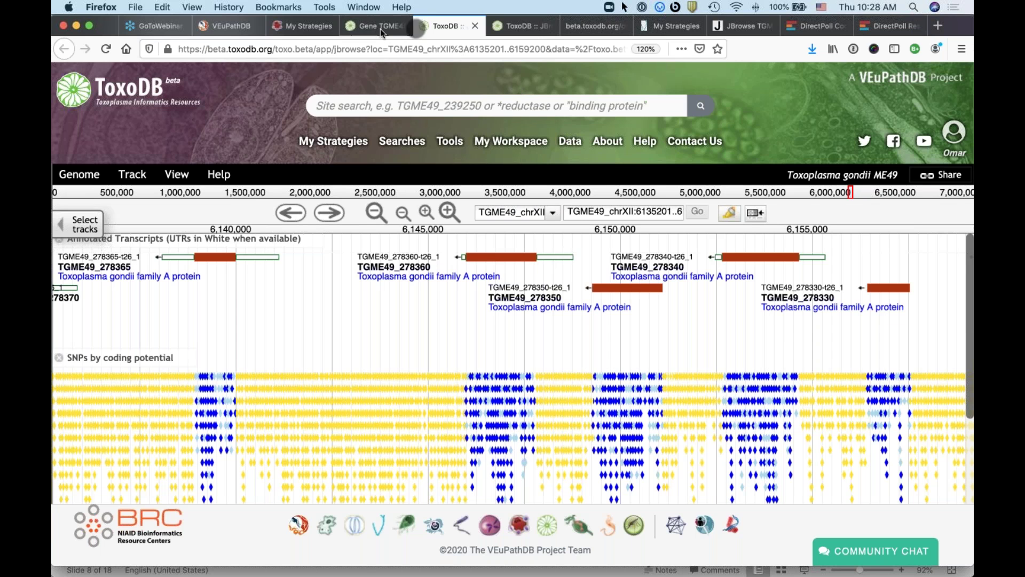
Switch to the PlasmoDB search strategies page and close the opened Two Groups SNP strategy.
click(309, 26)
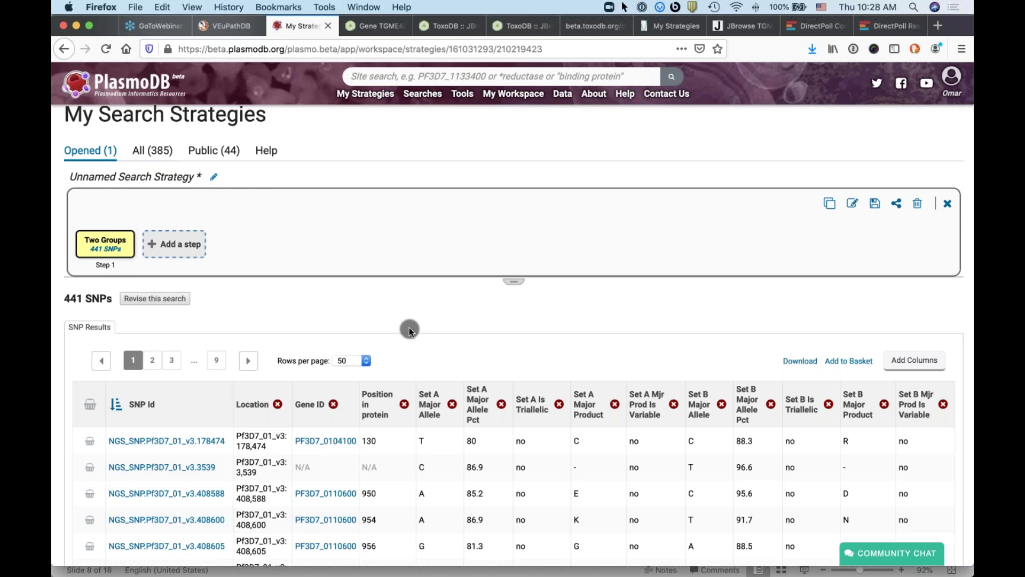
key(super+0)
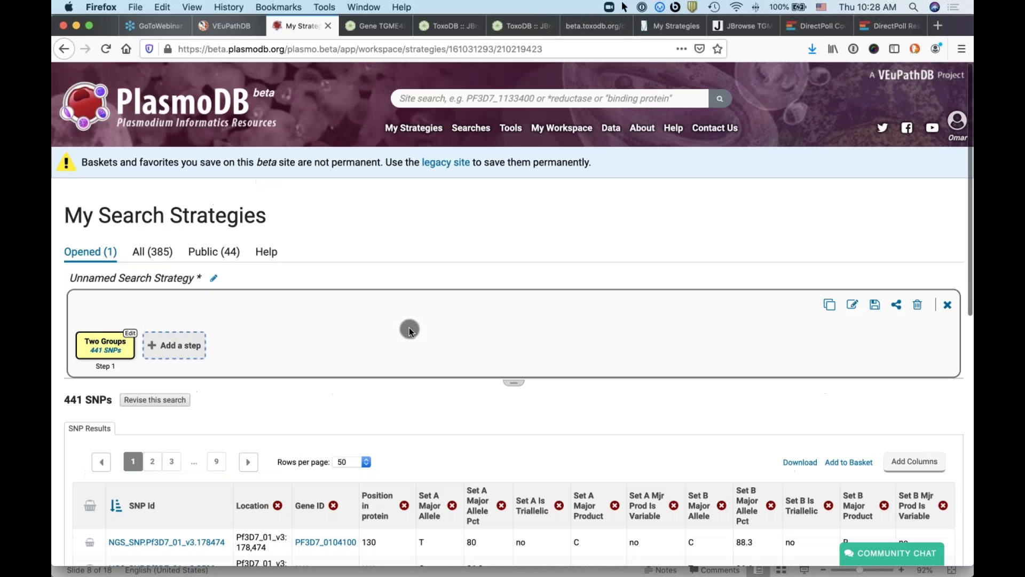
click(948, 305)
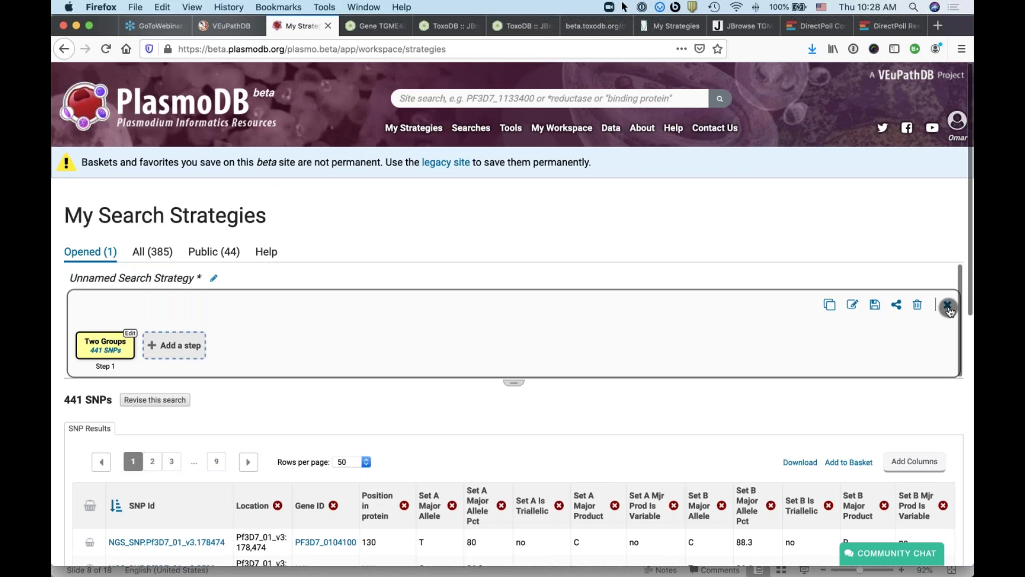
From the PlasmoDB home page, open the SNP search Differences Between Two Groups of Isolates.
click(170, 118)
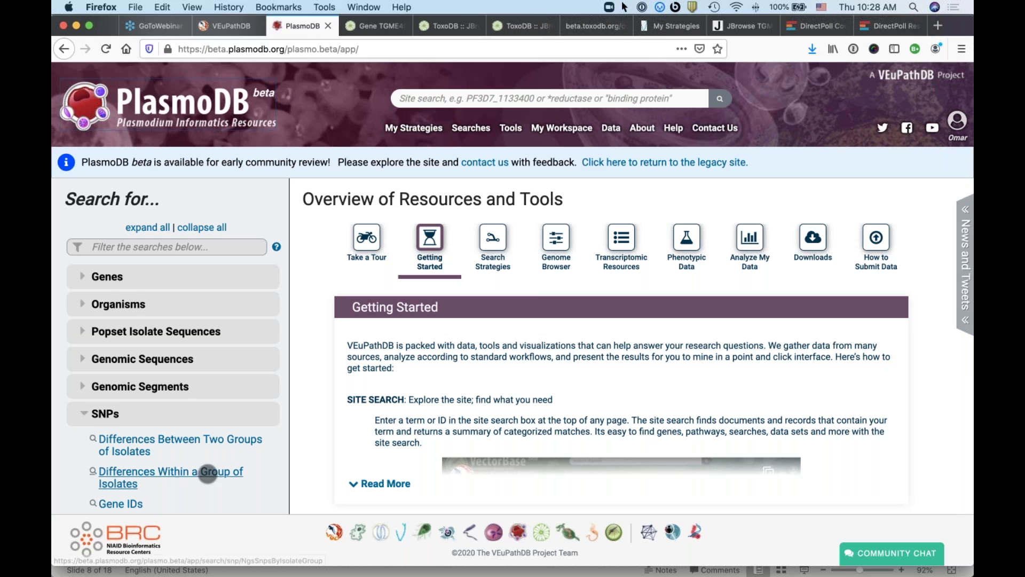
scroll(206, 476, down, 3)
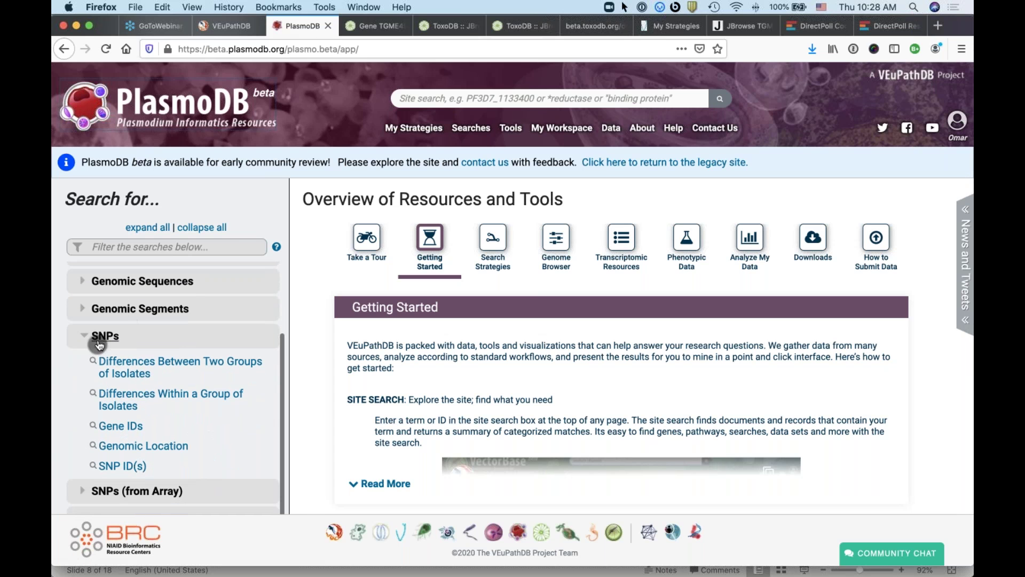
mouse_move(169, 370)
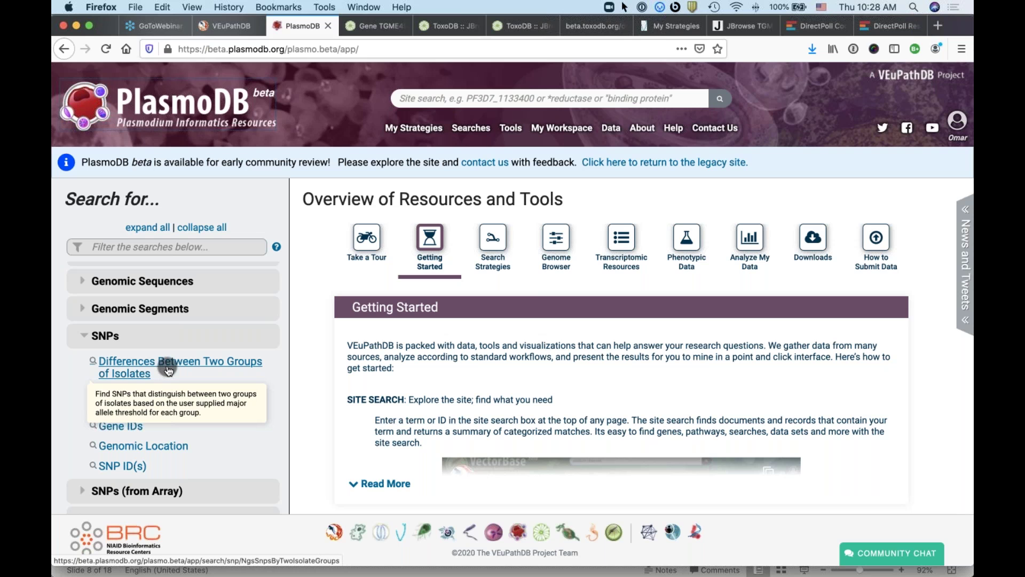
click(169, 371)
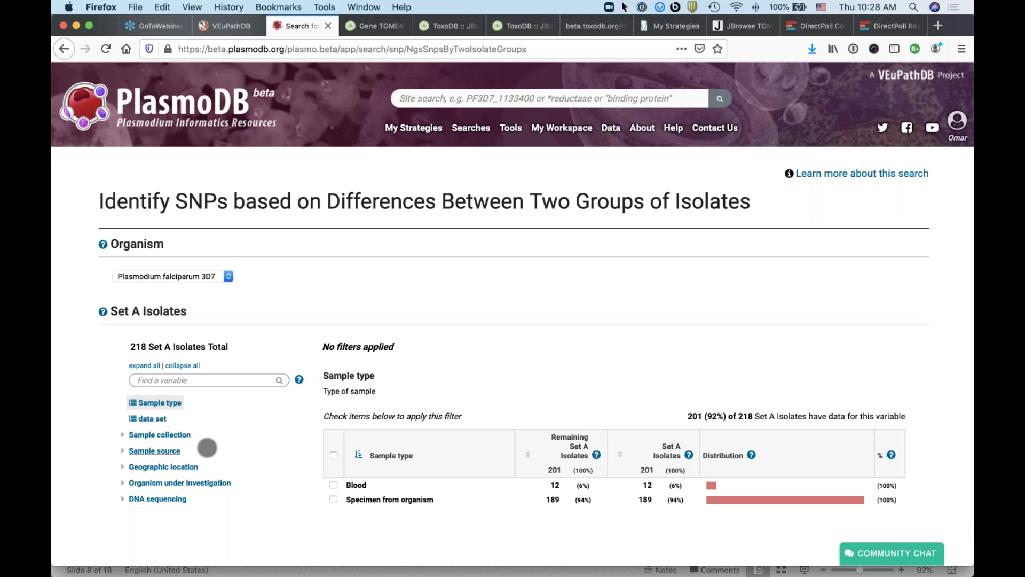
Review the search form's available organisms and its isolate filters, read frequency, allele frequency and base call parameters for Set A and Set B.
scroll(208, 447, down, 2)
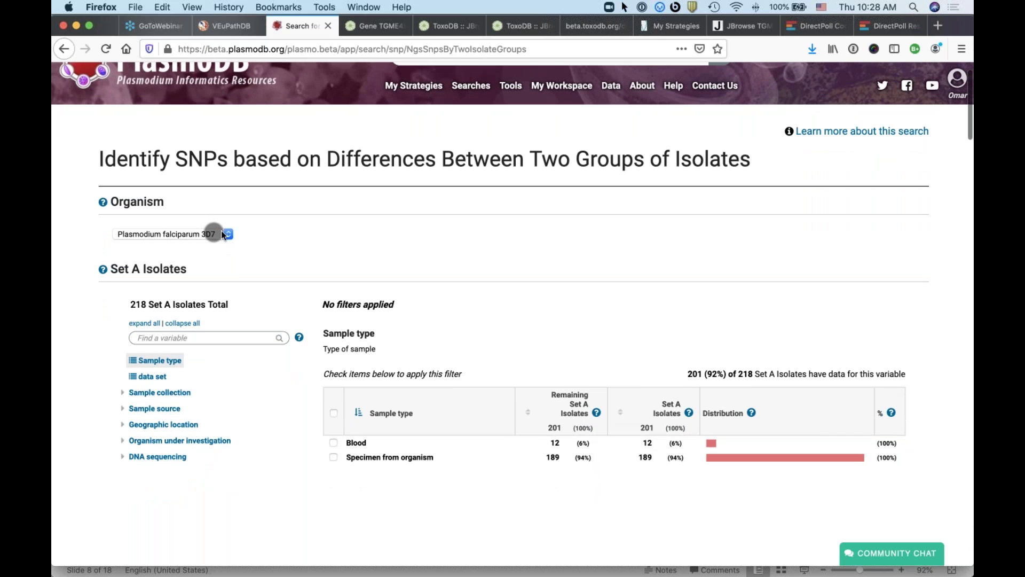
click(221, 234)
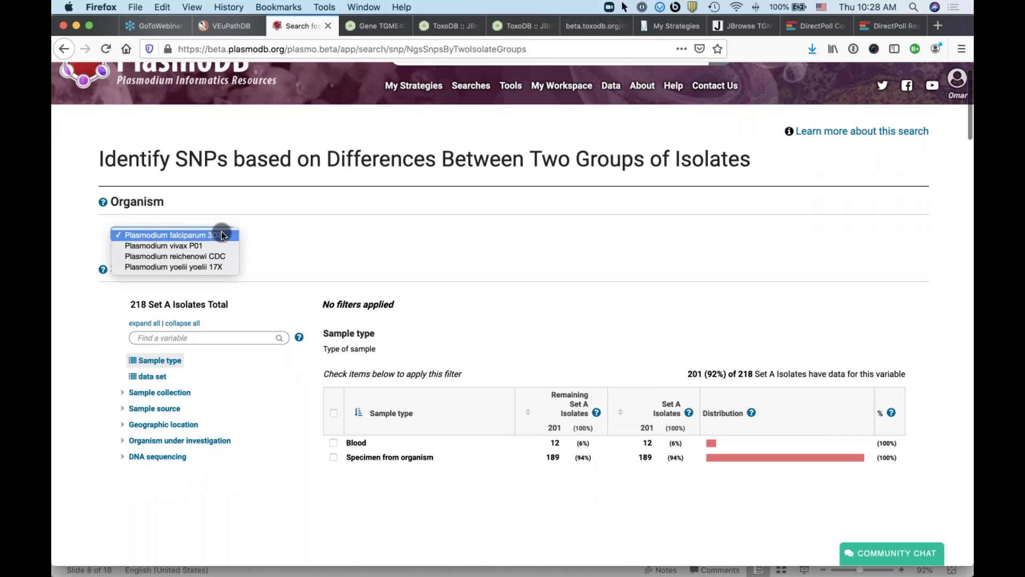
click(288, 228)
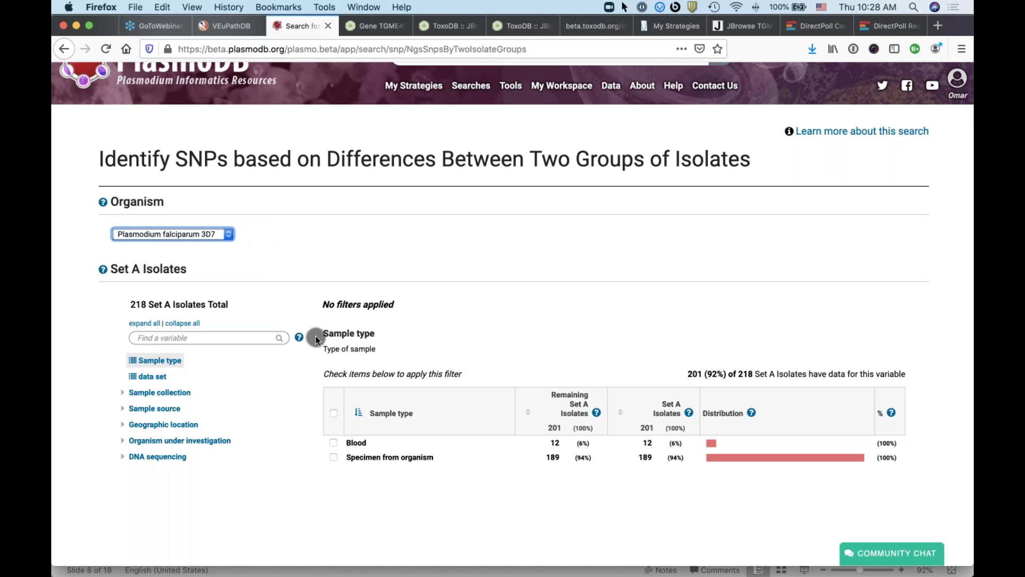
scroll(316, 336, down, 3)
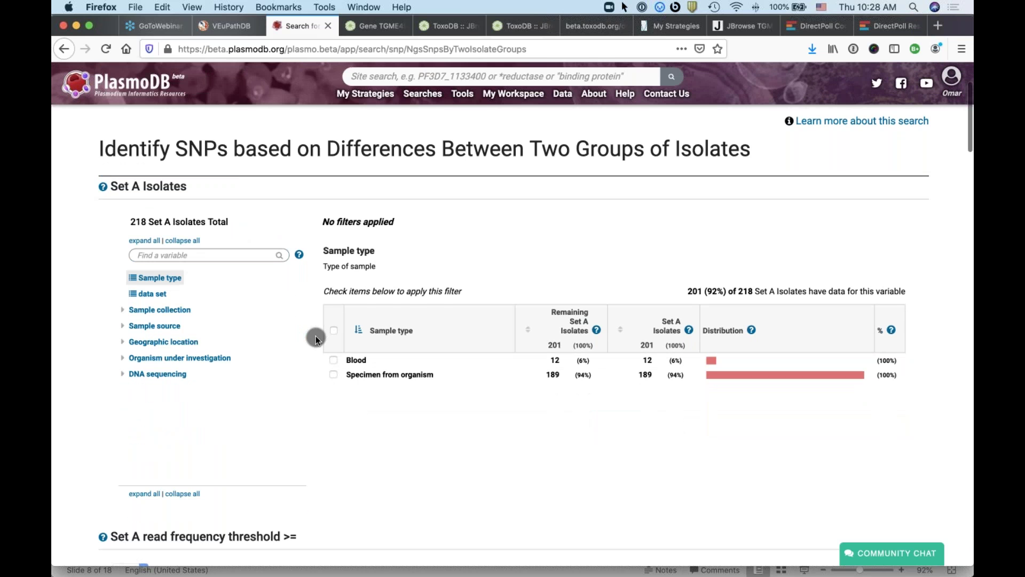
scroll(316, 335, up, 2)
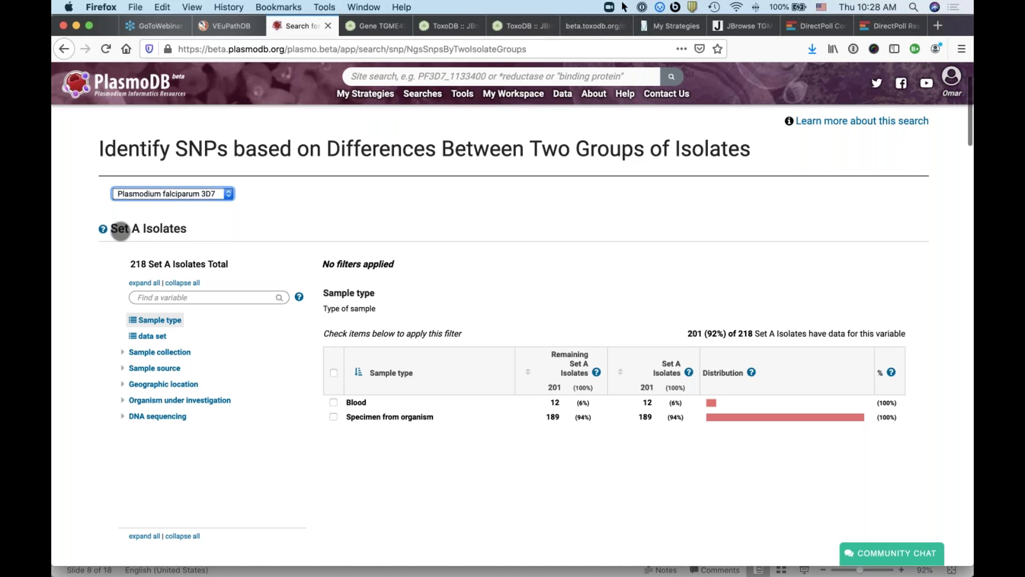
scroll(228, 488, down, 10)
scroll(230, 427, down, 5)
scroll(225, 431, up, 5)
scroll(225, 431, up, 5)
scroll(214, 406, down, 3)
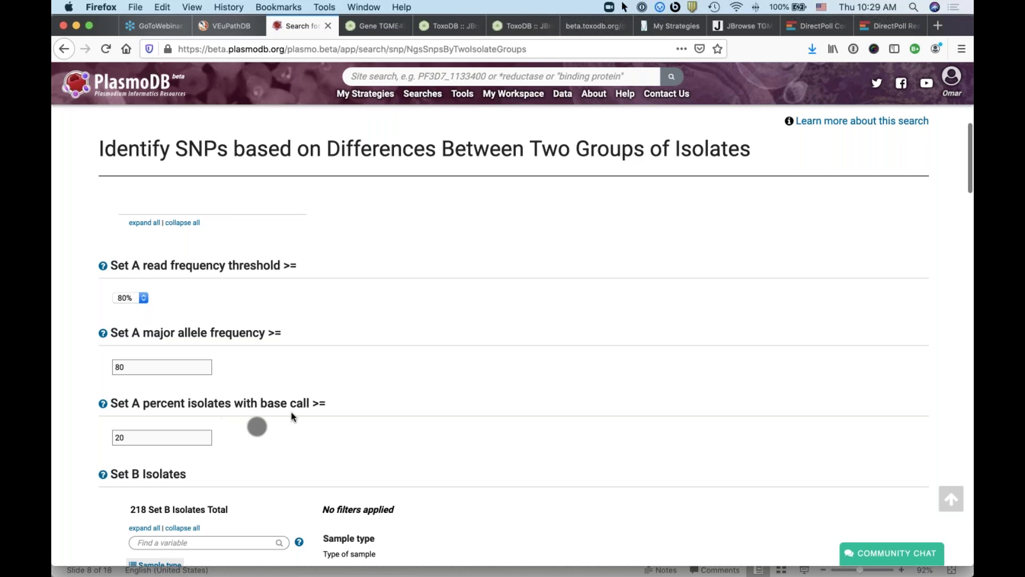
Filter the Set A isolates by country to Brazil, El Salvador, French Guiana Region and Honduras.
scroll(328, 409, up, 3)
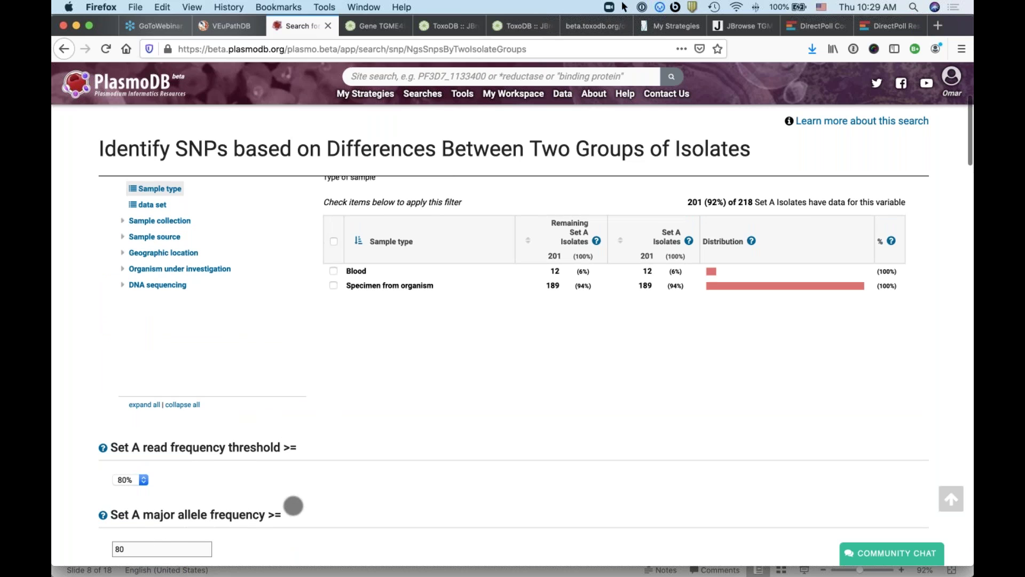
scroll(291, 507, up, 2)
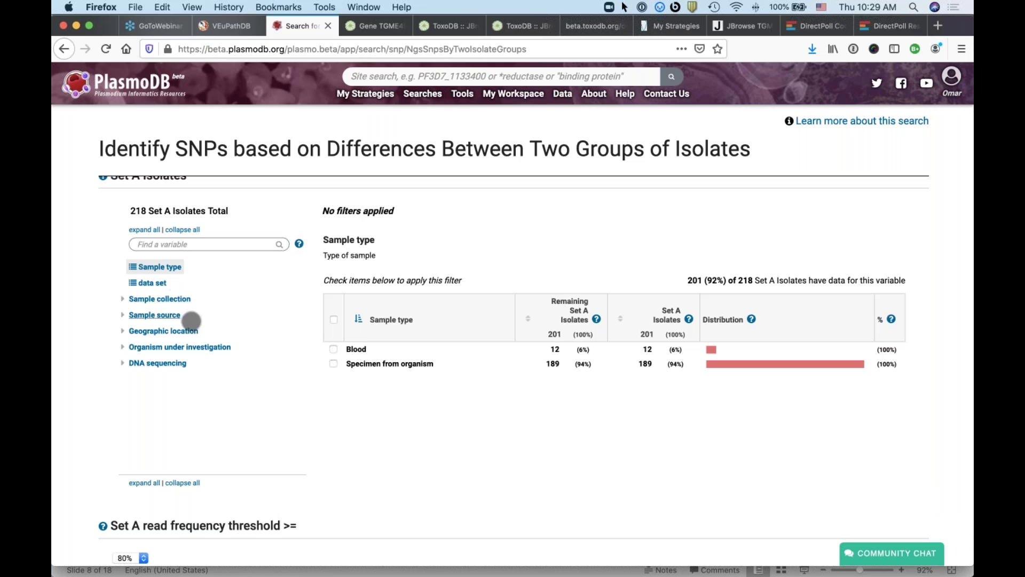
click(164, 332)
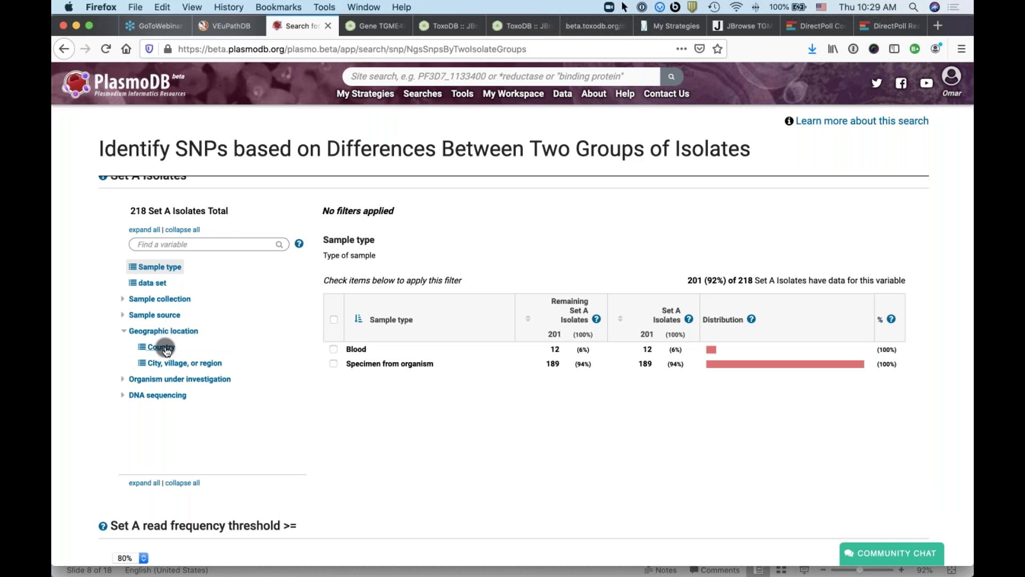
click(163, 348)
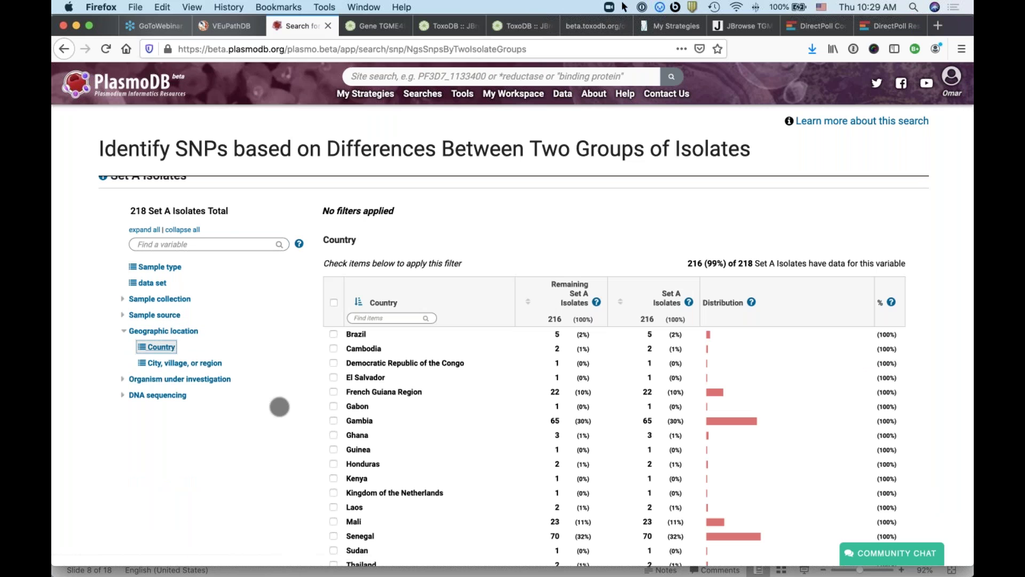
scroll(279, 407, down, 1)
scroll(280, 407, down, 2)
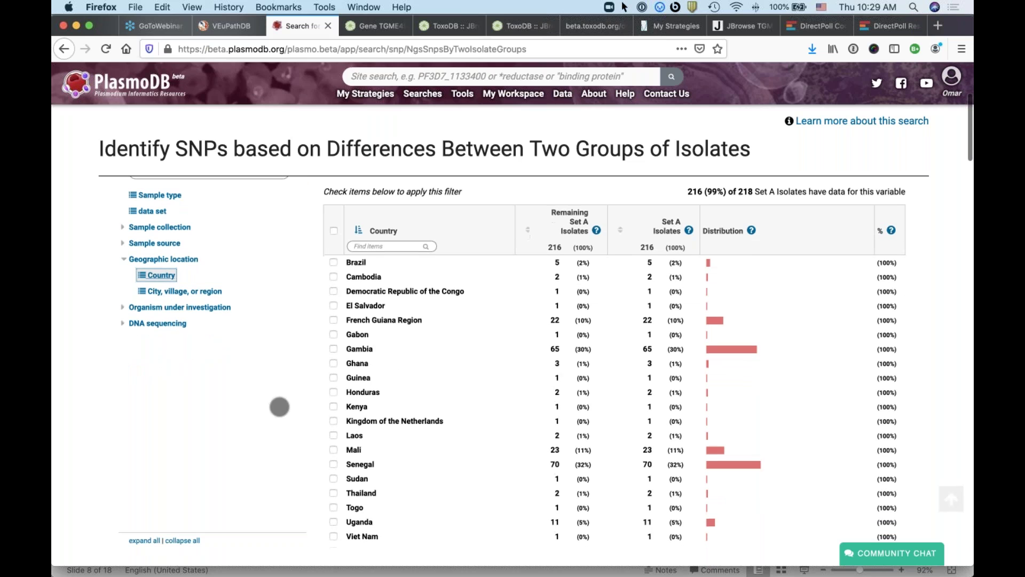
click(333, 262)
click(332, 306)
click(334, 320)
click(334, 335)
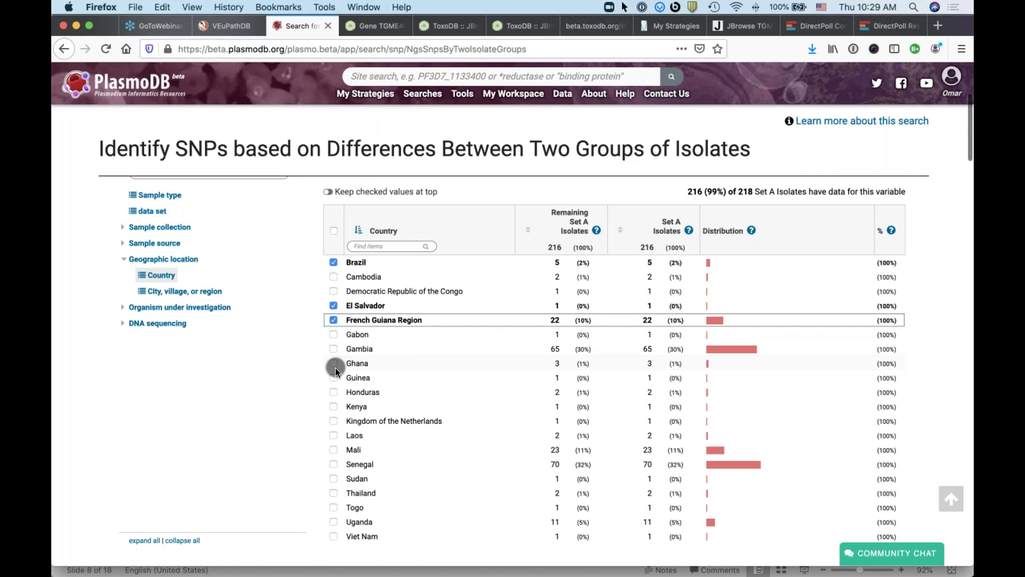
click(334, 392)
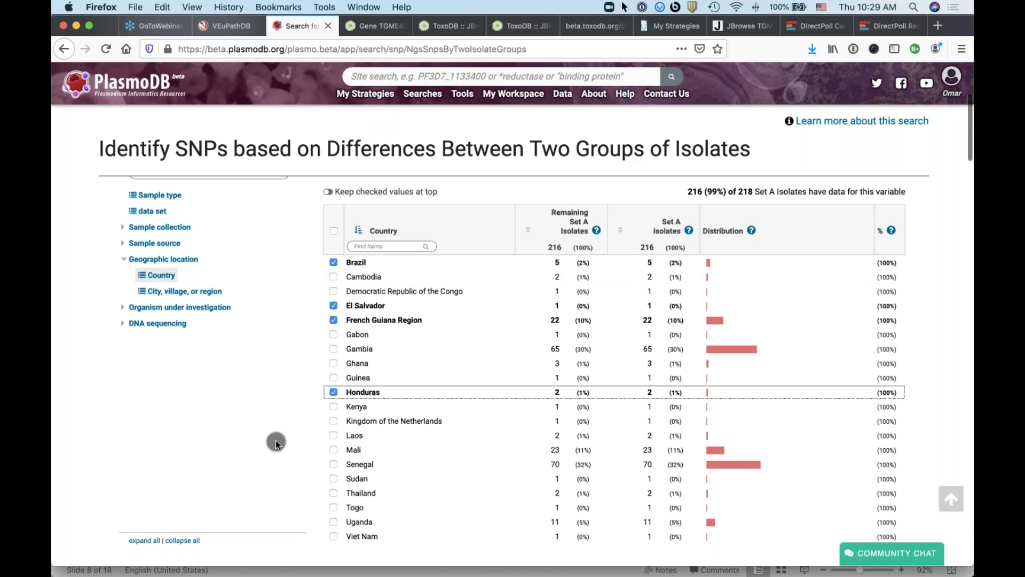
Filter the Set B isolates by country to Democratic Republic of the Congo, Gabon, Gambia, Ghana, Guinea and Kenya.
scroll(275, 440, down, 12)
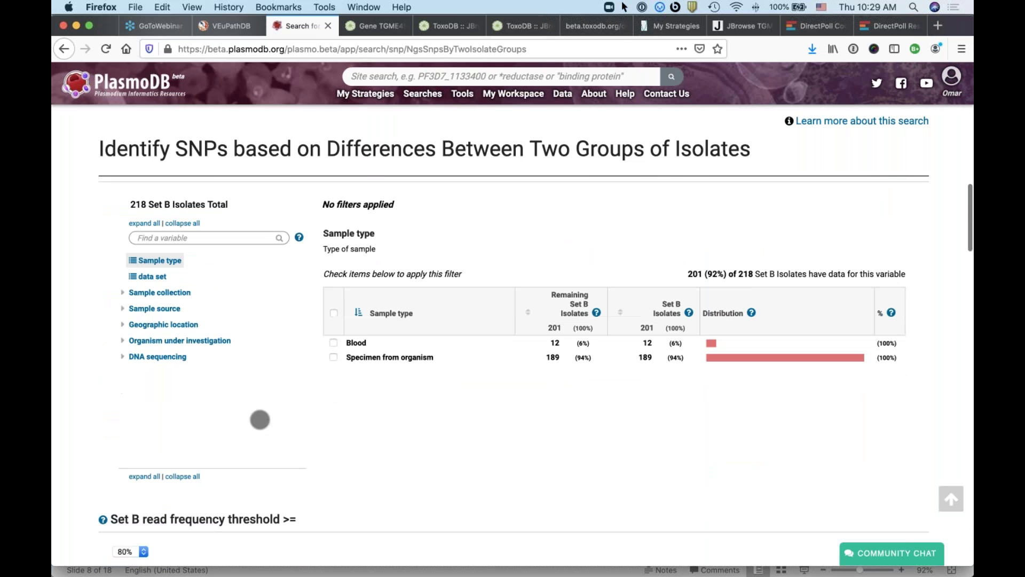
click(159, 326)
click(161, 340)
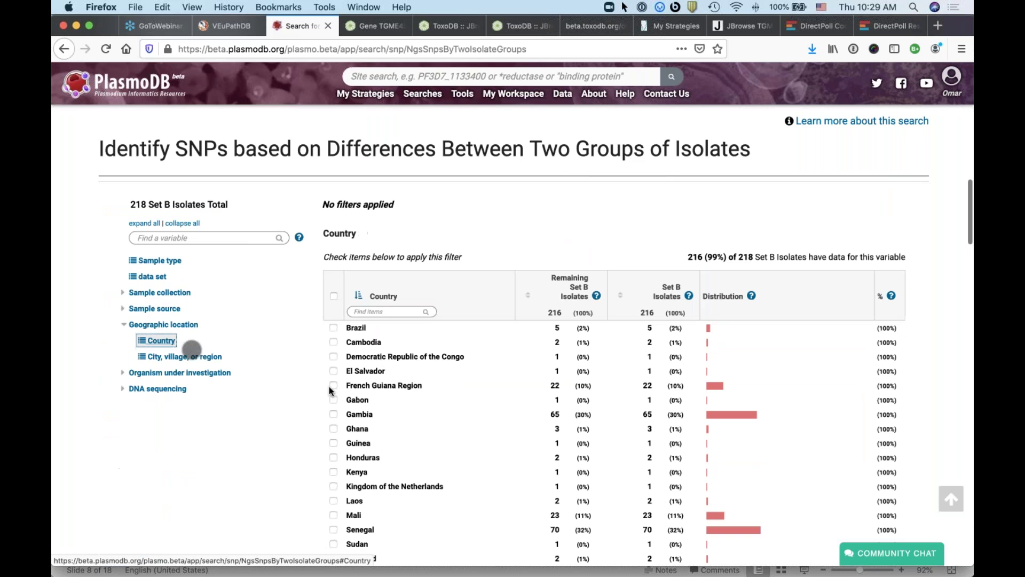
click(334, 357)
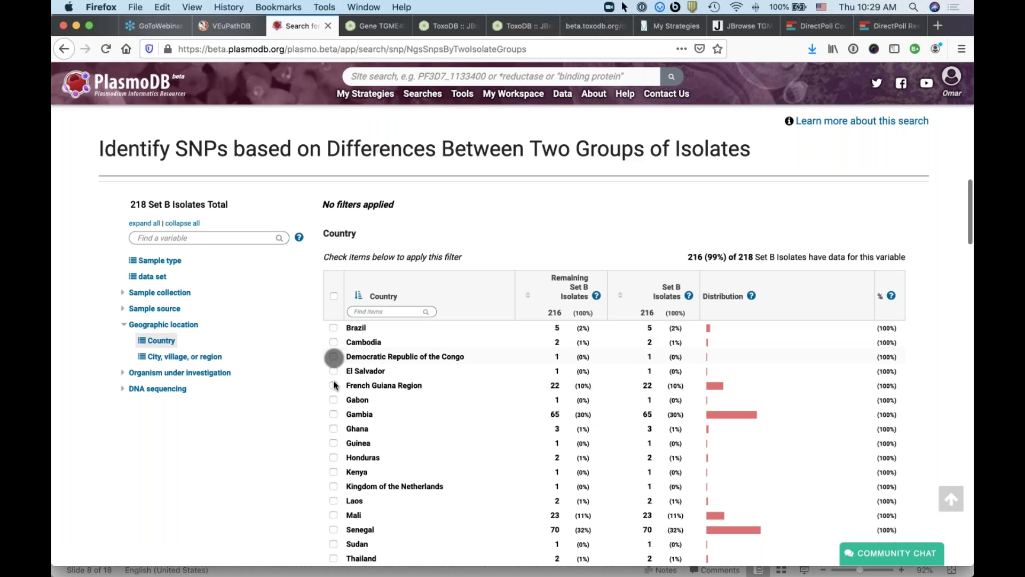
click(334, 414)
click(333, 429)
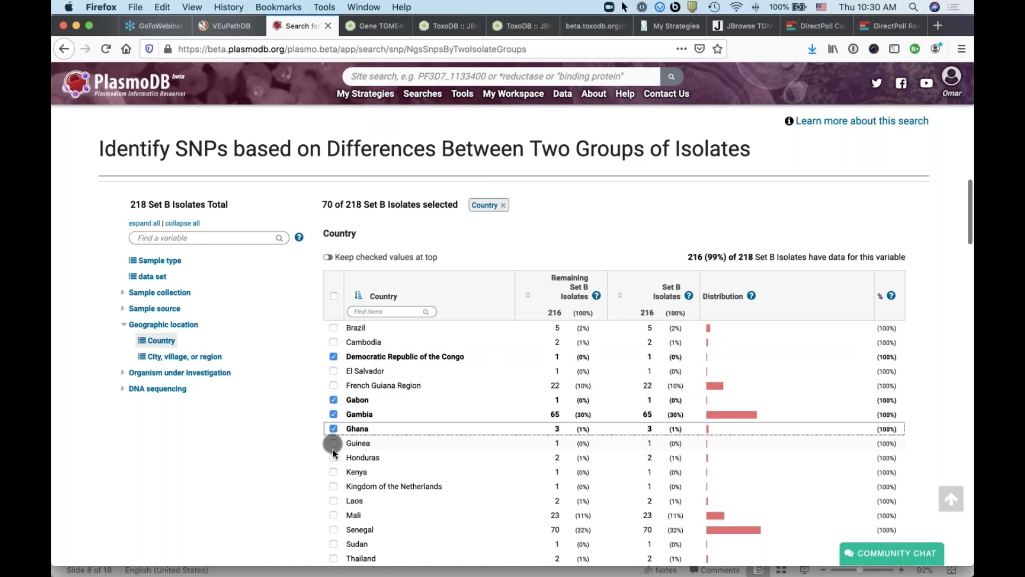
click(333, 444)
click(333, 472)
Add Mali, Senegal, Sudan and Uganda to the Set B country filter and go back up to the Set B heading.
scroll(333, 470, down, 5)
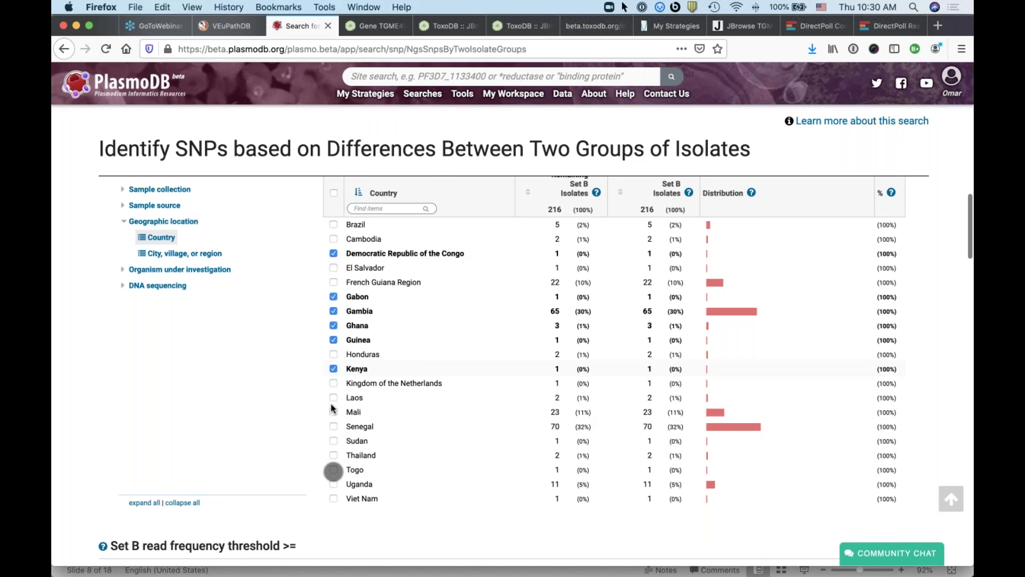
click(332, 375)
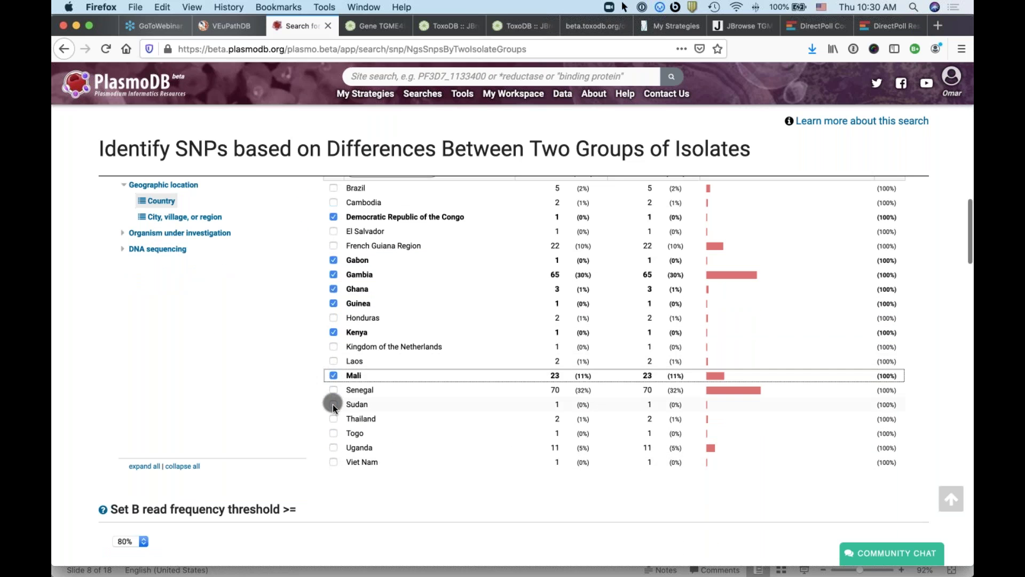
click(332, 405)
click(332, 392)
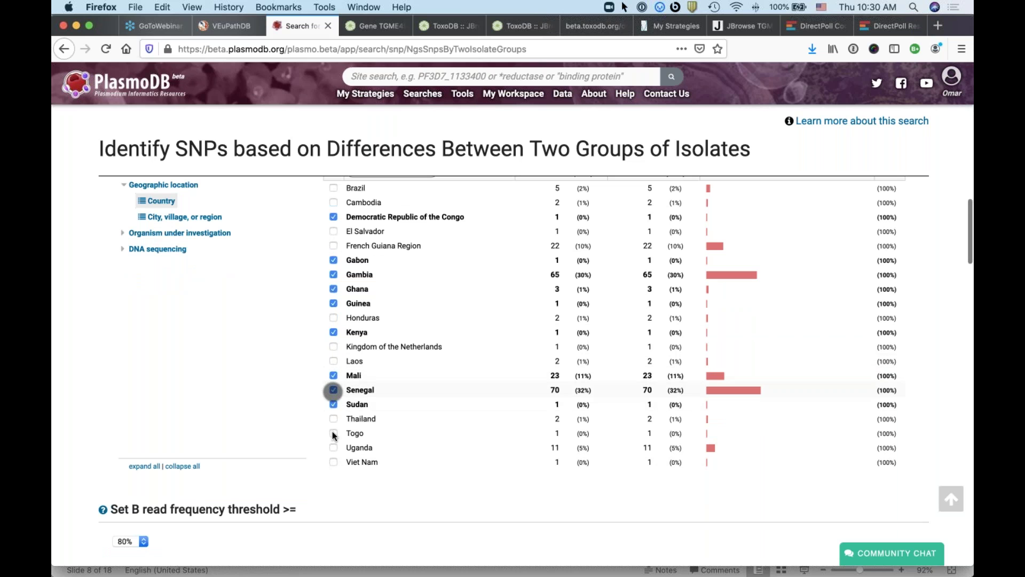
click(332, 448)
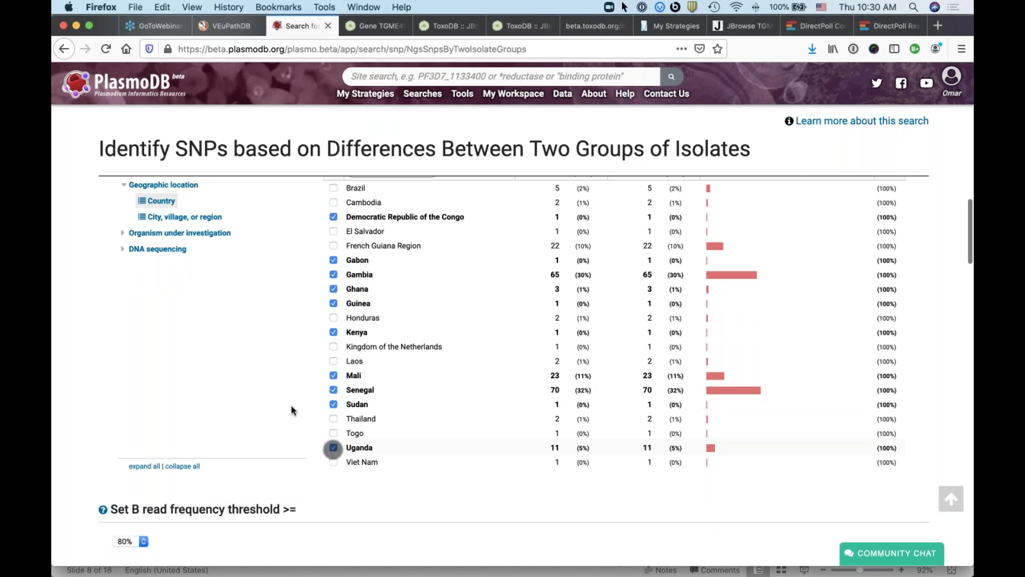
scroll(291, 407, up, 3)
scroll(291, 407, up, 2)
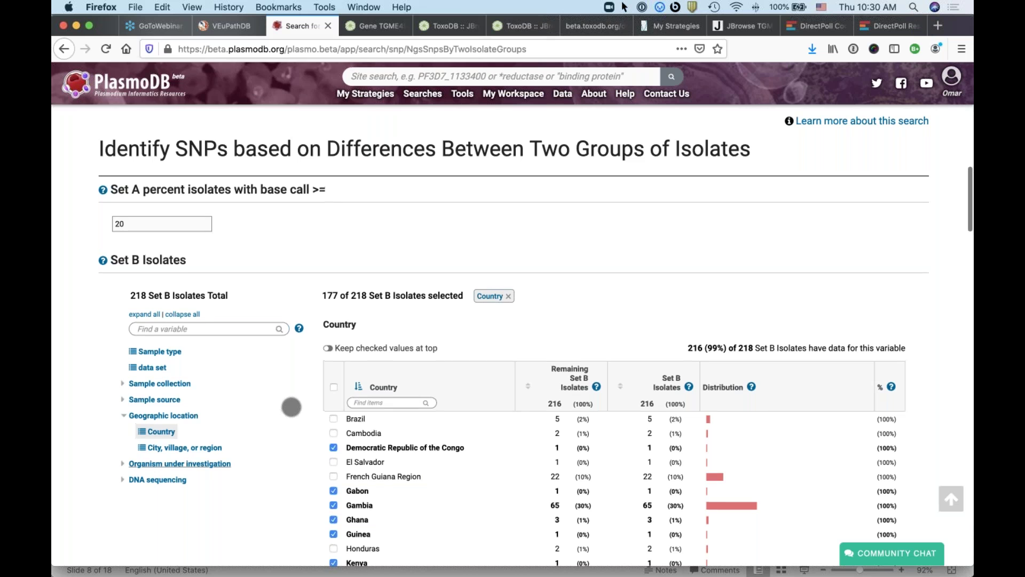
Review the Set A country selection and the available Set A read frequency thresholds, keeping 80%.
scroll(309, 388, up, 15)
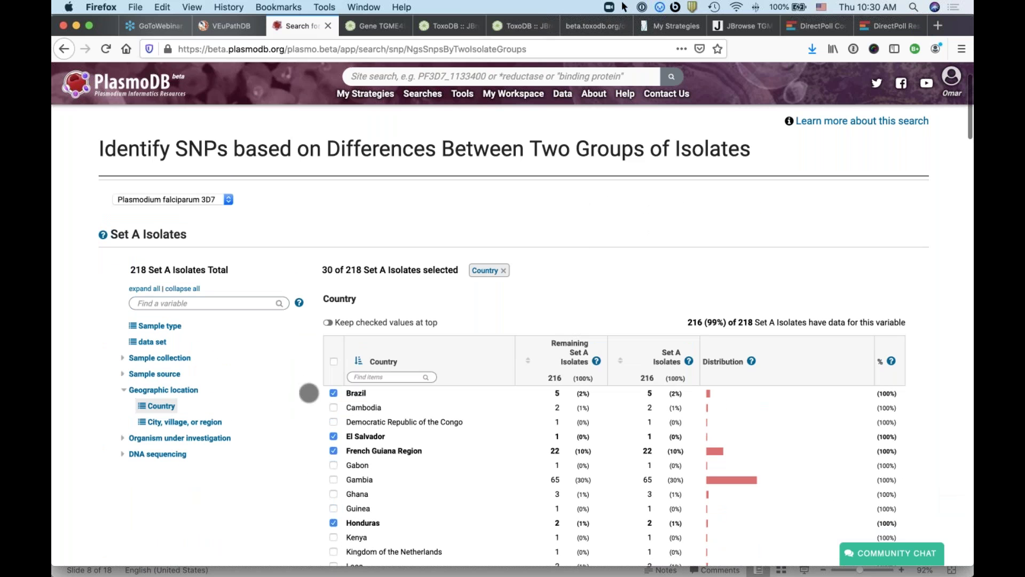
scroll(268, 512, down, 4)
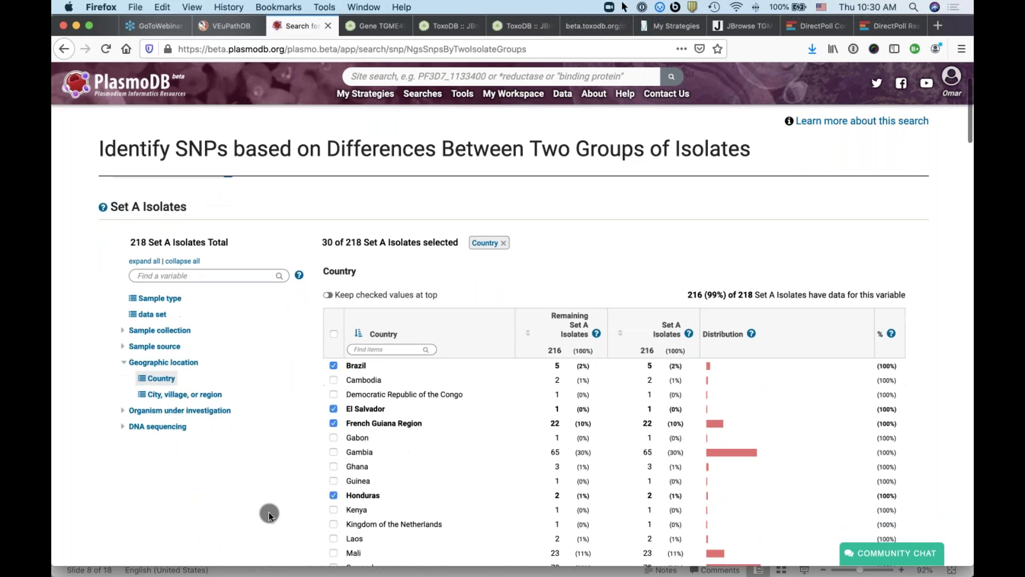
scroll(268, 512, up, 2)
scroll(268, 512, down, 10)
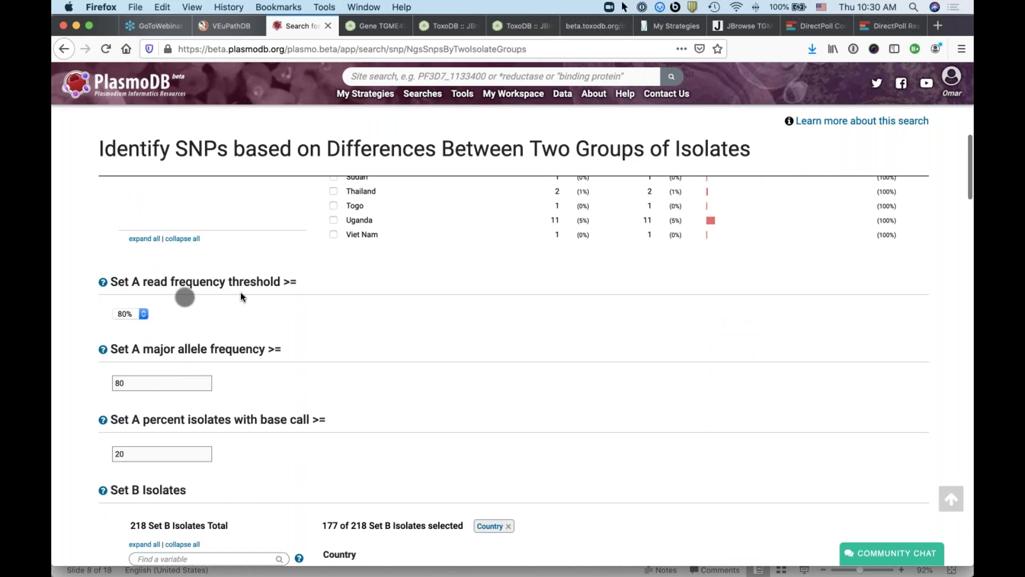
click(143, 314)
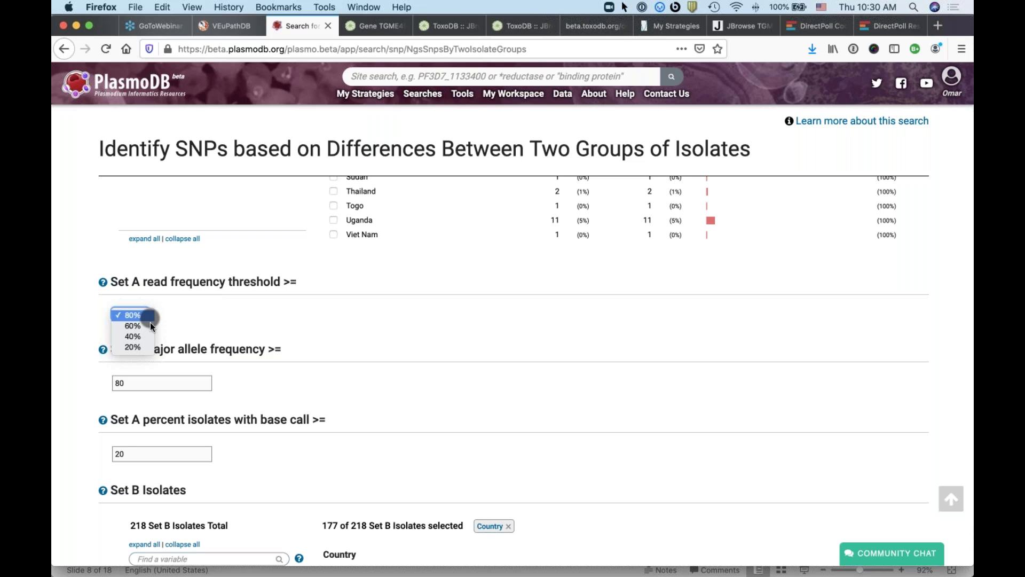
click(196, 293)
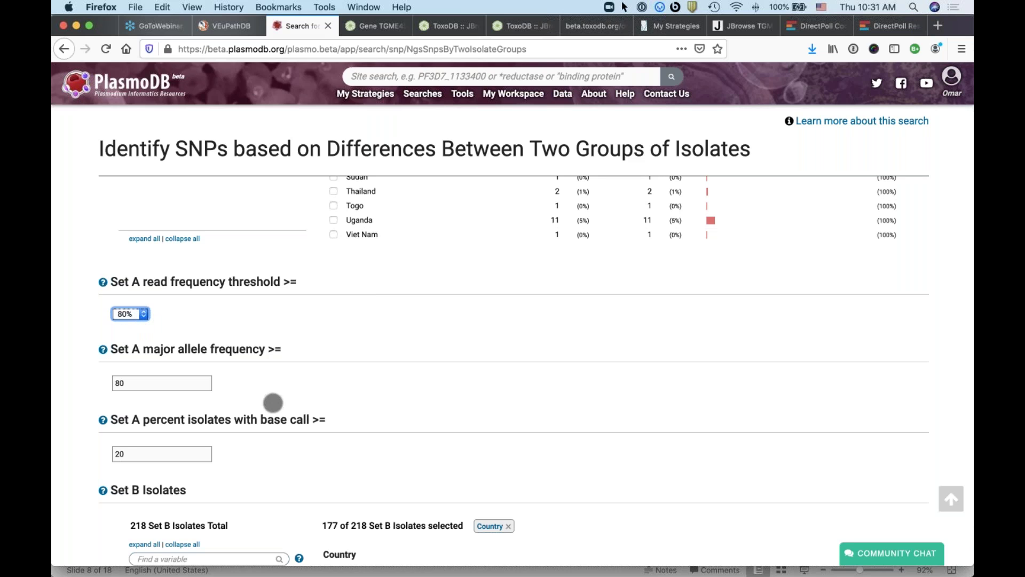
Set the minimum Set A percent isolates with base call to 50.
scroll(374, 385, down, 3)
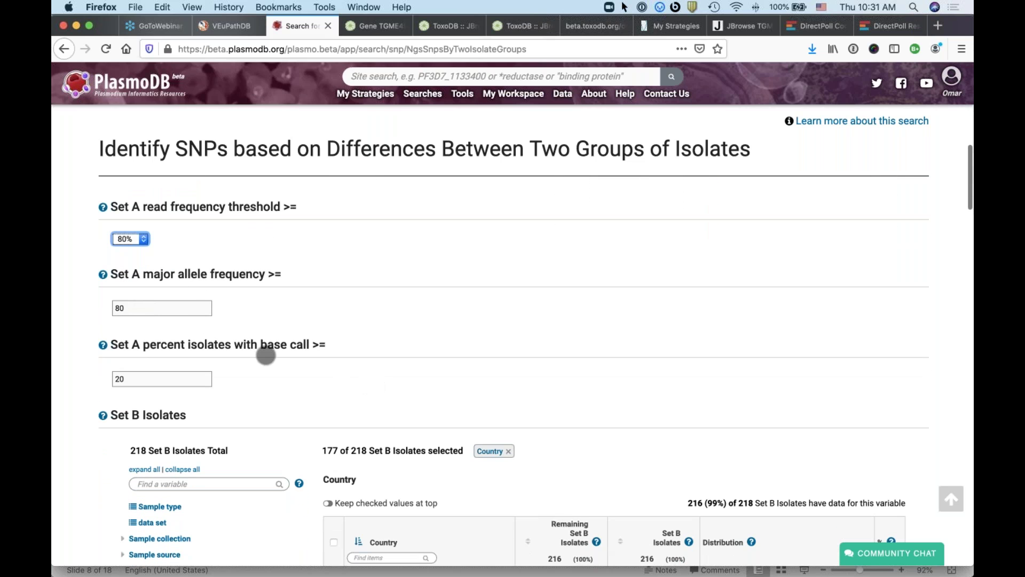
scroll(240, 331, down, 3)
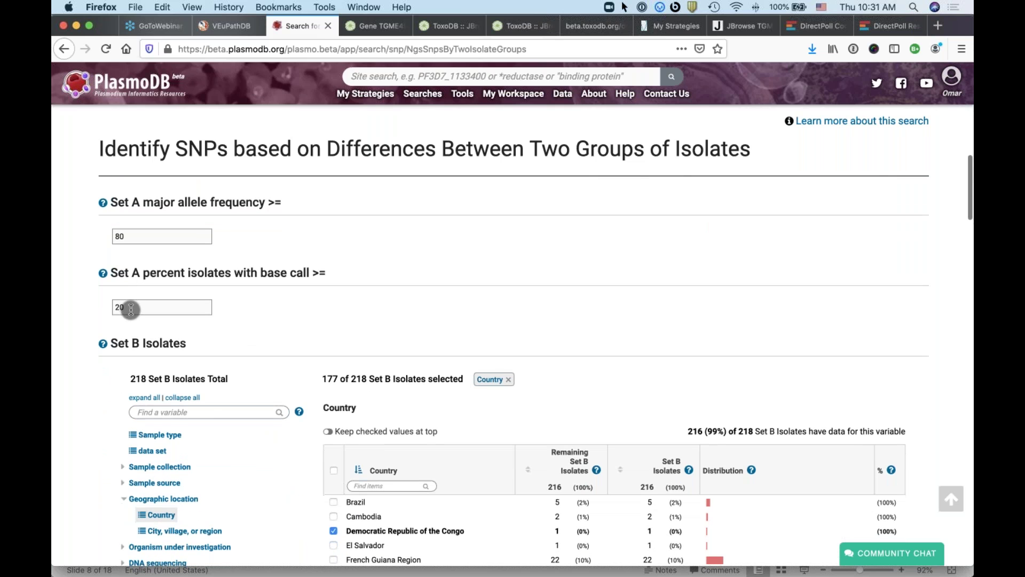
double_click(130, 309)
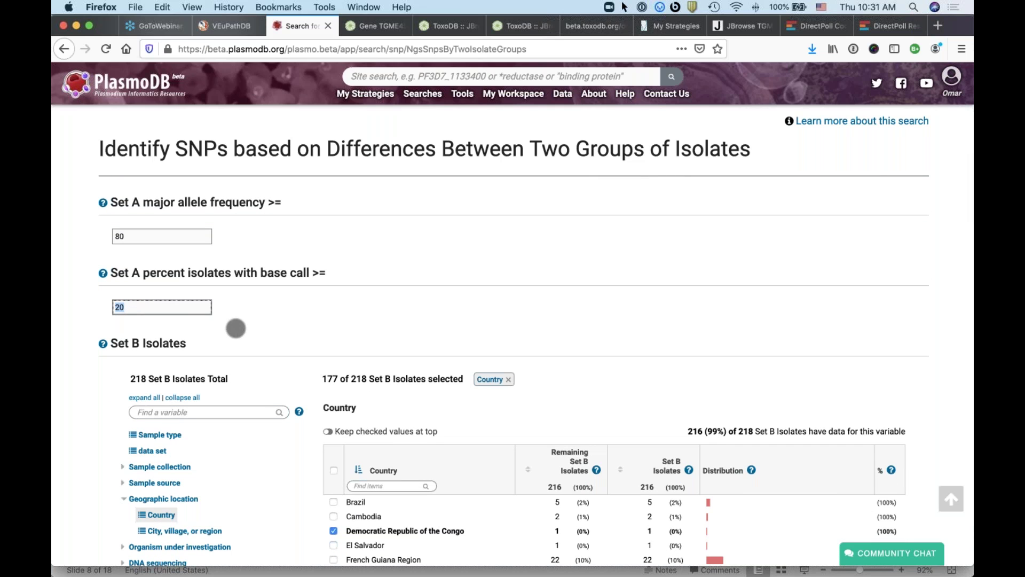
text(50)
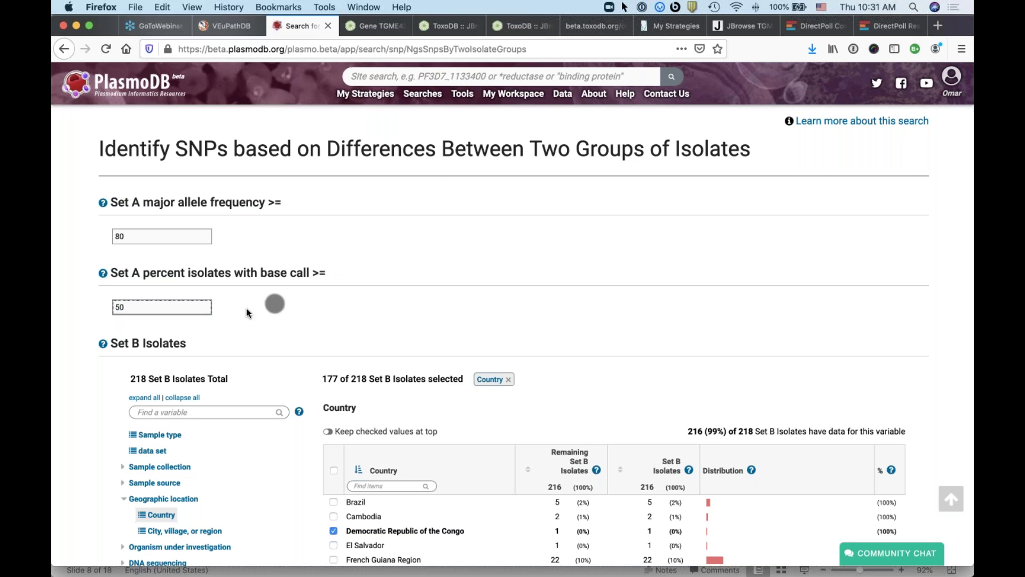
Set the minimum Set B percent isolates with base call to 50 and run the two-group SNP search.
scroll(330, 348, down, 5)
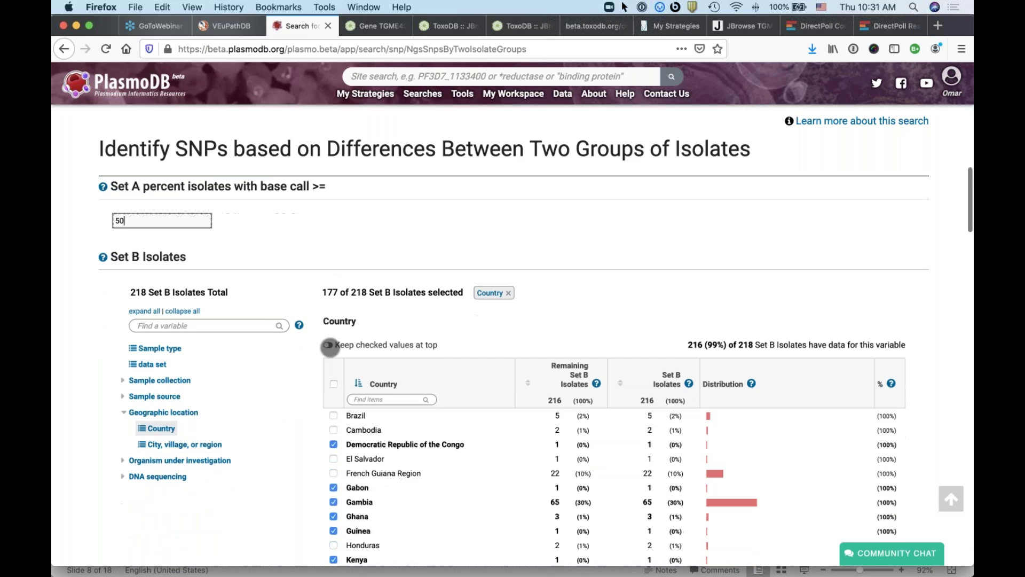
scroll(331, 348, down, 7)
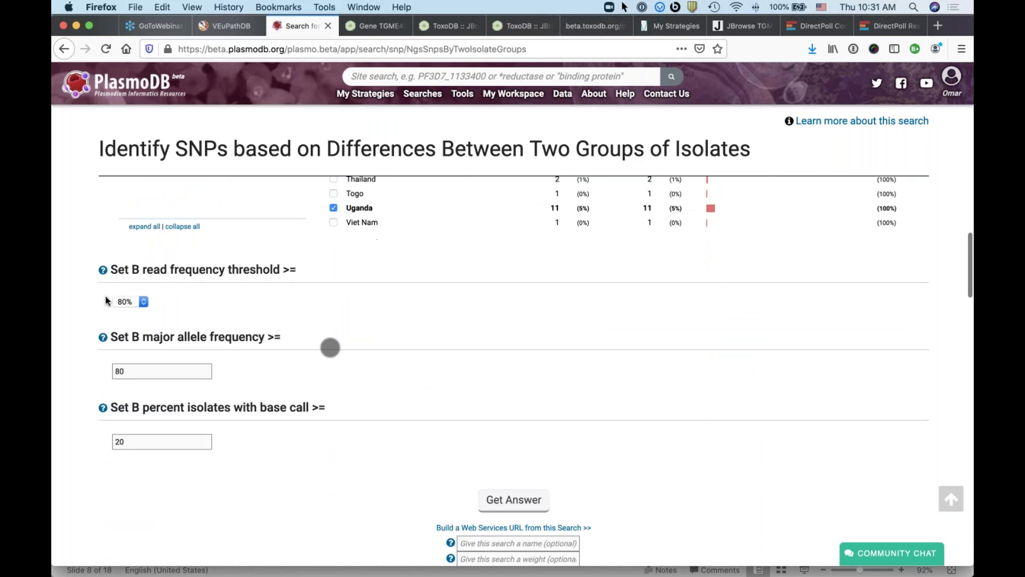
double_click(138, 435)
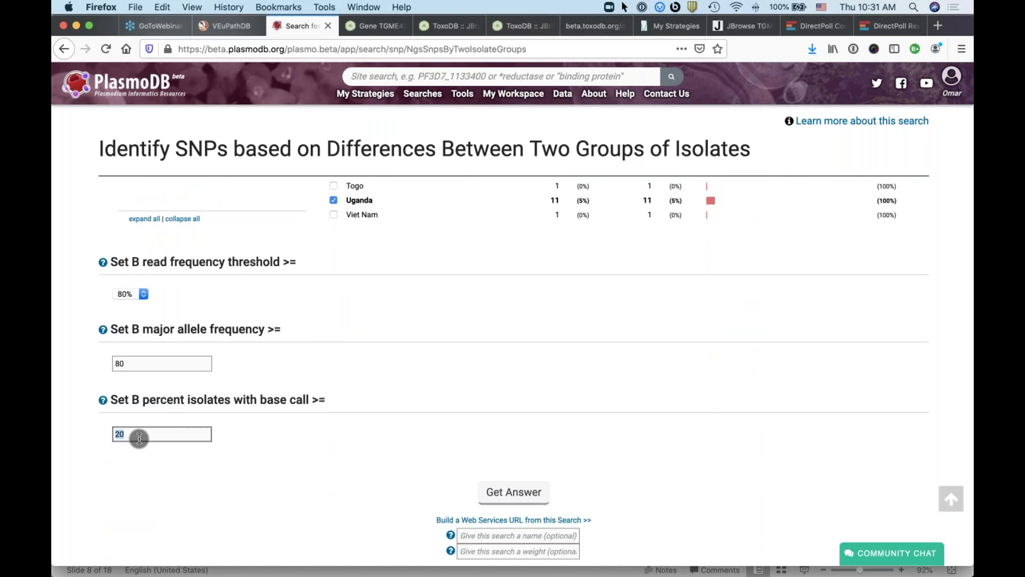
text(50)
scroll(438, 446, down, 1)
click(514, 466)
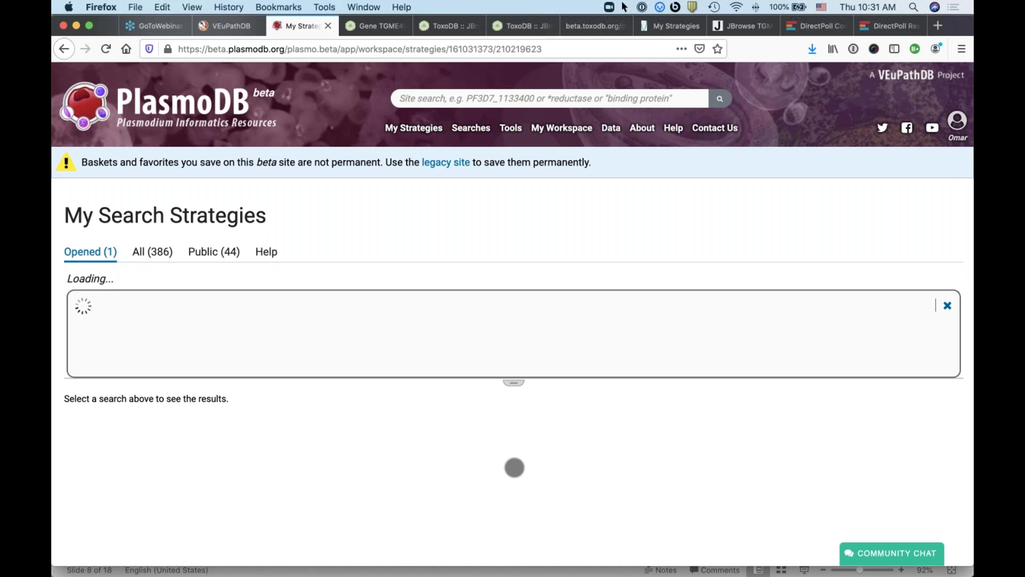
Examine the SNP results for Set A and Set B major alleles, allele percentages, products and triallelic status.
mouse_move(100, 367)
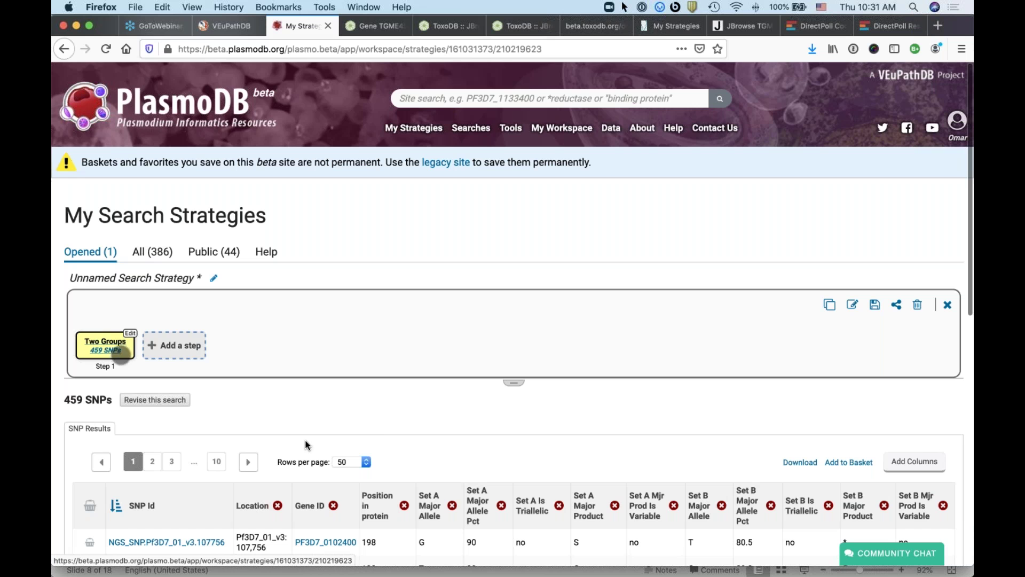
scroll(380, 418, down, 3)
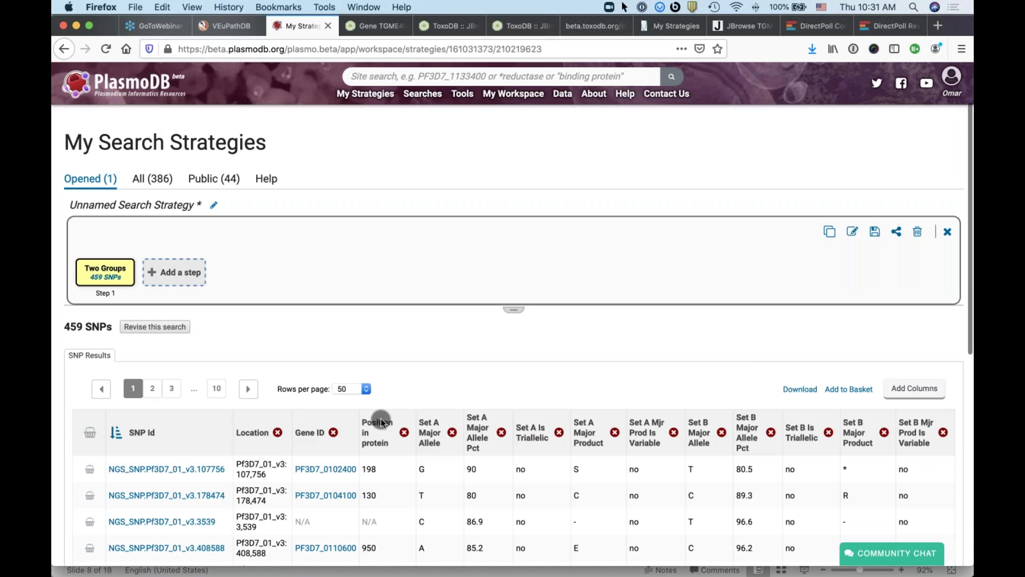
scroll(380, 418, down, 3)
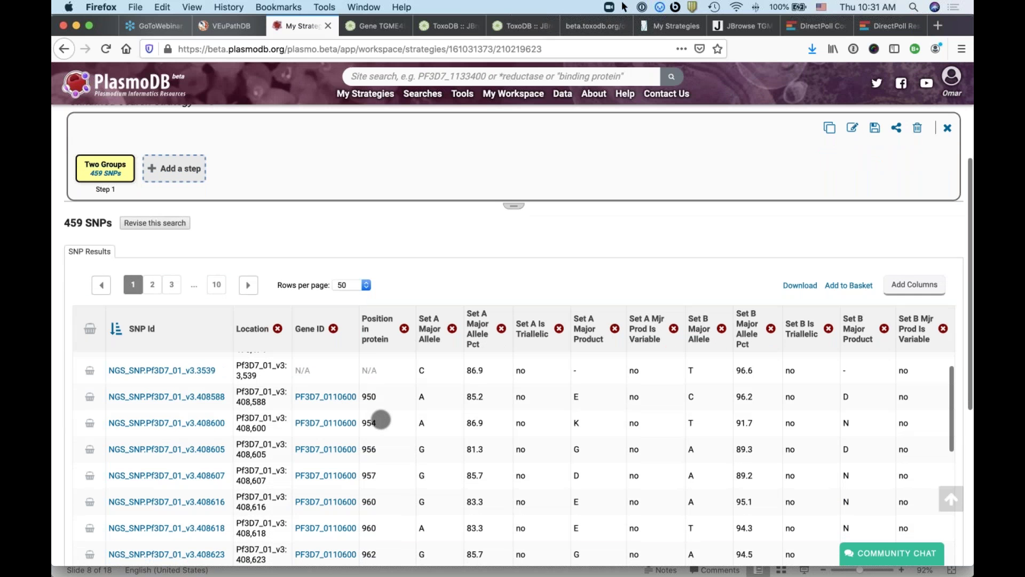
scroll(381, 419, down, 2)
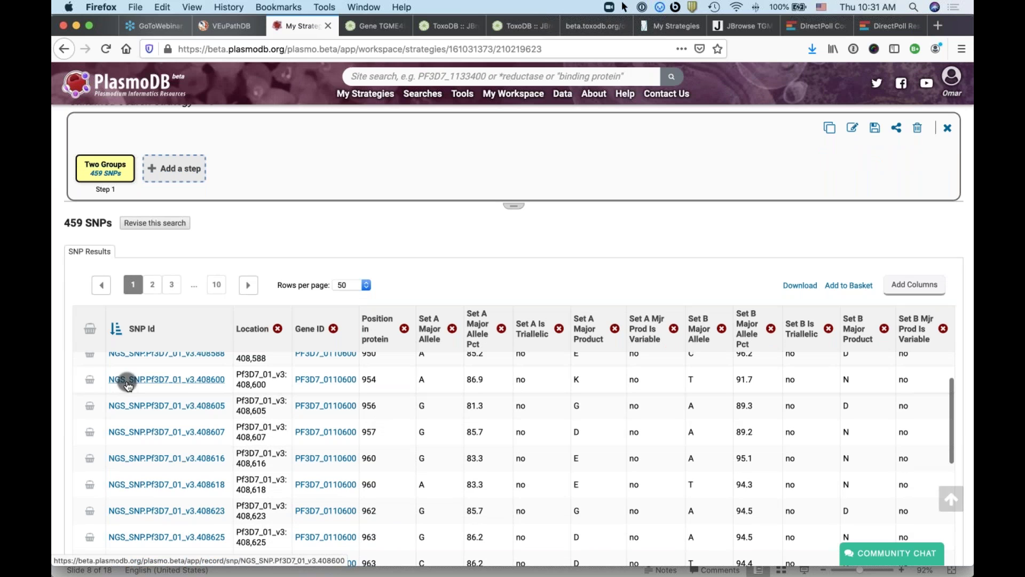
scroll(345, 509, down, 3)
scroll(345, 508, down, 10)
scroll(345, 509, up, 8)
scroll(346, 509, up, 3)
scroll(345, 510, up, 3)
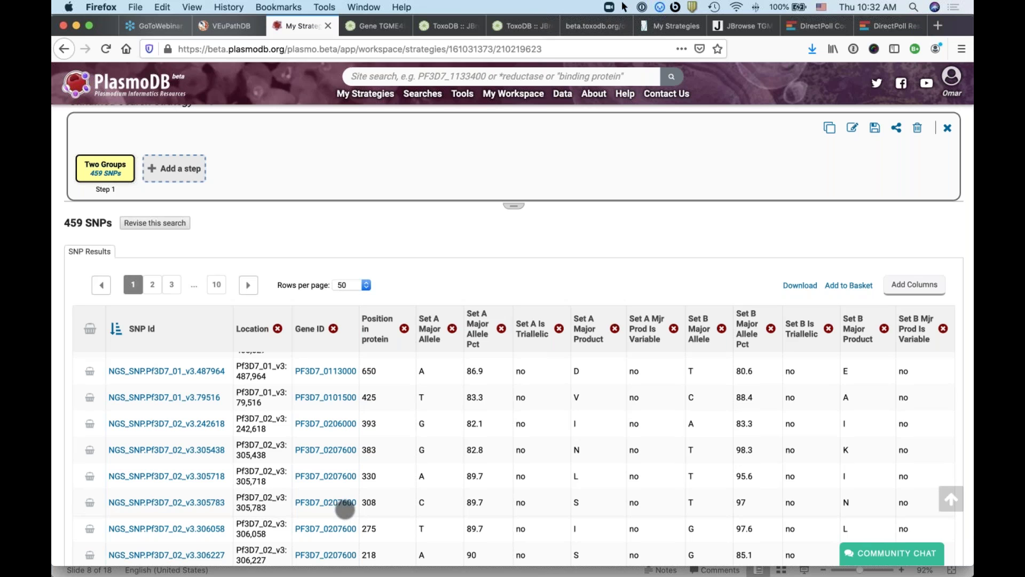
scroll(345, 509, down, 3)
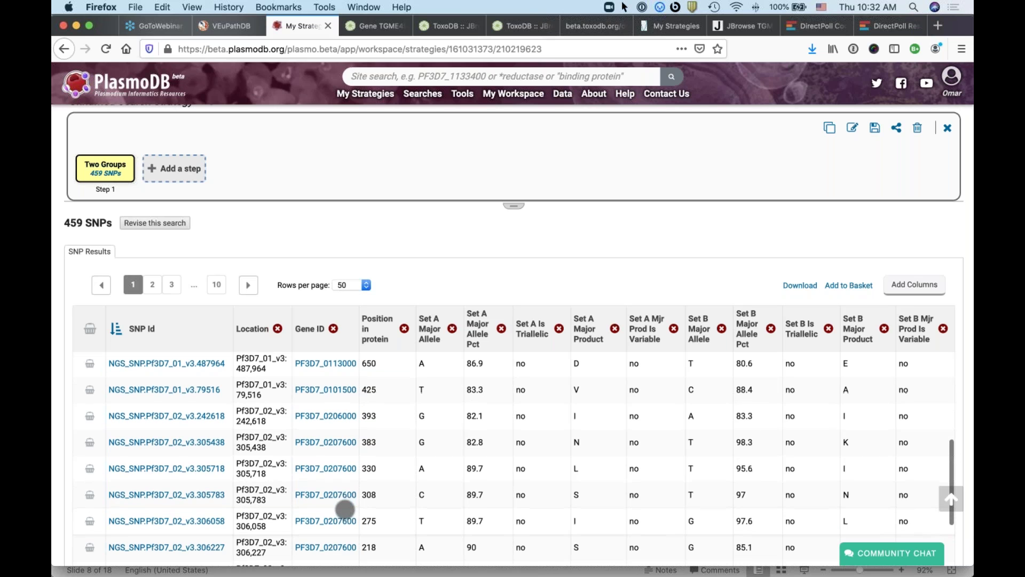
scroll(345, 508, down, 8)
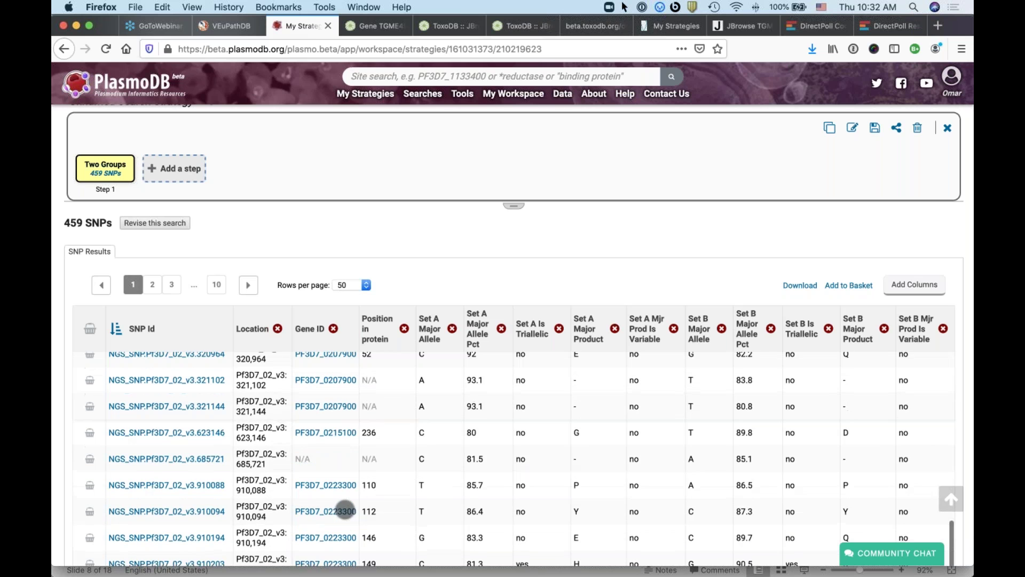
scroll(345, 510, down, 1)
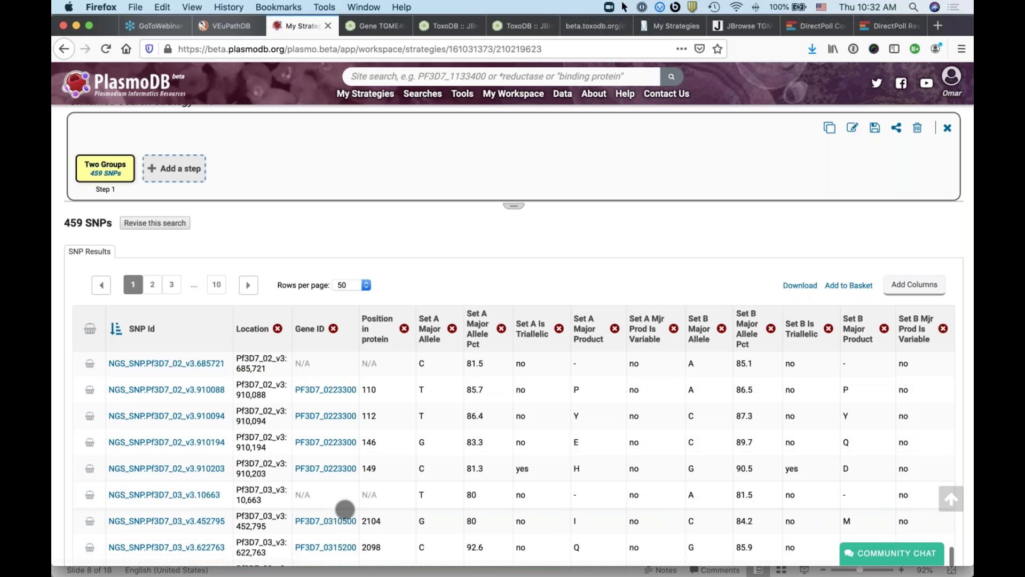
scroll(345, 509, down, 1)
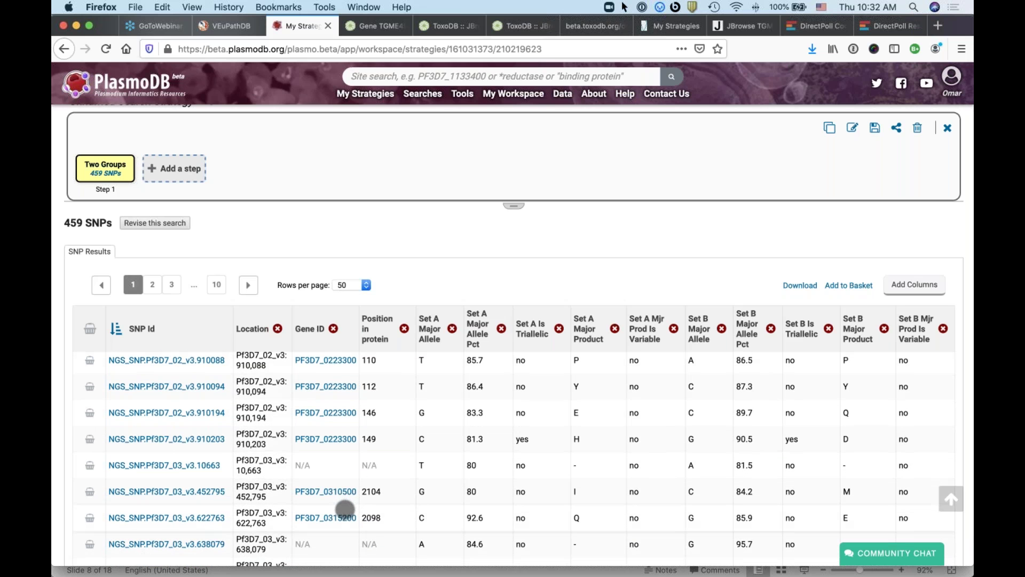
scroll(345, 508, down, 1)
Open the record of SNP NGS_SNP.Pf3D7_02_v3.910203 and review its alignment form, allele summary and country summary.
click(160, 420)
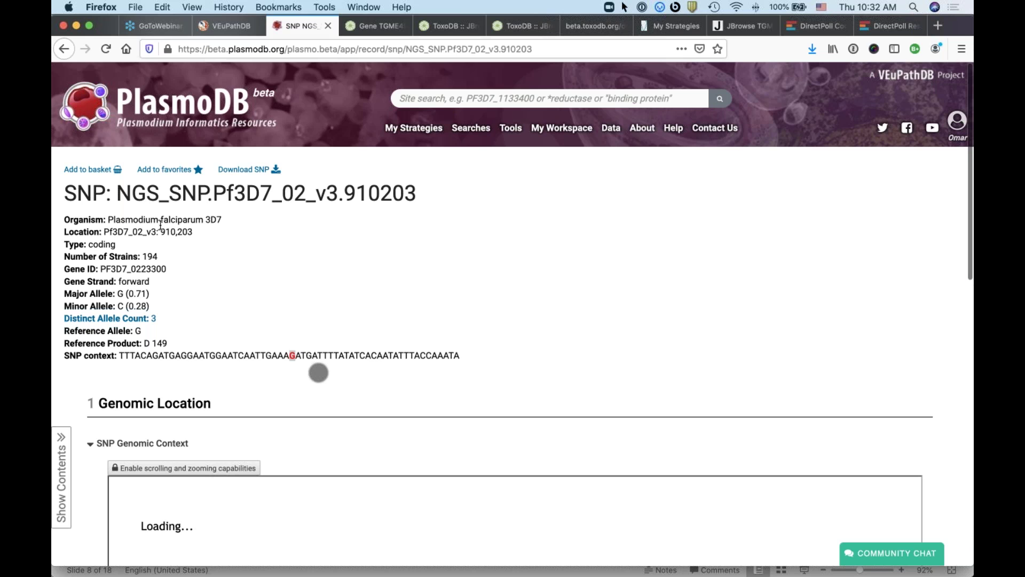
scroll(335, 370, down, 5)
scroll(944, 377, down, 6)
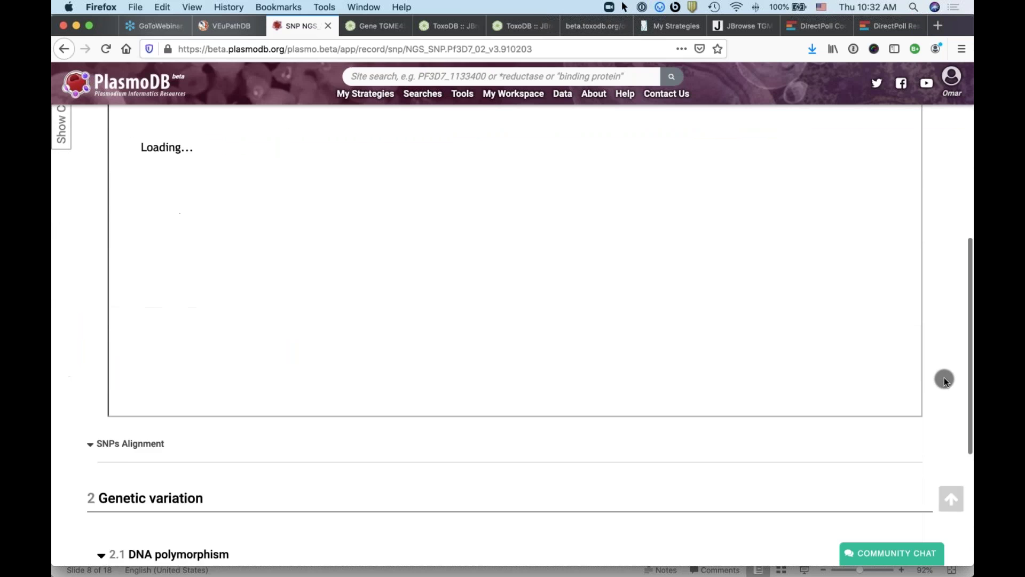
scroll(807, 510, down, 10)
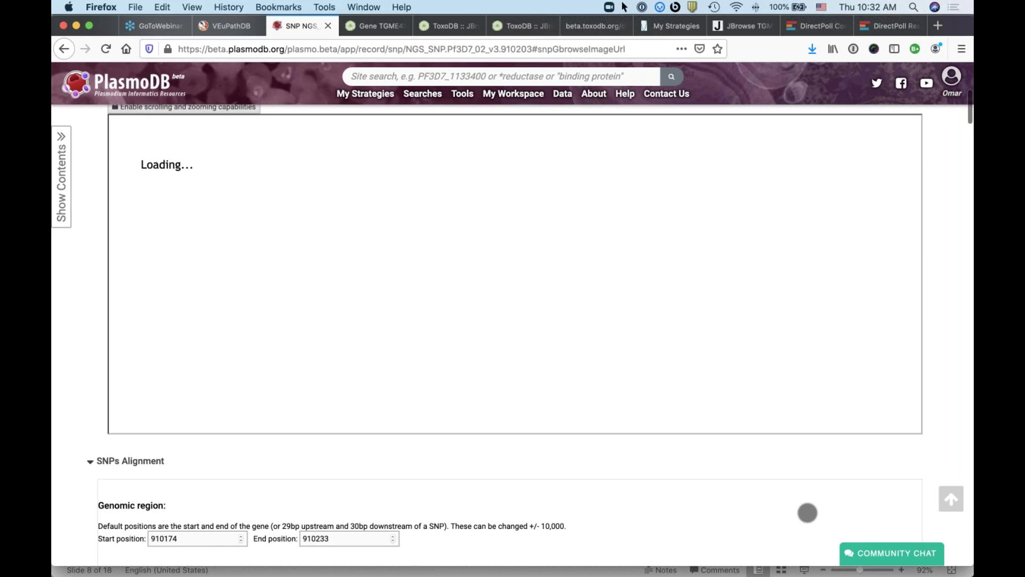
scroll(808, 513, down, 5)
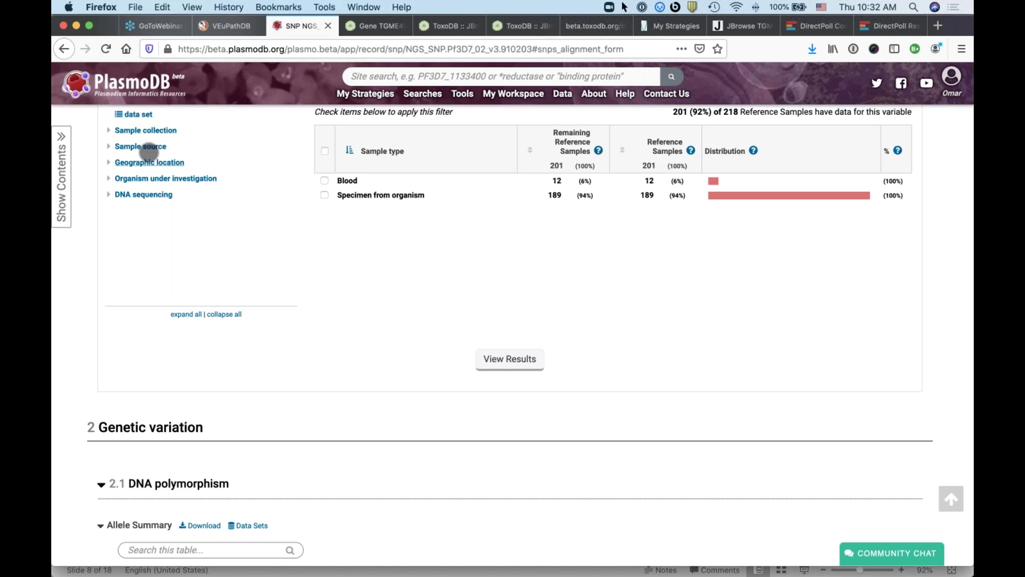
scroll(135, 409, down, 5)
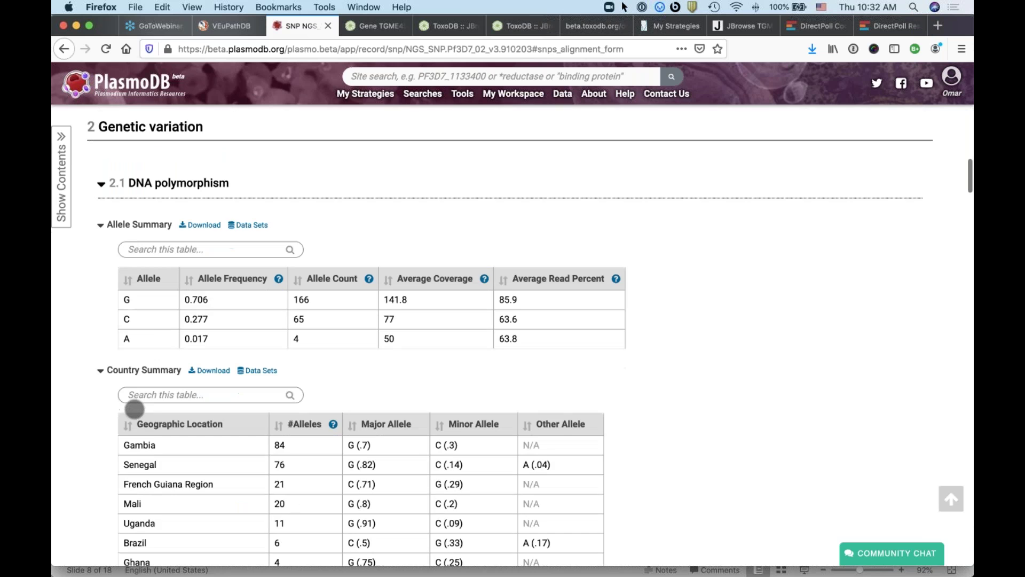
scroll(135, 409, down, 5)
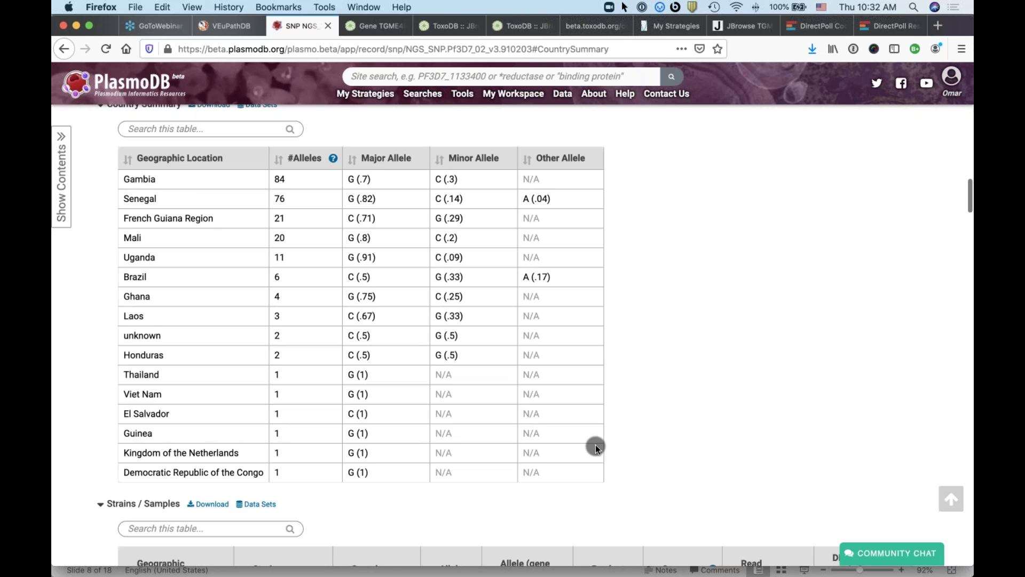
Examine the Strains / Samples table for each strain's location, allele, product, coverage, read frequency and DNA-seq reads link.
scroll(596, 447, down, 3)
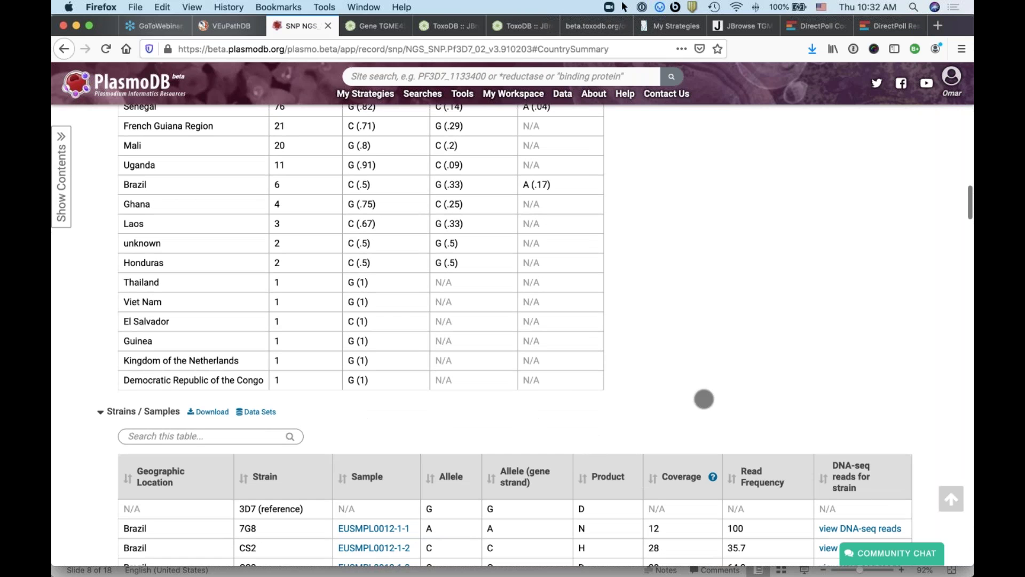
scroll(704, 398, down, 1)
scroll(704, 399, down, 5)
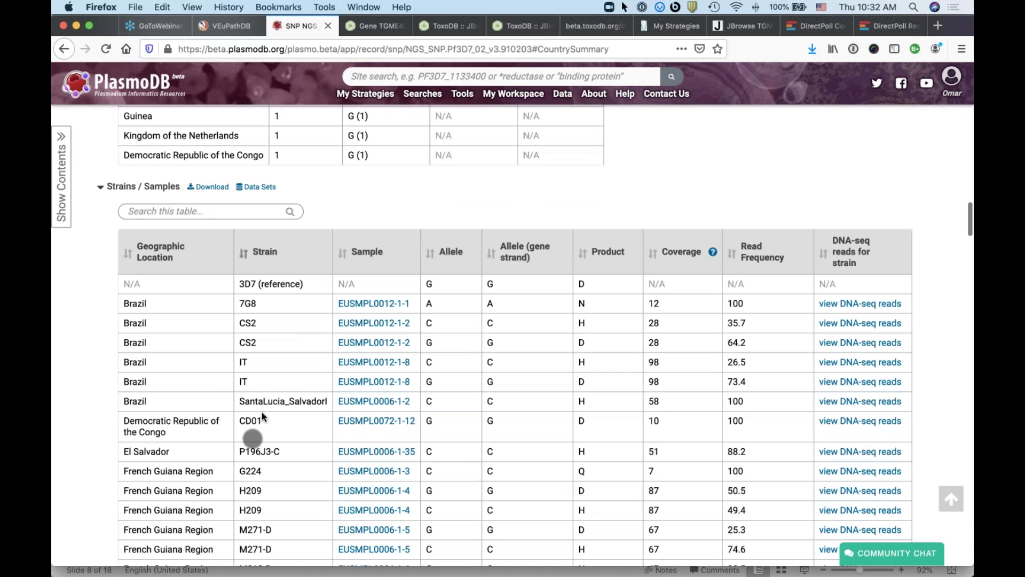
scroll(272, 448, down, 3)
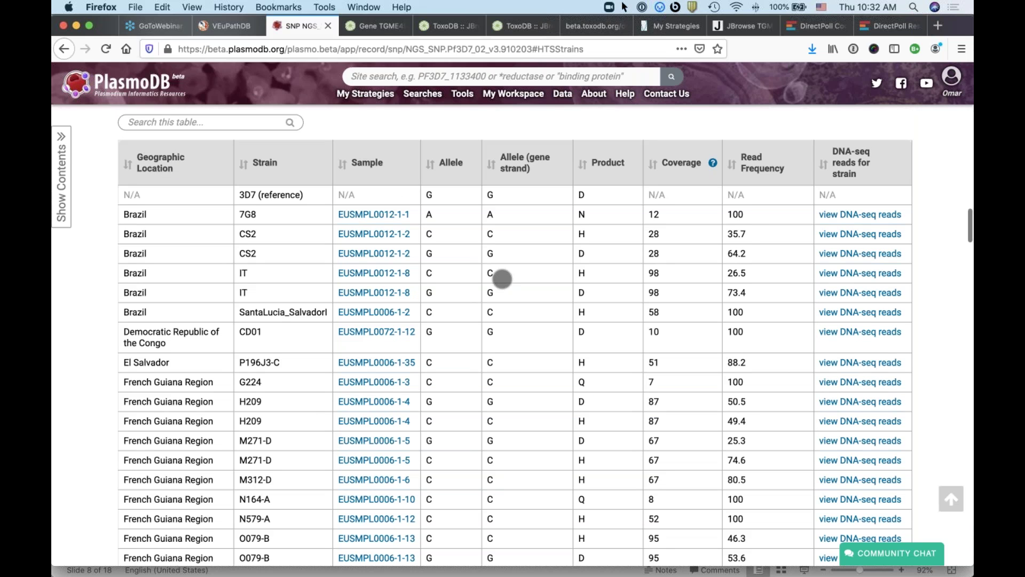
scroll(853, 471, down, 10)
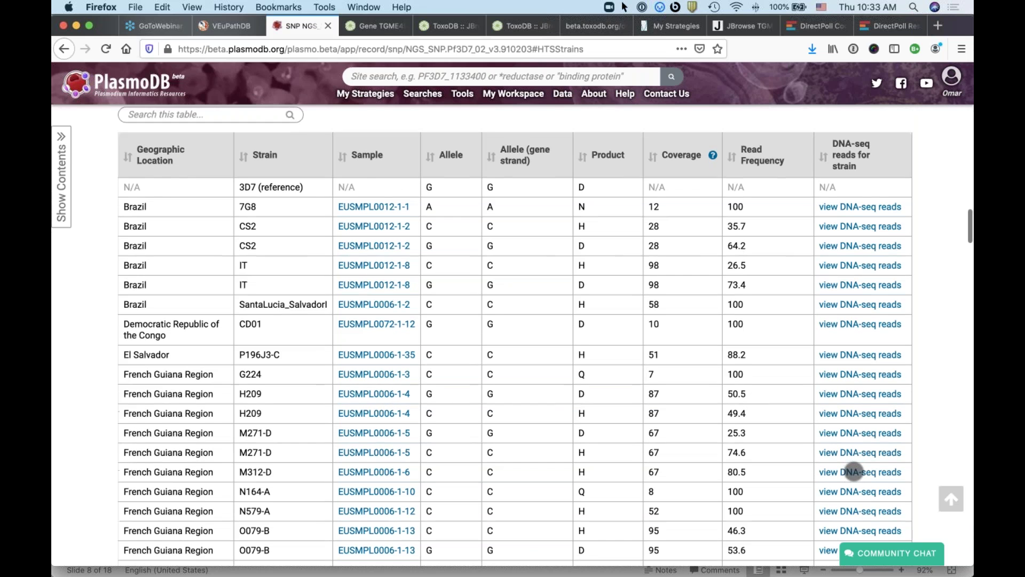
scroll(854, 470, down, 18)
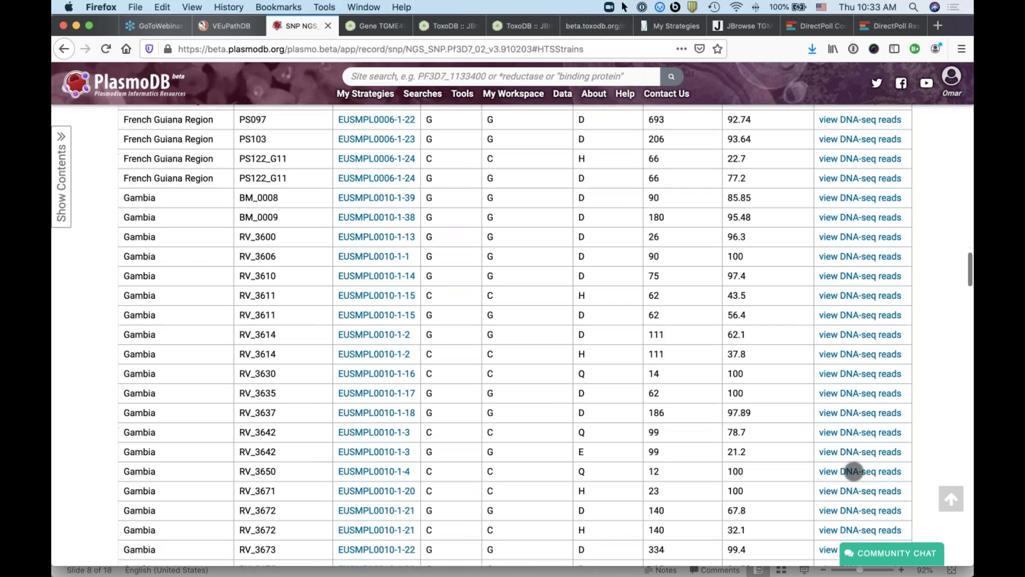
scroll(853, 472, down, 3)
scroll(853, 472, up, 20)
scroll(853, 471, up, 12)
scroll(853, 470, down, 5)
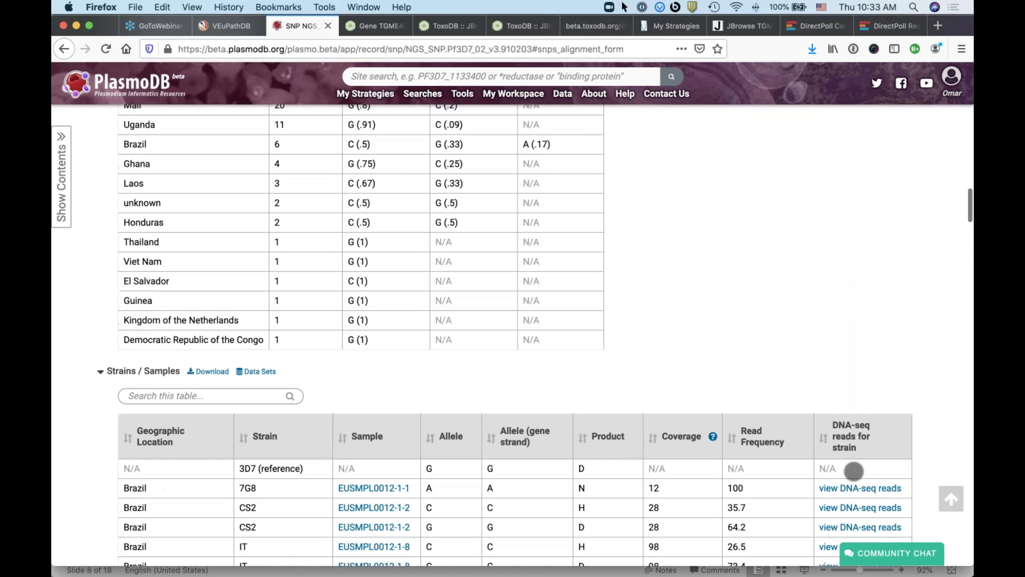
scroll(853, 471, down, 2)
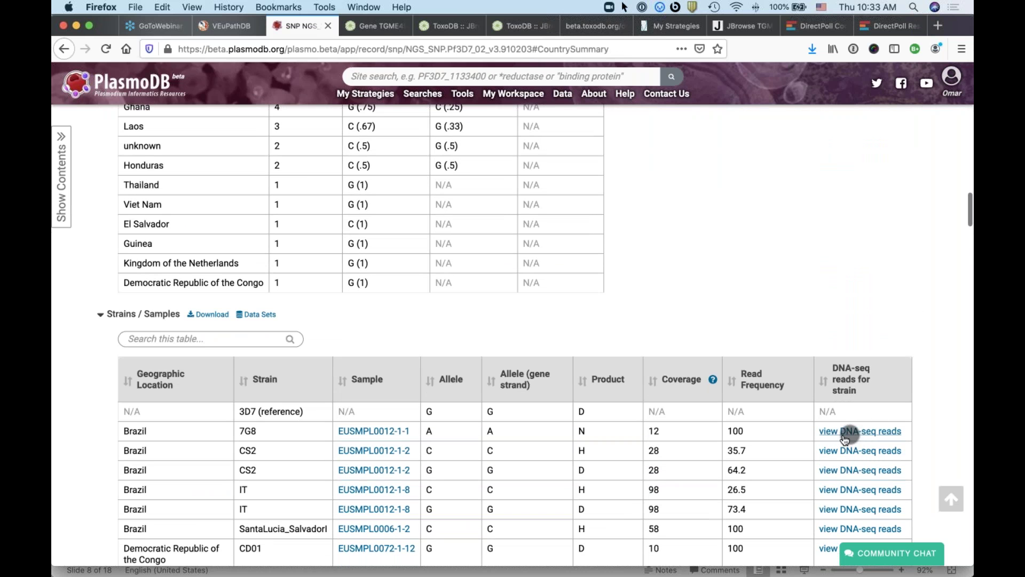
Switch to FungiDB, filter its searches by "snp" and open the SNP search Differences Within a Group of Isolates.
scroll(758, 273, up, 3)
scroll(758, 273, up, 20)
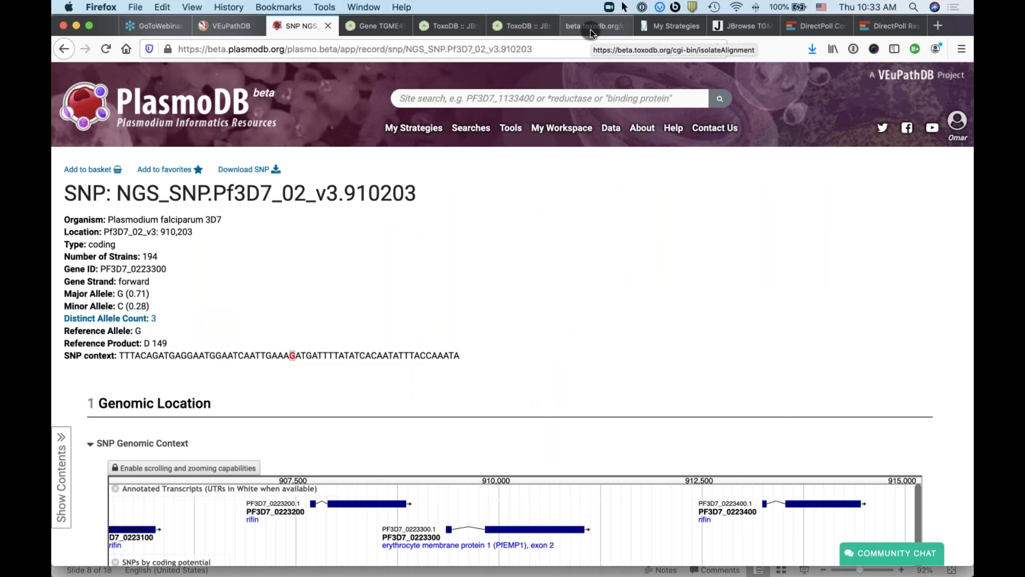
click(665, 29)
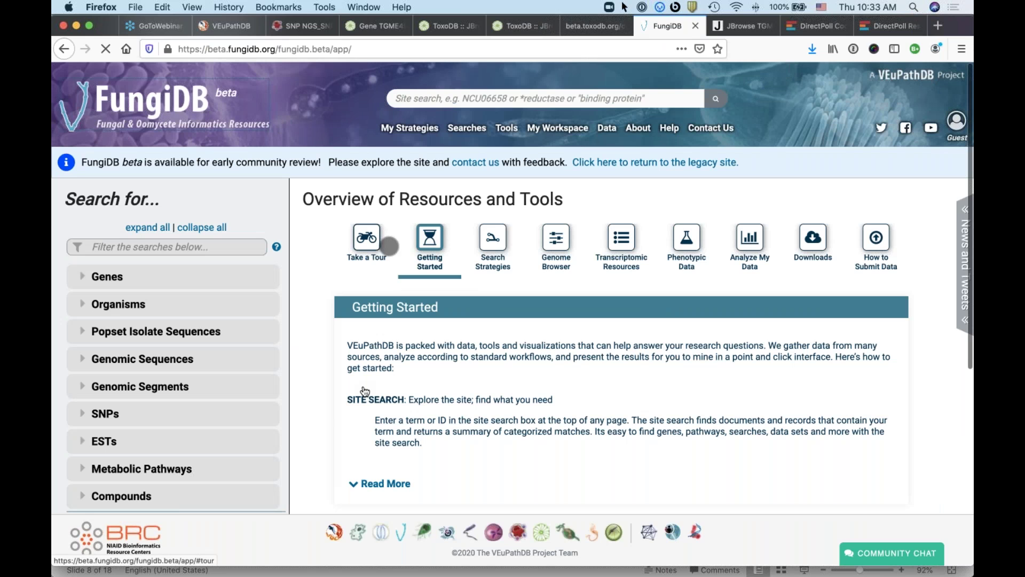
click(128, 250)
text(snp)
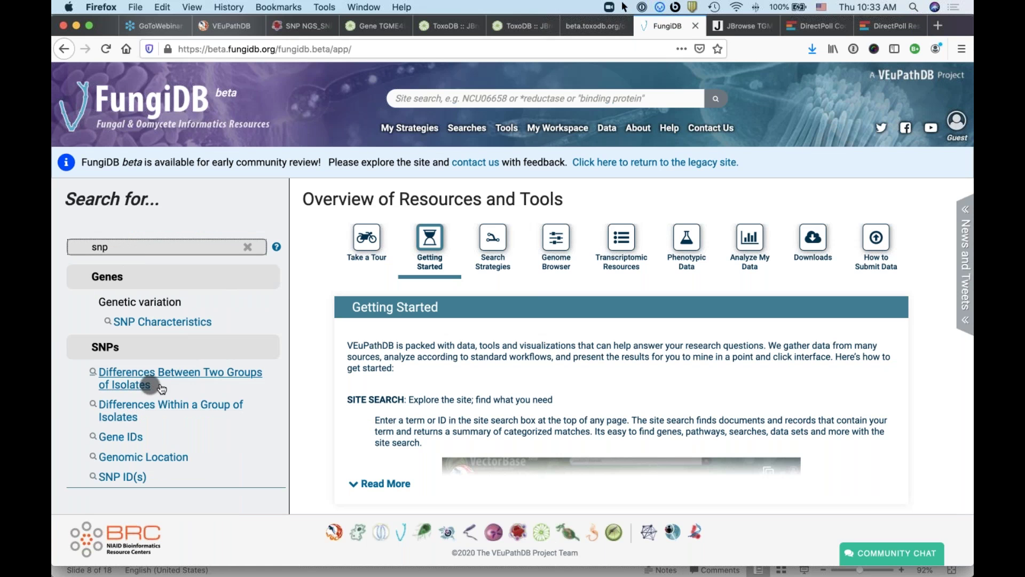
click(176, 408)
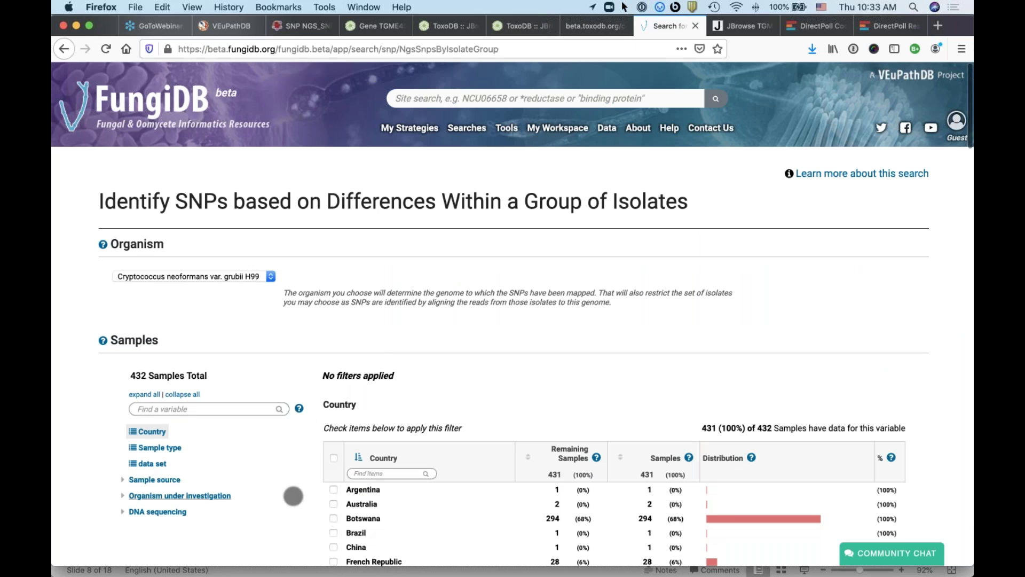
Set the organism to Candida auris strain B8441 and select the samples from all listed countries.
scroll(293, 496, down, 1)
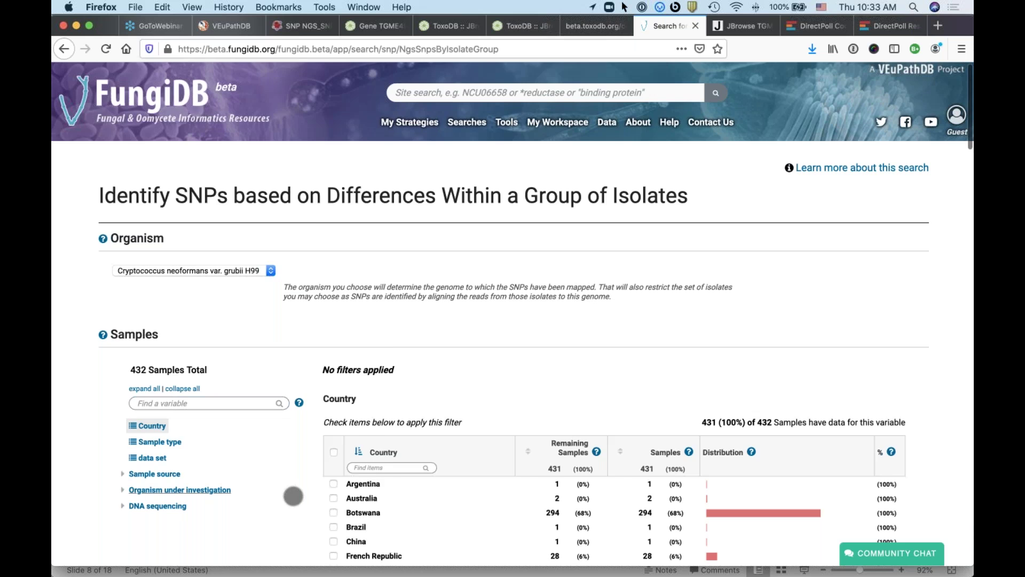
scroll(293, 496, down, 3)
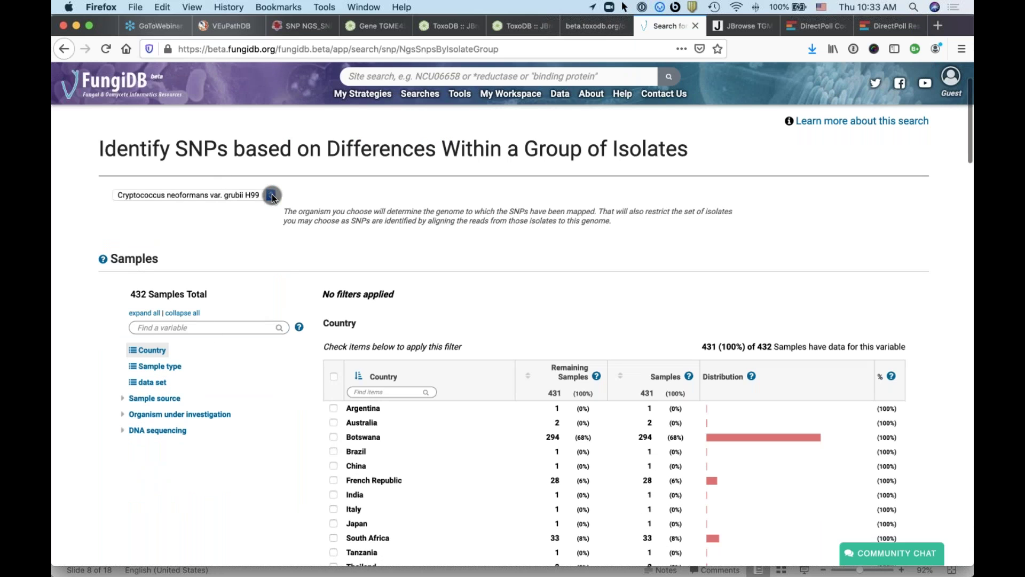
click(272, 196)
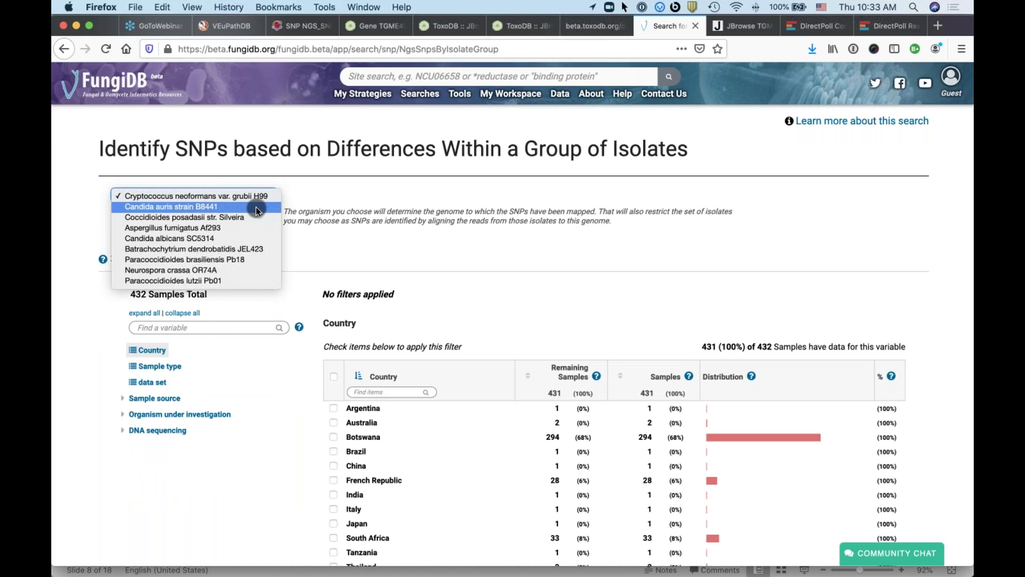
click(255, 206)
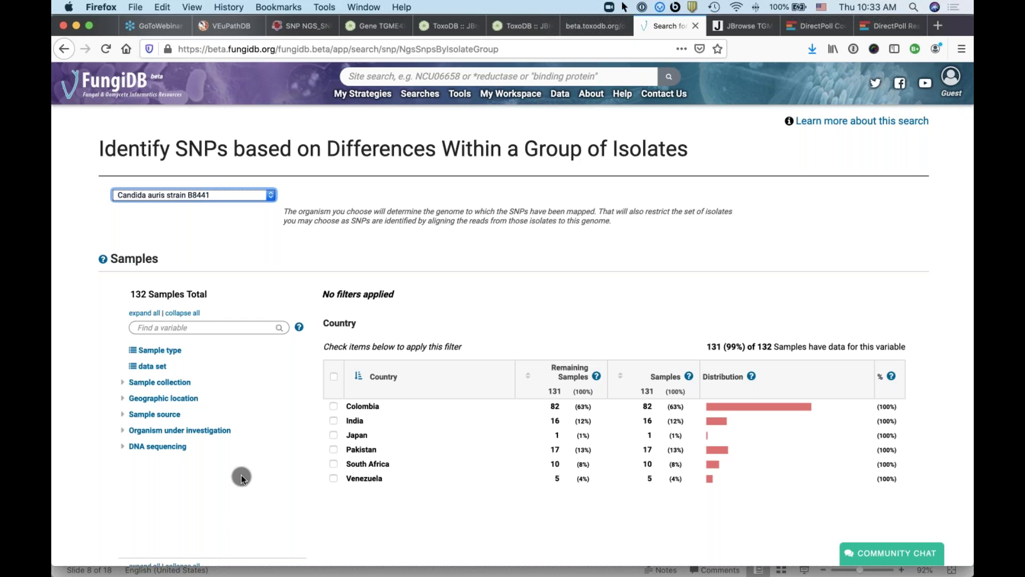
scroll(242, 475, down, 3)
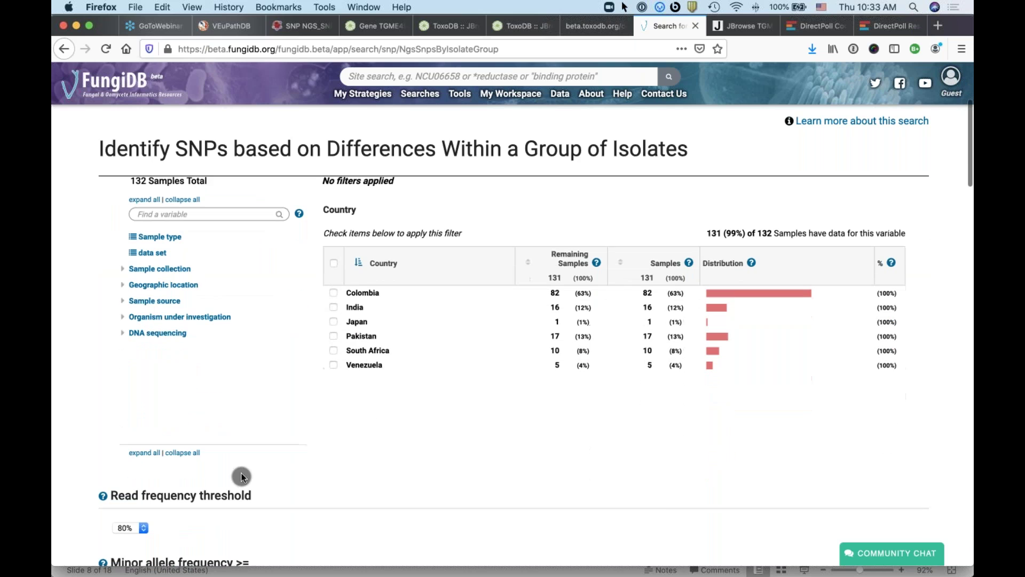
click(335, 264)
Set the minimum percent isolates with a base call to 100 and run the one-group SNP search.
scroll(284, 390, down, 5)
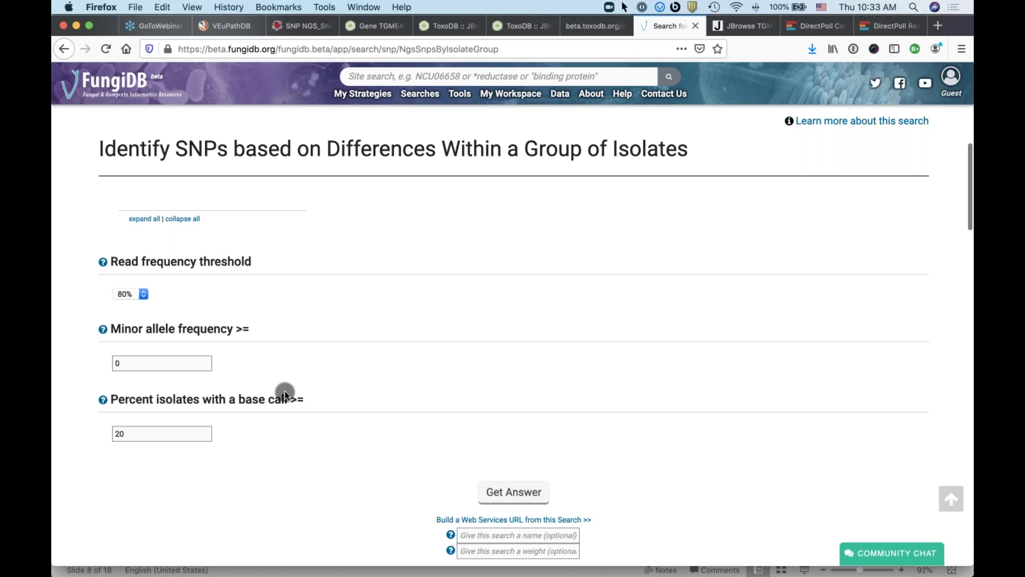
double_click(155, 431)
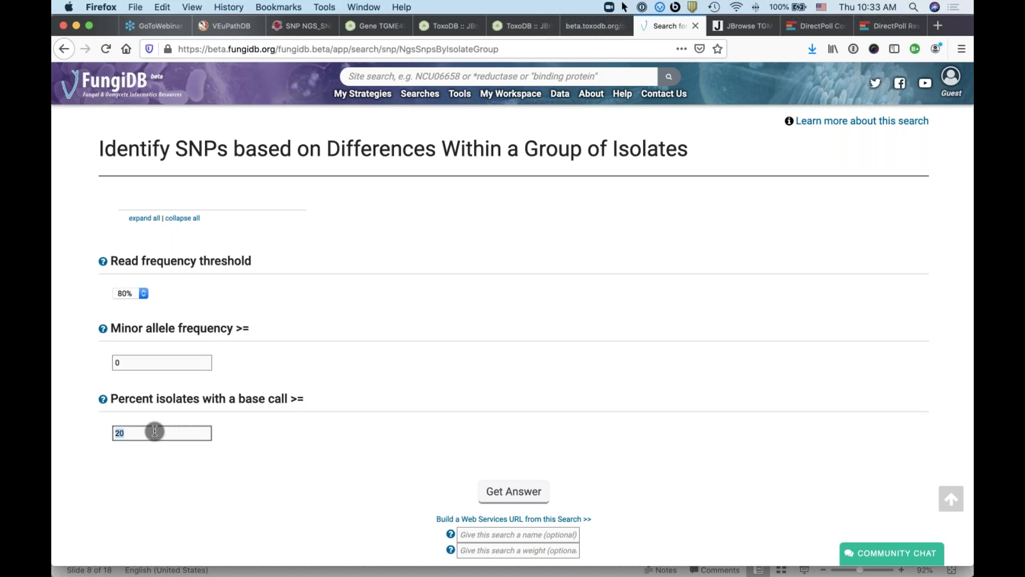
text(50)
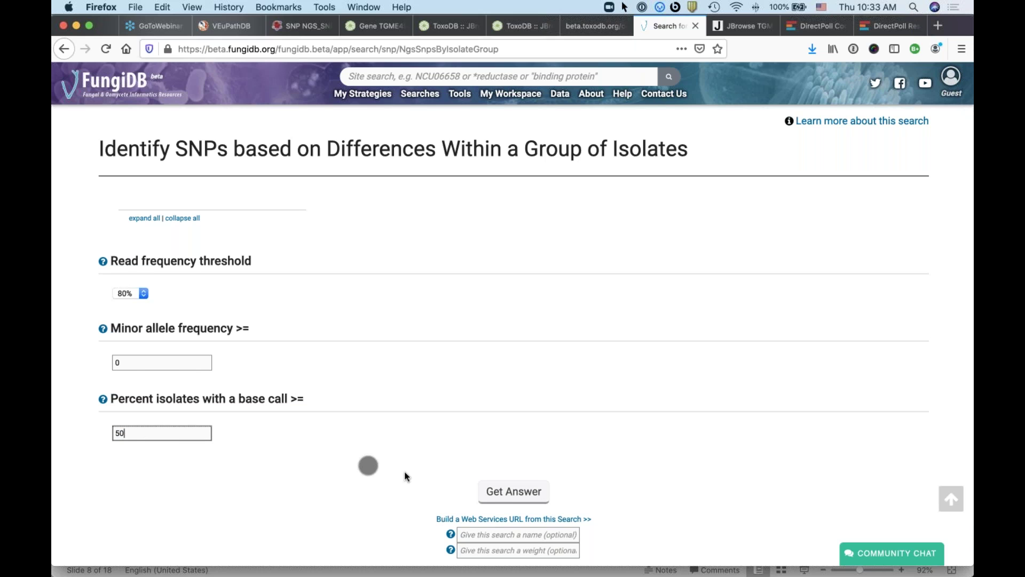
scroll(175, 431, down, 1)
double_click(163, 405)
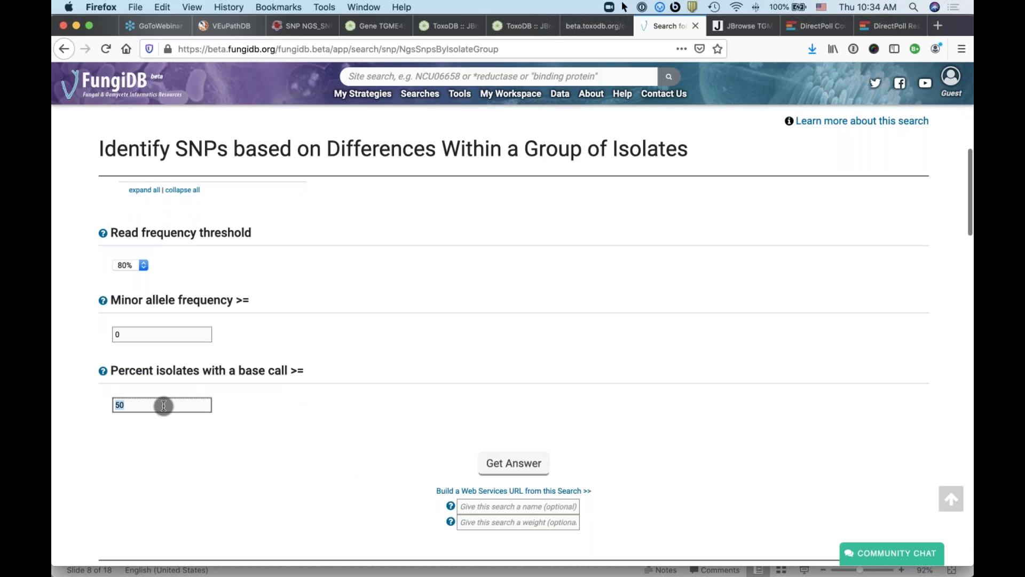
text(100)
click(532, 466)
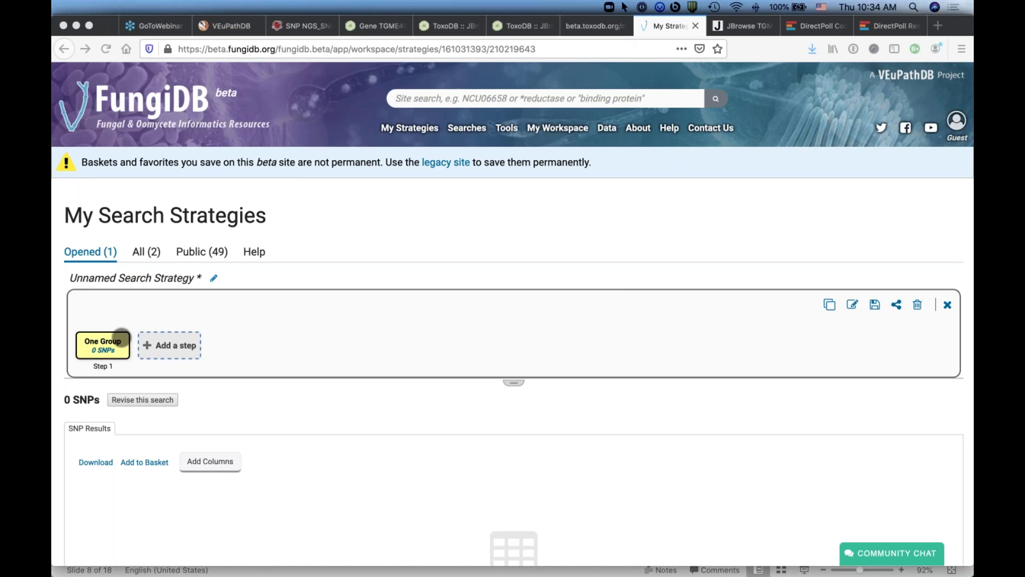
Revise the One Group step so the minimum percent isolates with a base call is 20.
click(121, 337)
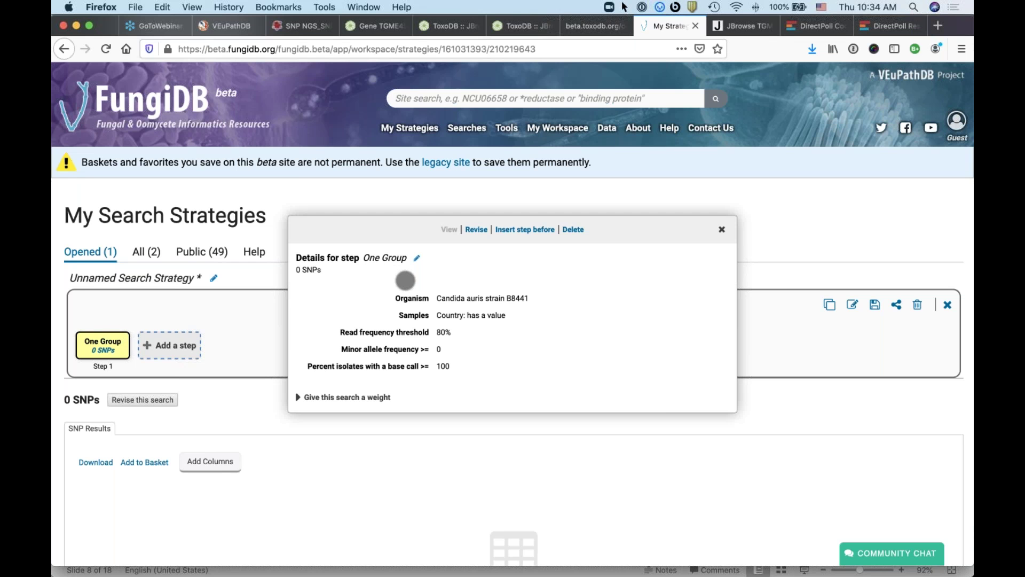
click(477, 230)
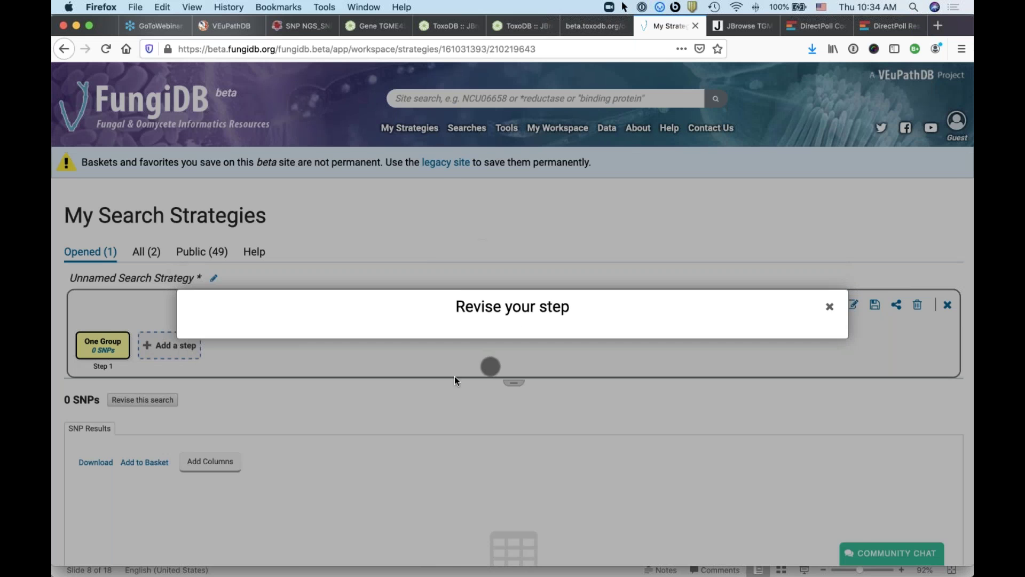
scroll(269, 447, down, 6)
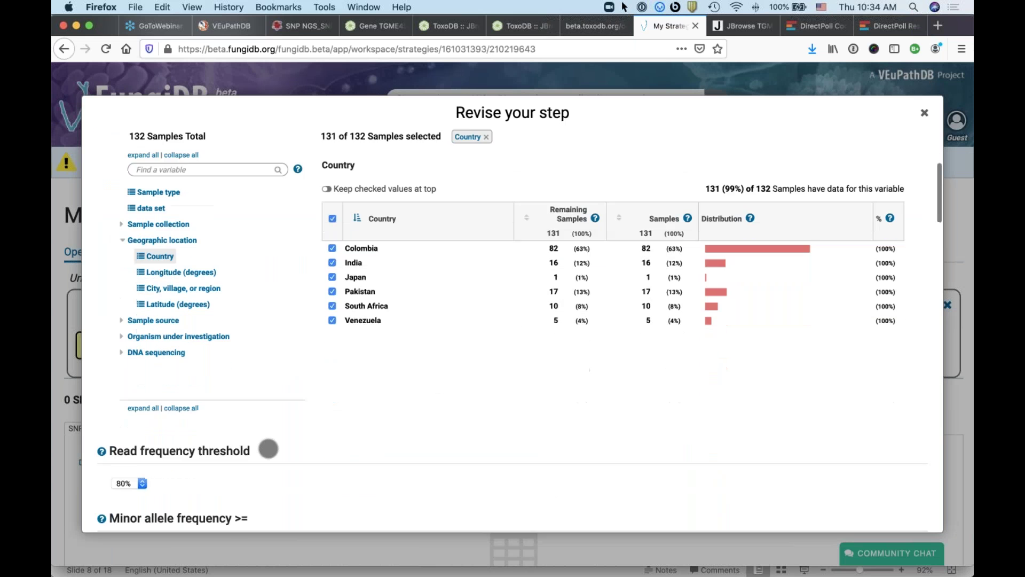
scroll(269, 447, down, 2)
double_click(156, 387)
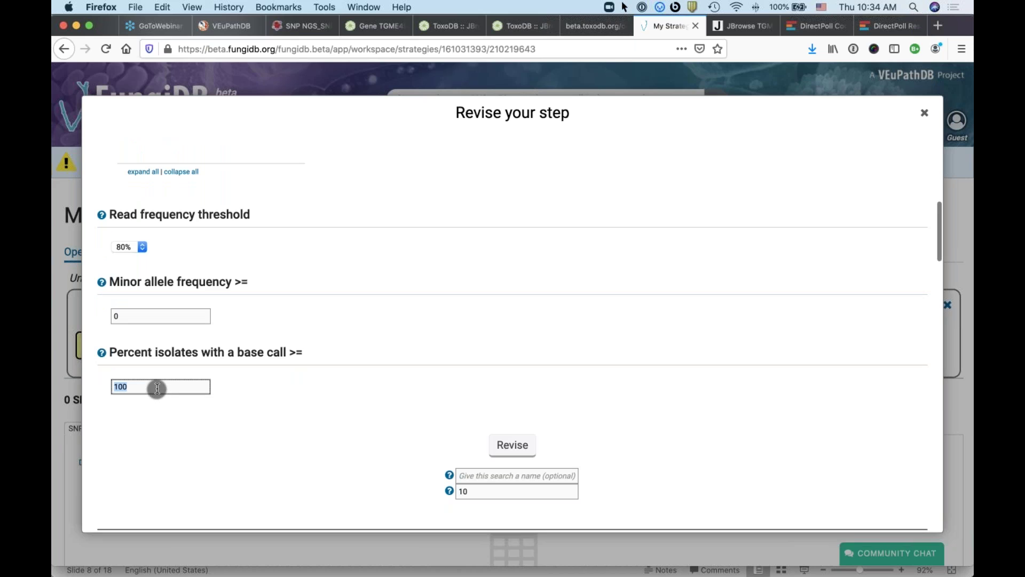
text(20)
click(528, 444)
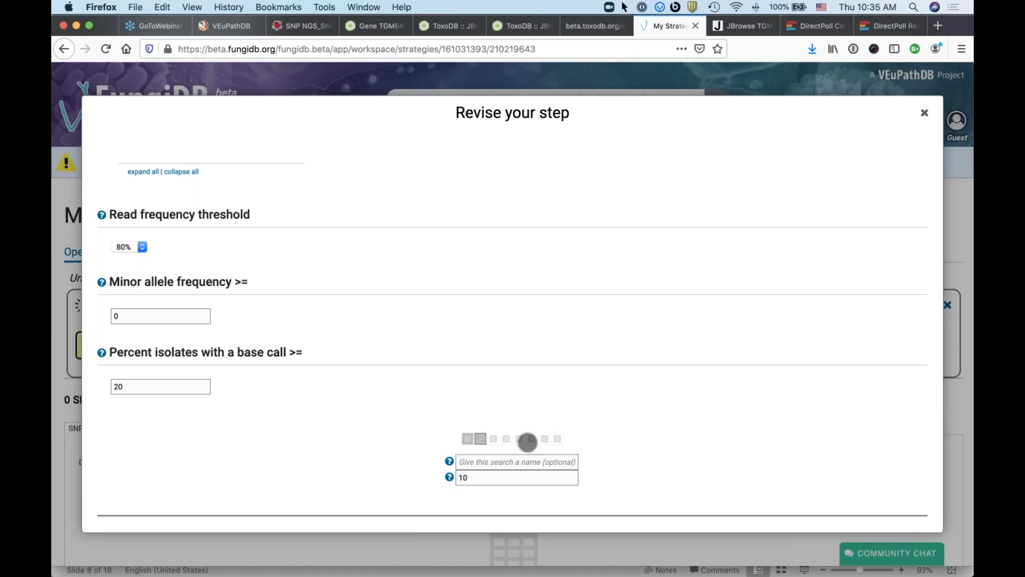
key(Escape)
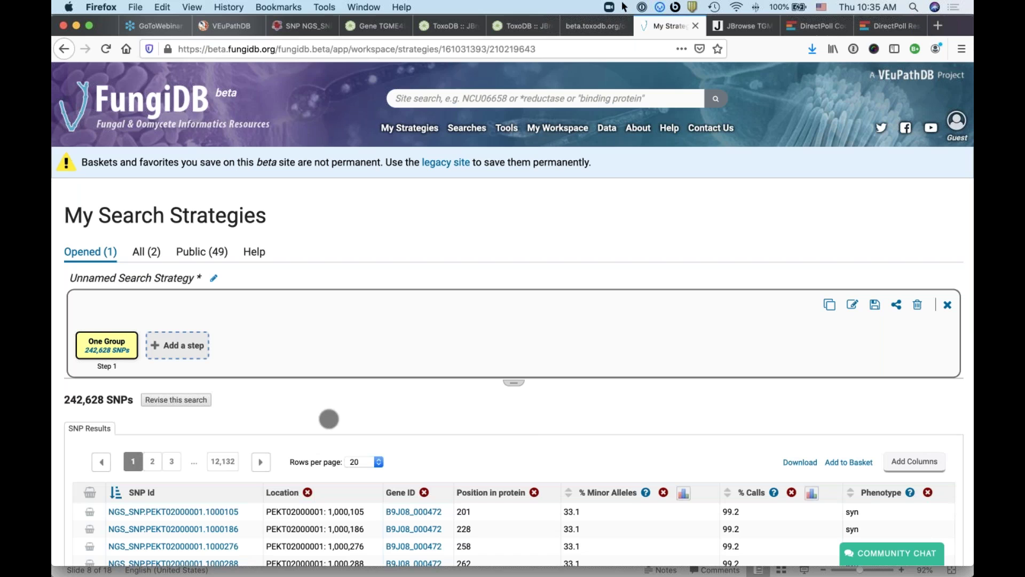
Examine the Candida auris SNP results for location, gene ID, percent minor alleles, percent calls and phenotype.
mouse_move(122, 357)
scroll(325, 420, down, 1)
scroll(324, 421, down, 2)
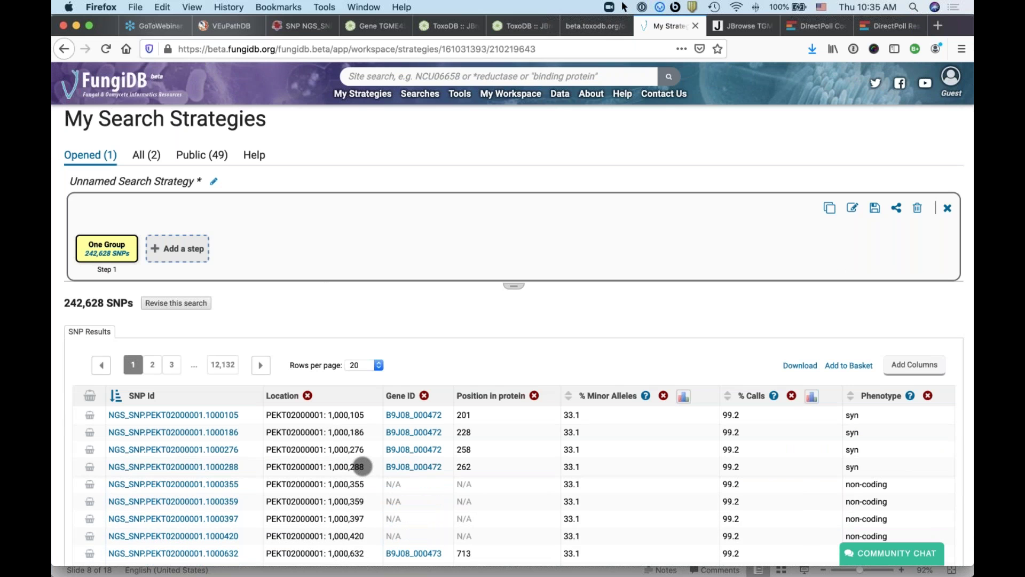
scroll(419, 341, down, 1)
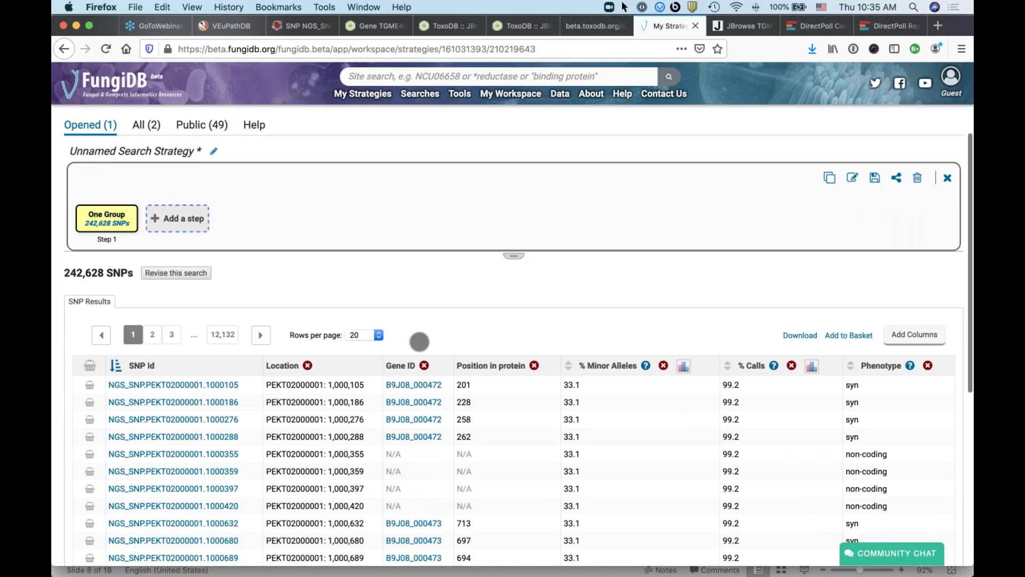
scroll(419, 341, down, 1)
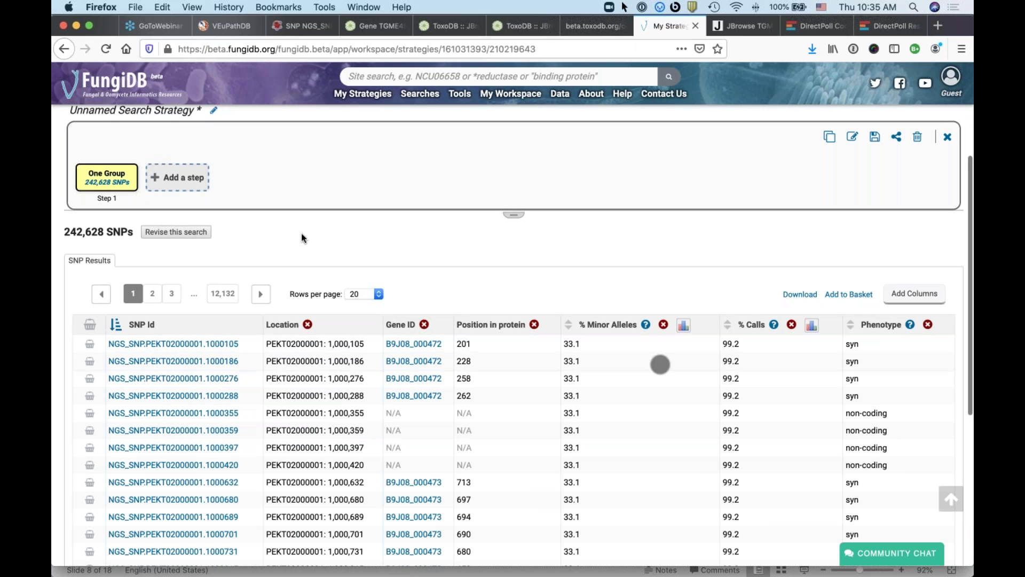
scroll(299, 233, up, 3)
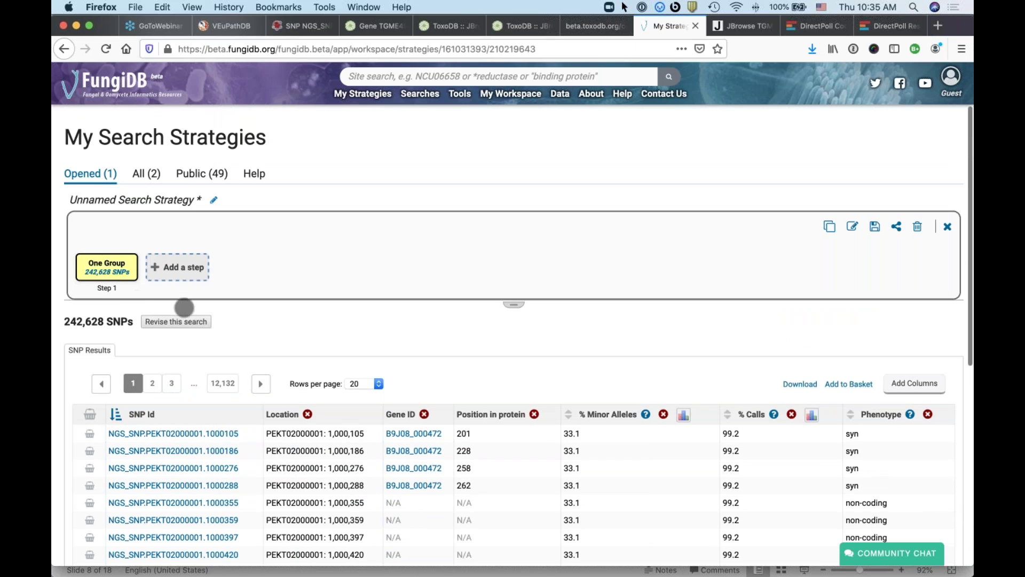
mouse_move(107, 269)
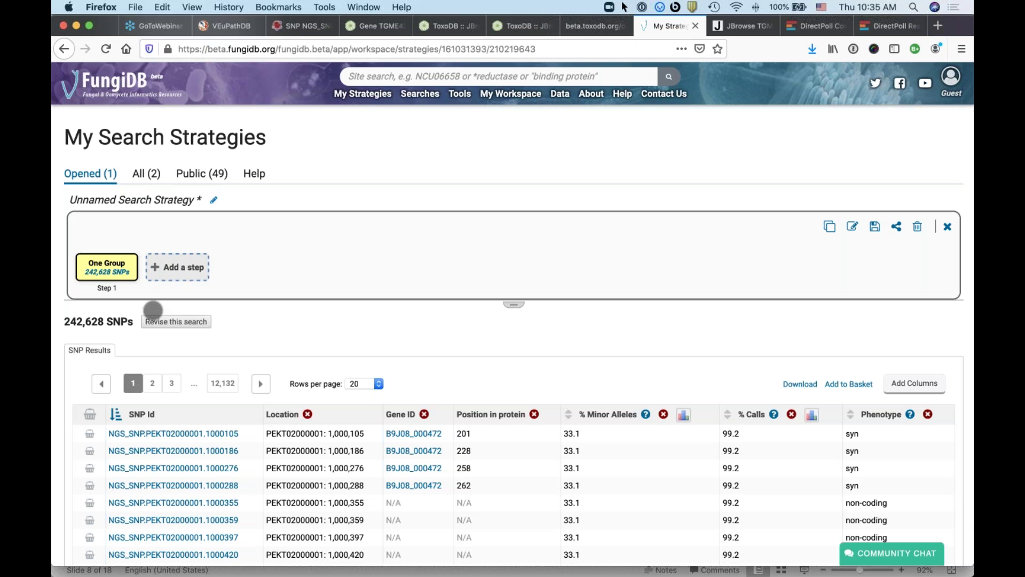
Add a Genomic Colocation step to the strategy, based on a new gene search by Organism.
click(175, 265)
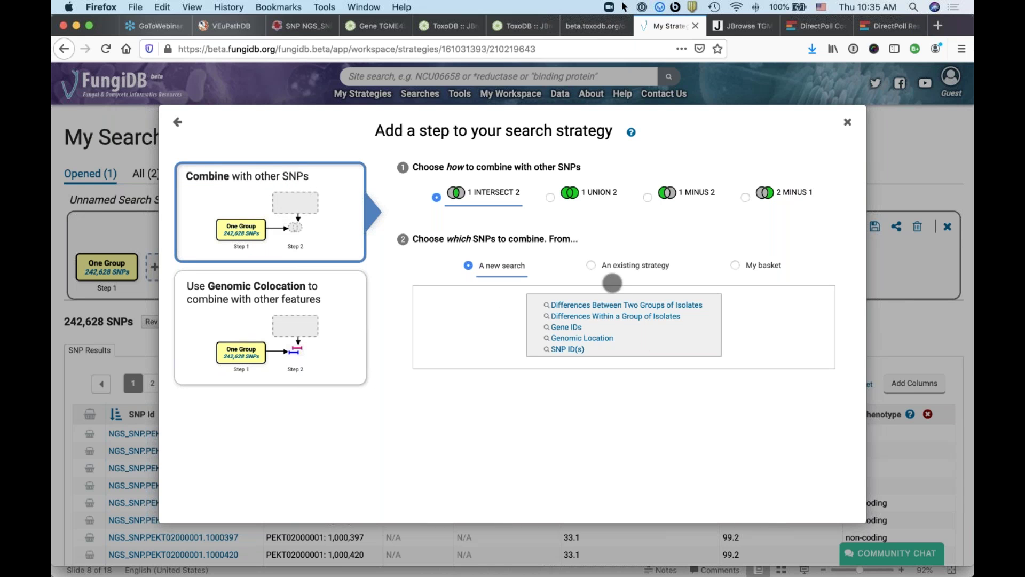
click(251, 304)
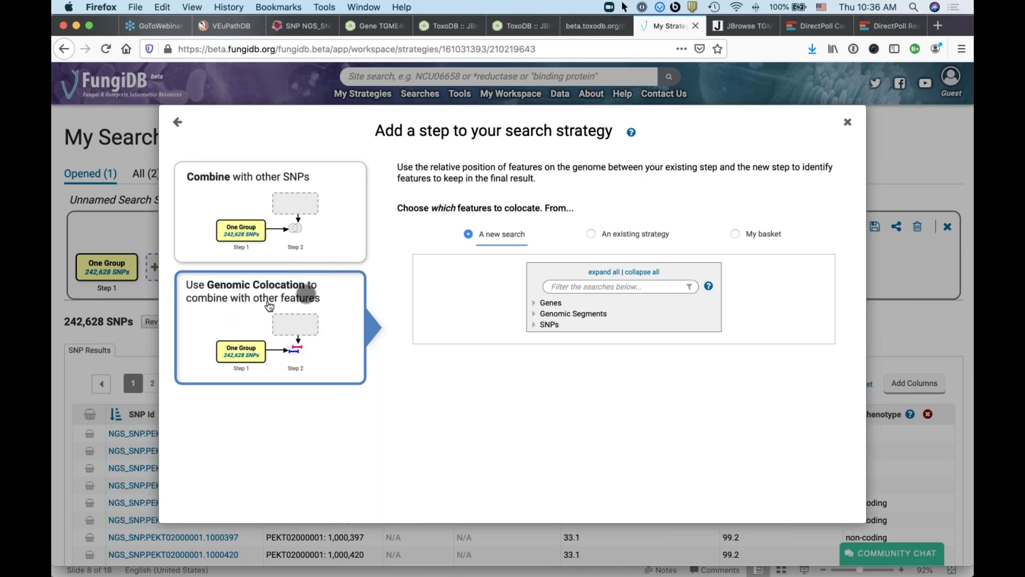
click(586, 286)
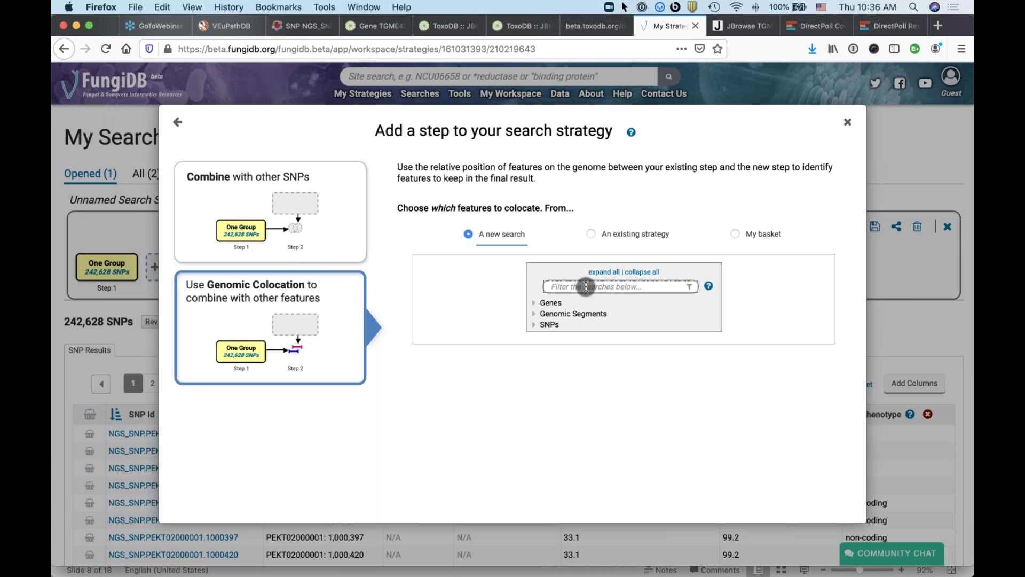
text(org)
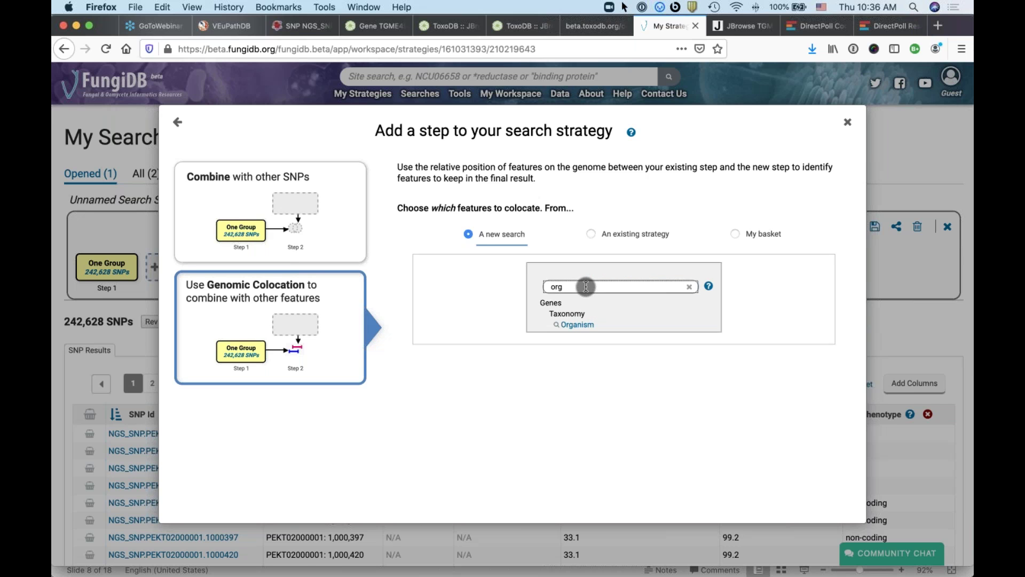
click(580, 326)
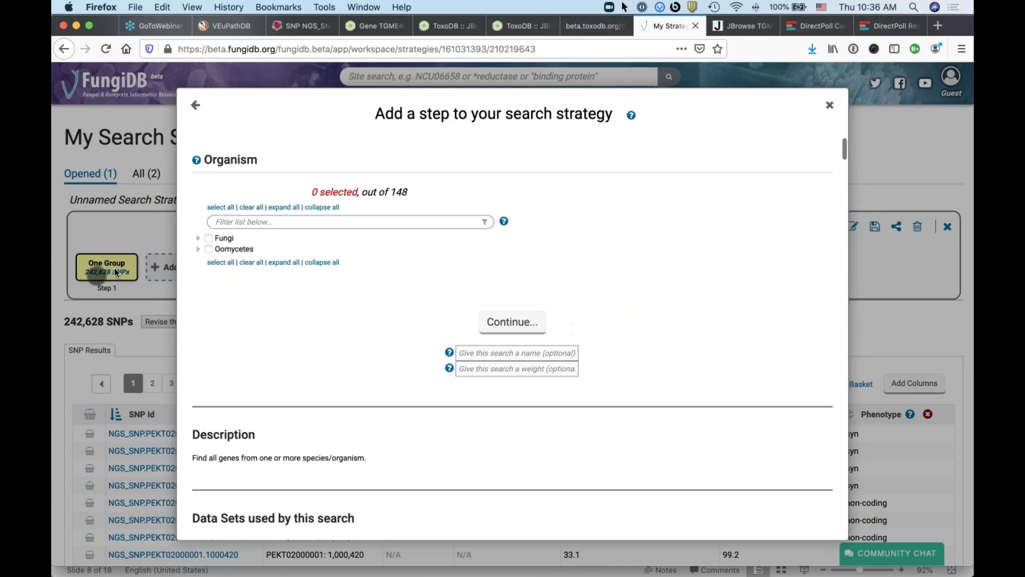
Select Candida auris strain B8441 as the gene search organism and continue to the colocation settings.
click(237, 222)
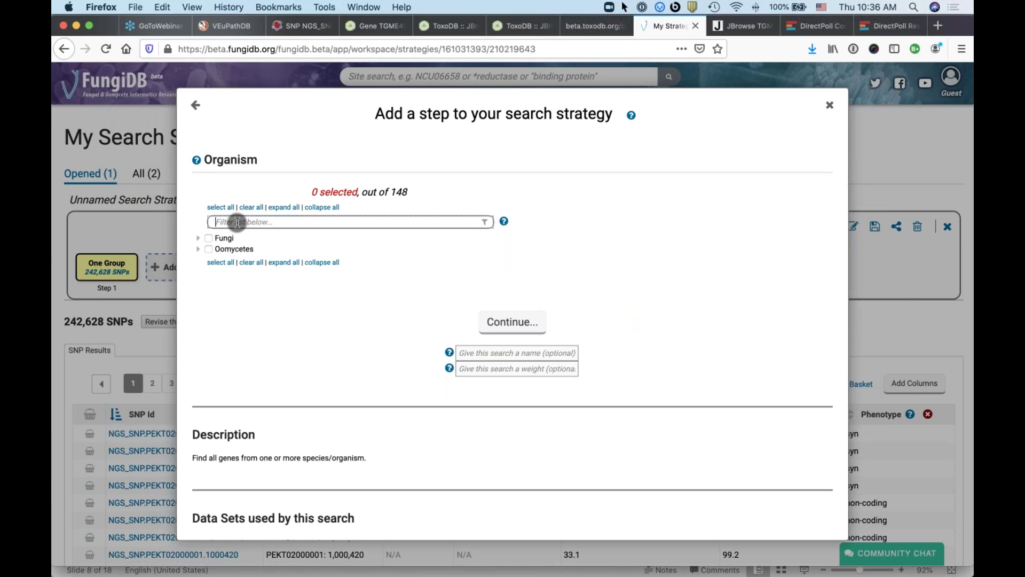
text(aur)
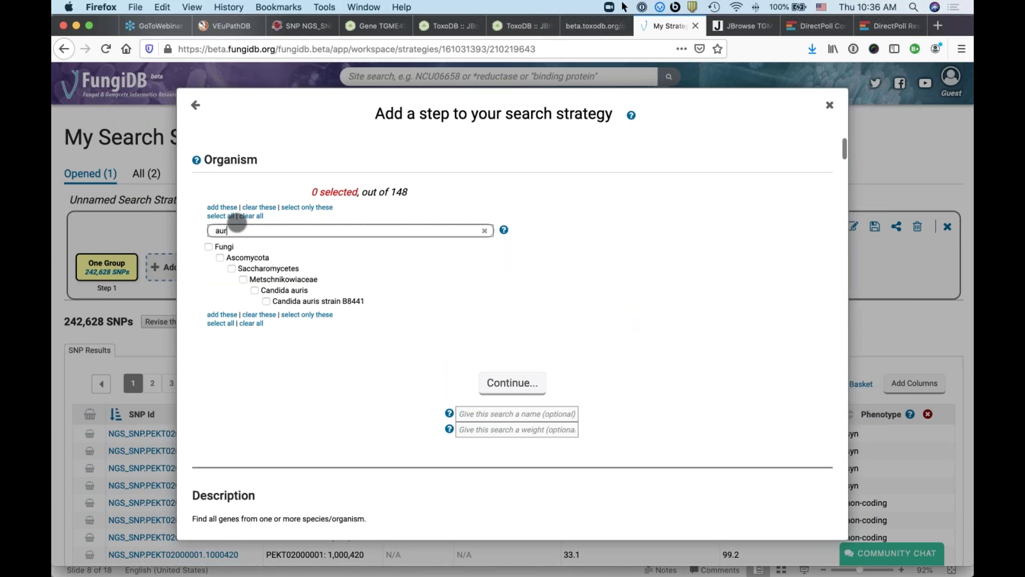
click(266, 301)
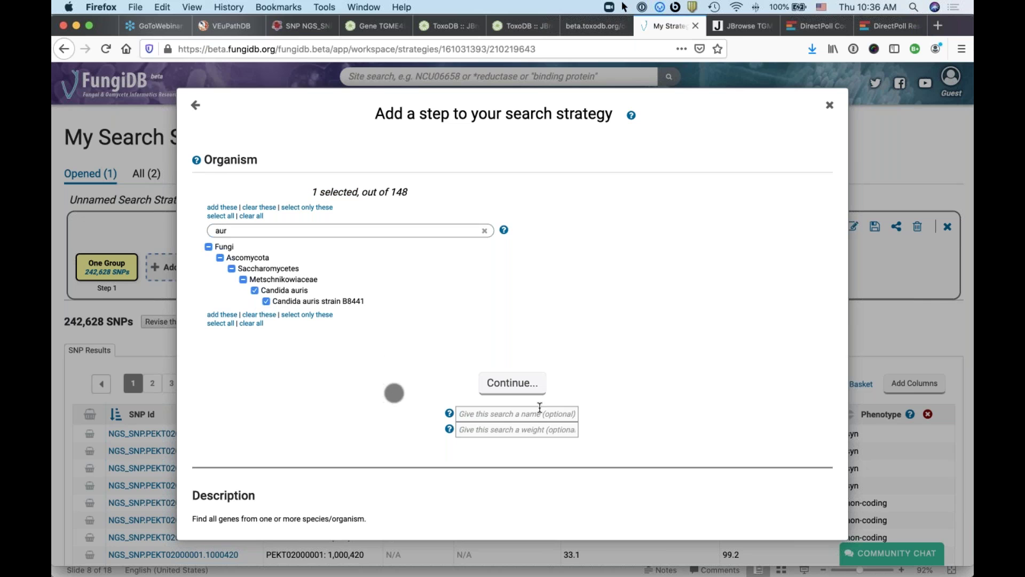
click(521, 383)
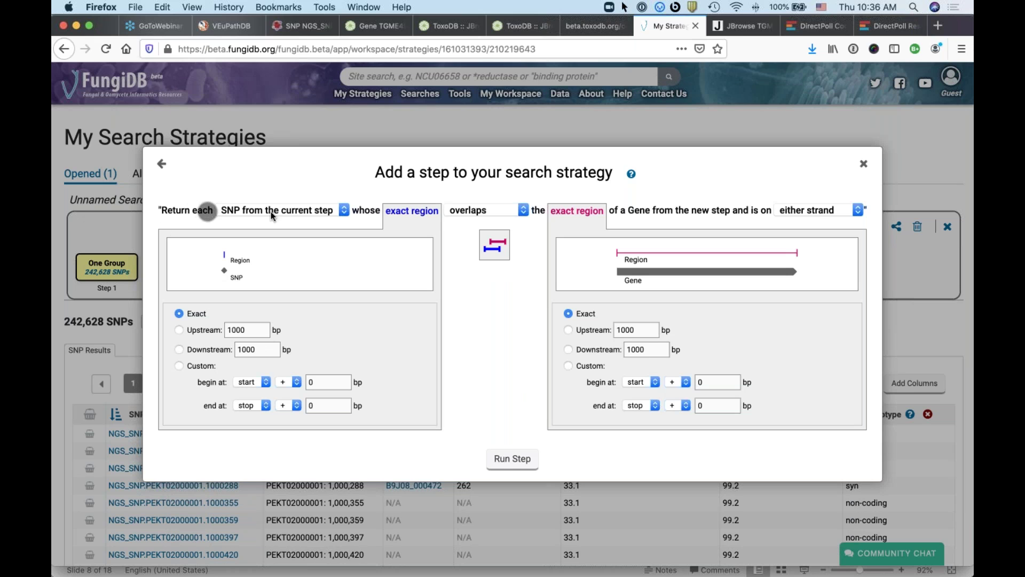
Configure the colocation to return each Gene from the new step whose 100 bp upstream region overlaps a SNP's exact region, and run it.
click(319, 211)
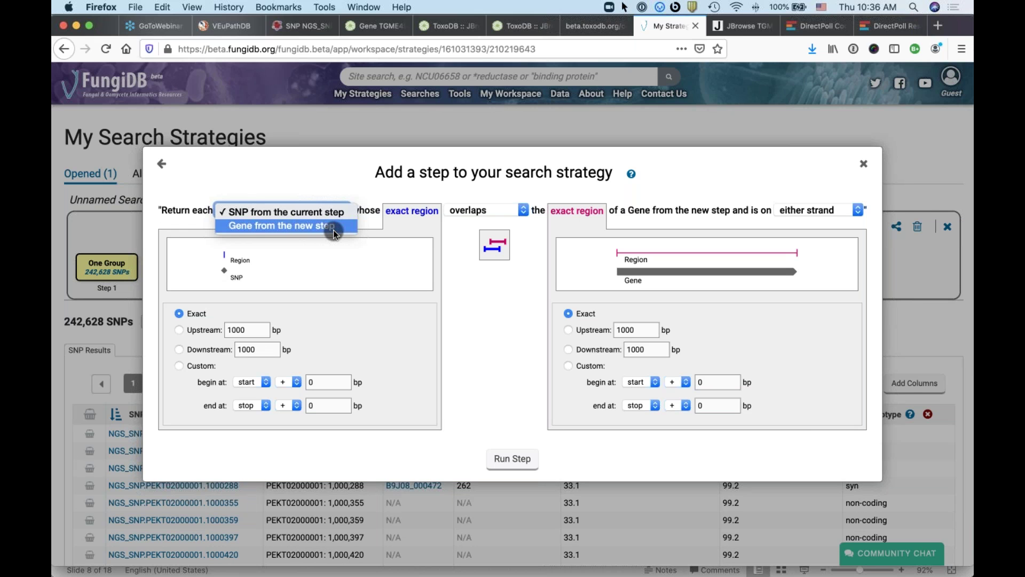
click(335, 231)
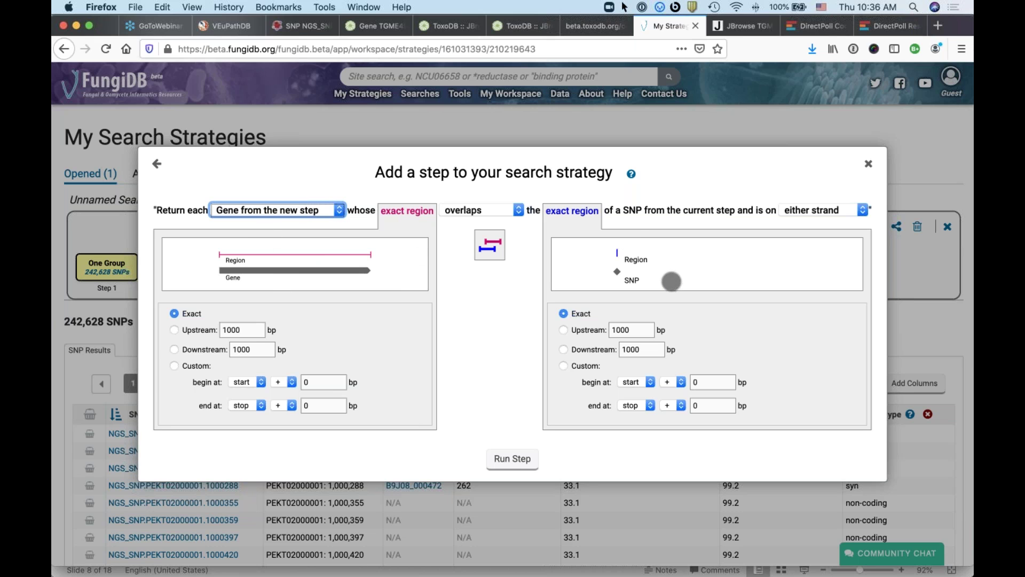
click(173, 331)
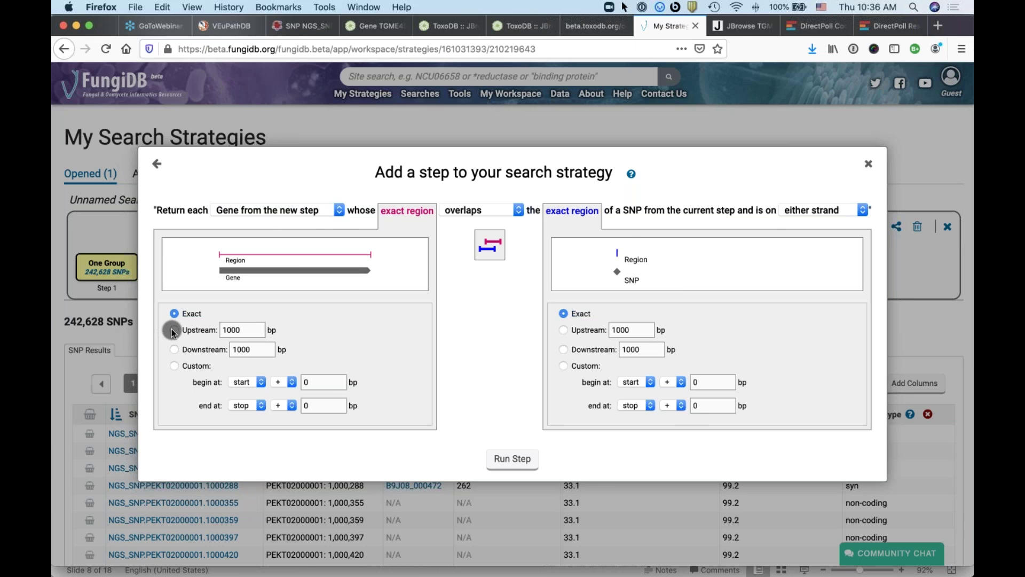
click(173, 331)
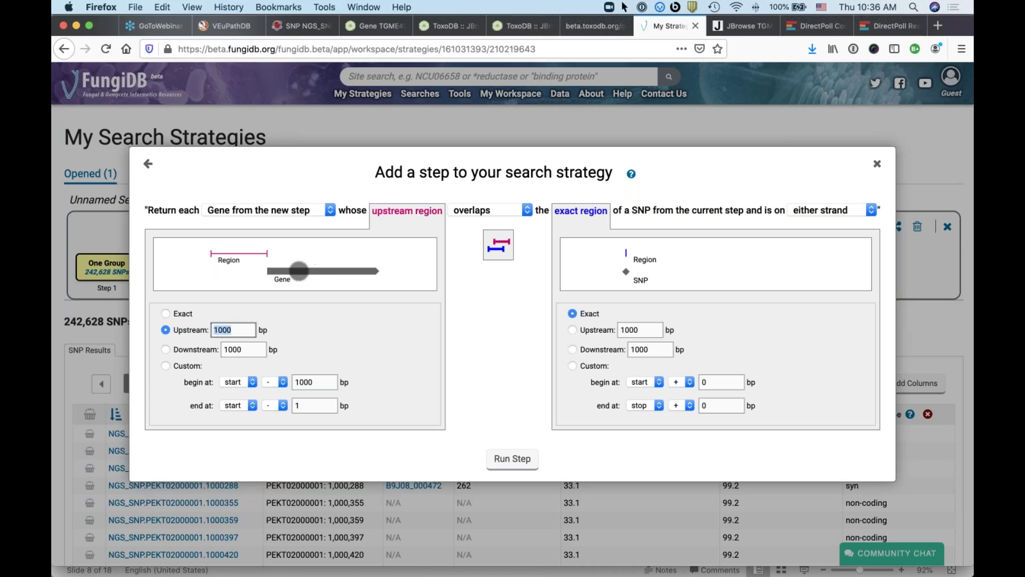
text(1)
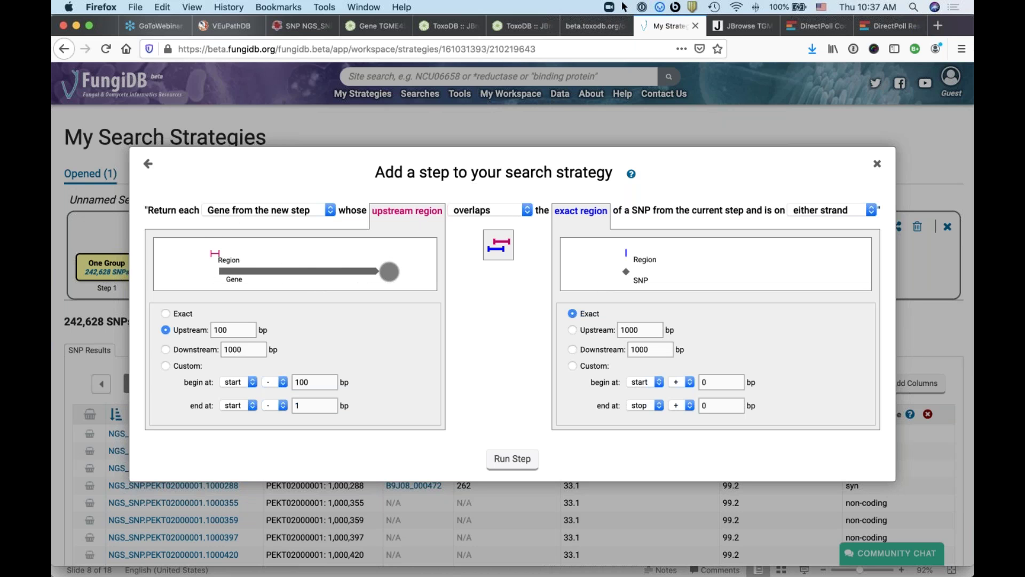
click(510, 459)
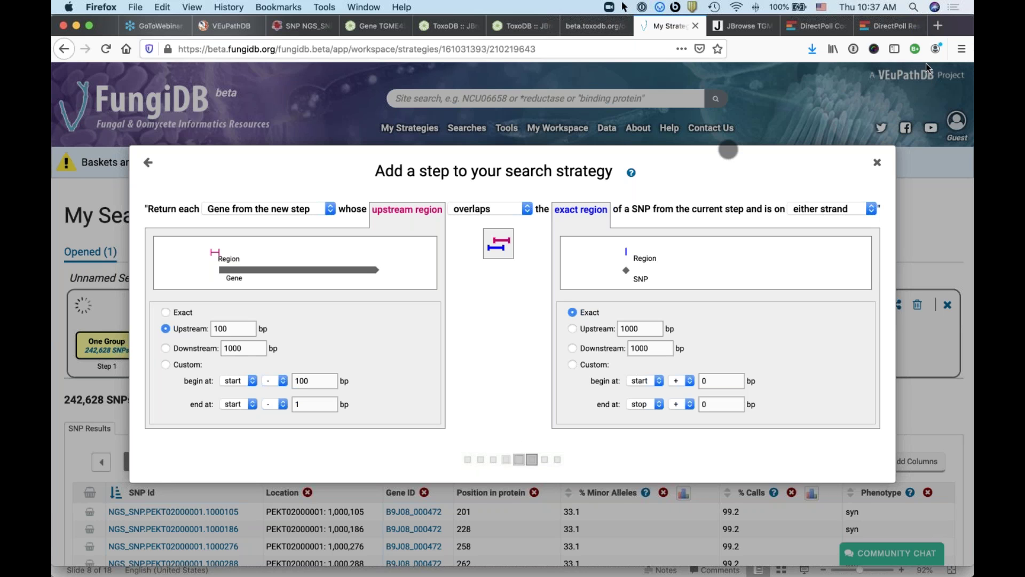
click(963, 53)
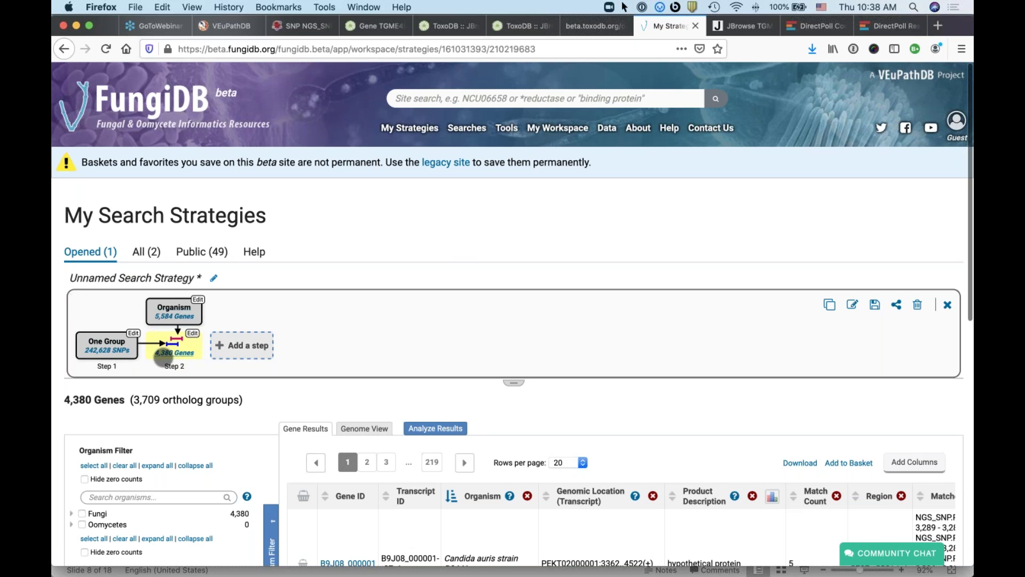
scroll(464, 425, down, 5)
scroll(465, 425, up, 5)
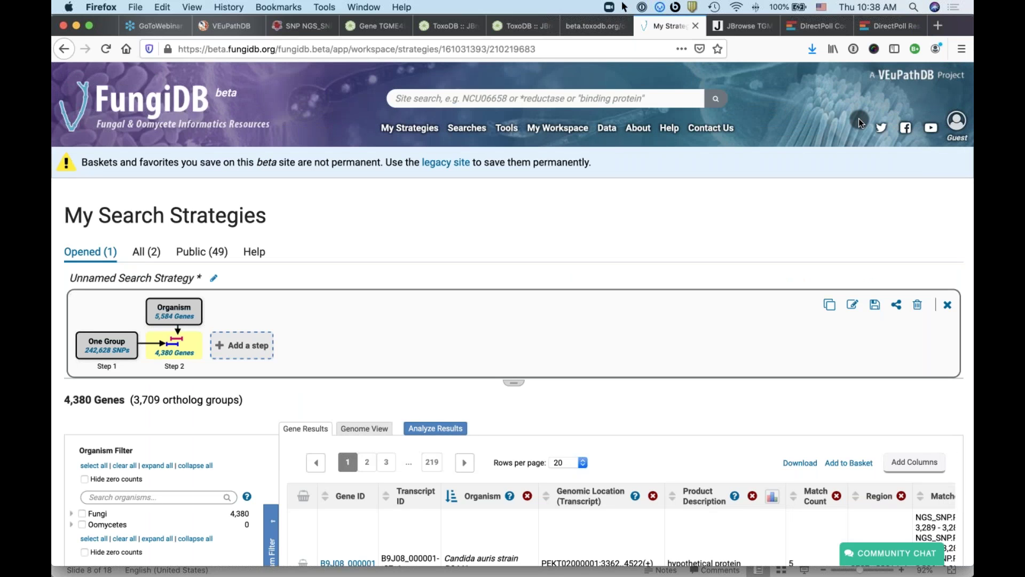
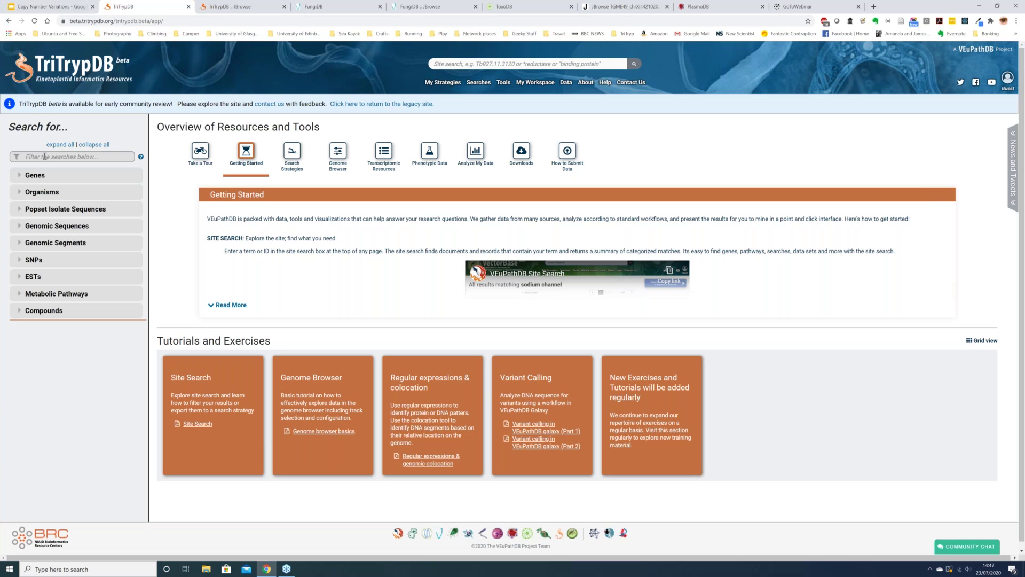
Filter the TriTrypDB searches by "copy" and open the Copy Number/Ploidy search for genomic sequences.
click(44, 157)
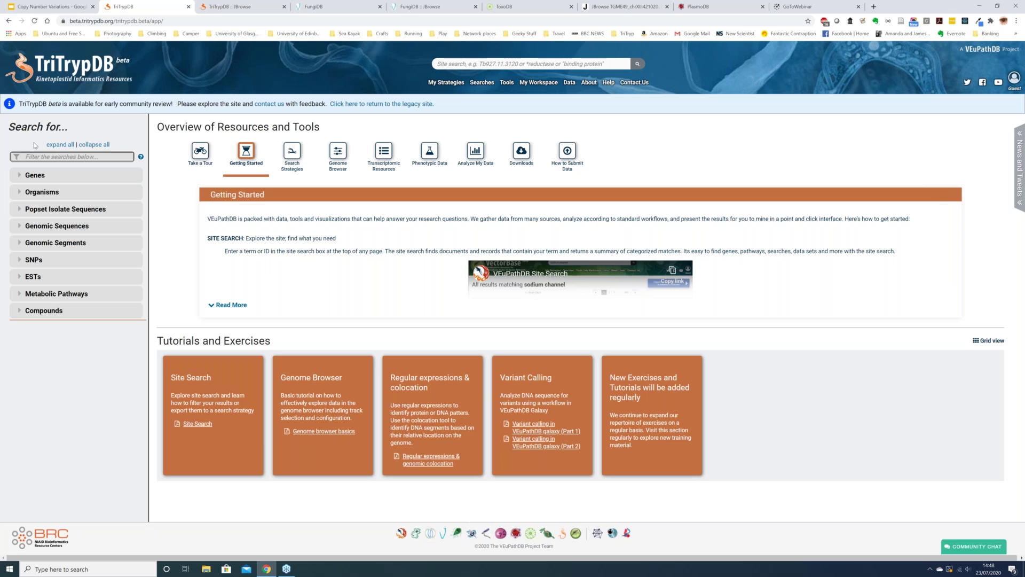
text(copy)
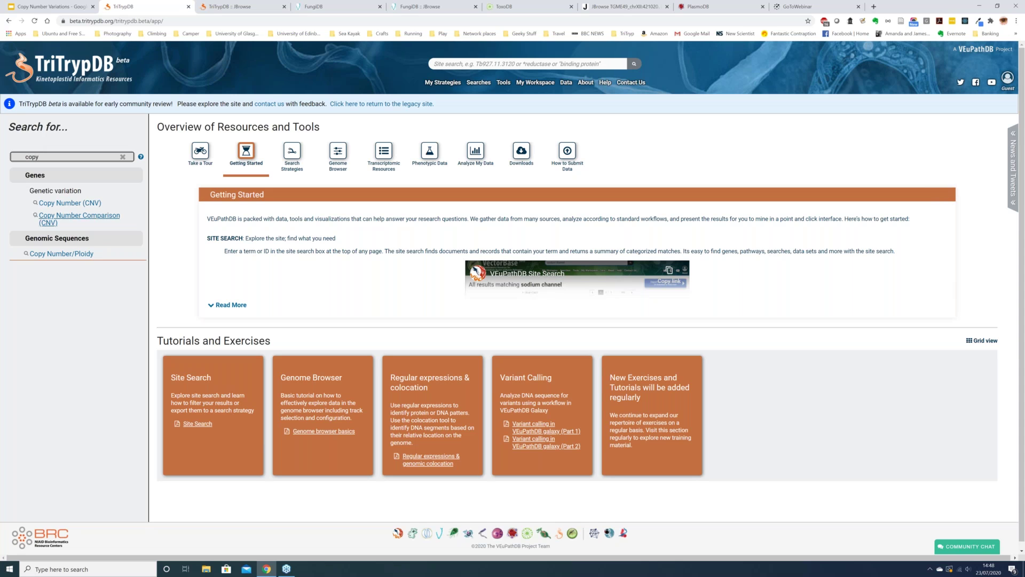
click(57, 255)
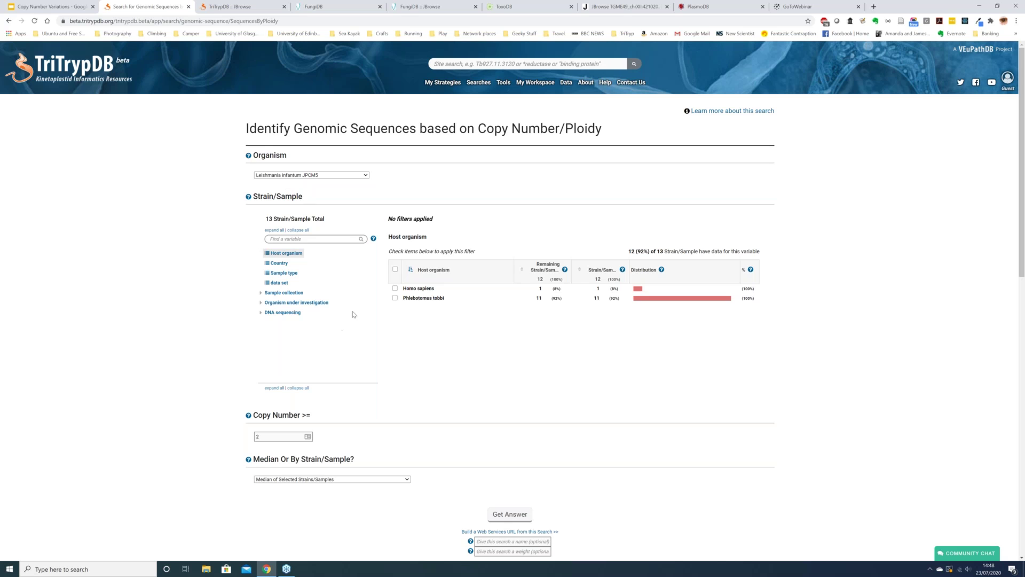
Limit the Leishmania infantum JPCM5 samples to host organism Phlebotomus tobbi and set the minimum copy number to 3.
click(395, 298)
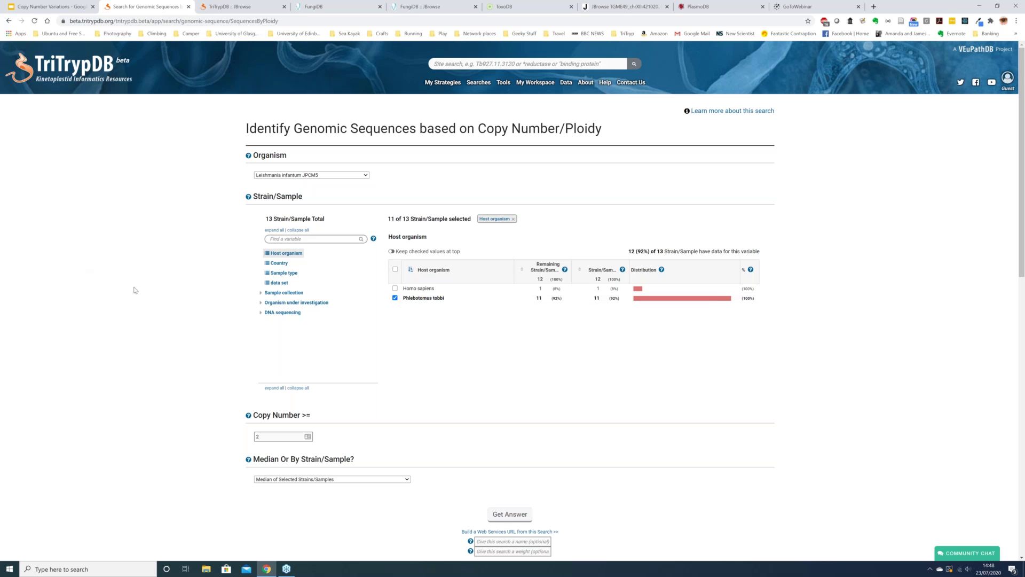
scroll(134, 290, down, 1)
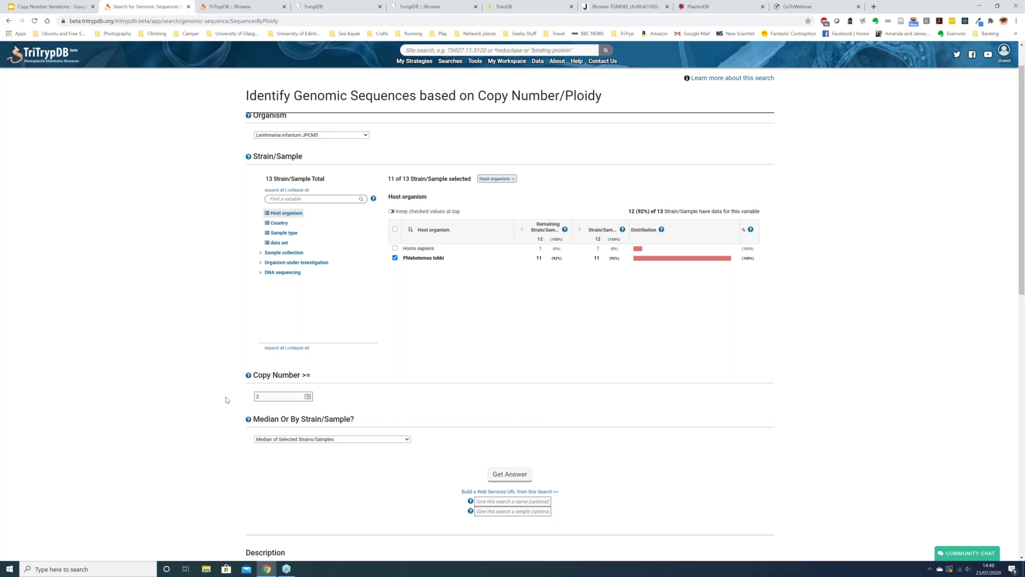
click(258, 398)
click(264, 396)
text(3)
Base the copy number criterion on Median of Selected Strains/Samples and run the Copy Number/Ploidy search.
click(404, 440)
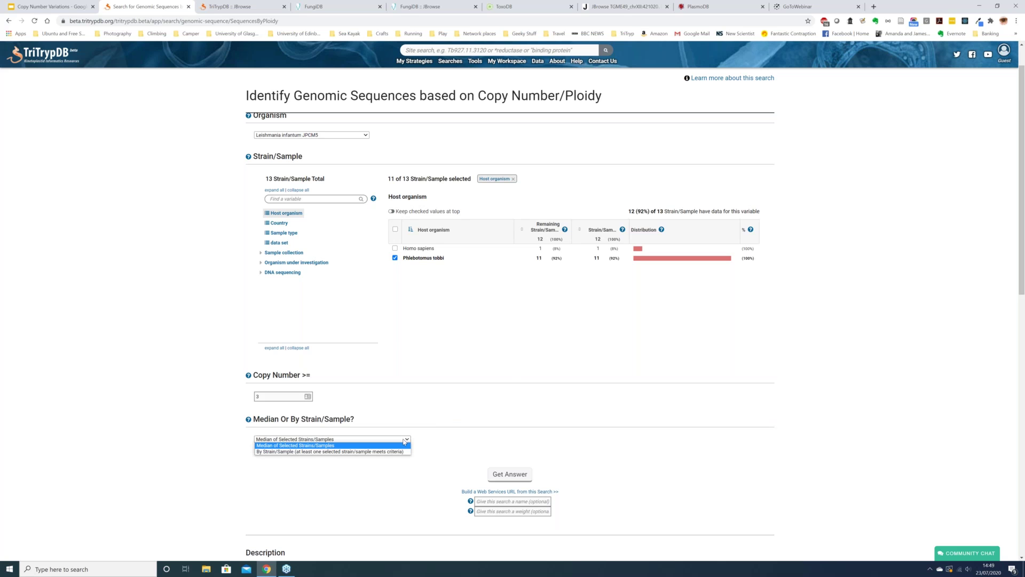
click(367, 452)
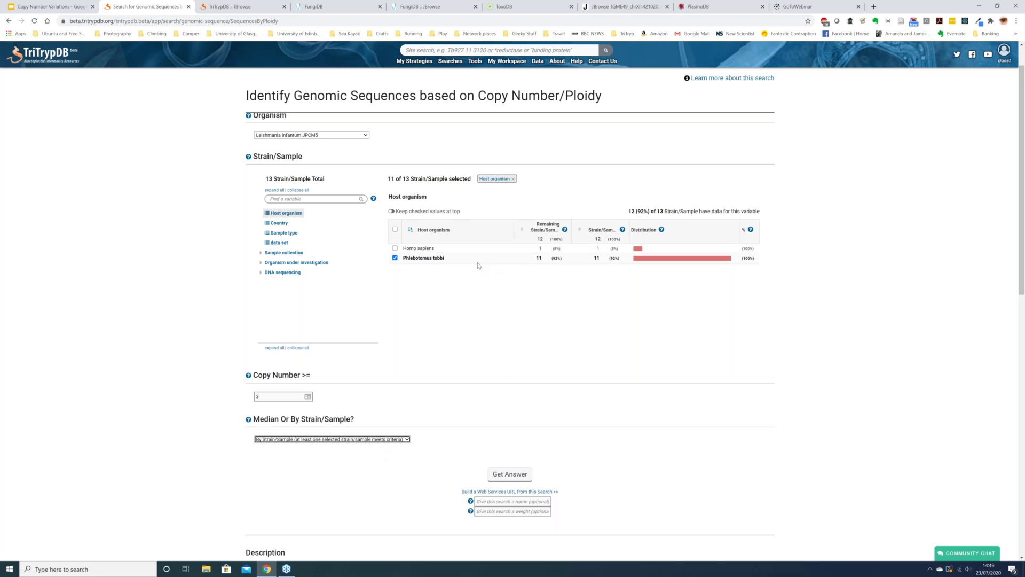
click(403, 440)
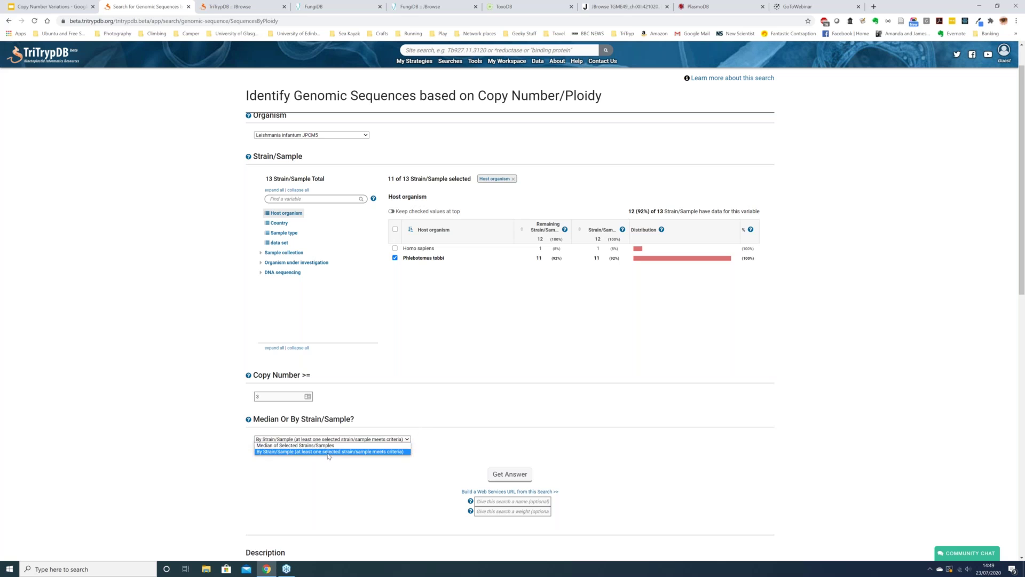
click(330, 447)
click(508, 477)
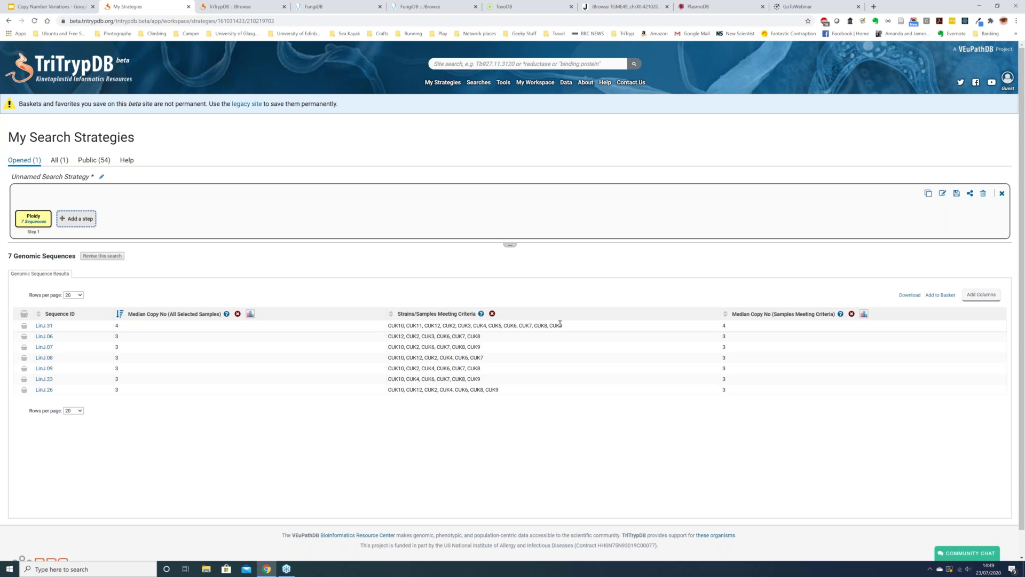
Revise the Ploidy step to use By Strain/Sample, where at least one selected strain/sample meets the criteria.
mouse_move(49, 213)
click(49, 213)
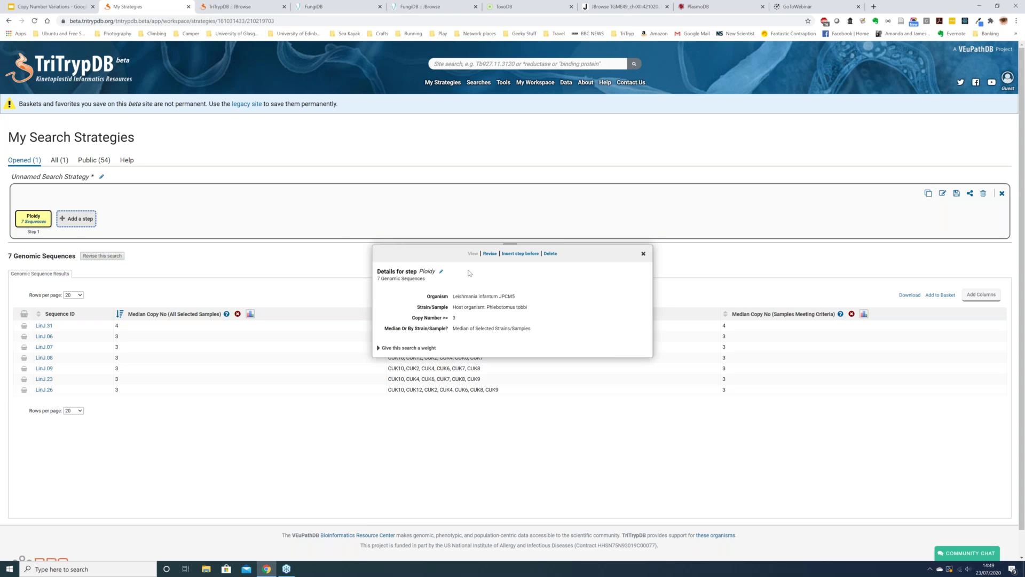
click(489, 253)
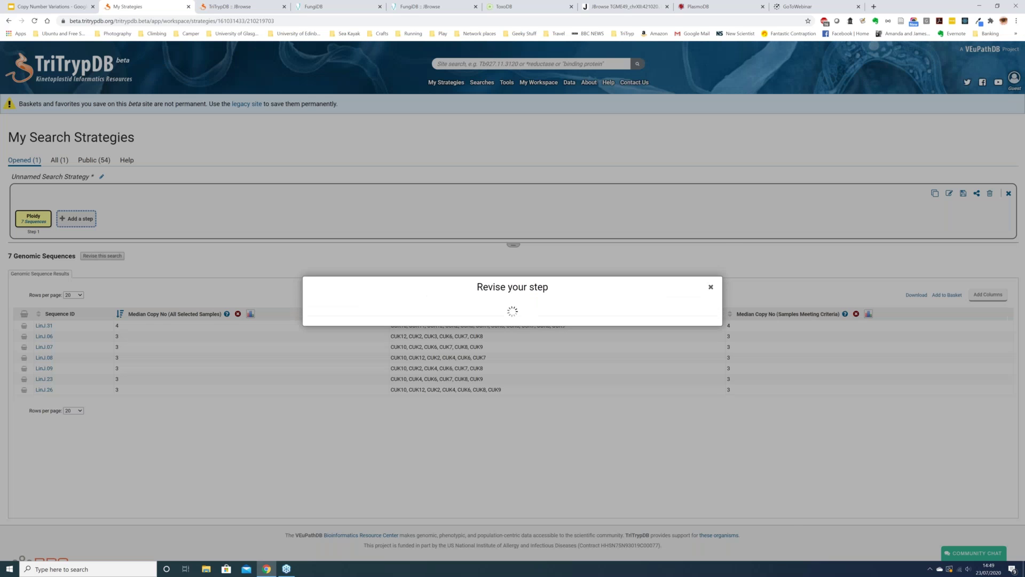
scroll(441, 363, down, 2)
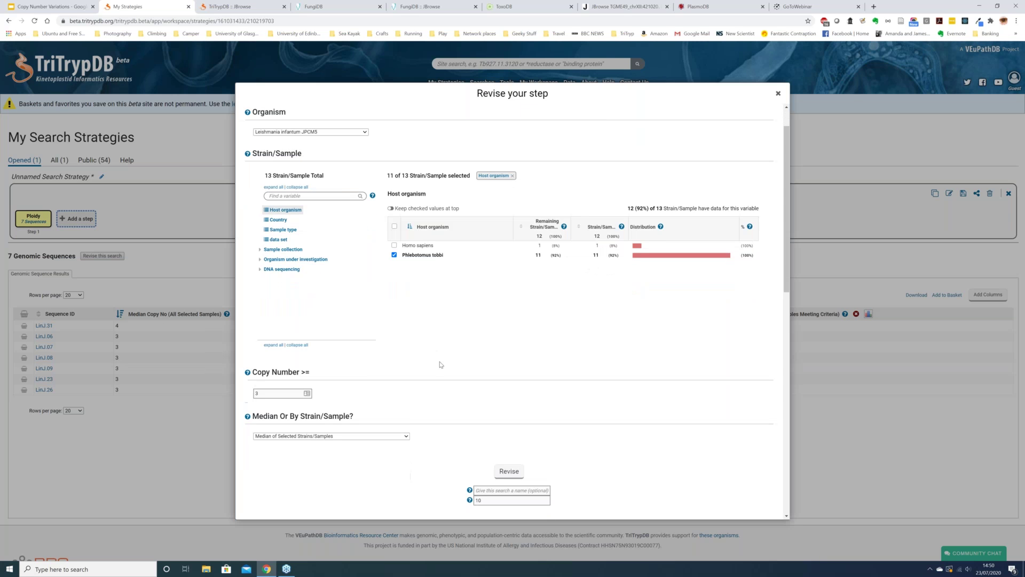
scroll(442, 365, down, 1)
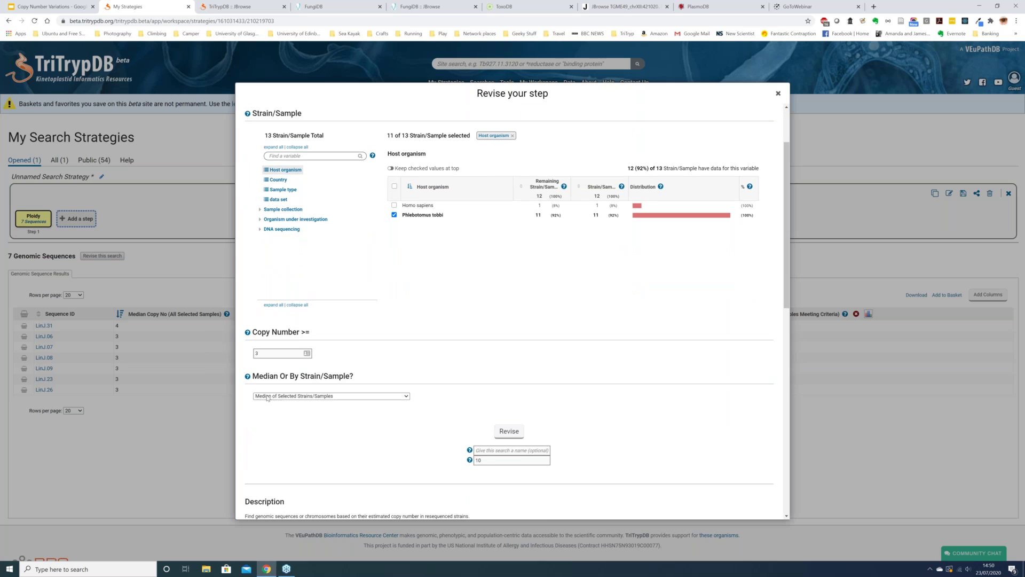
click(406, 399)
click(401, 410)
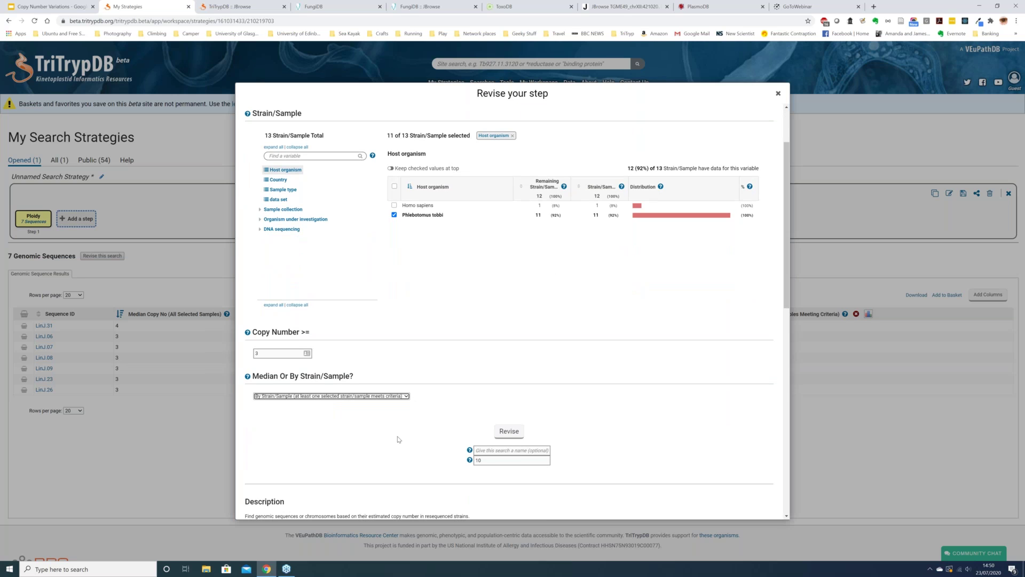
click(509, 432)
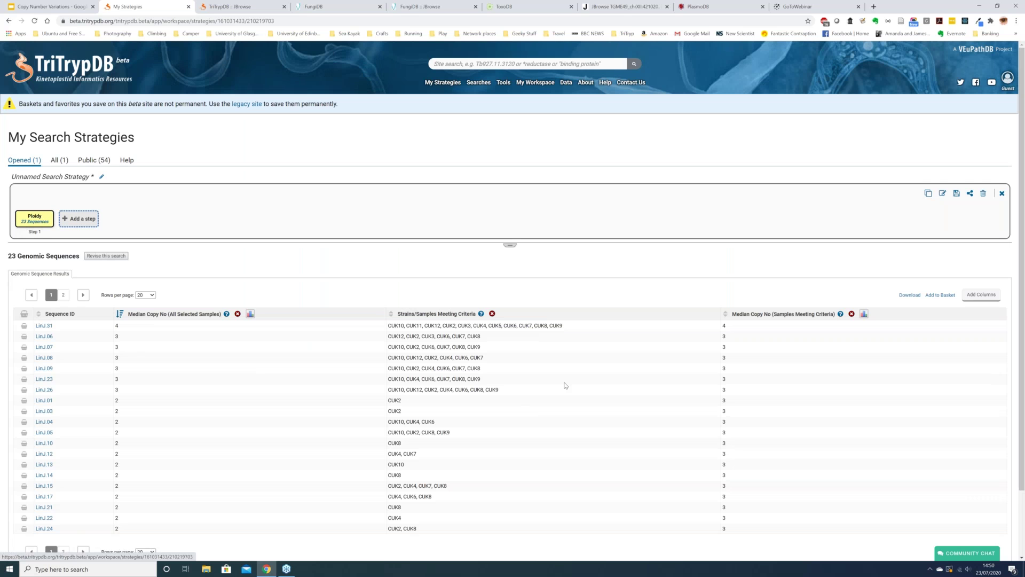
Examine the genomic sequence results for median copy numbers and the strains/samples meeting the criteria on each chromosome.
scroll(566, 385, down, 3)
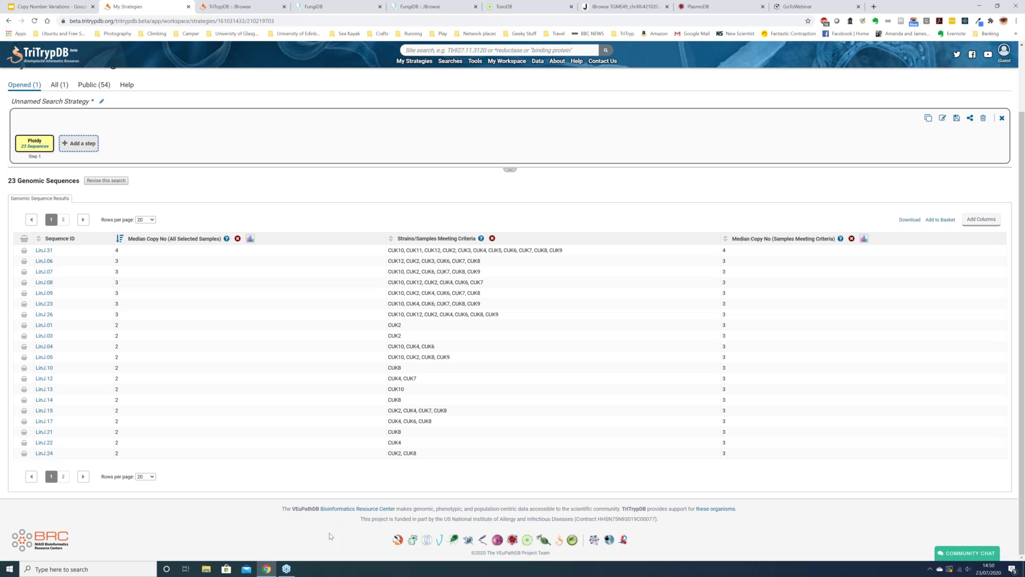
key(ctrl+plus)
key(ctrl+plus)
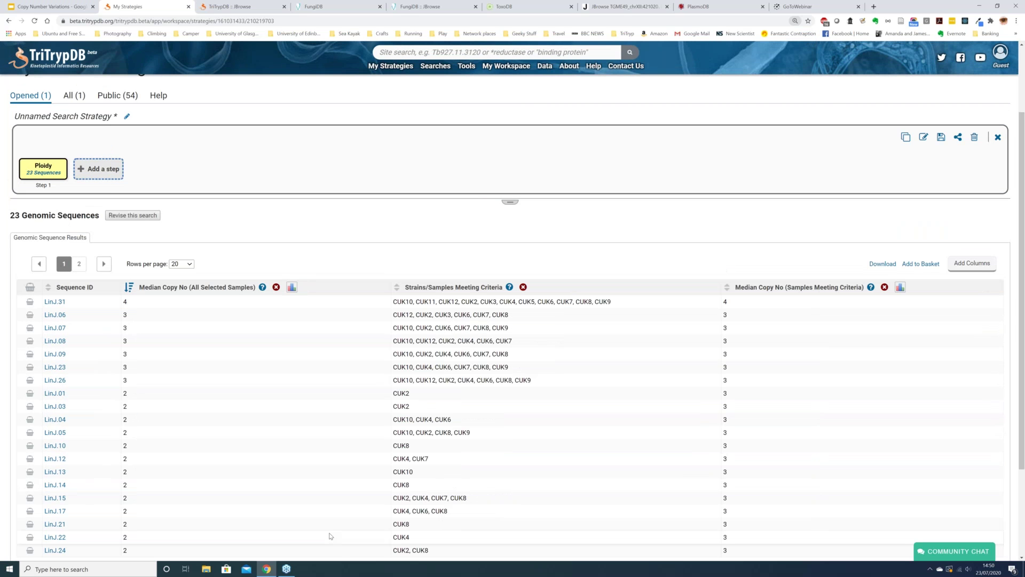
scroll(357, 554, down, 3)
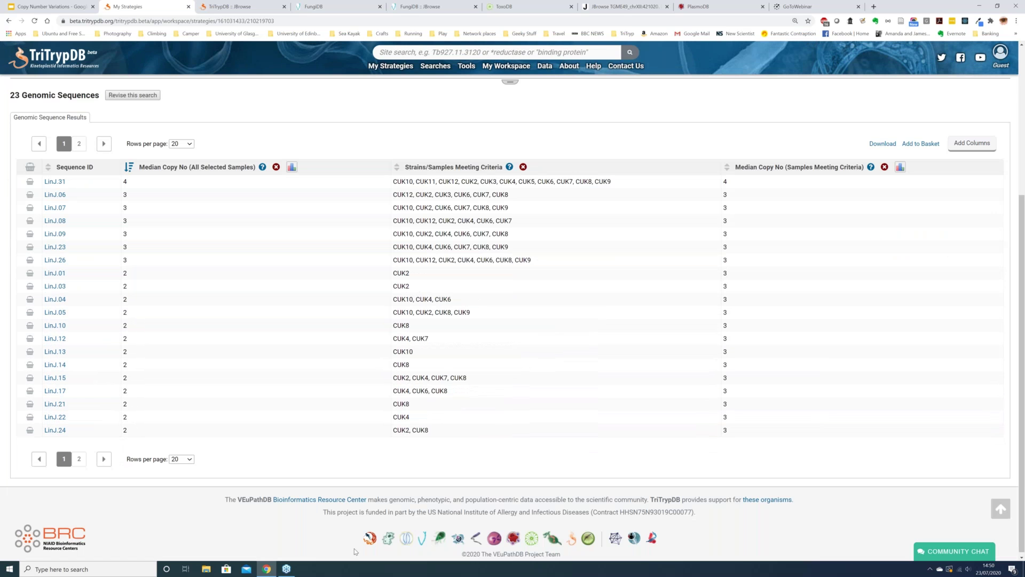
key(ctrl+minus)
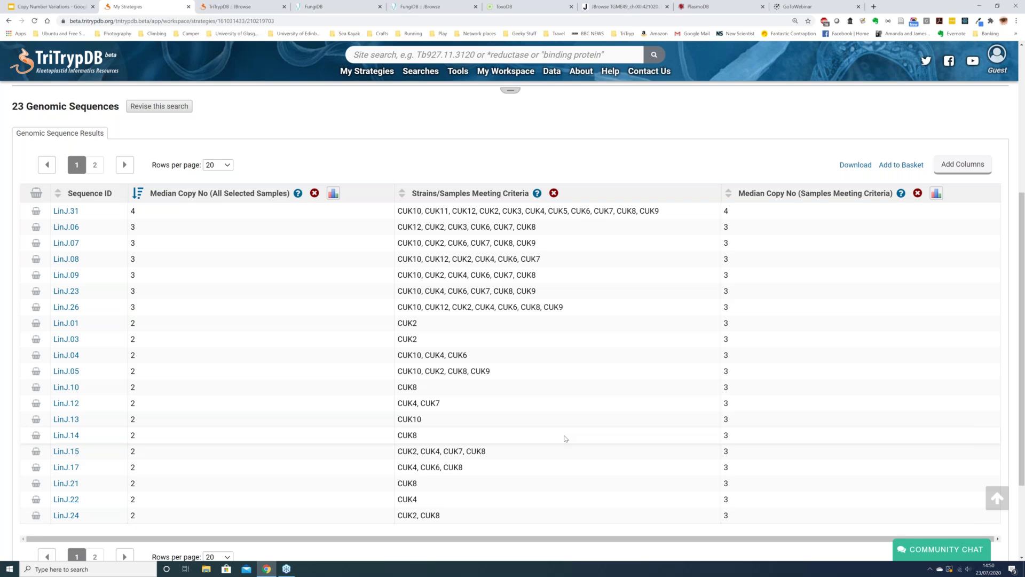
scroll(566, 438, down, 3)
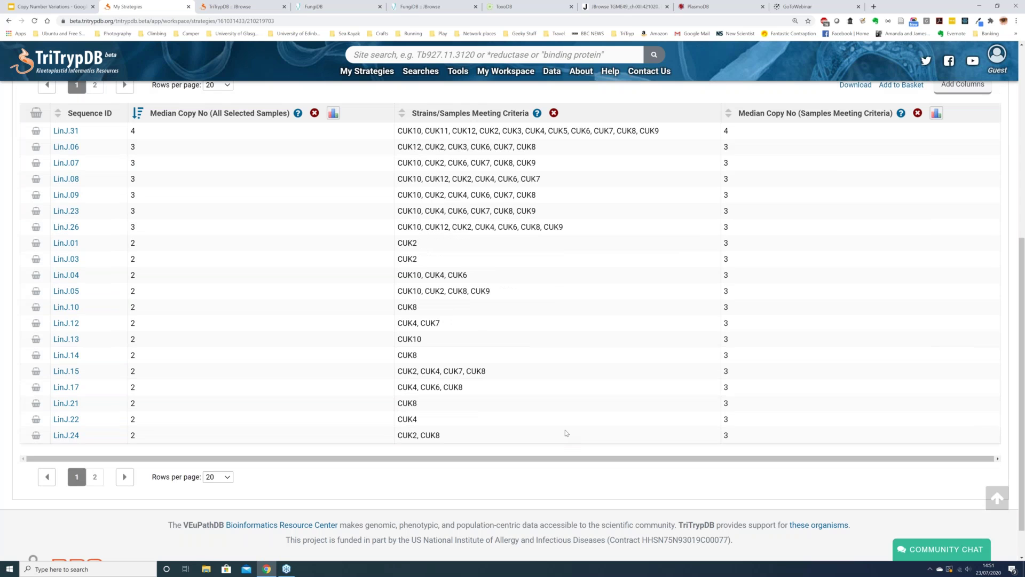
scroll(565, 431, up, 3)
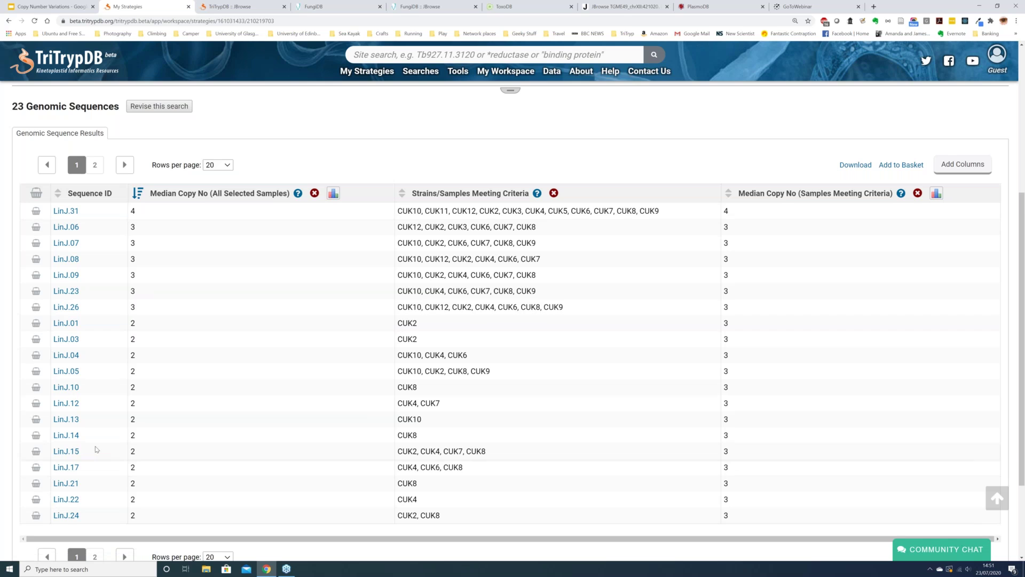
scroll(96, 449, down, 1)
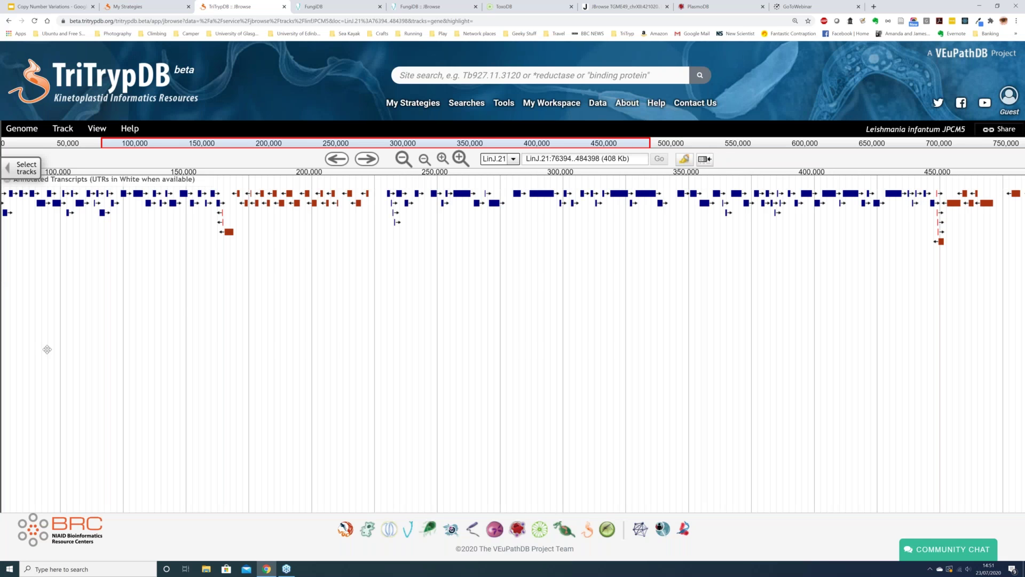
In the TriTrypDB genome browser, filter Genetic Variation tracks by "copy" and select all matching ploidy-normalised coverage tracks except CUK1 and LV9.
click(20, 170)
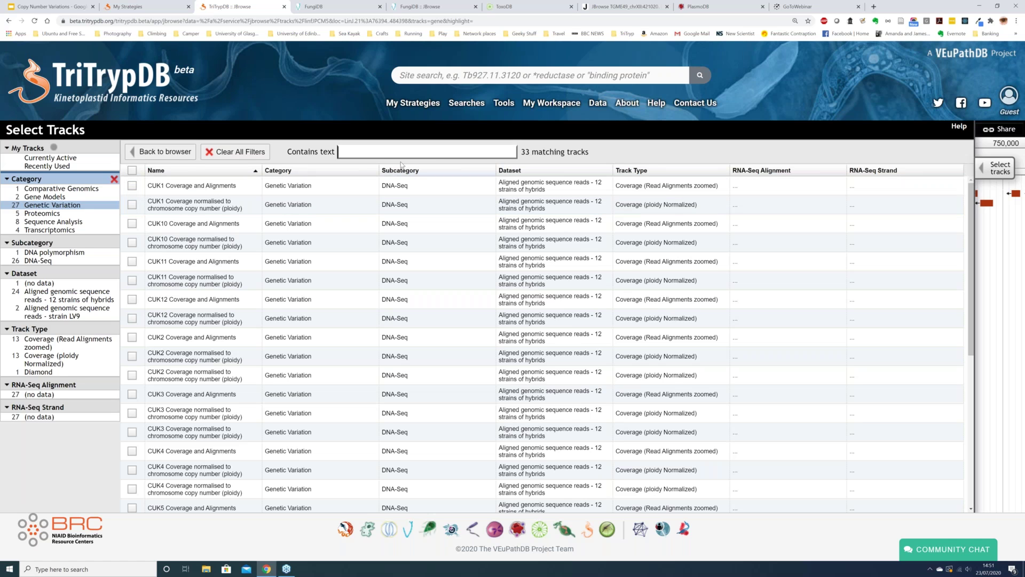
text(copy)
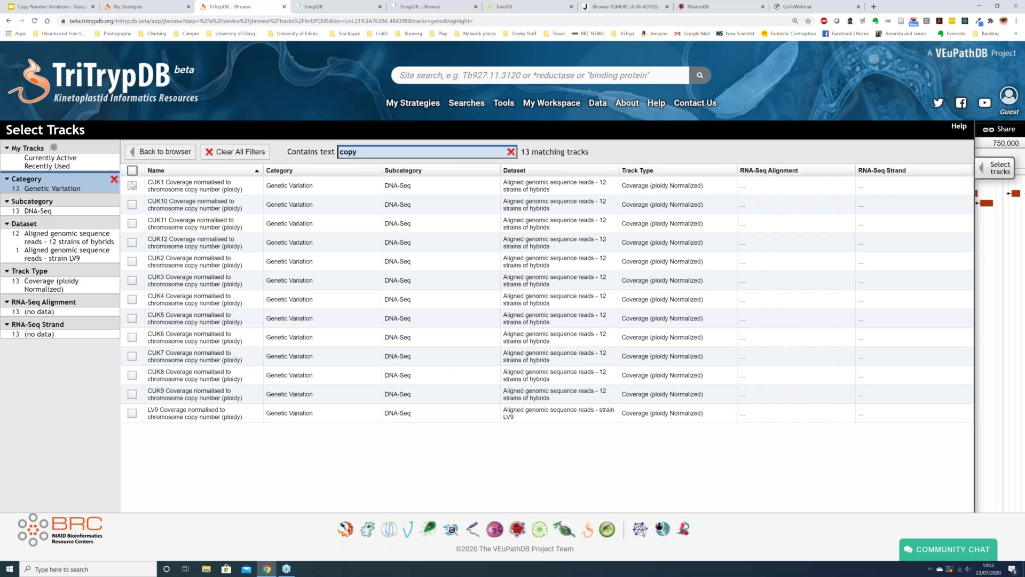
click(132, 185)
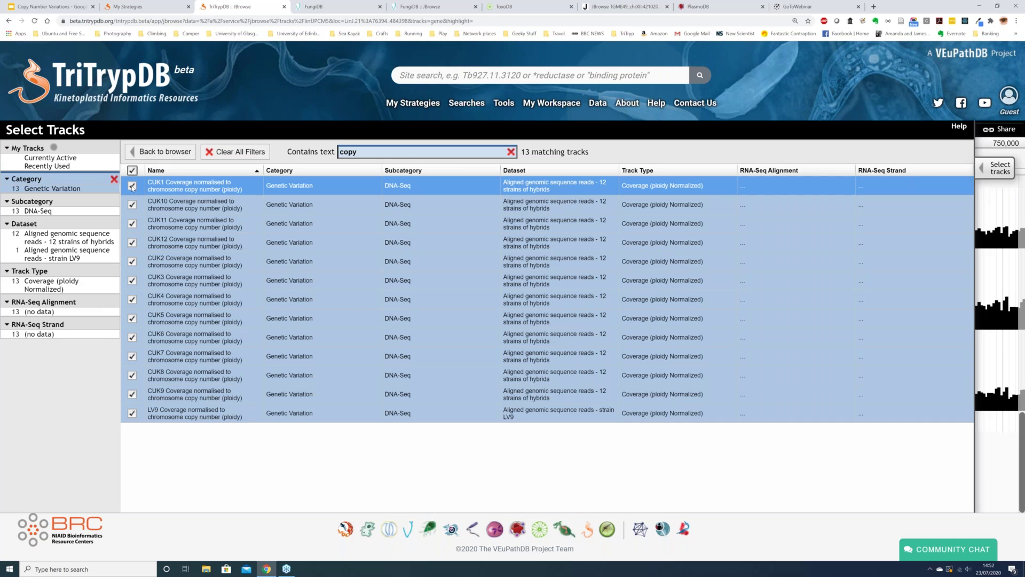
click(133, 186)
click(132, 414)
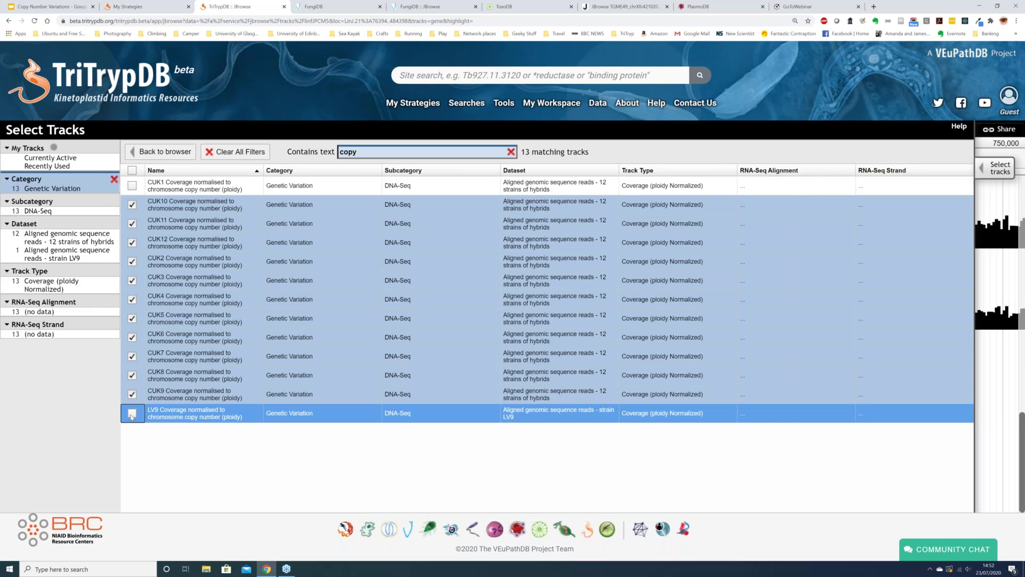
Return to the genome browser with the selected coverage tracks and zoom out to the whole of chromosome LinJ.21.
scroll(181, 157, right, 1)
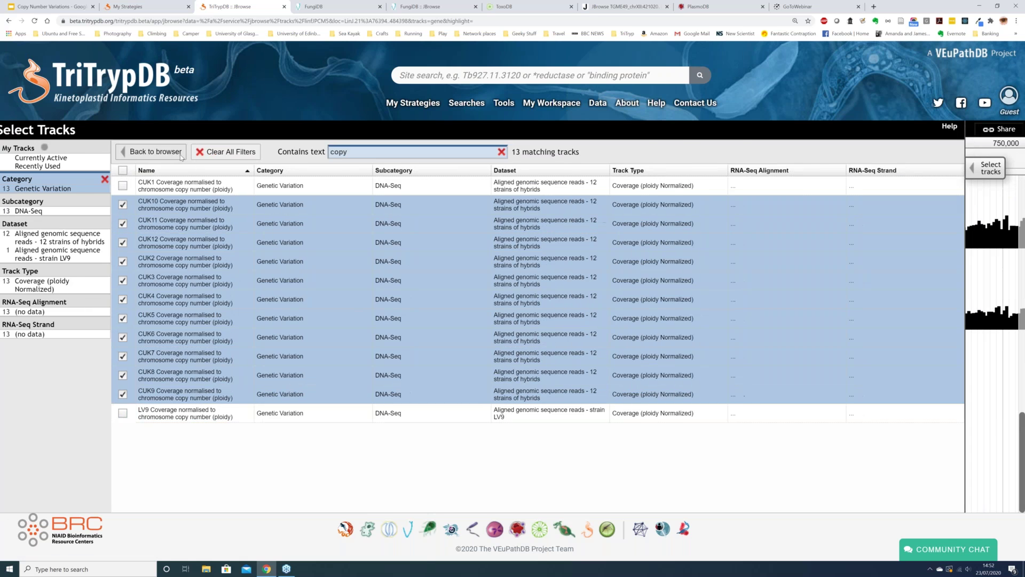
click(182, 152)
scroll(554, 400, down, 8)
scroll(556, 347, up, 10)
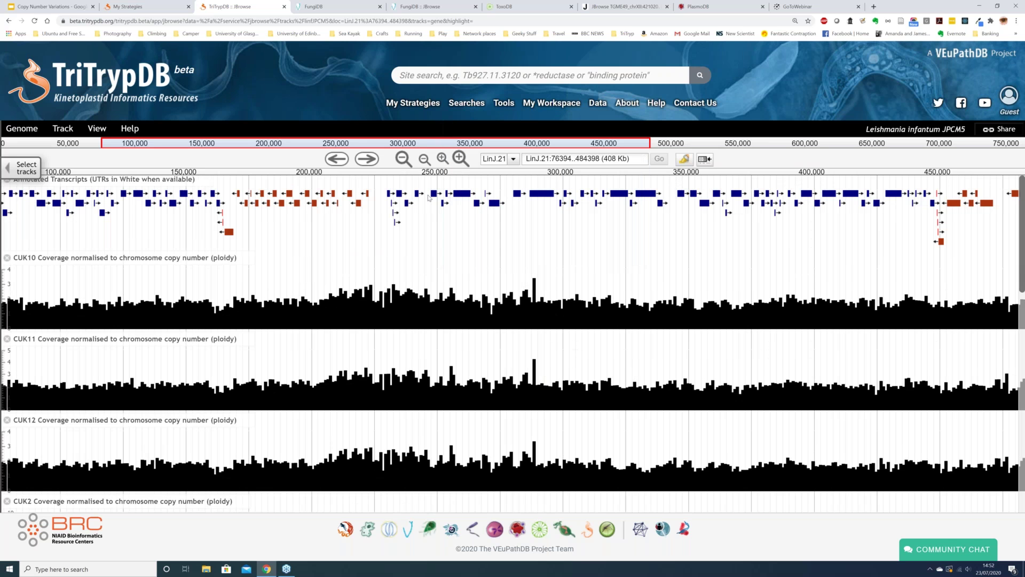
click(400, 160)
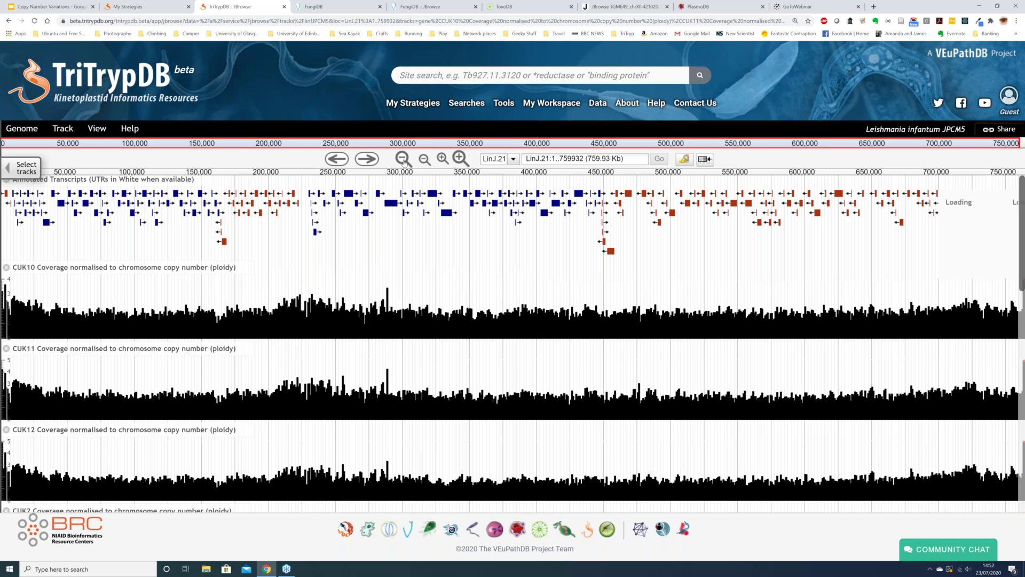
Compare the ploidy-normalised coverage and score scales across the CUK10 to CUK9 tracks along LinJ.21.
mouse_move(10, 276)
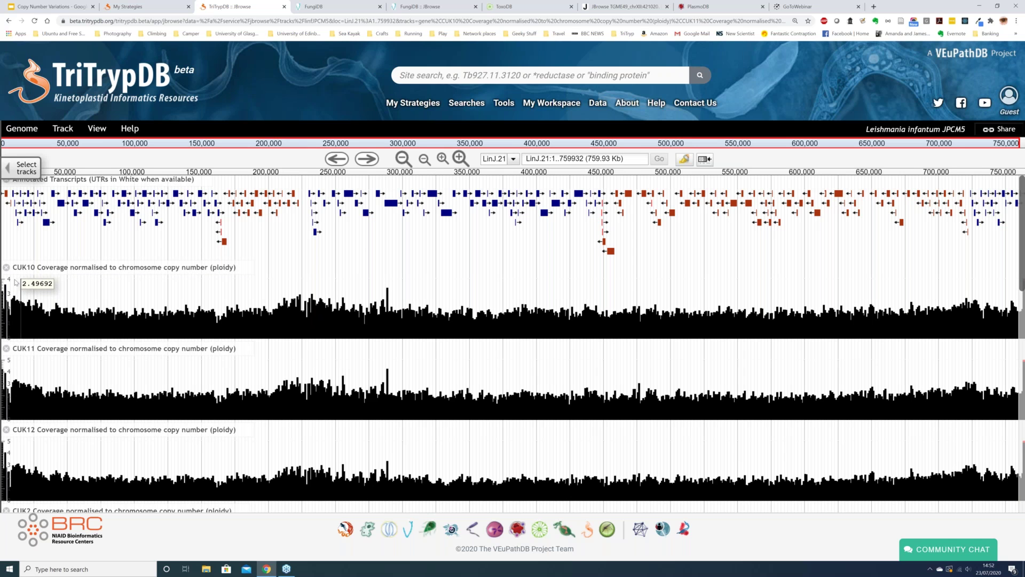
mouse_move(34, 364)
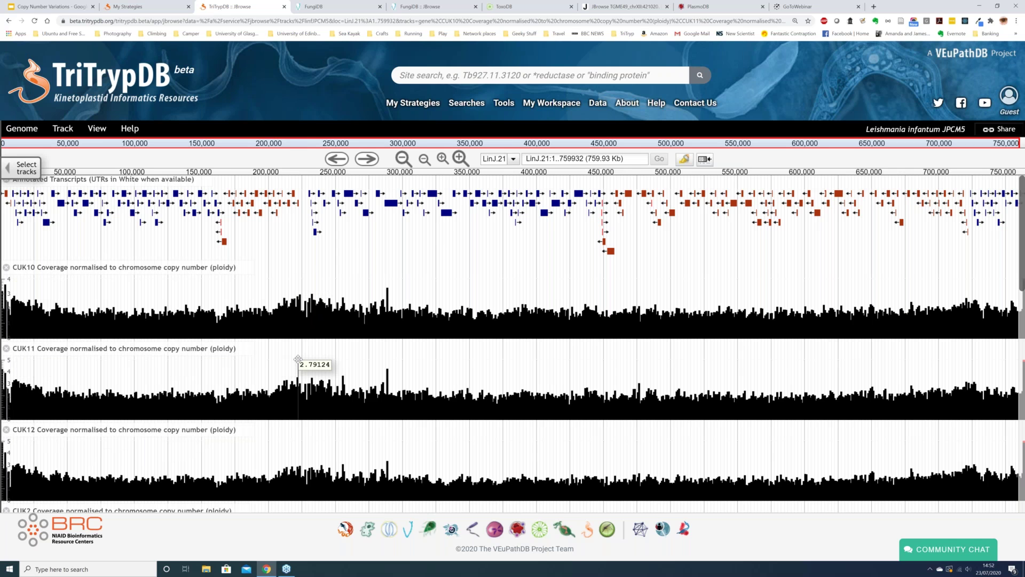
scroll(298, 359, down, 1)
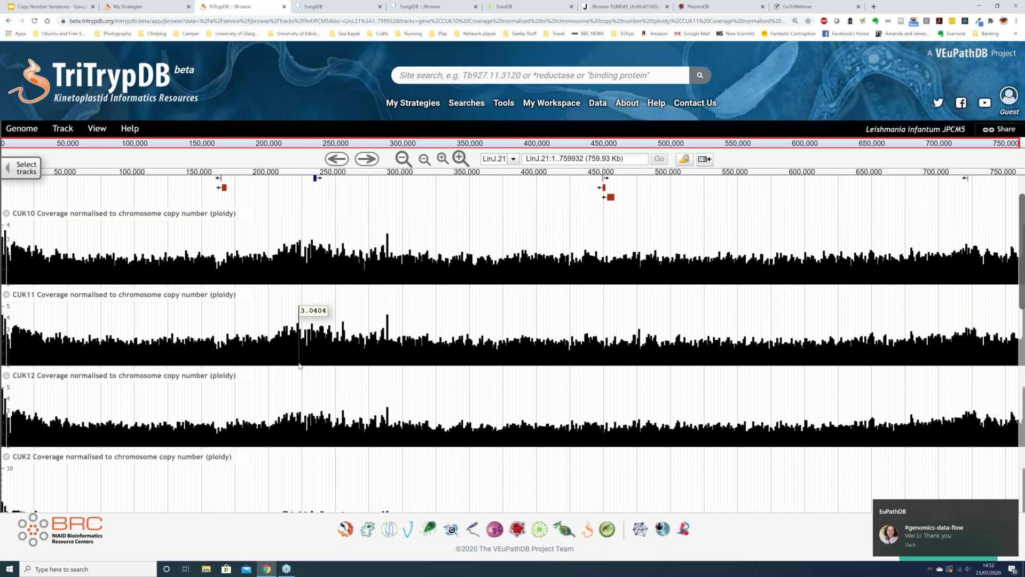
scroll(299, 363, down, 1)
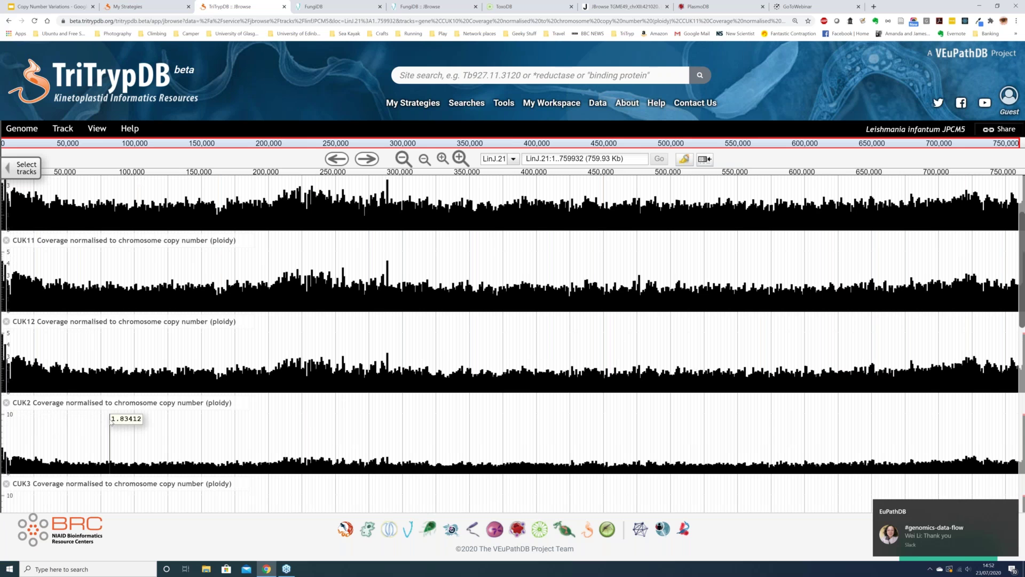
scroll(112, 422, down, 4)
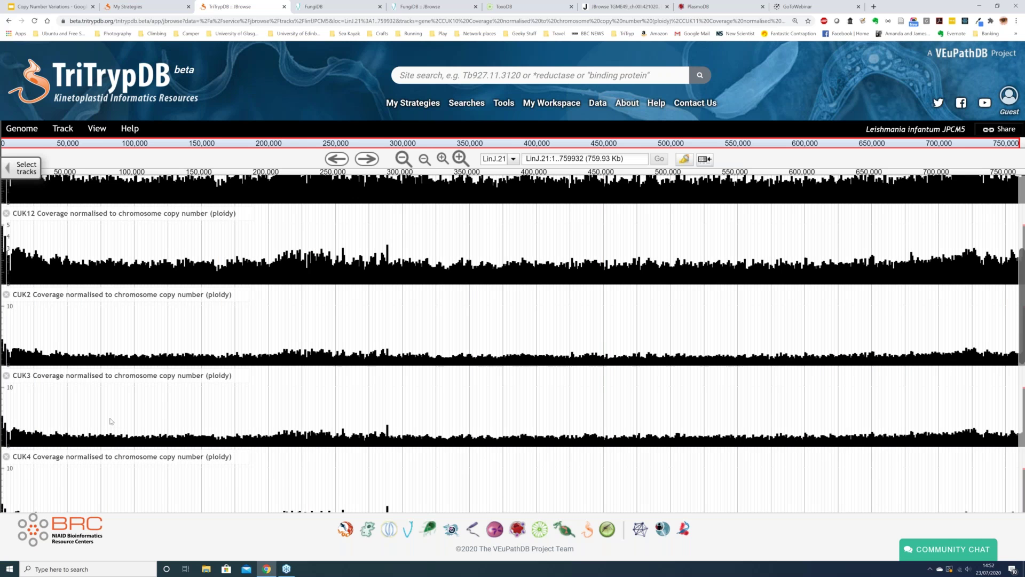
scroll(111, 422, down, 1)
scroll(111, 422, down, 5)
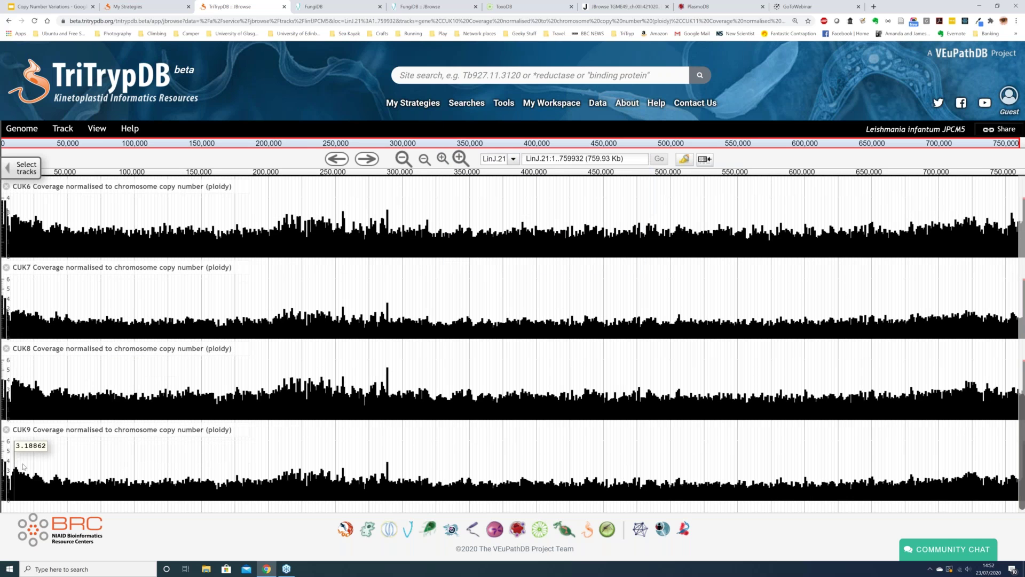
mouse_move(31, 420)
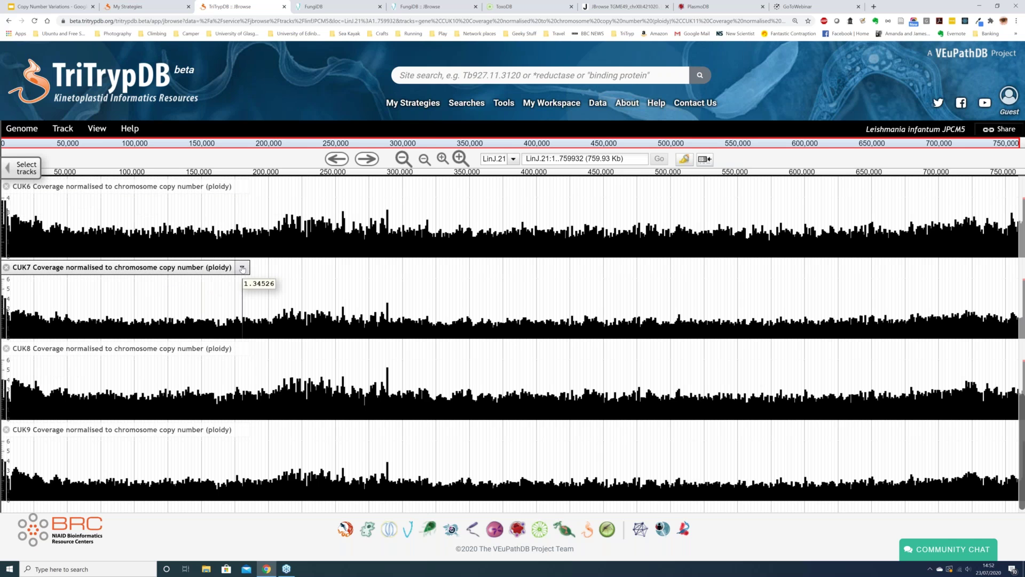
Change the score range of the CUK7 coverage track so its maximum is 8.
click(247, 268)
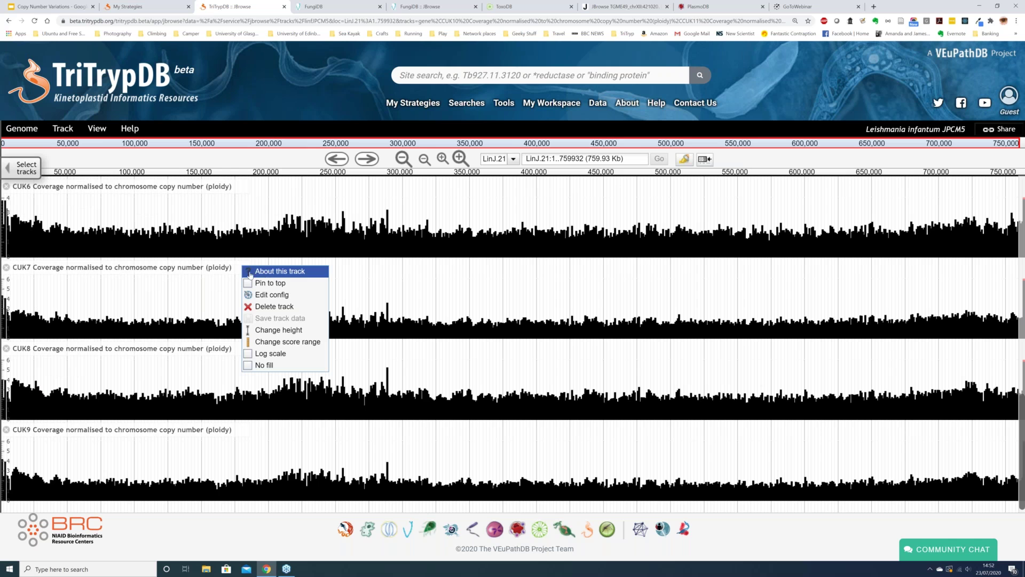
click(277, 342)
click(582, 296)
text(8)
click(496, 349)
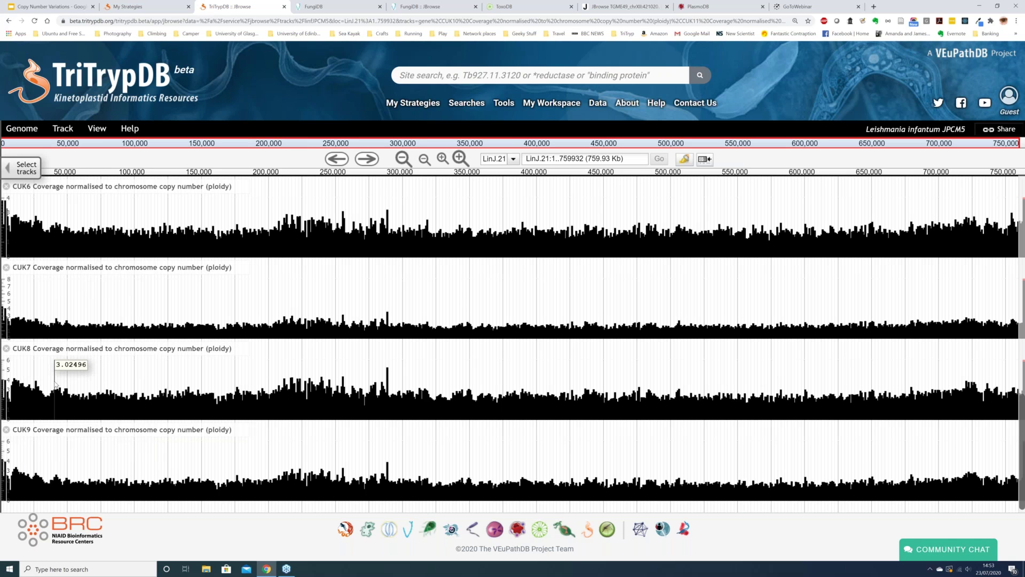
Switch to FungiDB, filter the searches by "copy", open the gene Copy Number Comparison (CNV) search and choose Candida albicans SC5314 as organism.
click(345, 7)
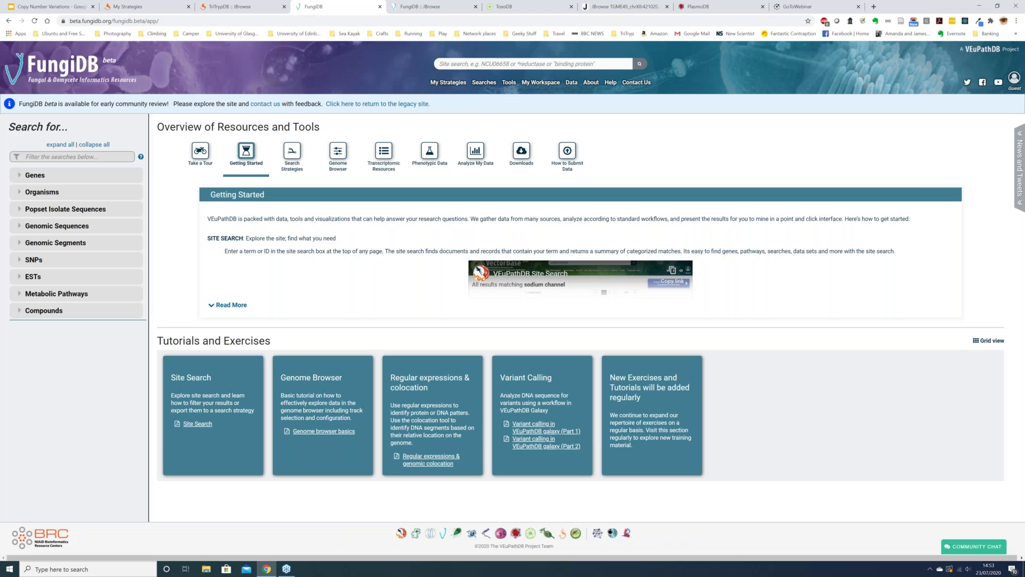
click(67, 158)
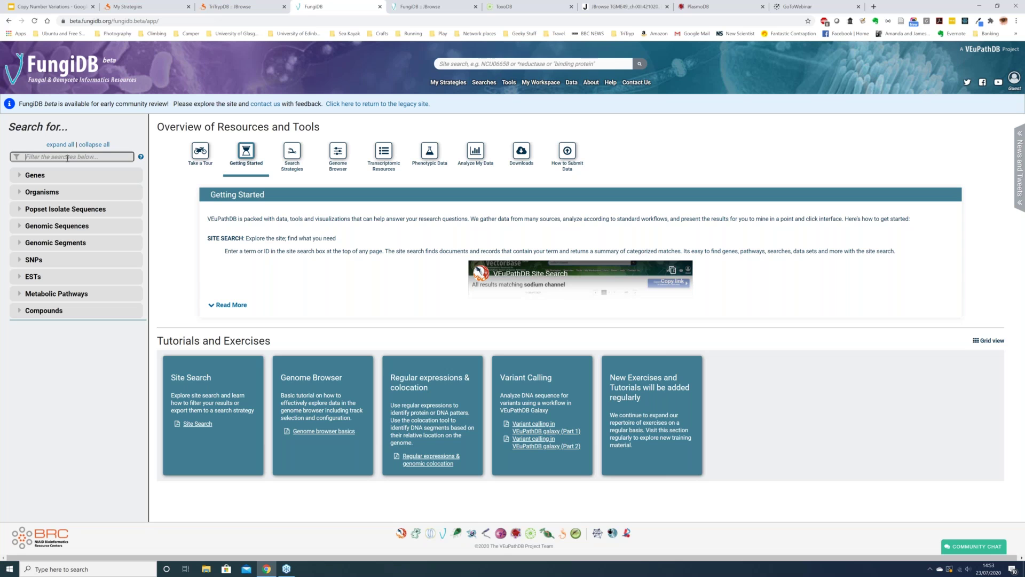
text(copy)
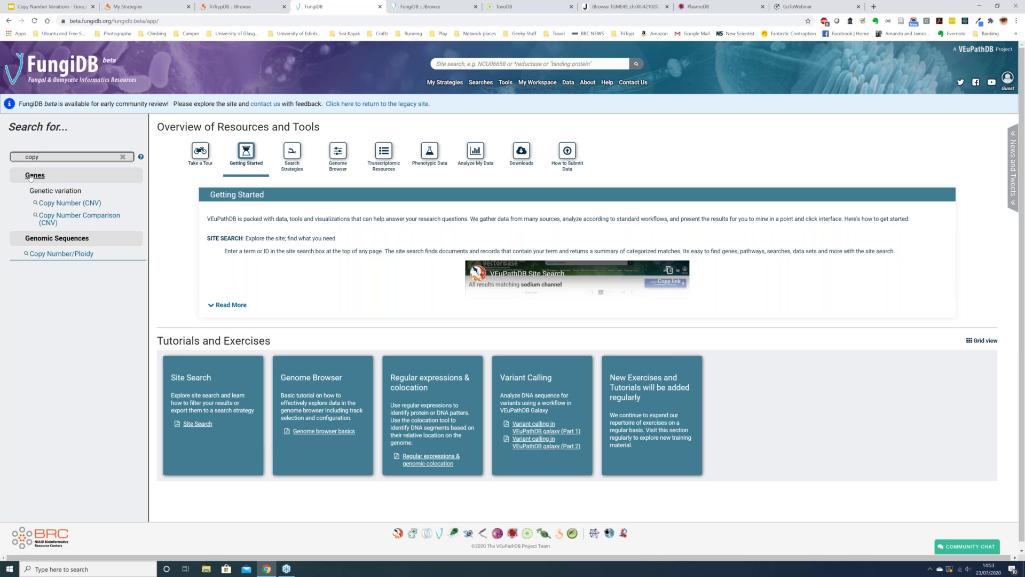
click(86, 218)
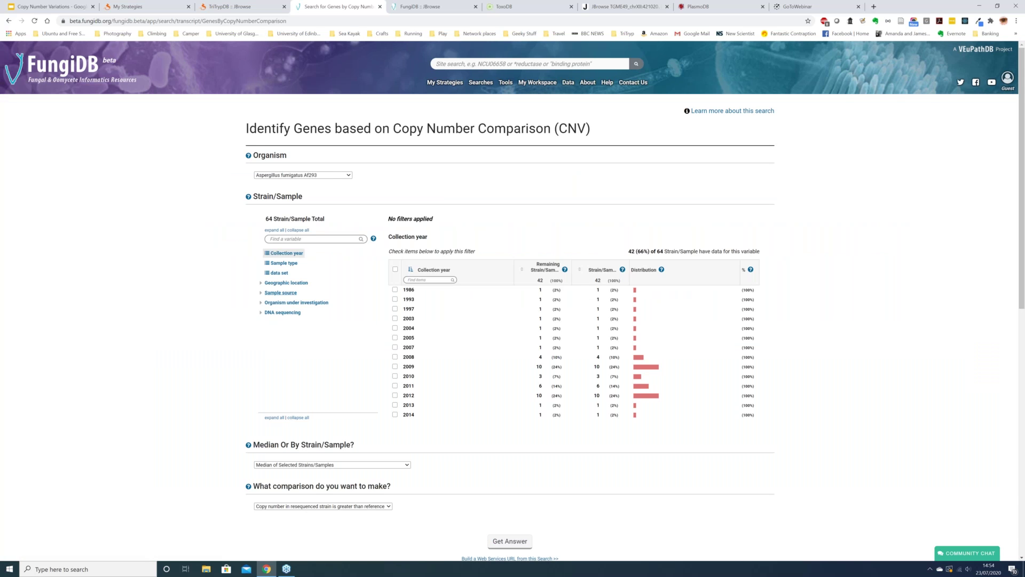
click(336, 176)
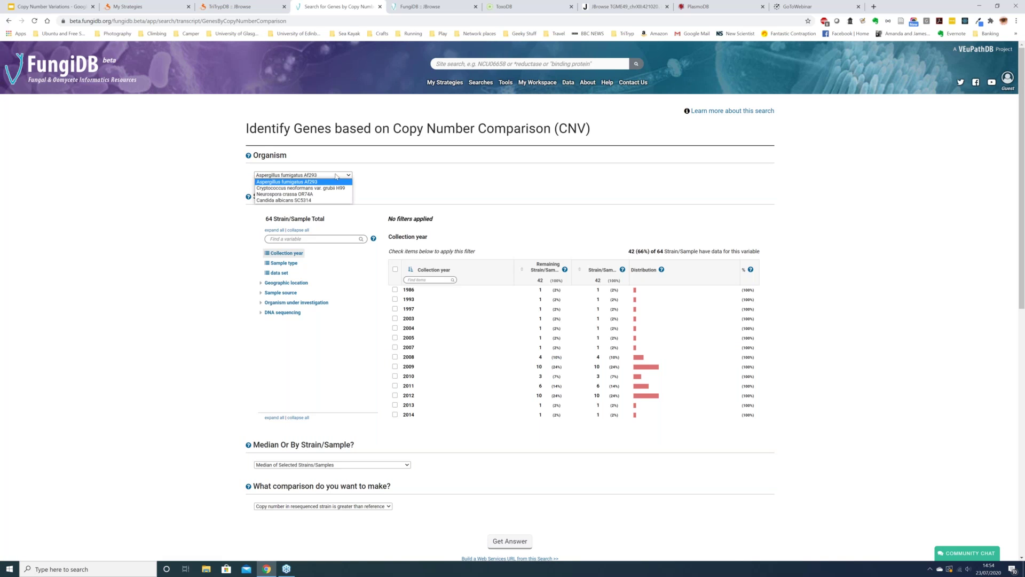
click(320, 201)
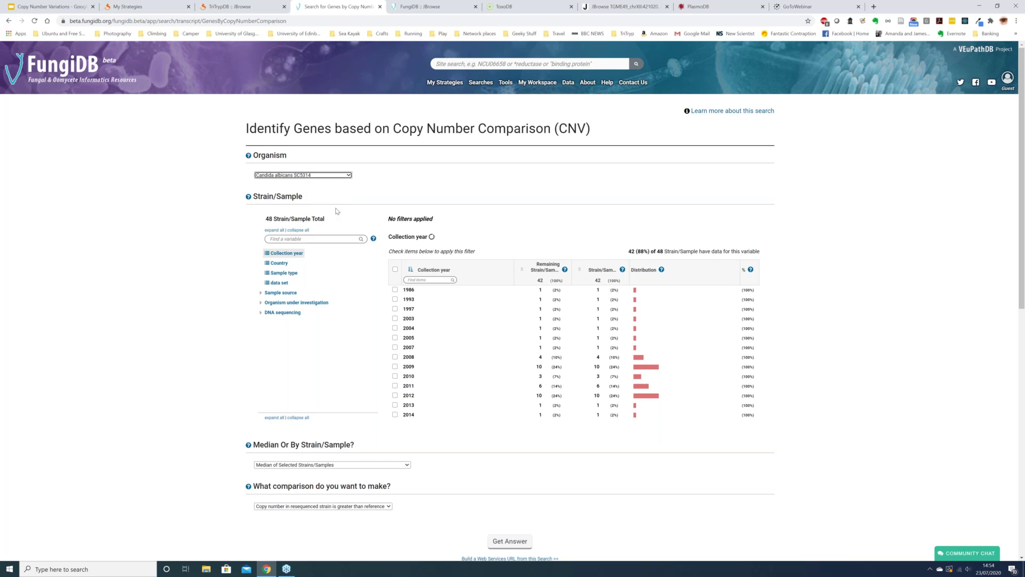
Filter the samples by Fungal strain, selecting Candida albicans 4639 and Candida albicans 5106.
click(283, 302)
click(292, 322)
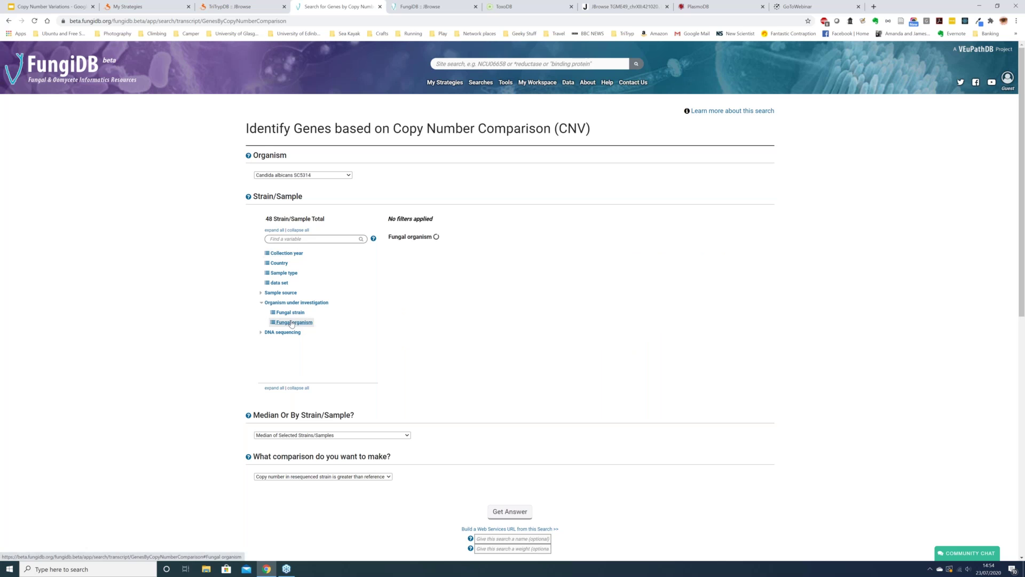
click(290, 313)
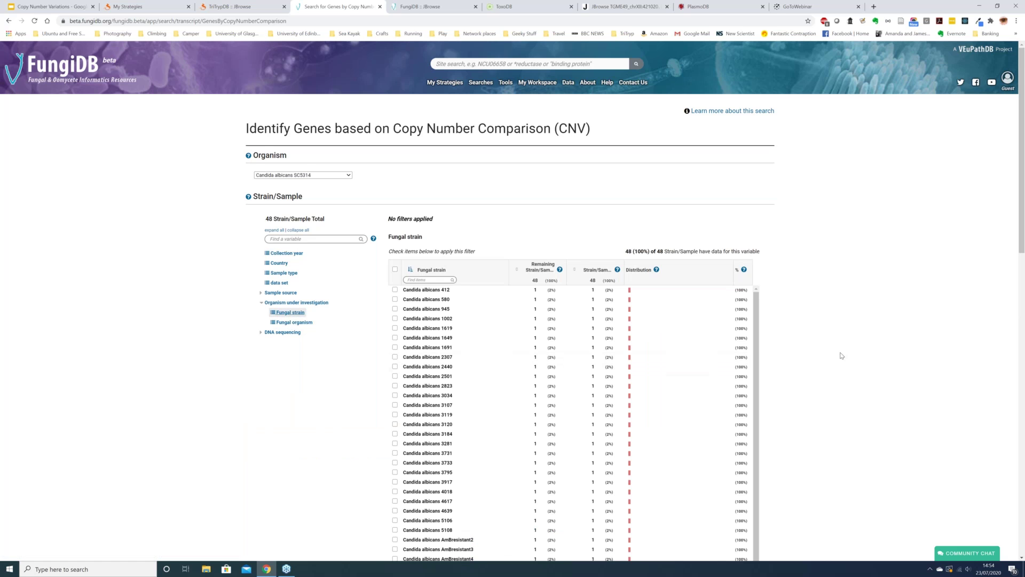
scroll(842, 355, down, 4)
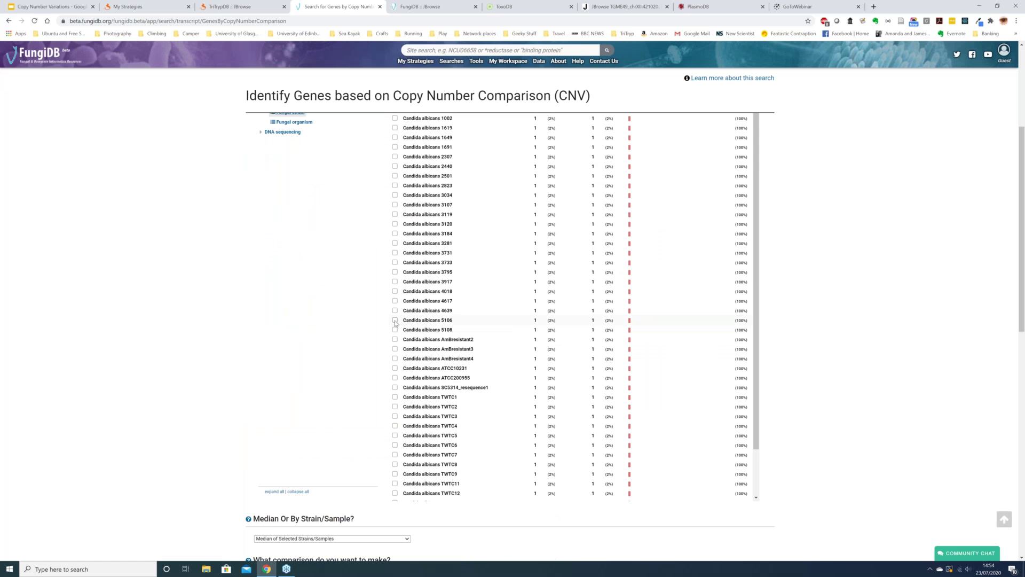
click(395, 321)
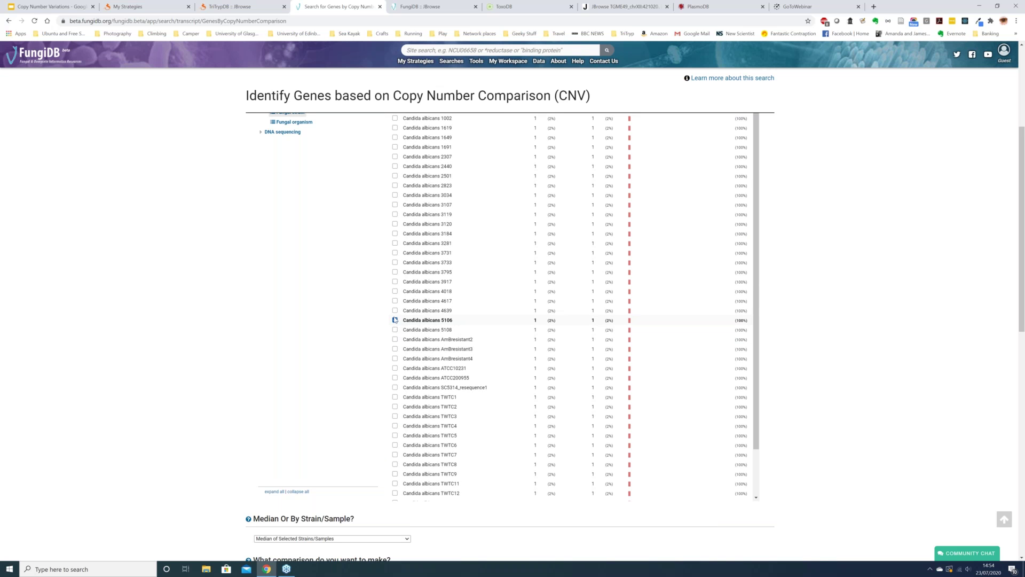
click(395, 311)
Base the comparison on By Strain/Sample (at least one selected strain/sample meets criteria) and run the search.
scroll(231, 313, down, 3)
click(342, 418)
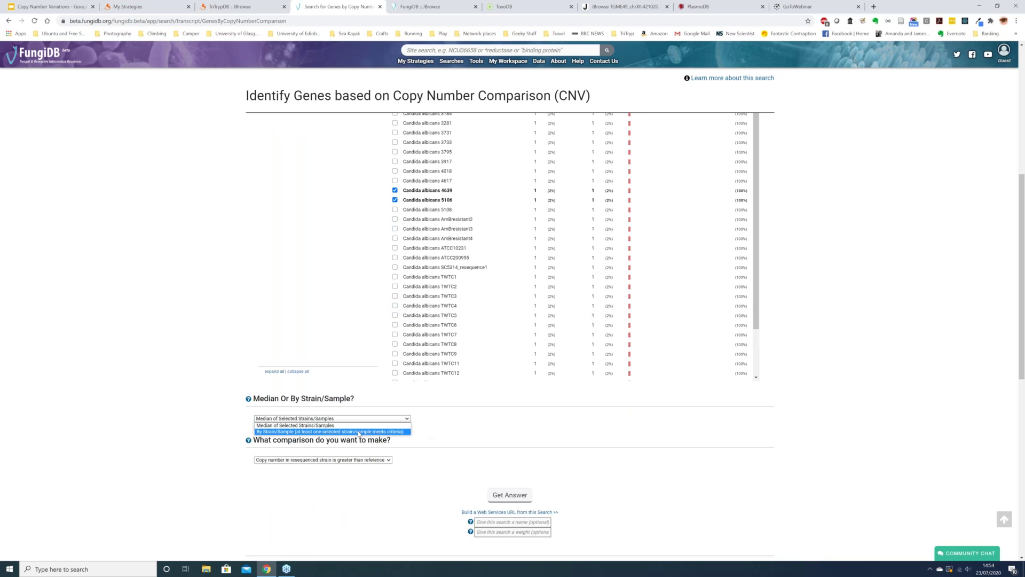
click(261, 432)
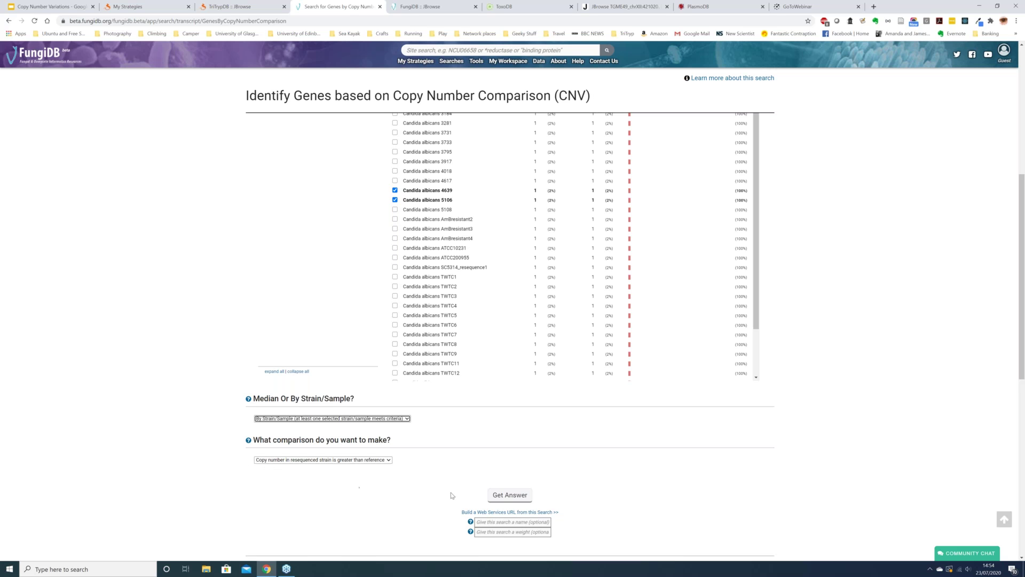
click(511, 495)
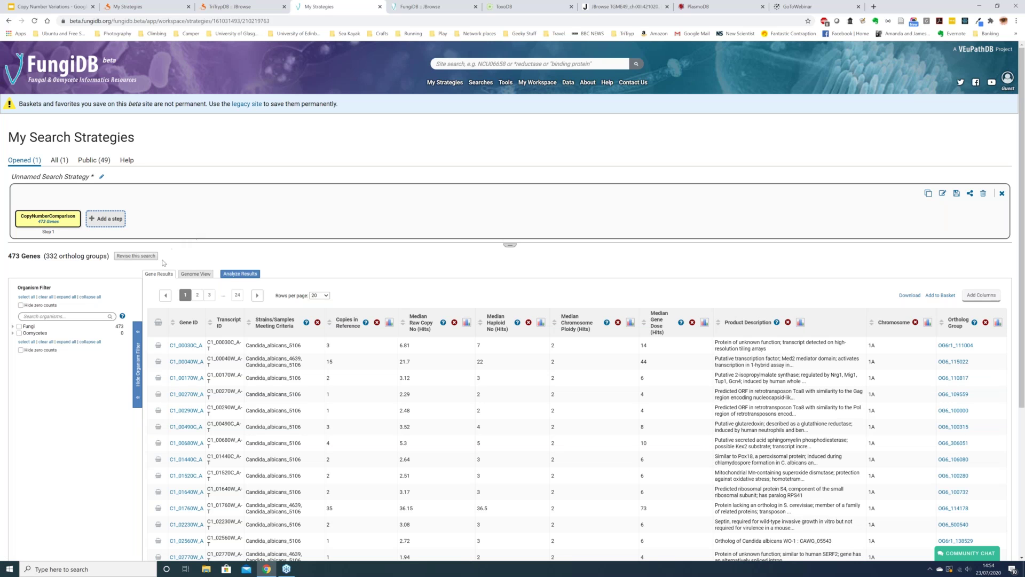
Show the gene results in Genome View and examine how the genes are distributed along each Candida albicans chromosome.
click(189, 274)
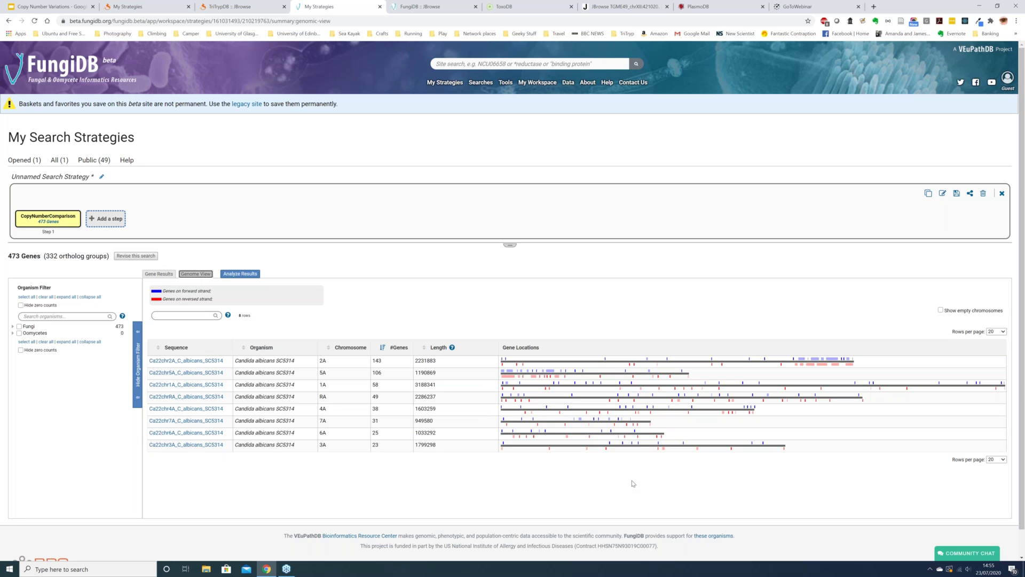
key(ctrl+plus)
key(ctrl+plus)
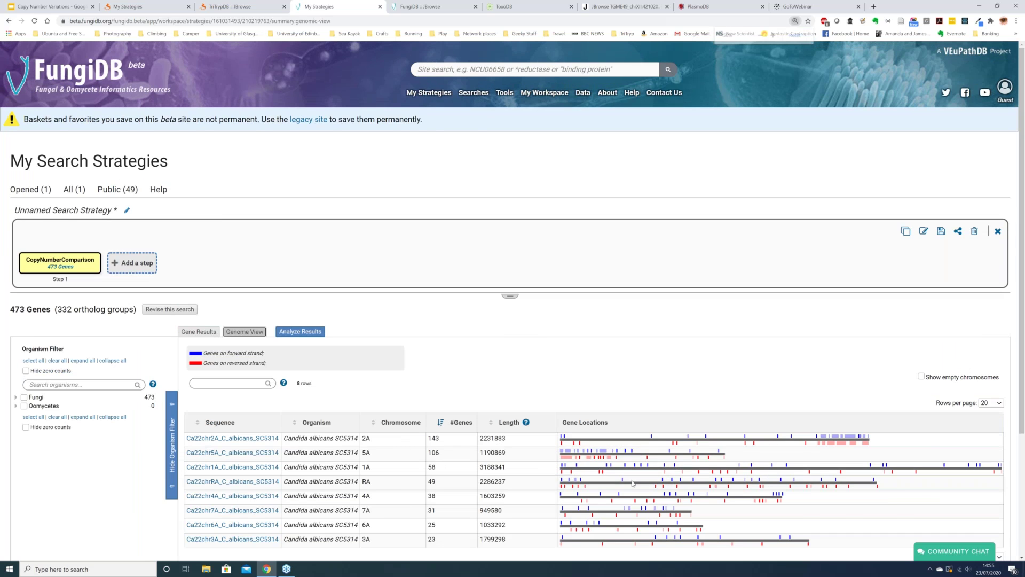
key(ctrl+plus)
scroll(687, 427, down, 3)
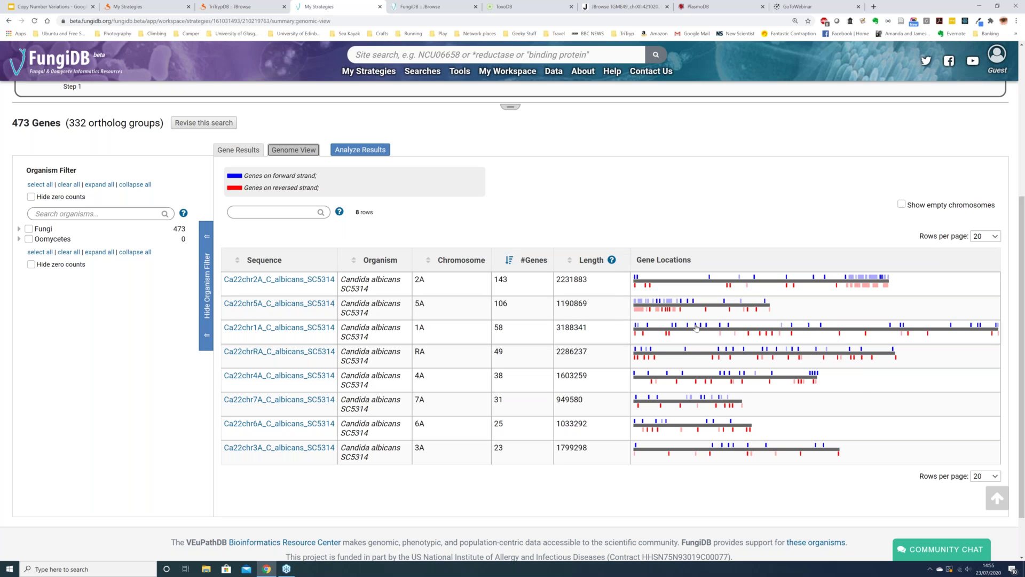
mouse_move(696, 327)
mouse_move(639, 279)
Switch to the FungiDB genome browser, open its track selection and filter the tracks by "copy".
click(425, 8)
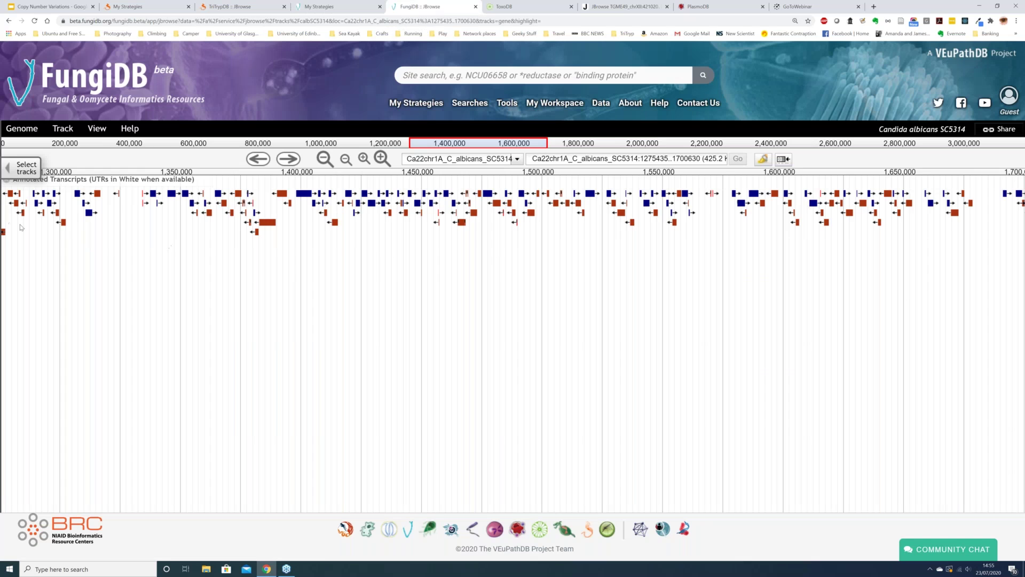
click(26, 169)
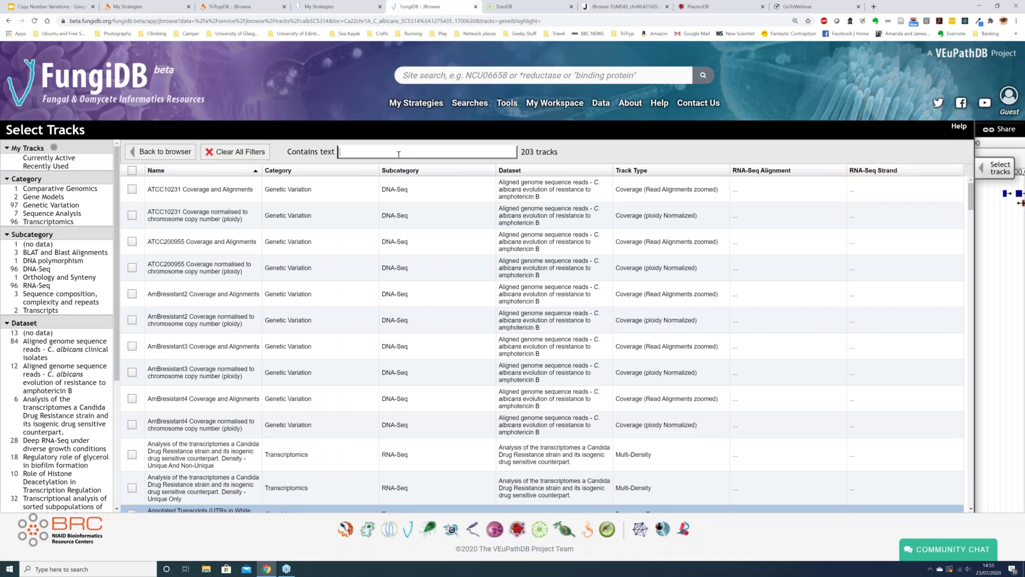
click(399, 152)
text(copy)
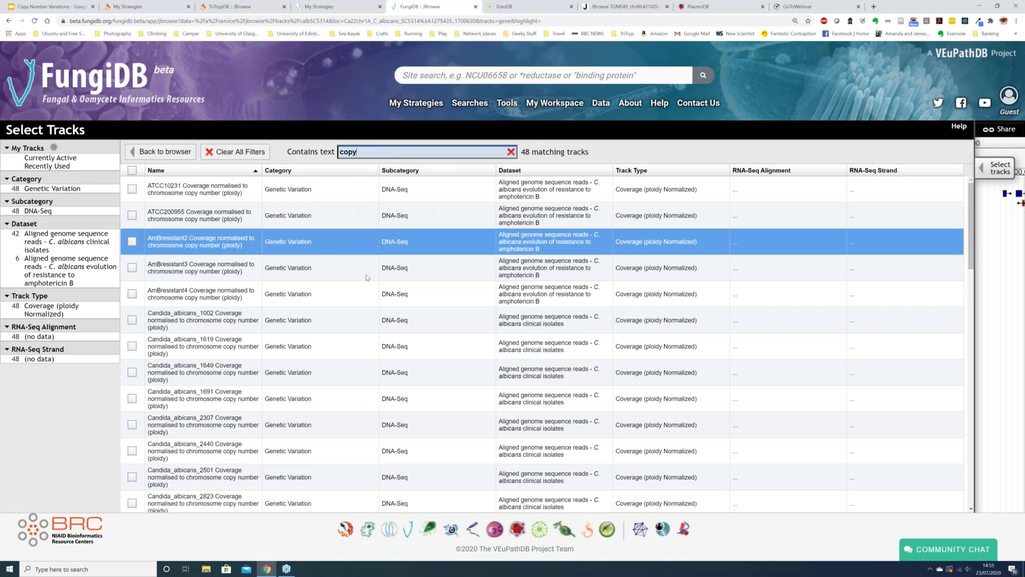
Add the ploidy-normalised coverage tracks of Candida_albicans_5106, Candida_albicans_4639 and Candida_albicans_4617 and return to the browser view.
scroll(345, 320, down, 1)
scroll(346, 320, down, 8)
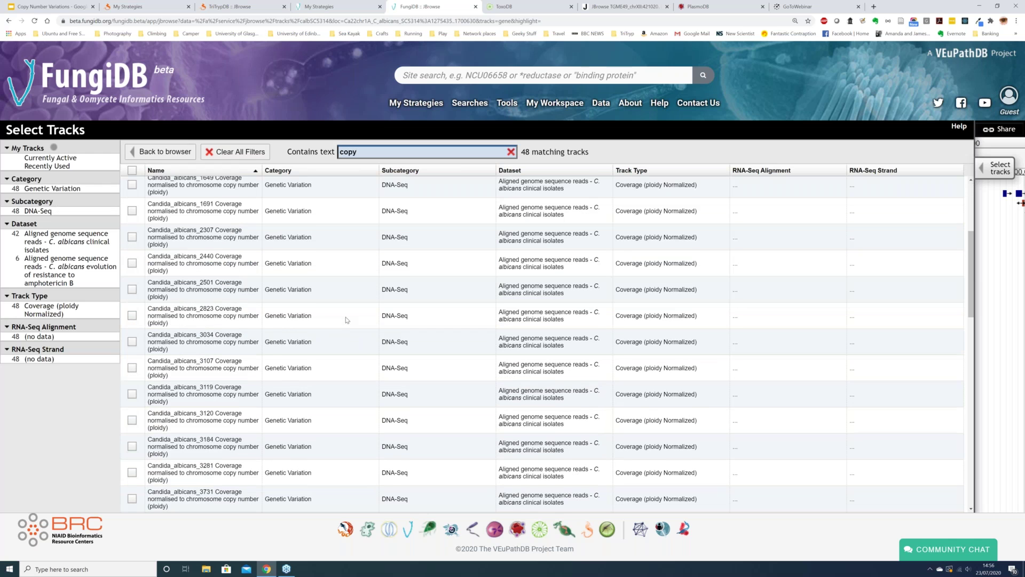
scroll(346, 319, up, 1)
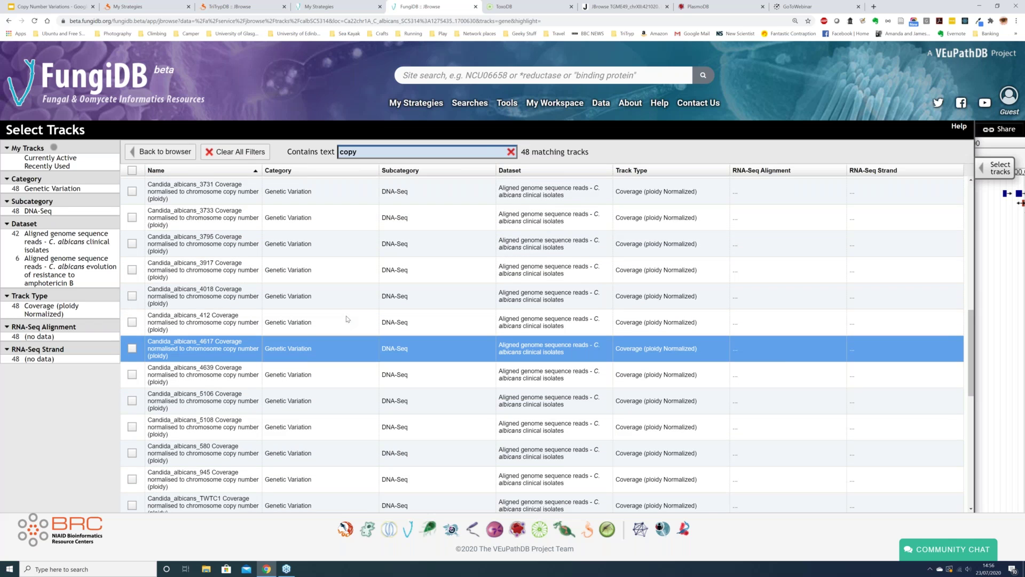
scroll(346, 319, up, 7)
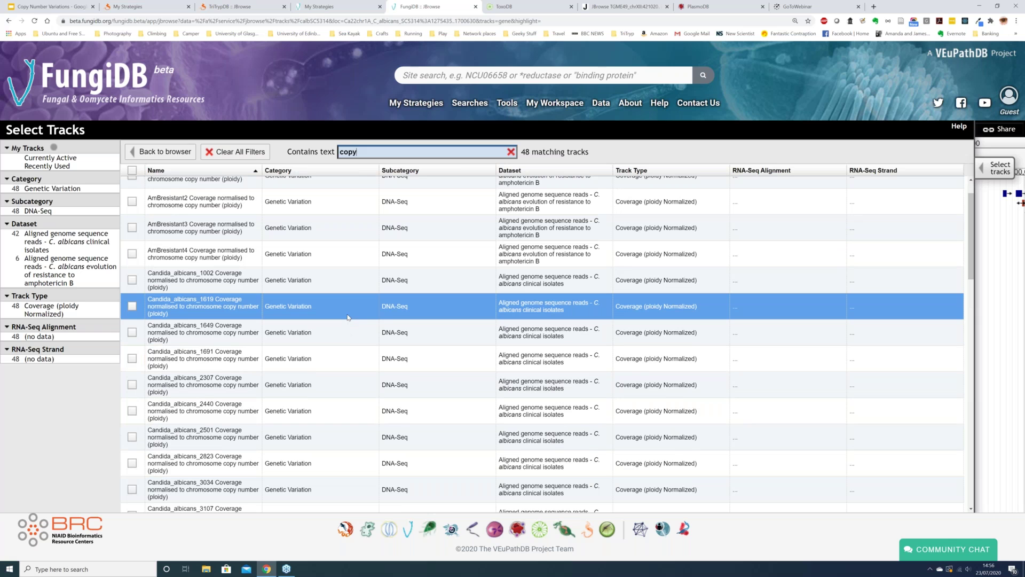
scroll(348, 317, down, 9)
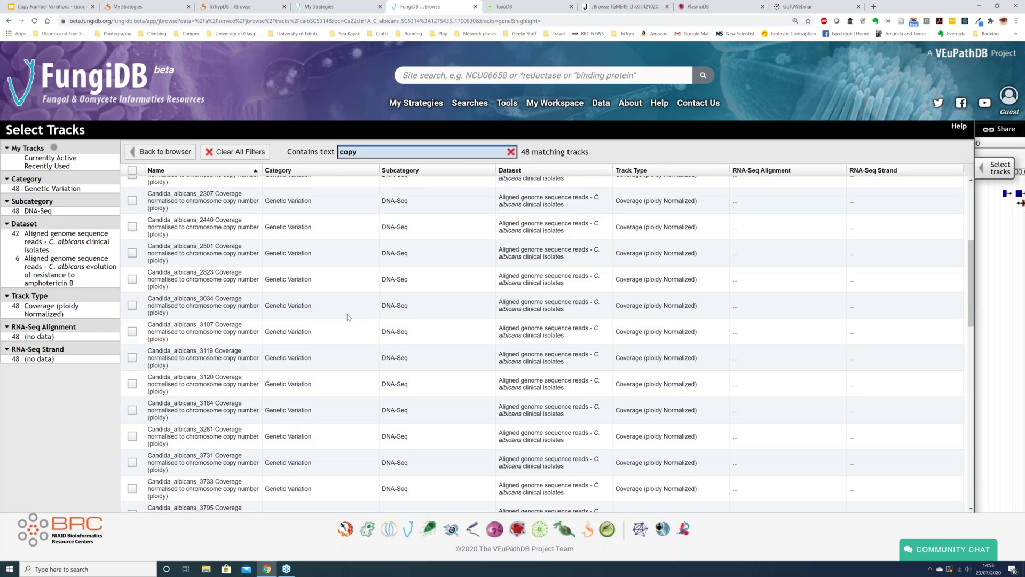
scroll(349, 317, down, 6)
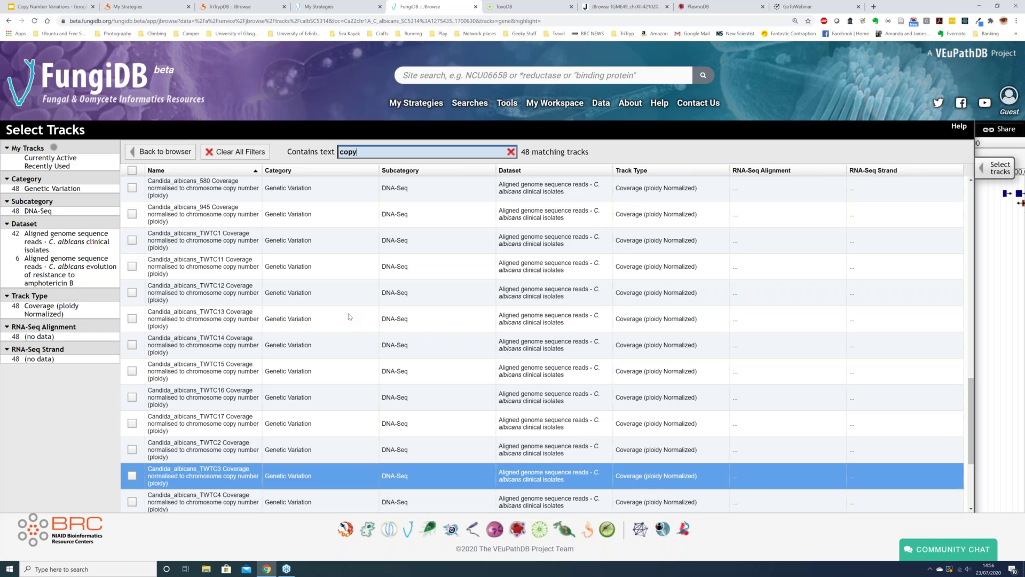
scroll(348, 317, up, 2)
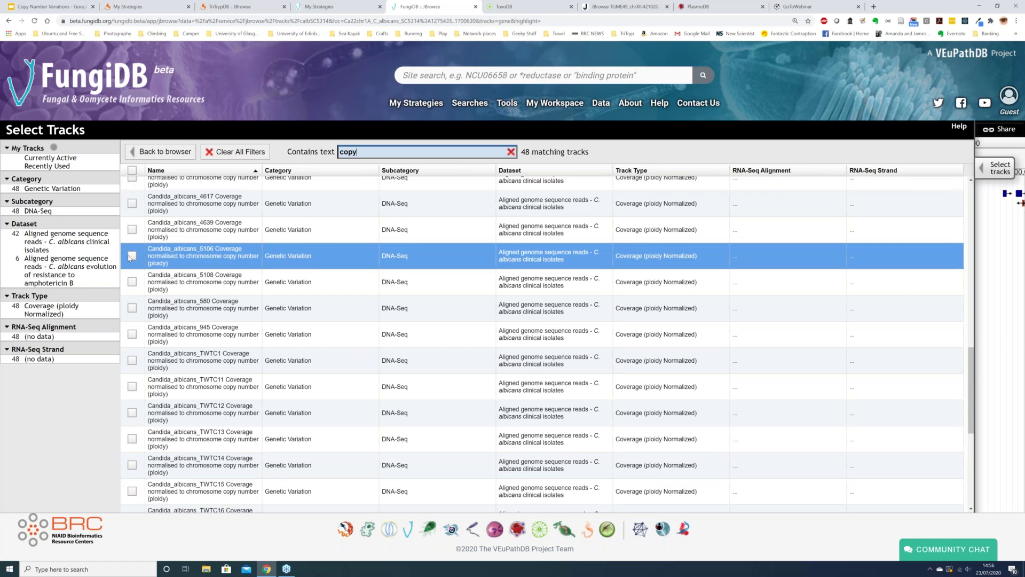
click(131, 256)
click(132, 229)
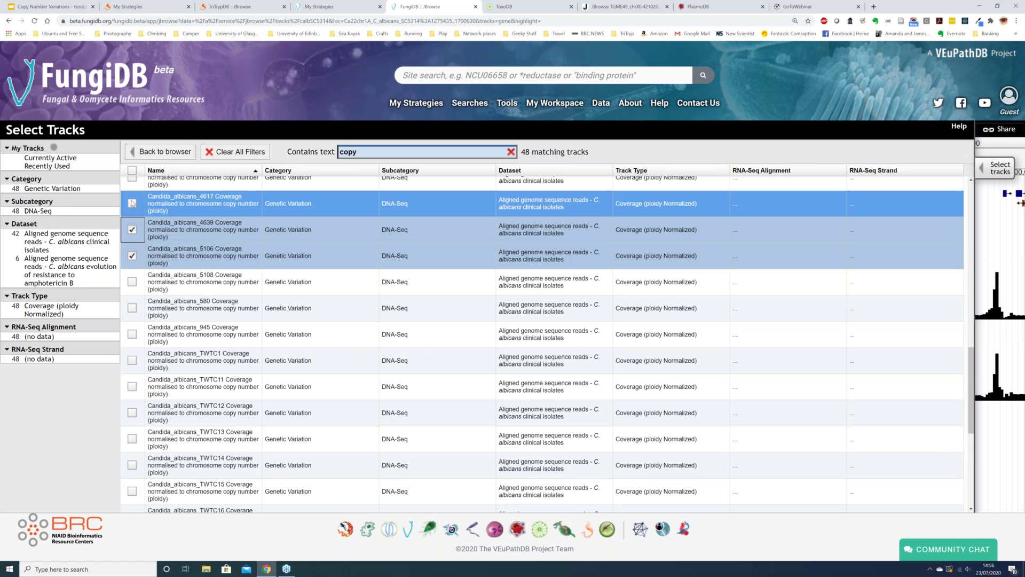
click(132, 203)
click(154, 152)
Display chromosome Ca22chr2A_C_albicans_SC5314 and compare the three strains' normalised coverage up to the chromosome's far end.
click(517, 160)
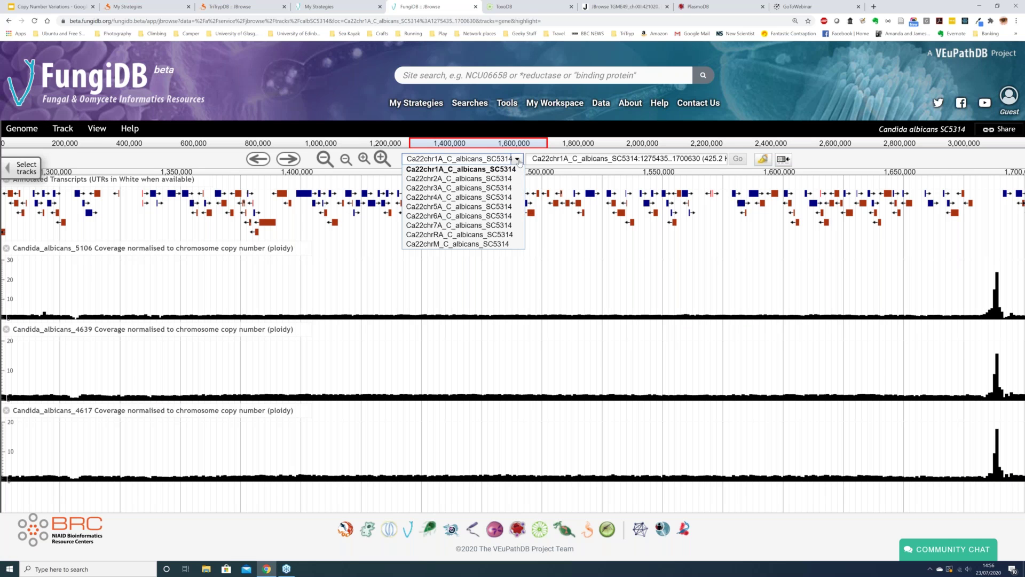
click(491, 178)
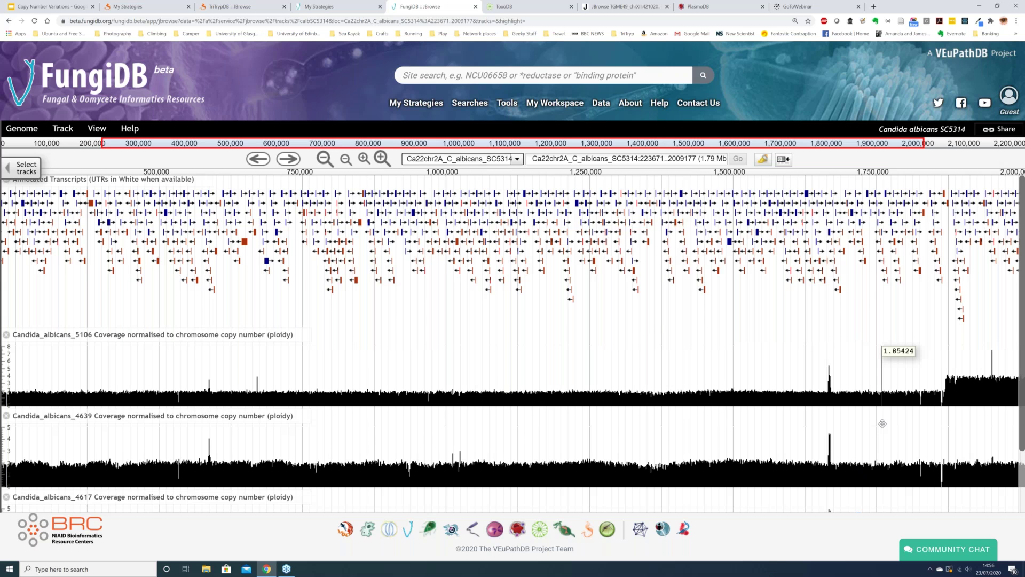
scroll(882, 374, down, 3)
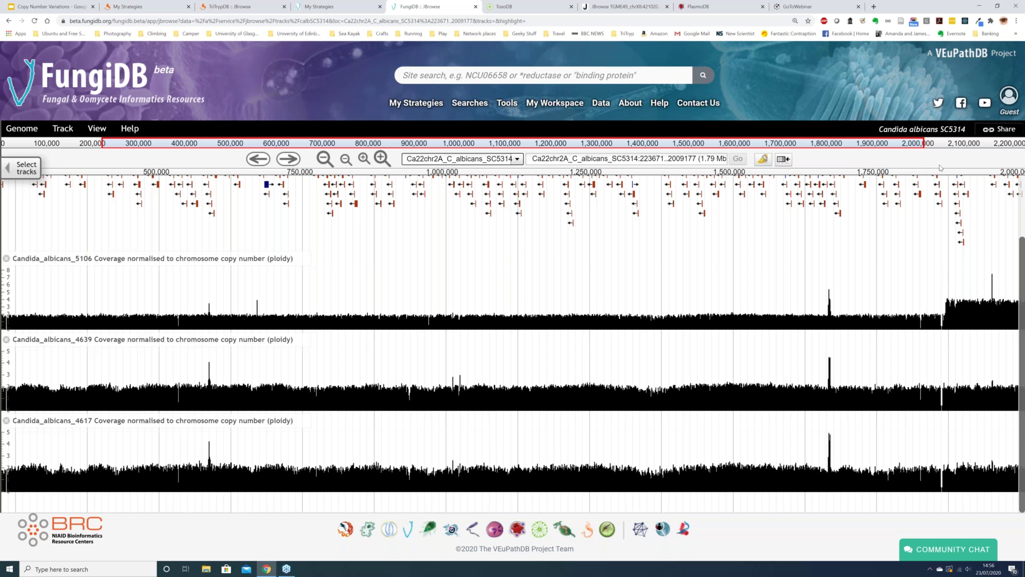
drag(924, 143, 1018, 143)
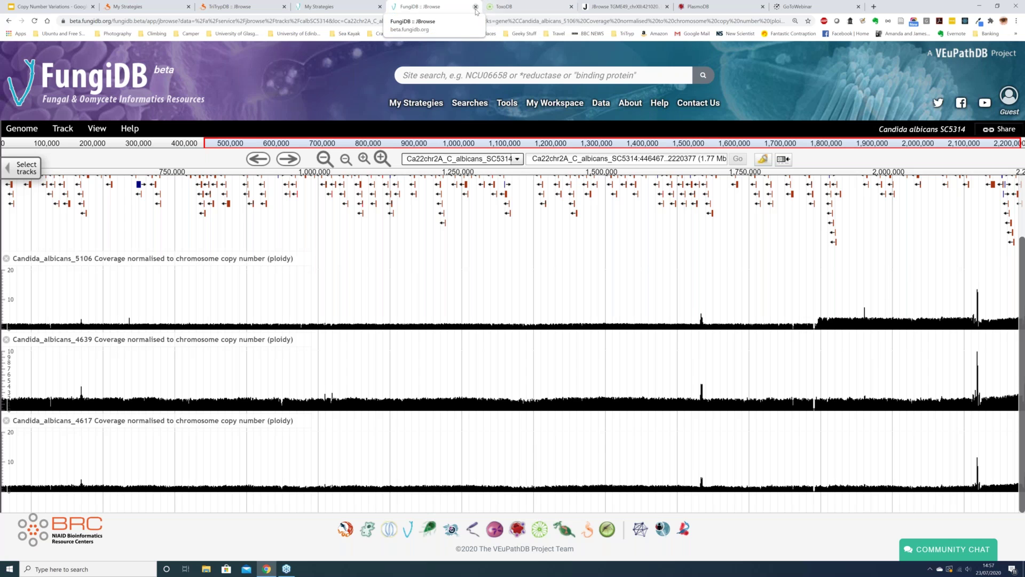
Switch to ToxoDB, filter the searches by "copy" and open the gene Copy Number (CNV) search.
click(513, 9)
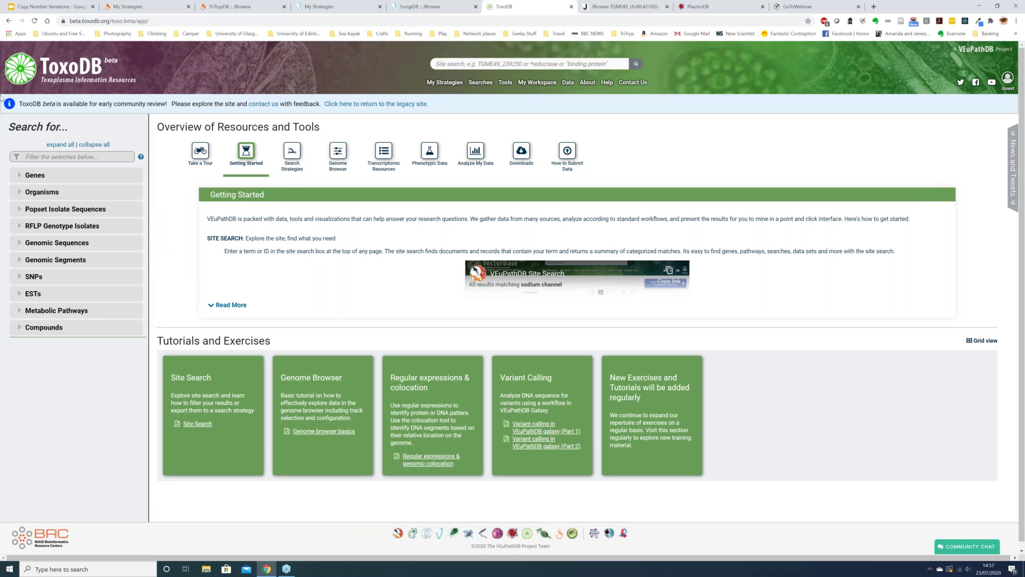
click(39, 158)
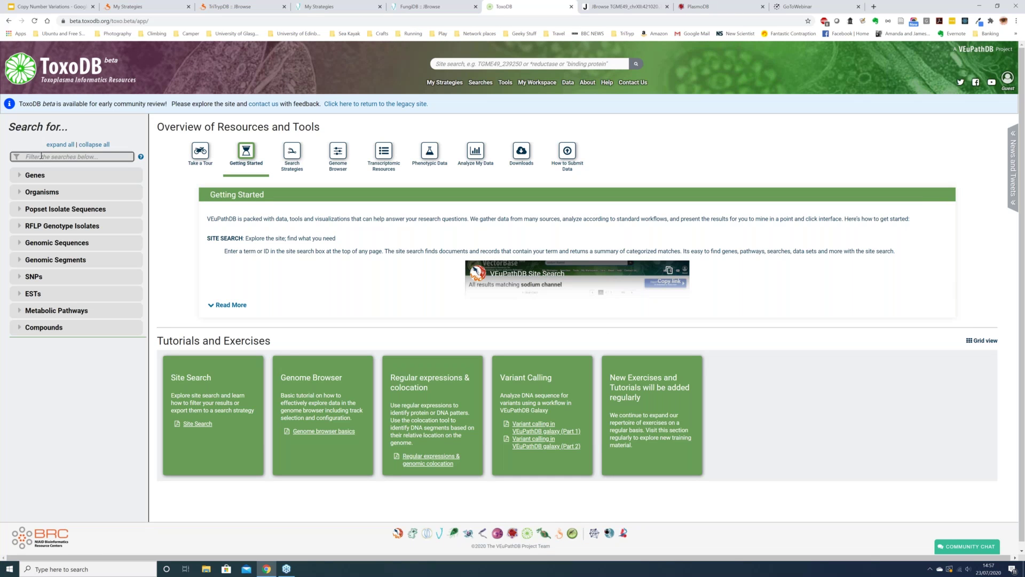
text(copy)
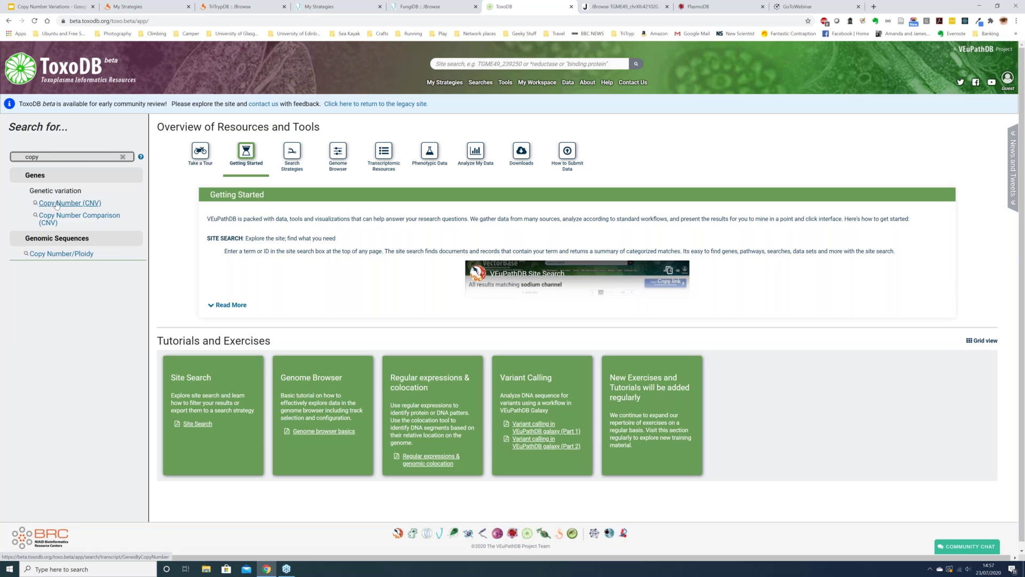
click(58, 203)
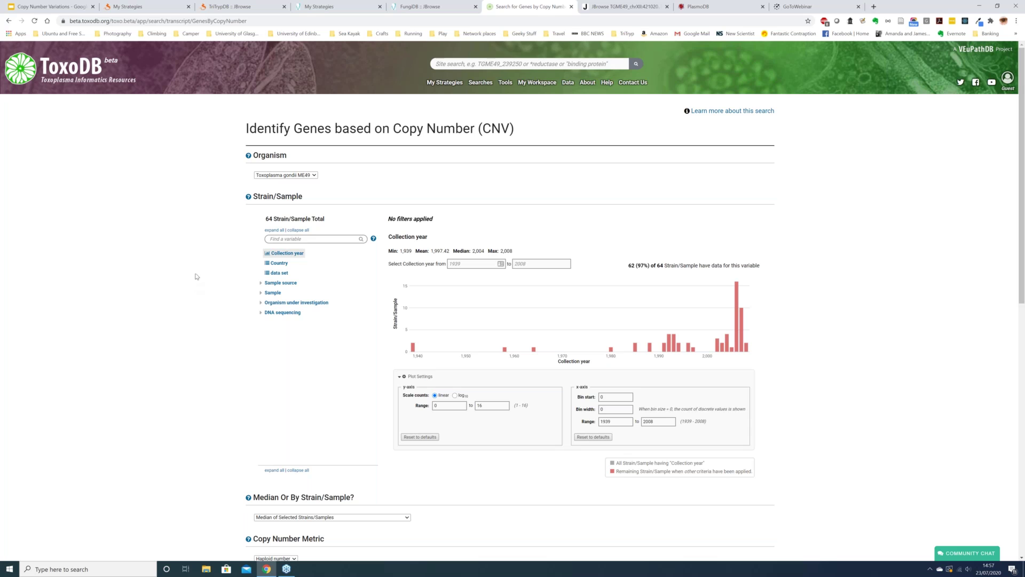
Search for genes with a median haploid number greater than or equal to 5 in the data set Aligned genomic sequence reads - White Paper Strains.
click(279, 273)
click(395, 298)
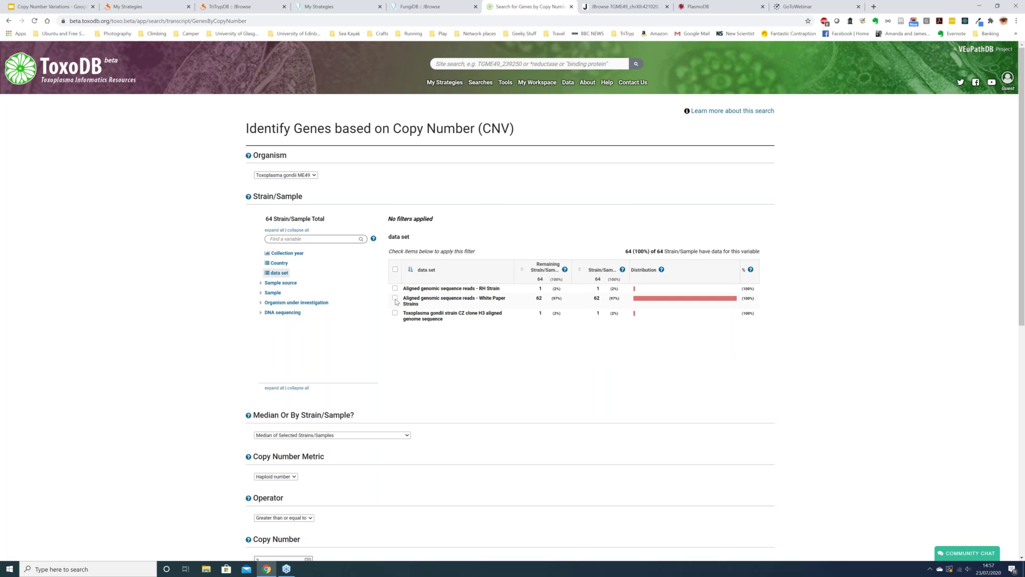
scroll(202, 321, down, 3)
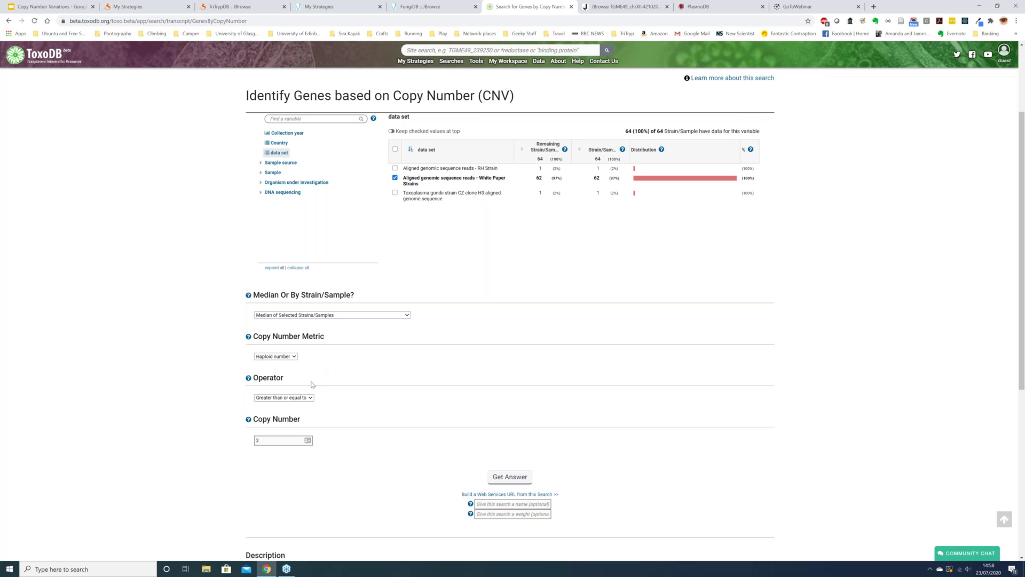
click(282, 439)
click(293, 356)
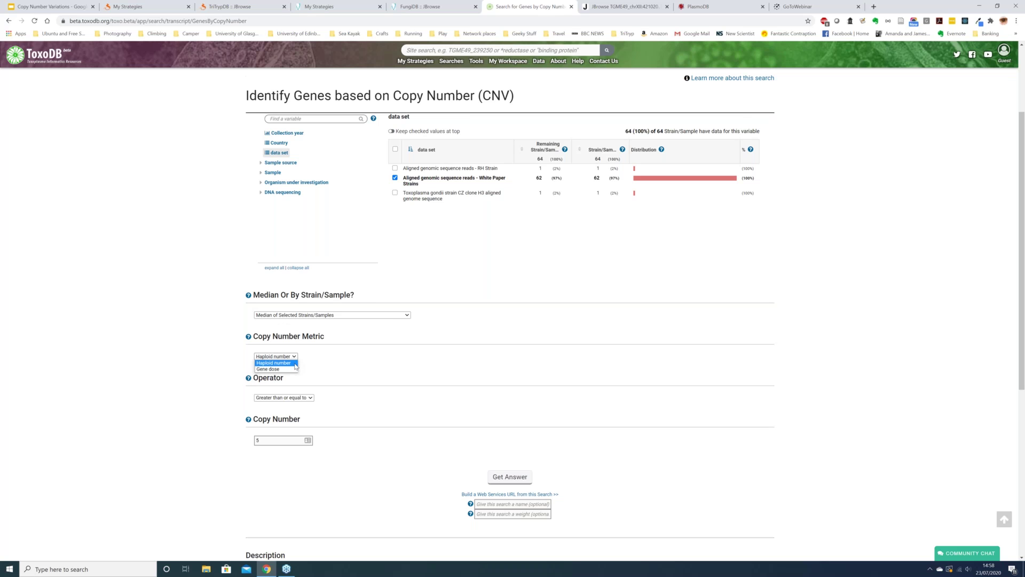
click(295, 363)
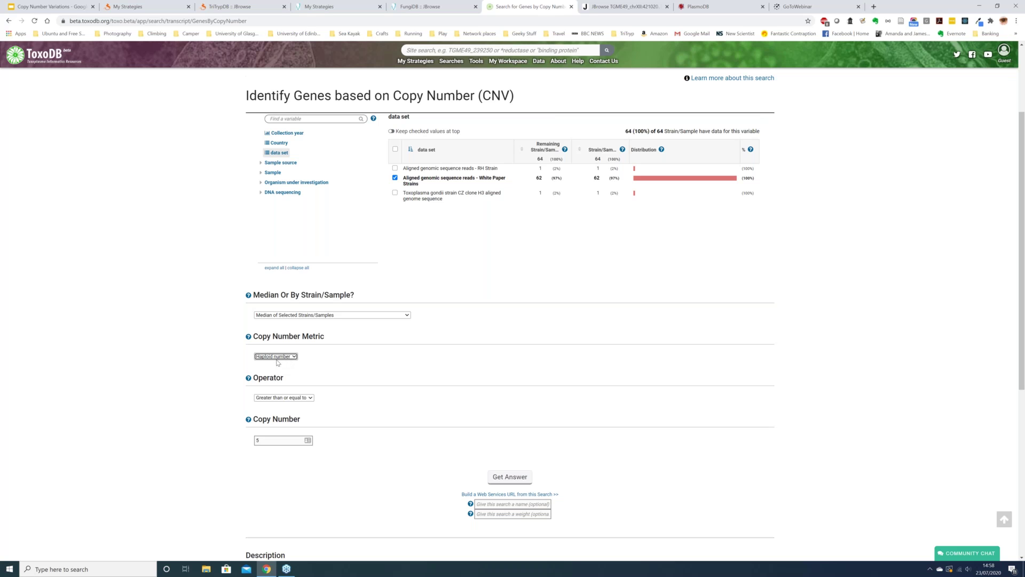
click(511, 474)
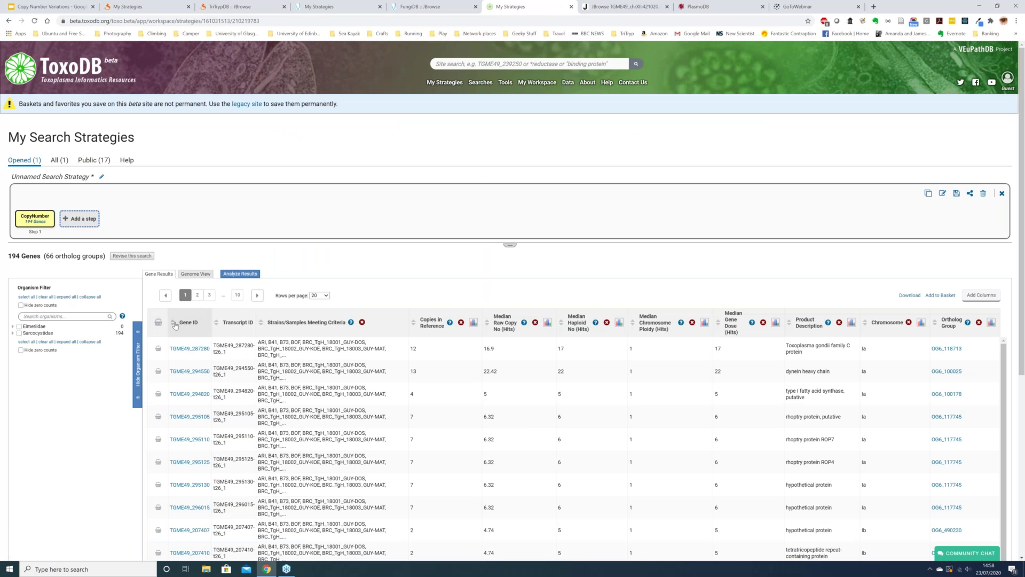
Sort the gene results by Gene ID in descending order and examine their reference copies, haploid numbers, gene doses and product descriptions.
click(173, 323)
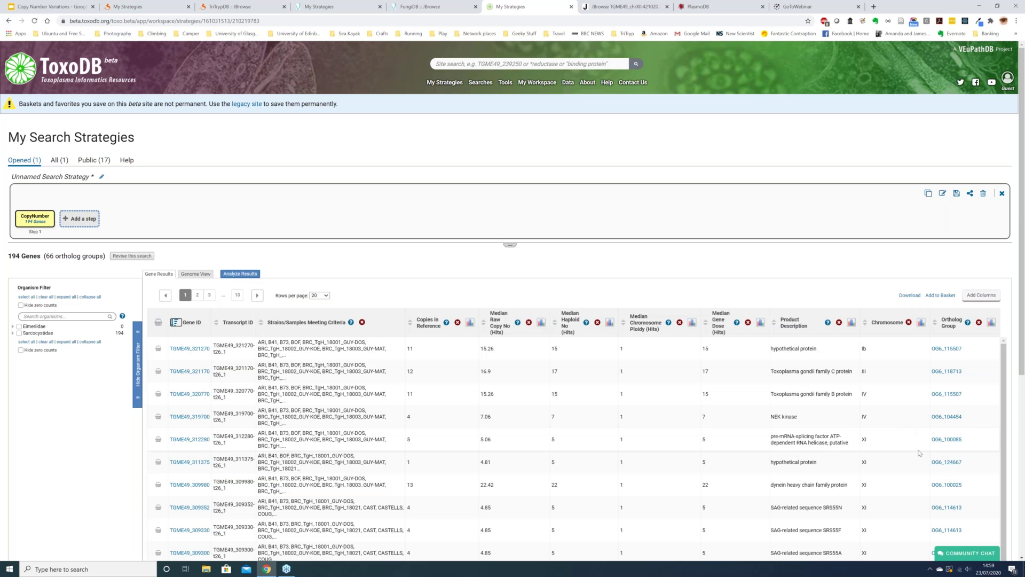
scroll(920, 452, down, 1)
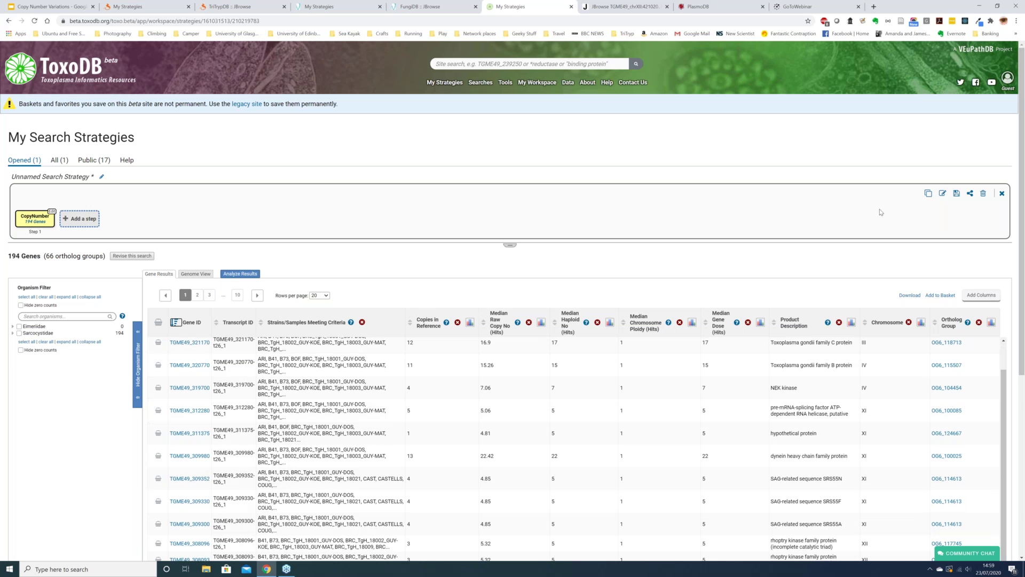
key(ctrl+plus)
key(ctrl+plus)
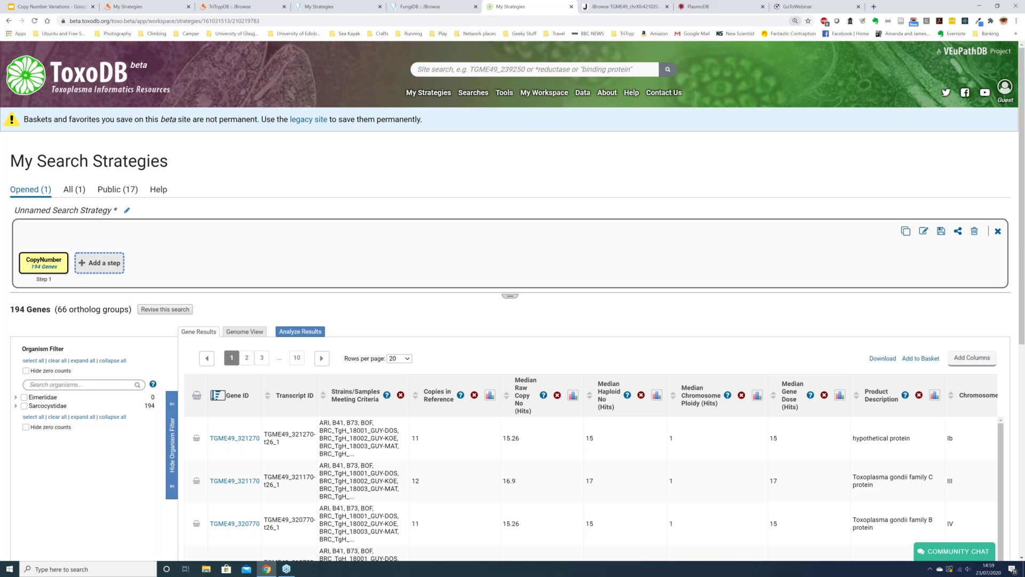
scroll(517, 355, down, 7)
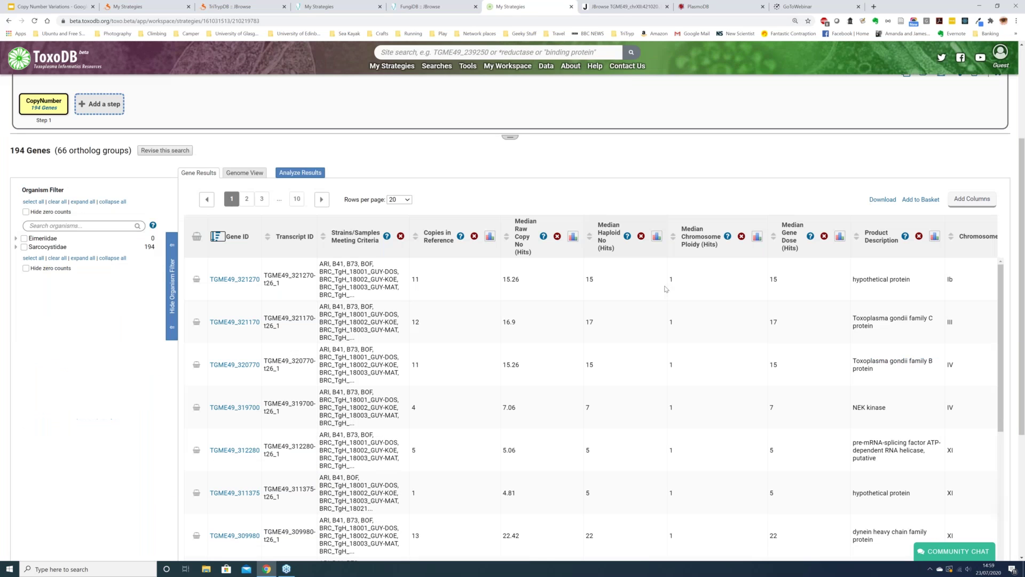
scroll(667, 289, down, 5)
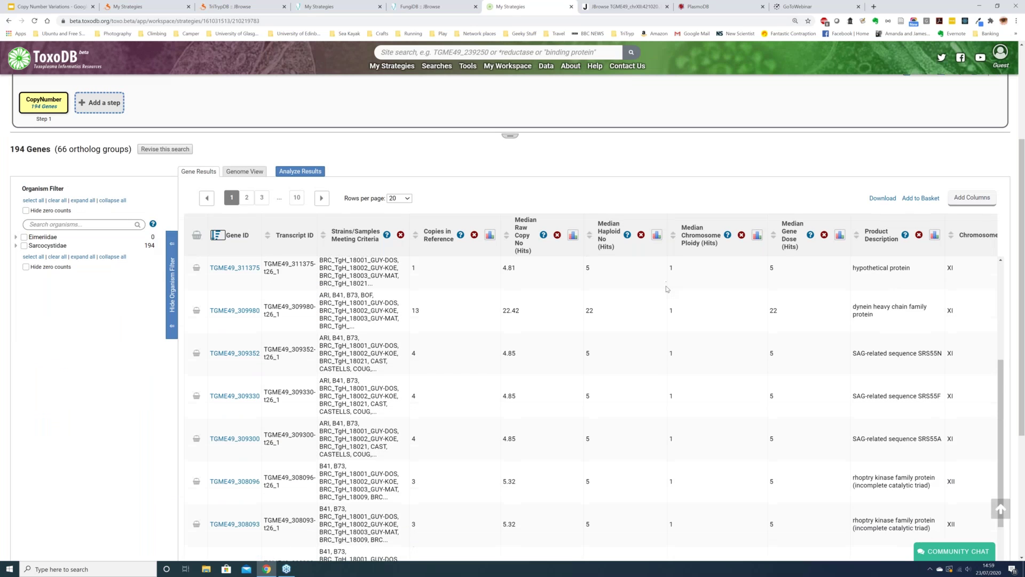
scroll(670, 289, down, 3)
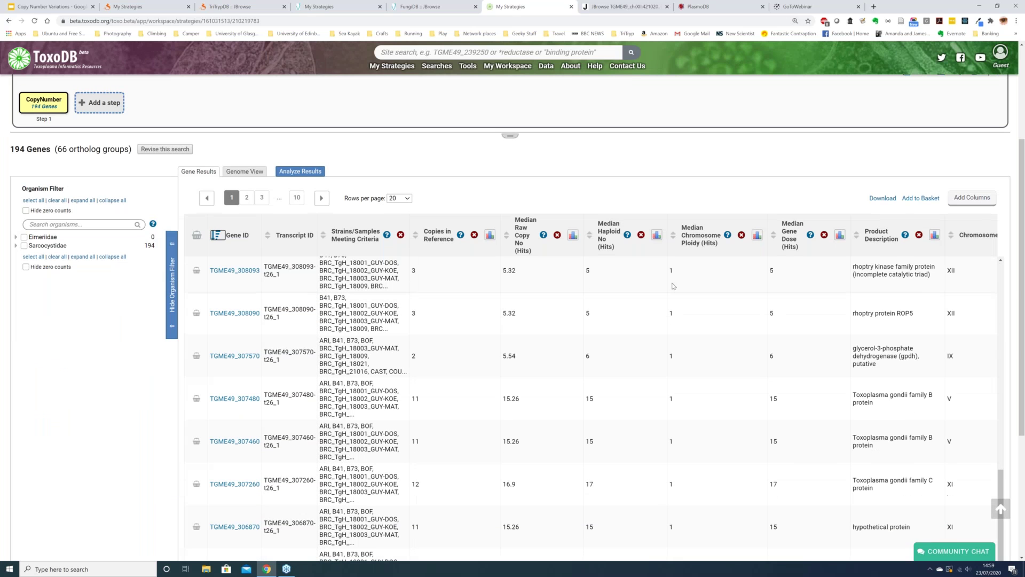
scroll(599, 309, up, 1)
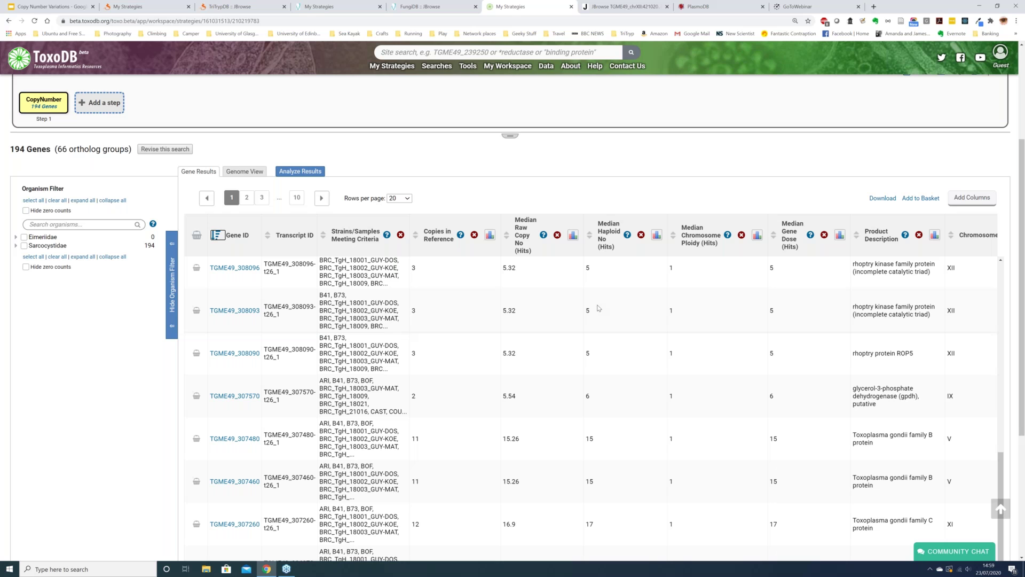
scroll(599, 309, up, 4)
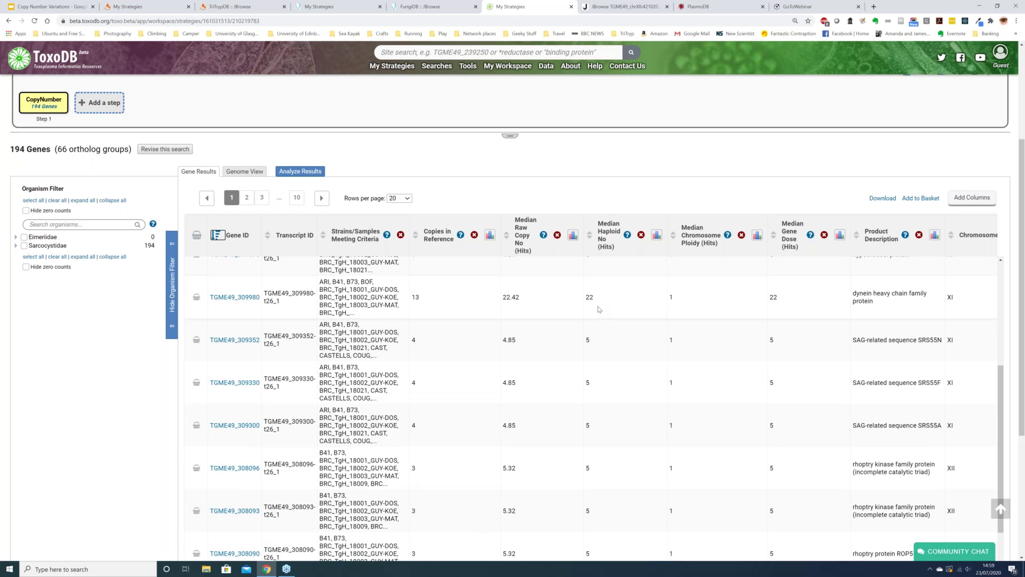
scroll(473, 301, up, 4)
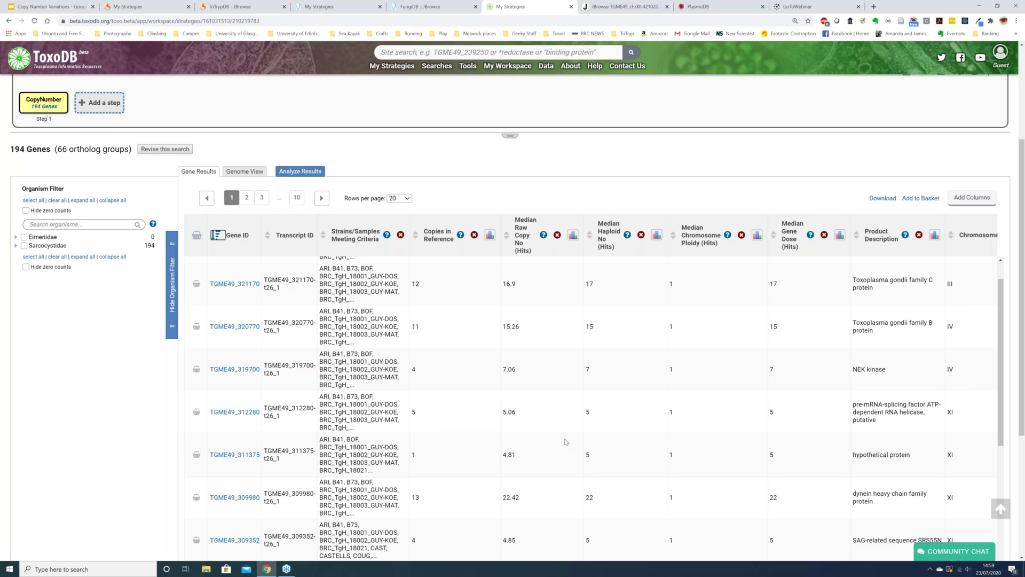
scroll(566, 442, down, 2)
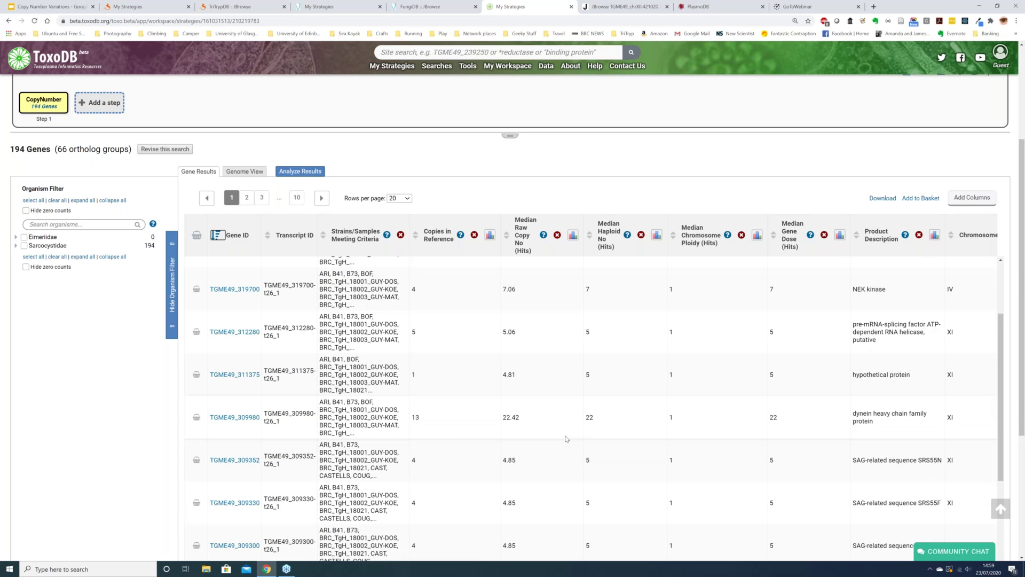
scroll(566, 439, down, 3)
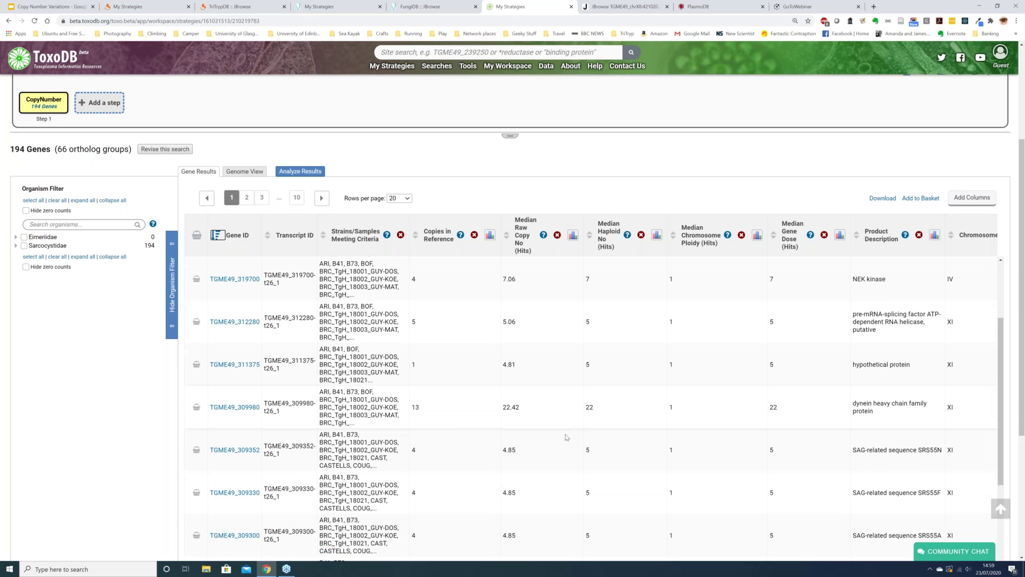
scroll(566, 437, down, 2)
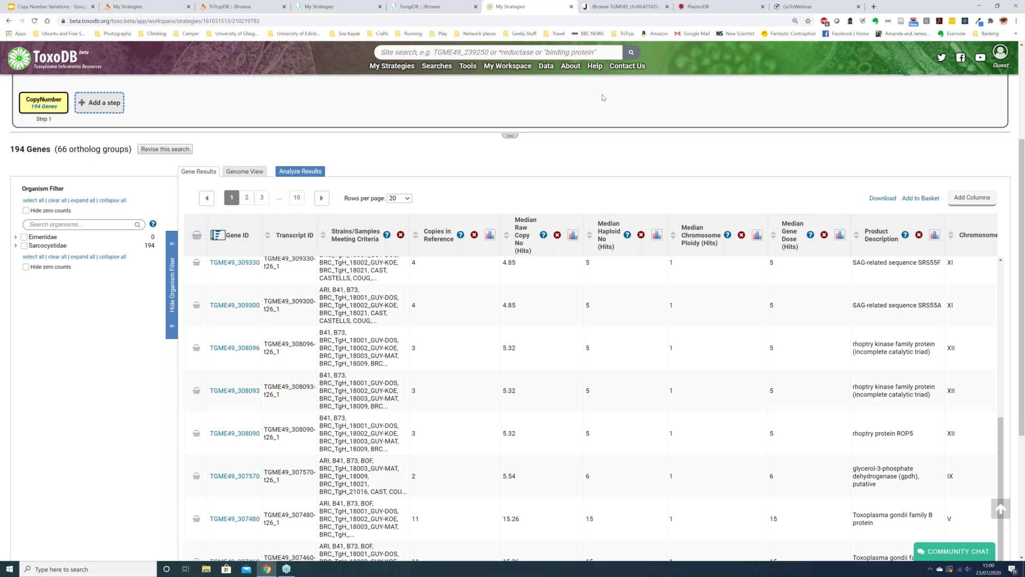
Switch to the Toxoplasma gondii ME49 genome browser and examine the annotated genes around the highlighted region on chromosome XII.
click(630, 8)
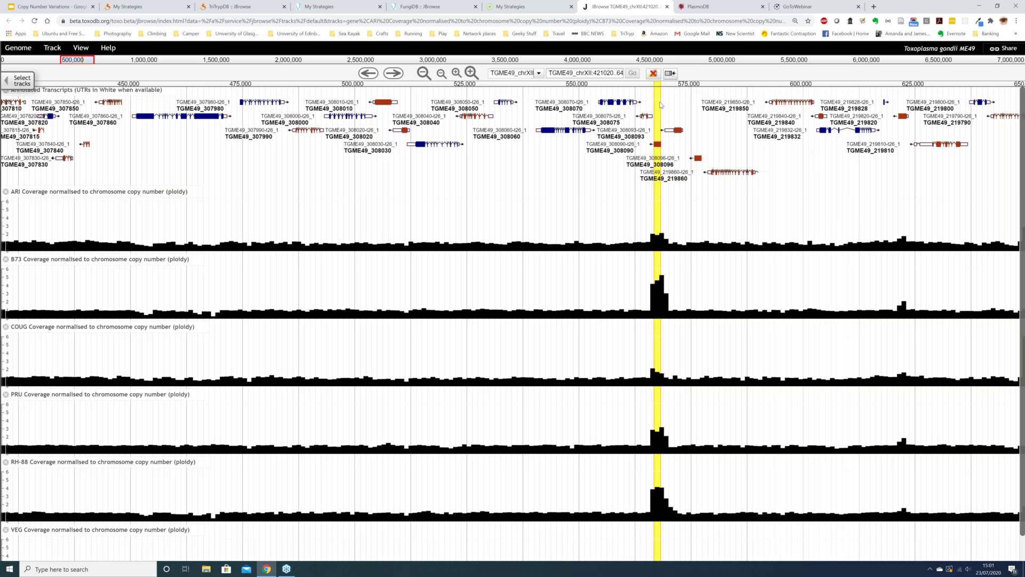
mouse_move(650, 214)
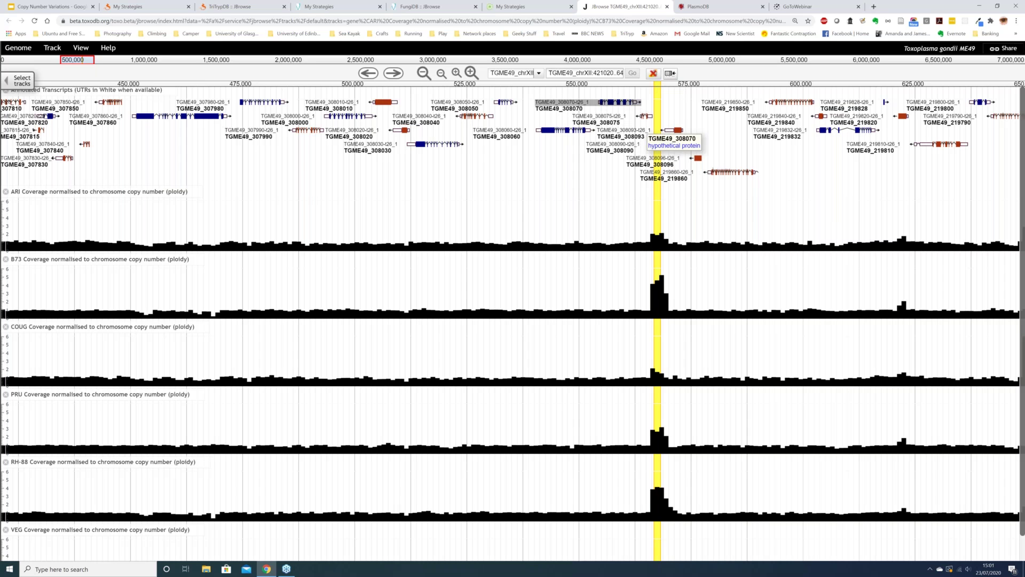
mouse_move(632, 118)
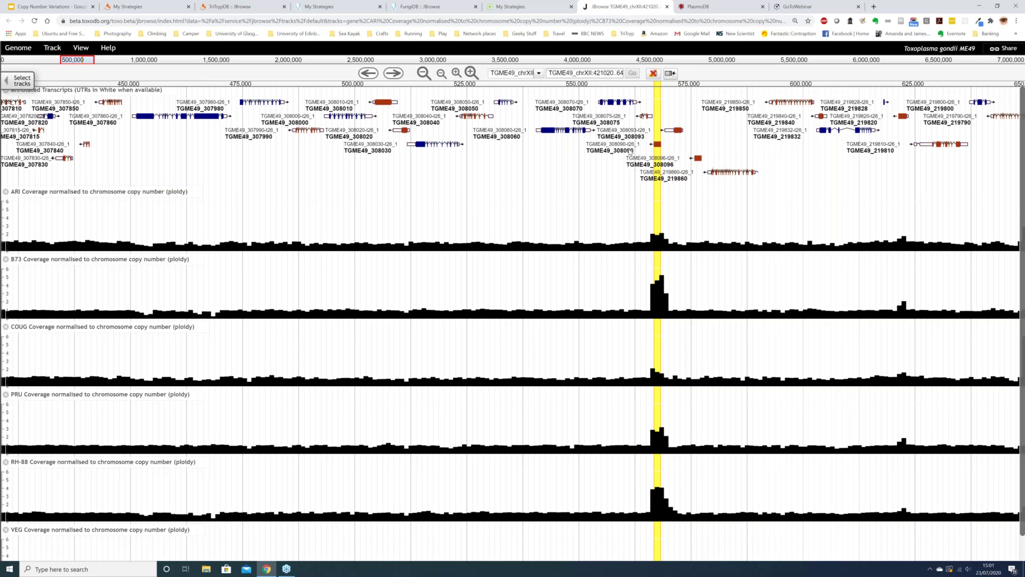
mouse_move(629, 153)
mouse_move(701, 160)
Compare the ploidy-normalised coverage of the ARI, B73, COUG, PRU and RH-88 strains across the highlighted gene region.
mouse_move(663, 305)
mouse_move(662, 389)
mouse_move(655, 408)
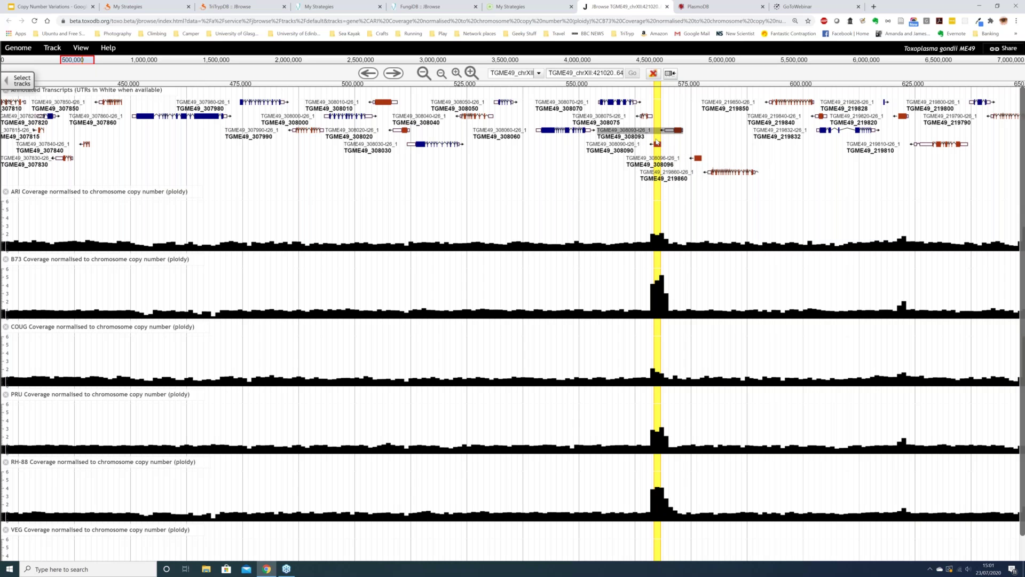
mouse_move(689, 240)
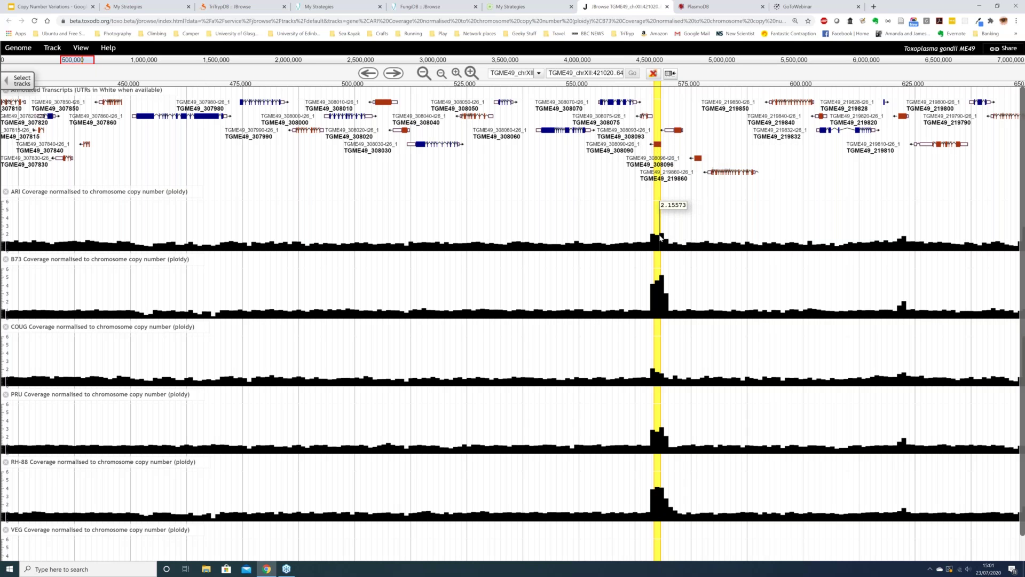
mouse_move(659, 281)
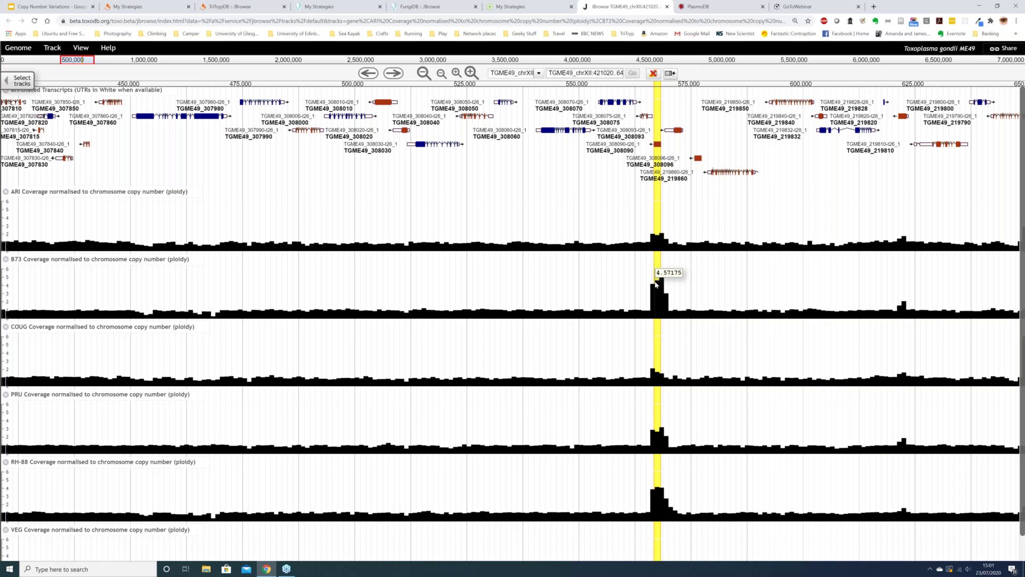
mouse_move(658, 370)
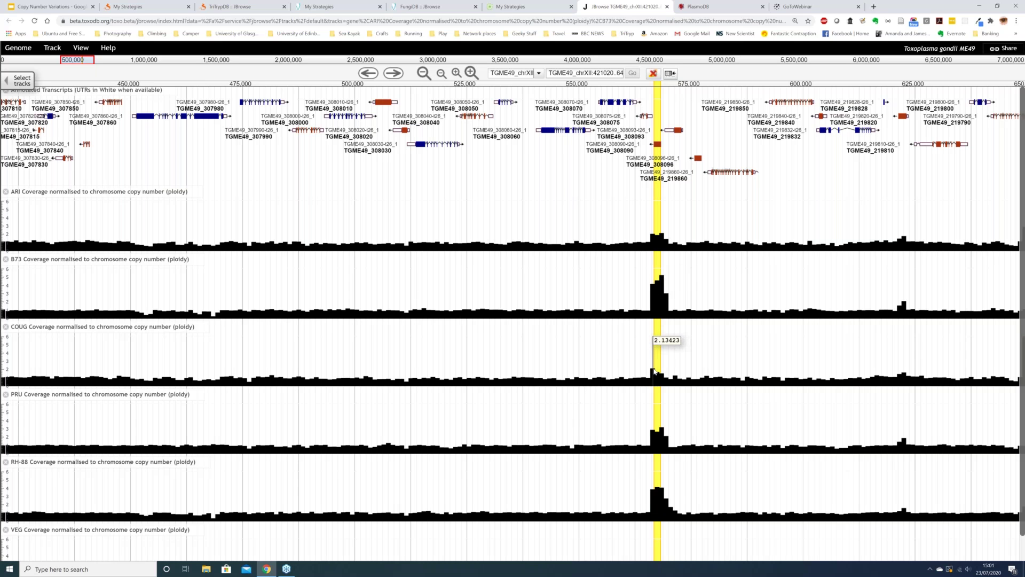
mouse_move(657, 427)
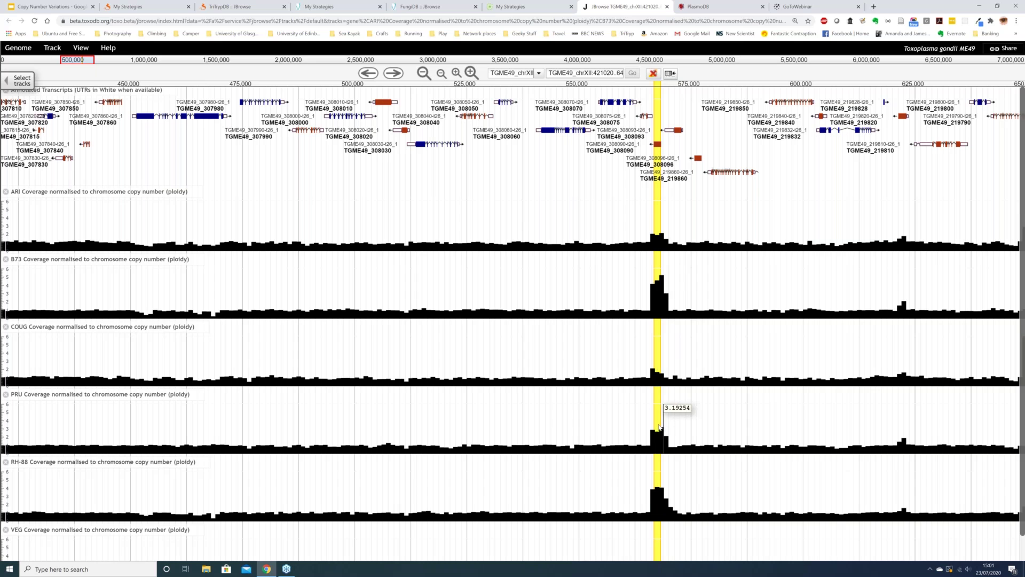
mouse_move(678, 486)
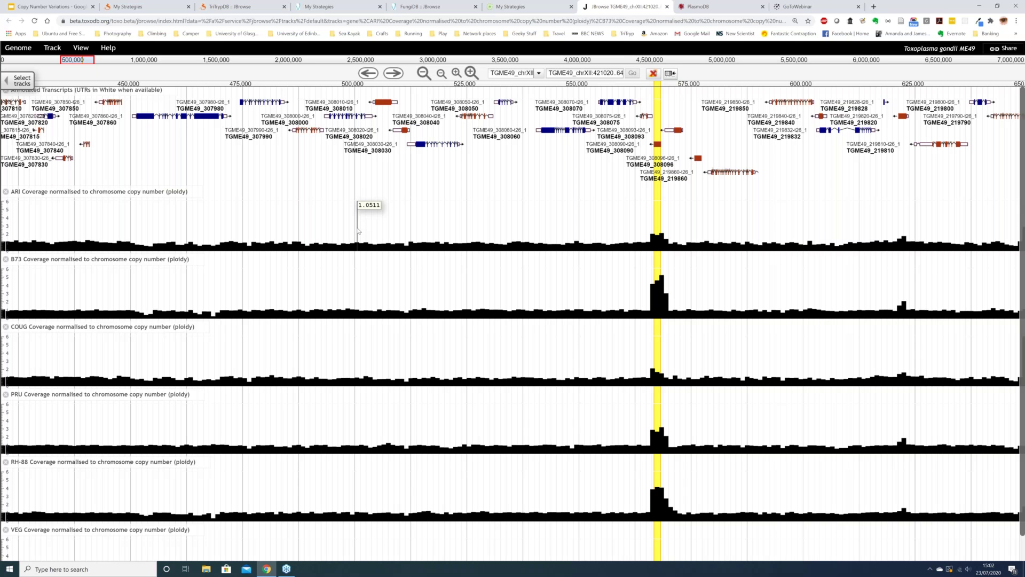
Switch to PlasmoDB, filter the searches by "copy" and open the gene Copy Number Comparison (CNV) search.
click(723, 8)
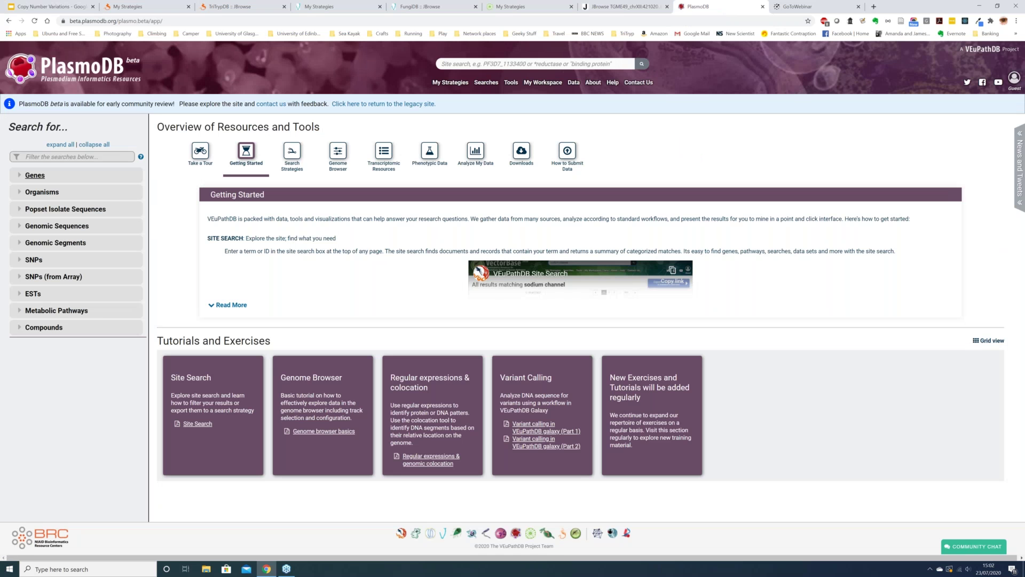
click(51, 156)
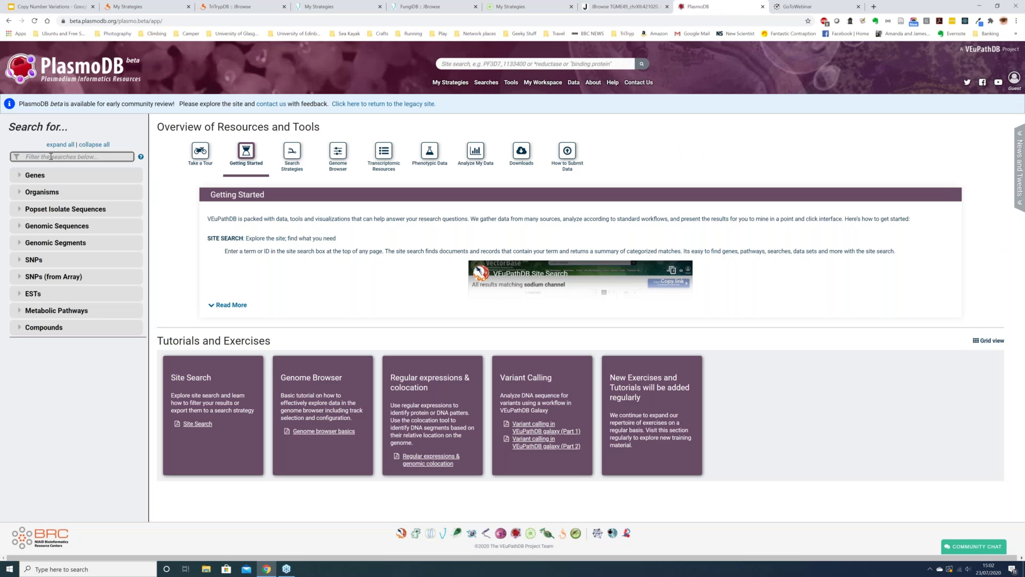
text(copy)
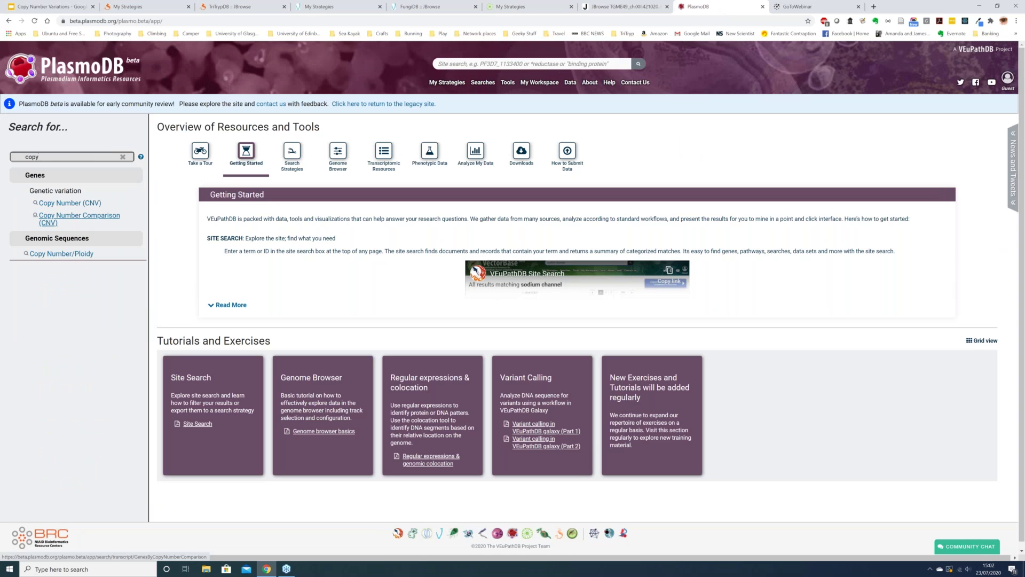
mouse_move(58, 217)
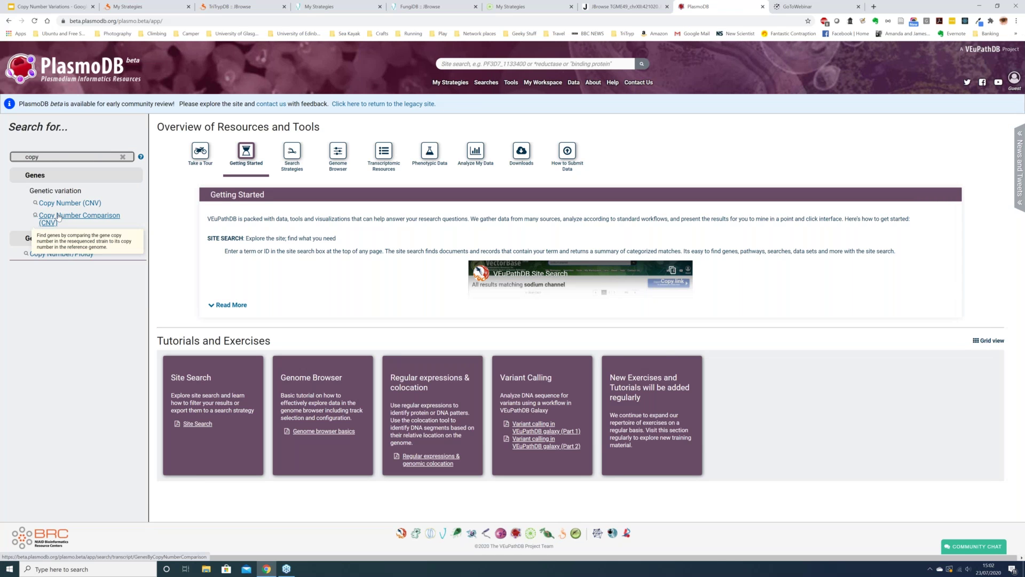
click(59, 217)
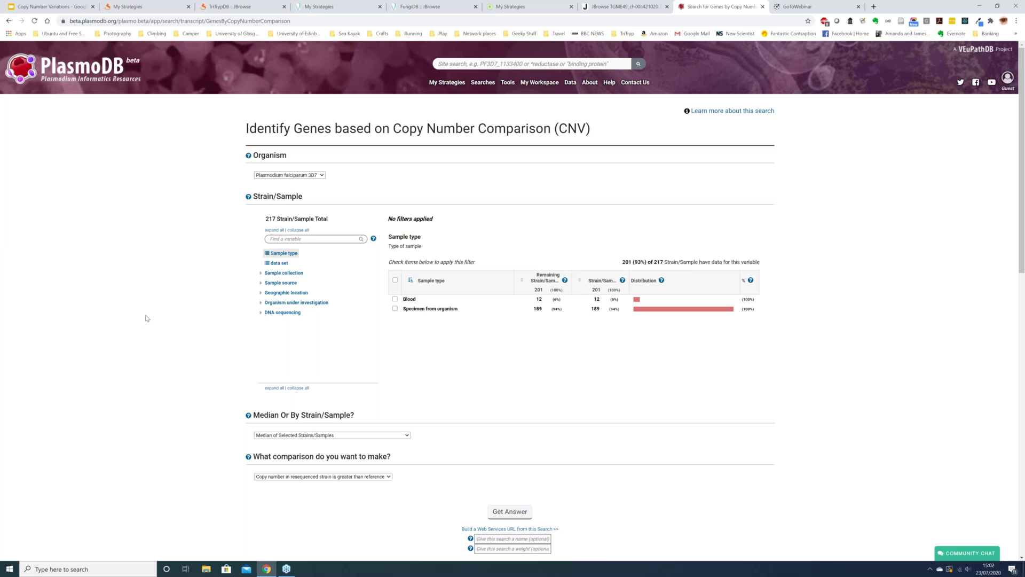
Search all Blood and Specimen from organism samples for genes whose median copy number in resequenced strains is less than the reference.
scroll(146, 318, down, 1)
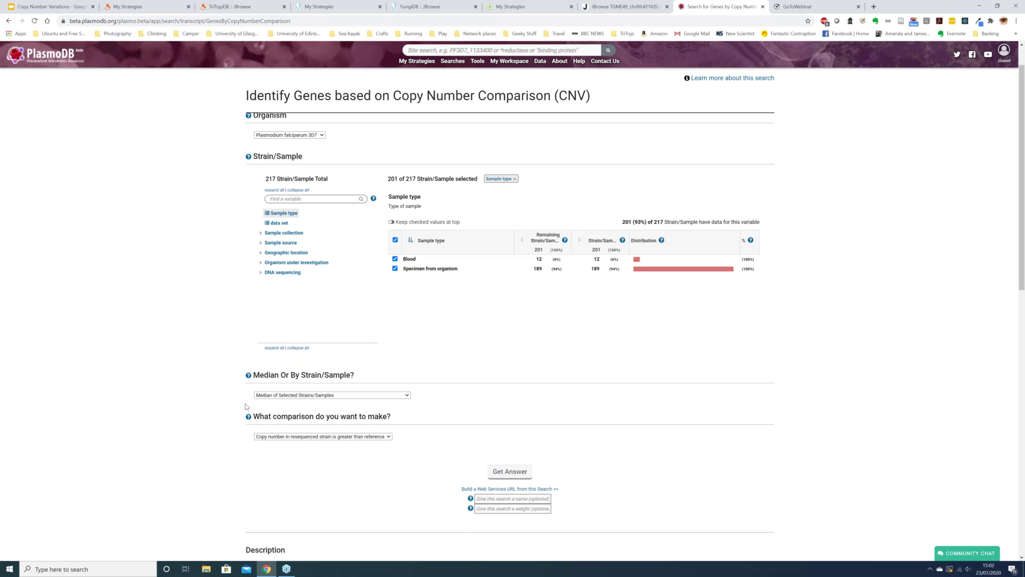
click(388, 437)
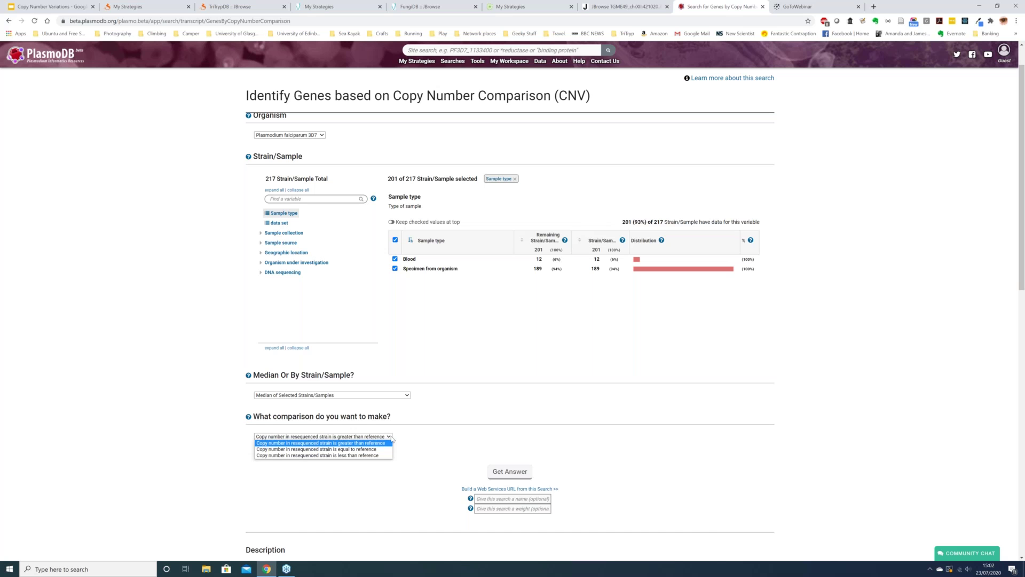
click(289, 455)
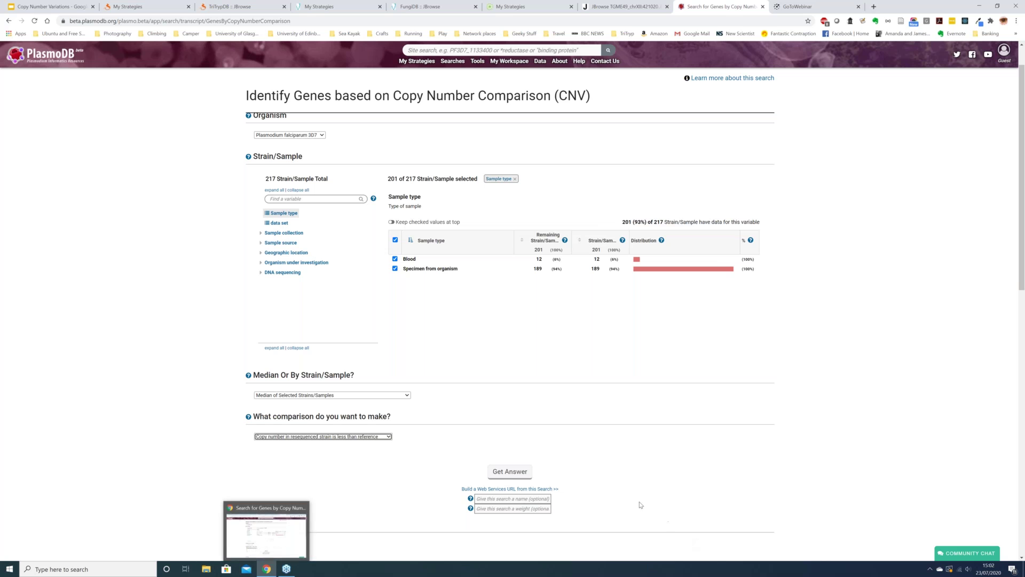
click(510, 474)
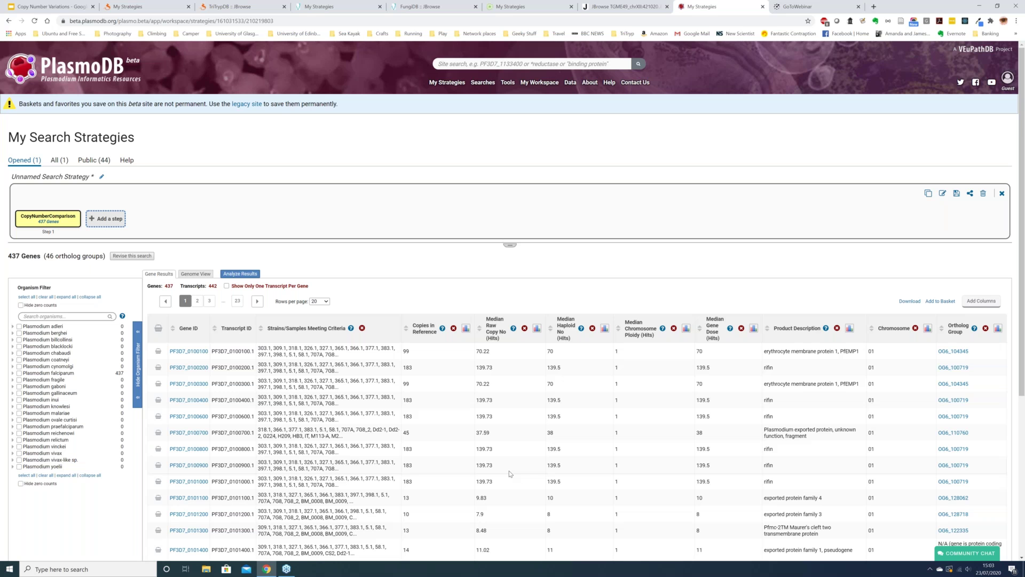
Enlarge the results page and display the copy number comparison genes in Genome View across the Plasmodium falciparum 3D7 chromosomes.
key(ctrl+plus)
key(ctrl+plus)
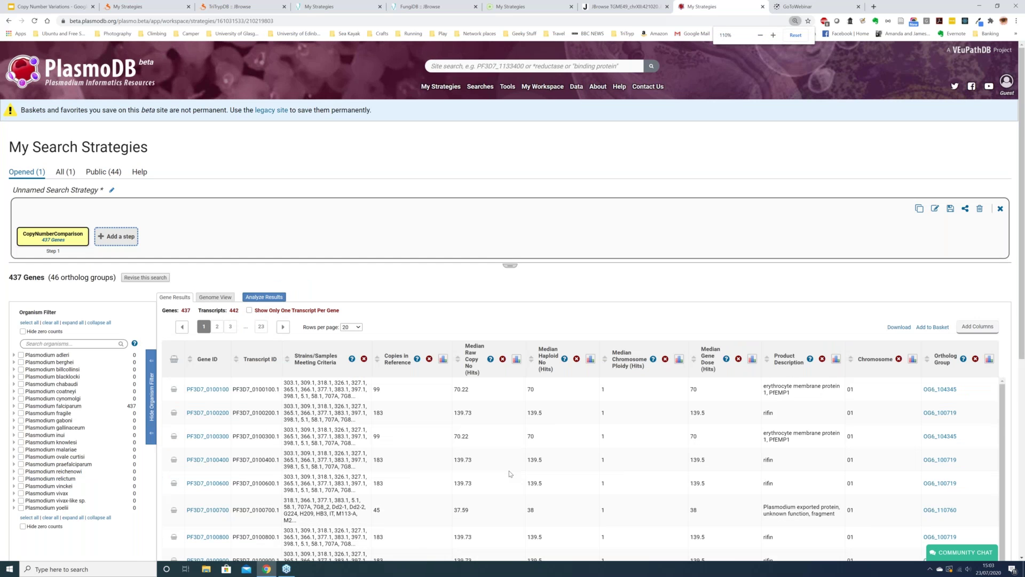
key(ctrl+plus)
click(215, 297)
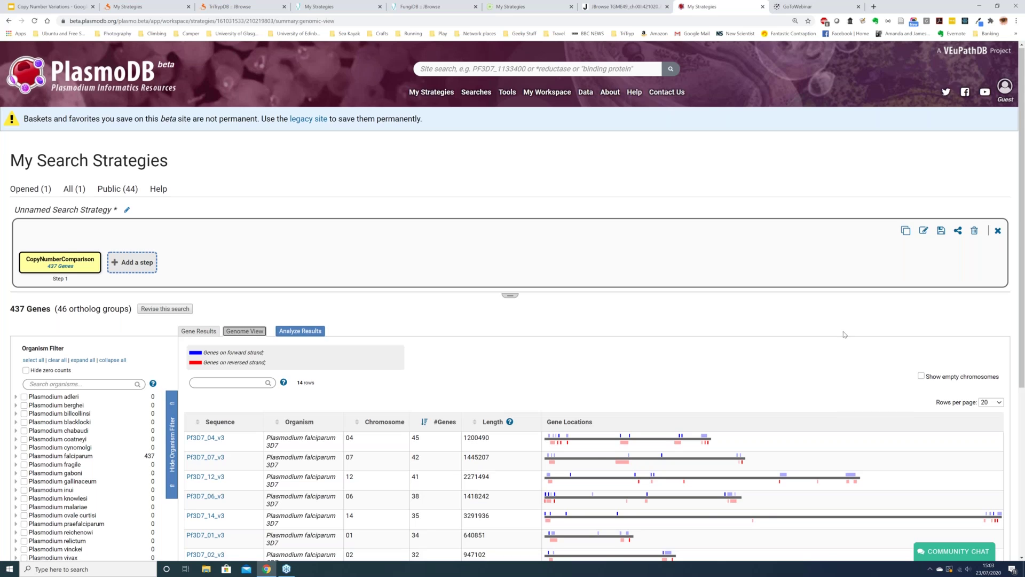
scroll(845, 335, down, 3)
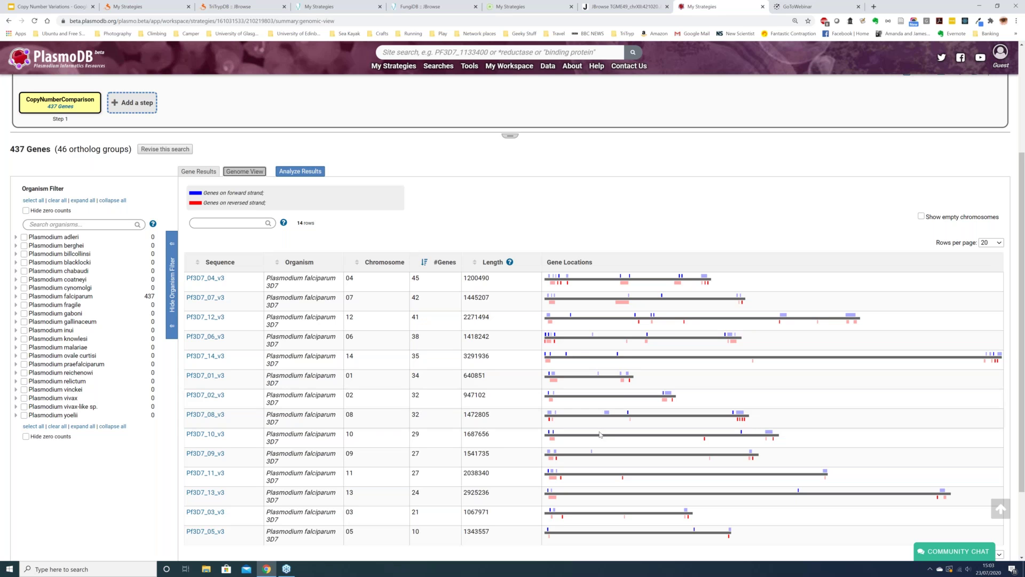
Inspect the genes in the reversed-strand region 511,950 - 607,785 on Pf3D7_07_v3, including PF3D7_0711700 and PF3D7_0712300, and close the region details.
click(624, 303)
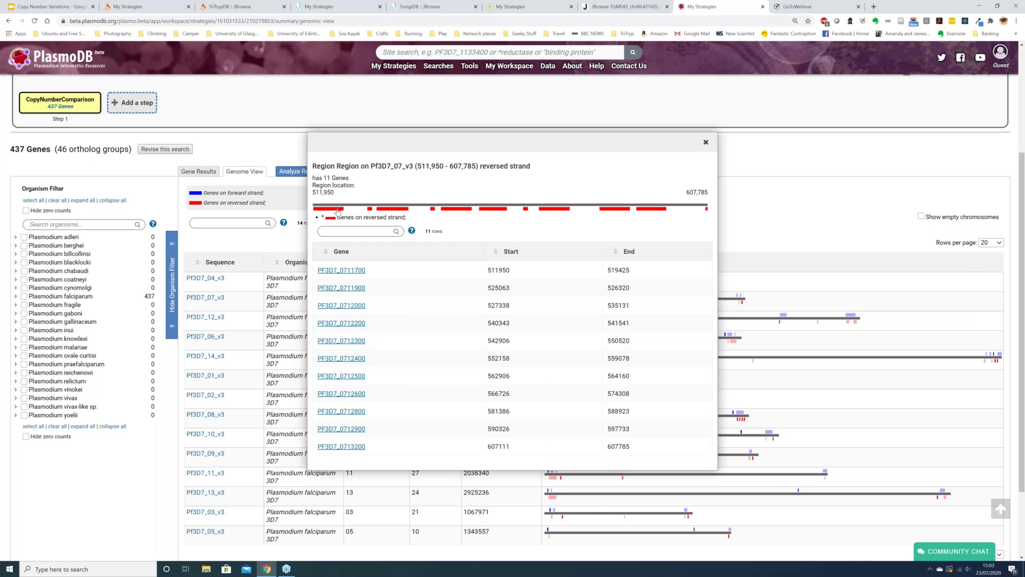
mouse_move(337, 212)
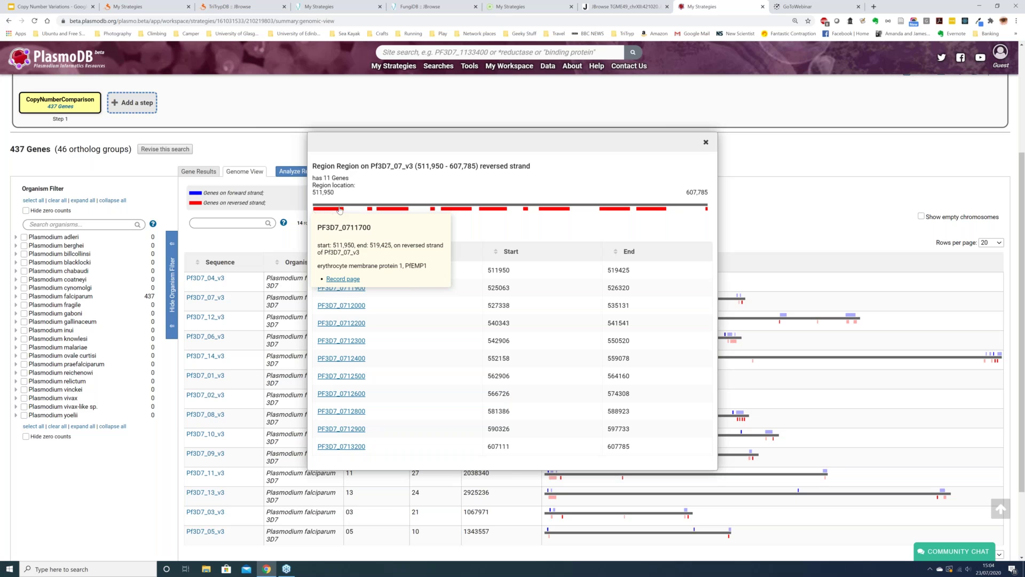
mouse_move(369, 212)
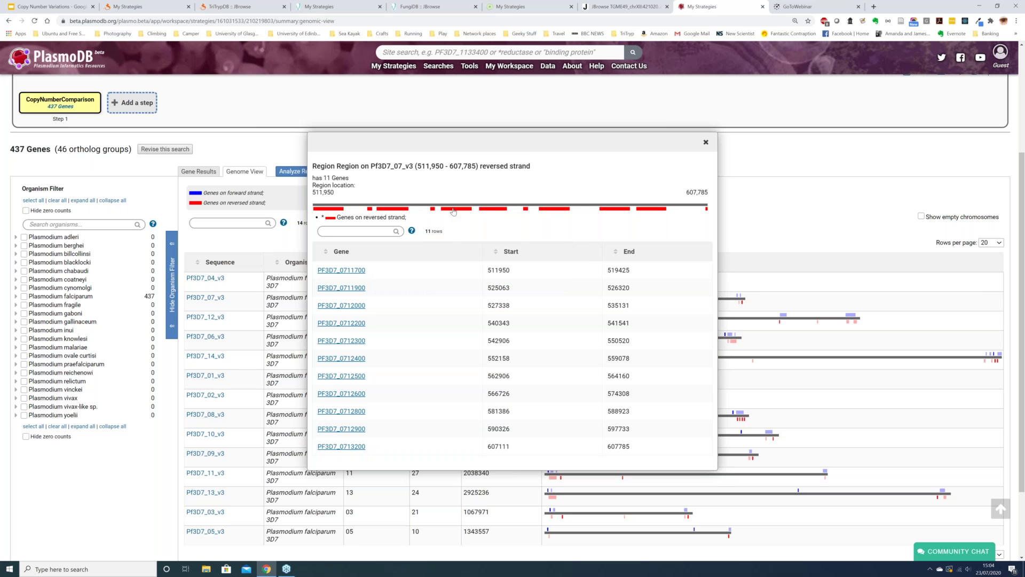
mouse_move(454, 211)
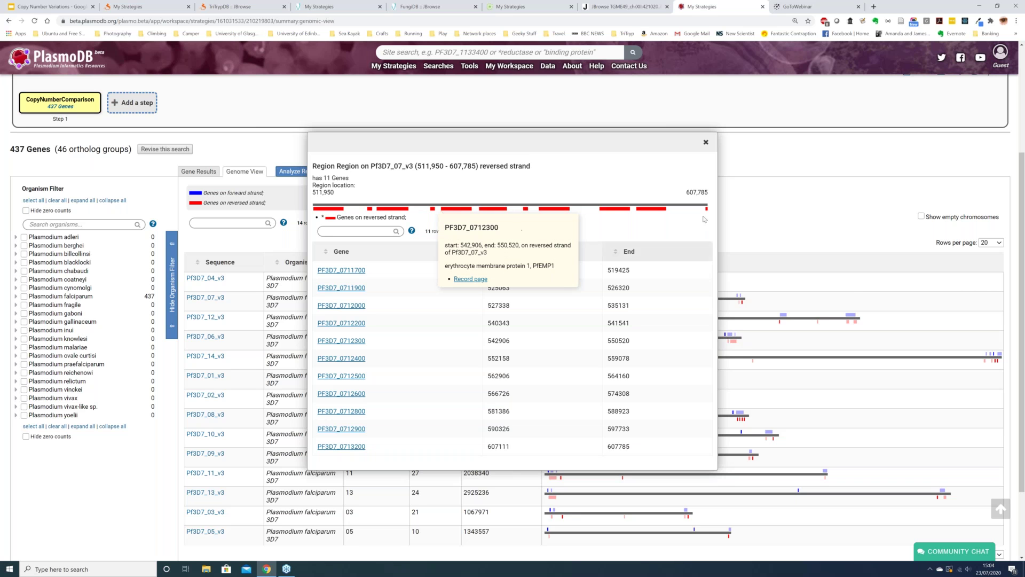
click(705, 143)
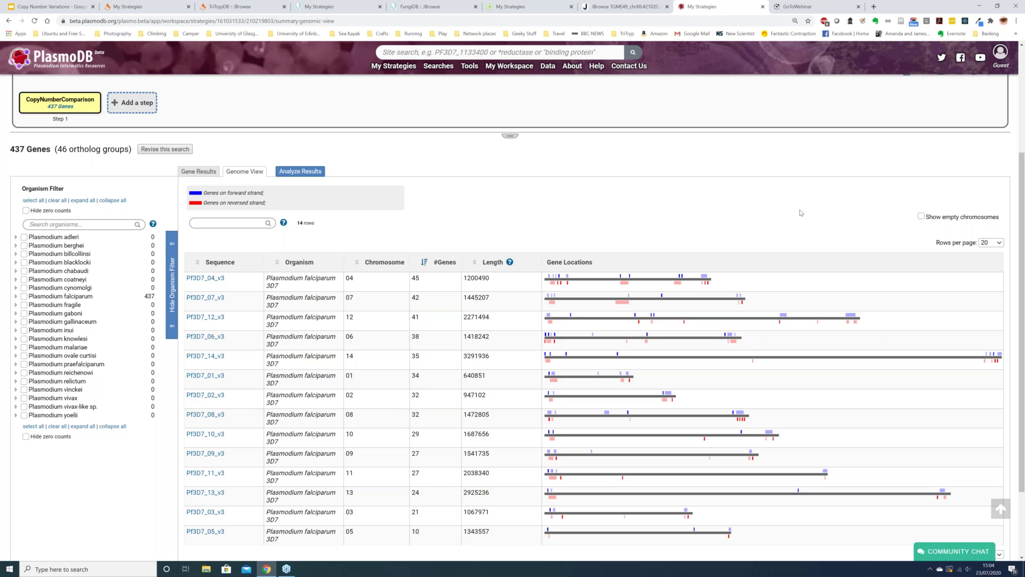
Open the PlasmoDB Contact Us page in a new browser tab and return to the search strategy results.
click(288, 570)
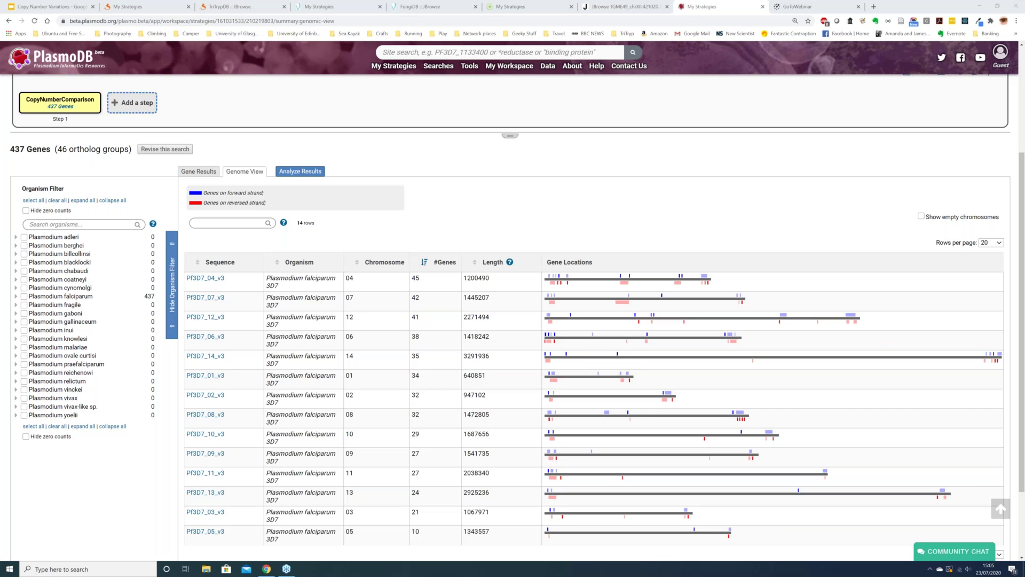
click(623, 69)
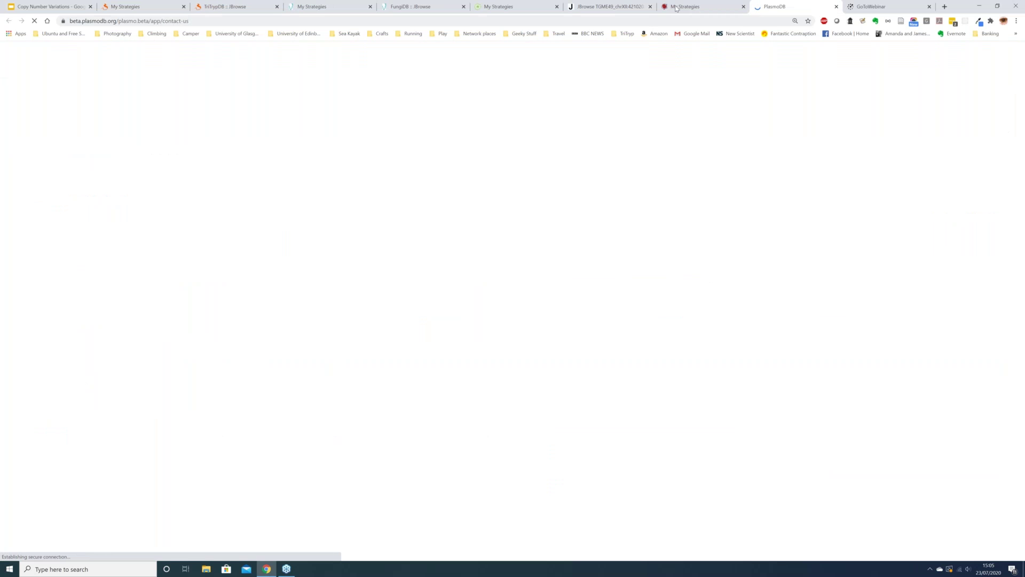
click(697, 6)
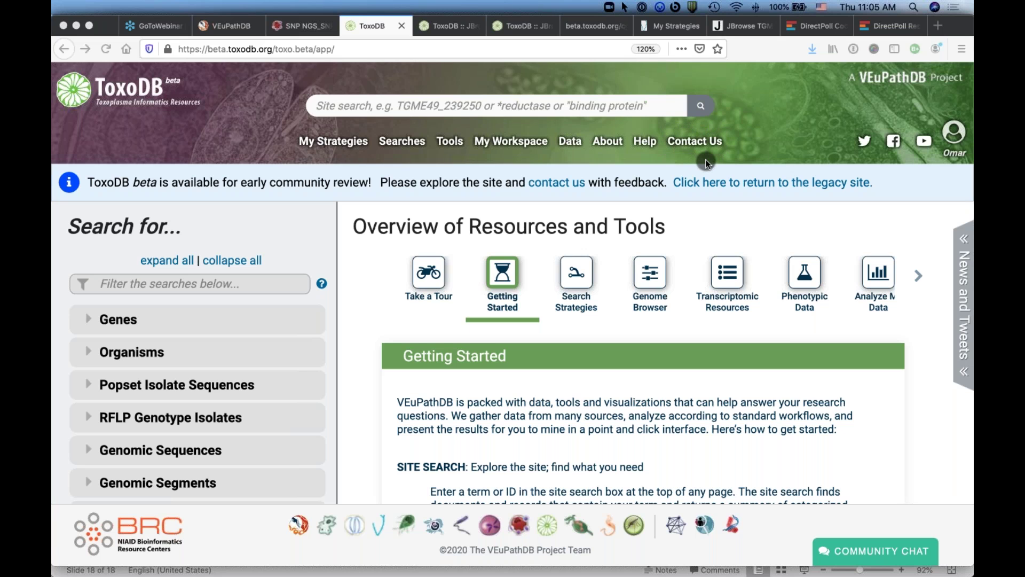
Switch to the PowerPoint presentation and enlarge the Exit Survey slide with the QR code to 113%.
key(super+Tab)
key(super+Tab)
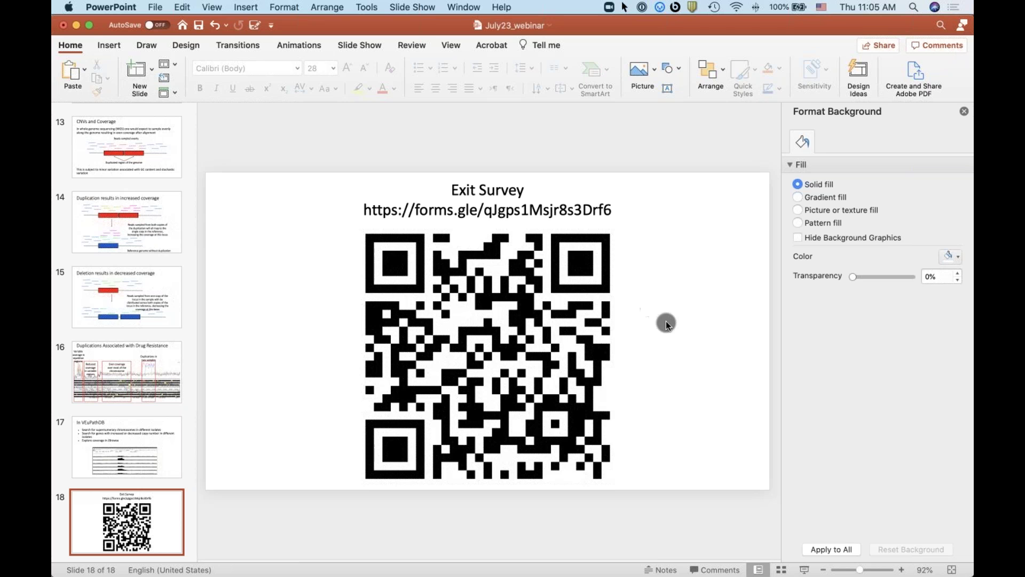
scroll(665, 322, up, 3)
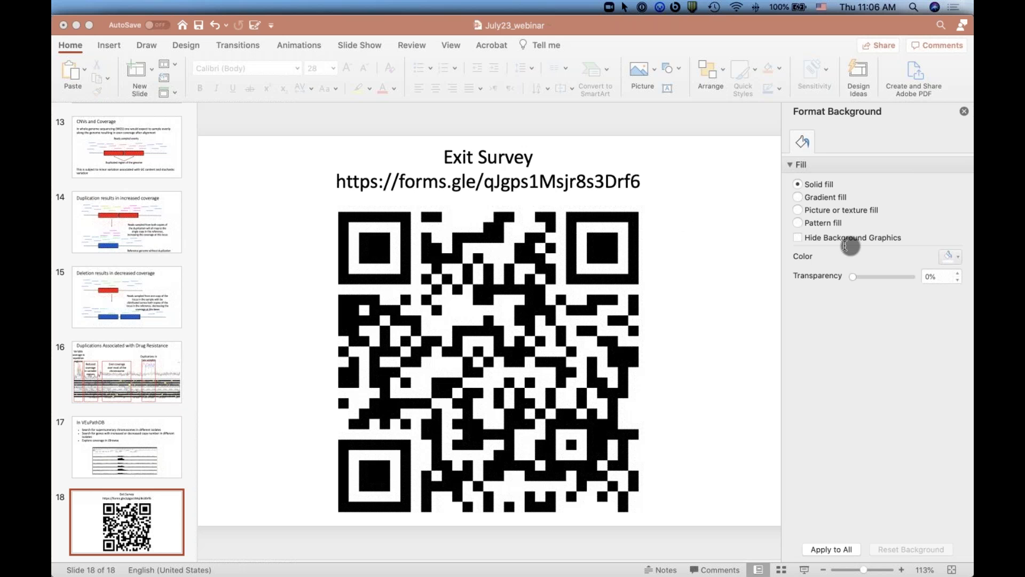
Switch back to ToxoDB in Firefox, open the Learn how to use VEuPathDB page and explore its Webinars section.
key(super+Tab)
key(super+Tab)
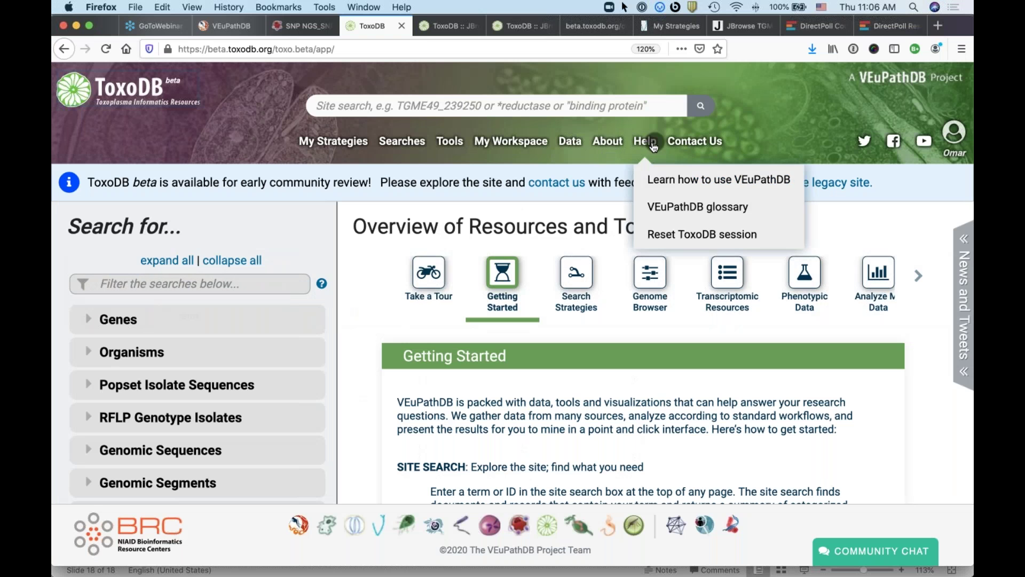
click(655, 176)
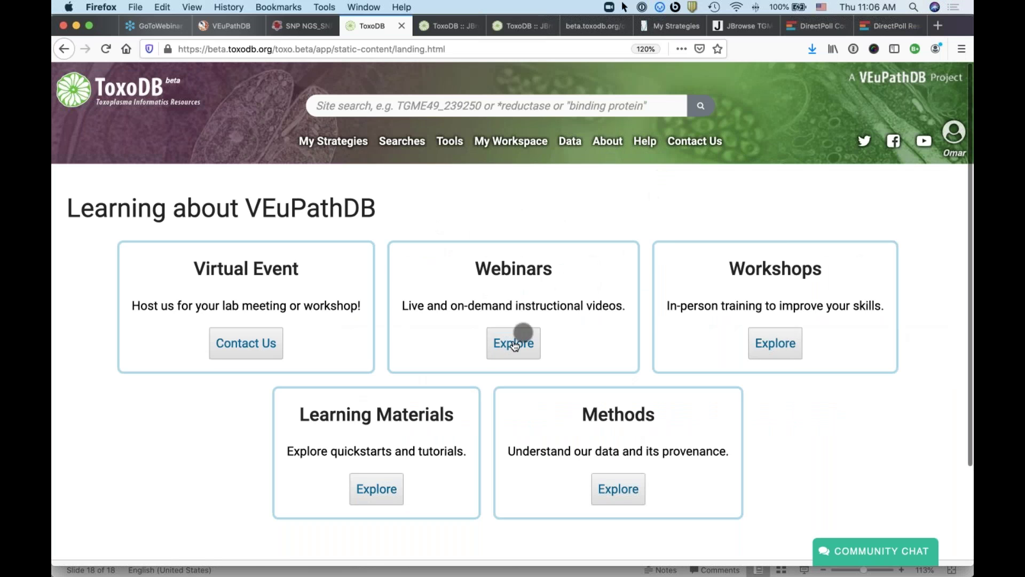
click(513, 343)
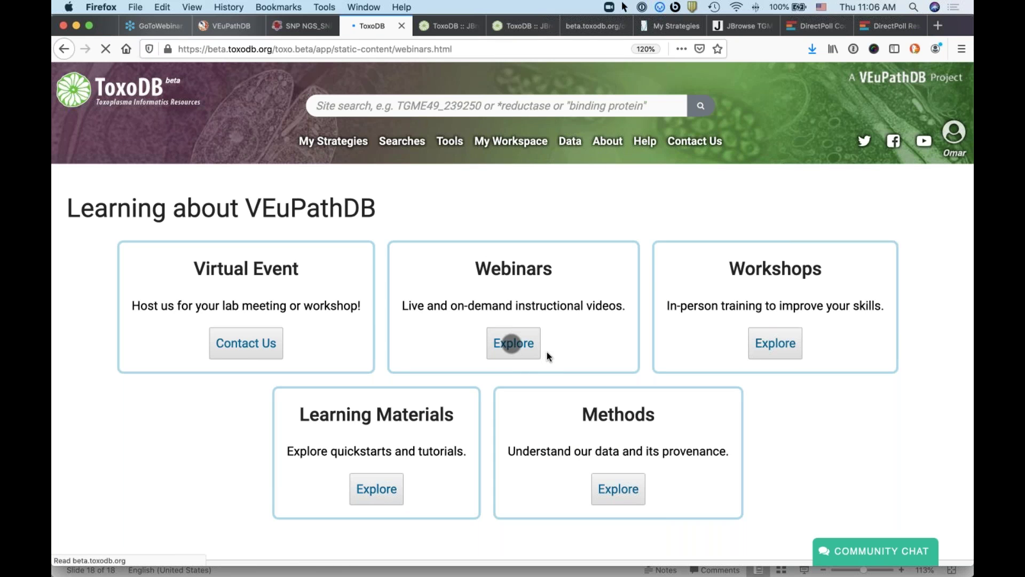